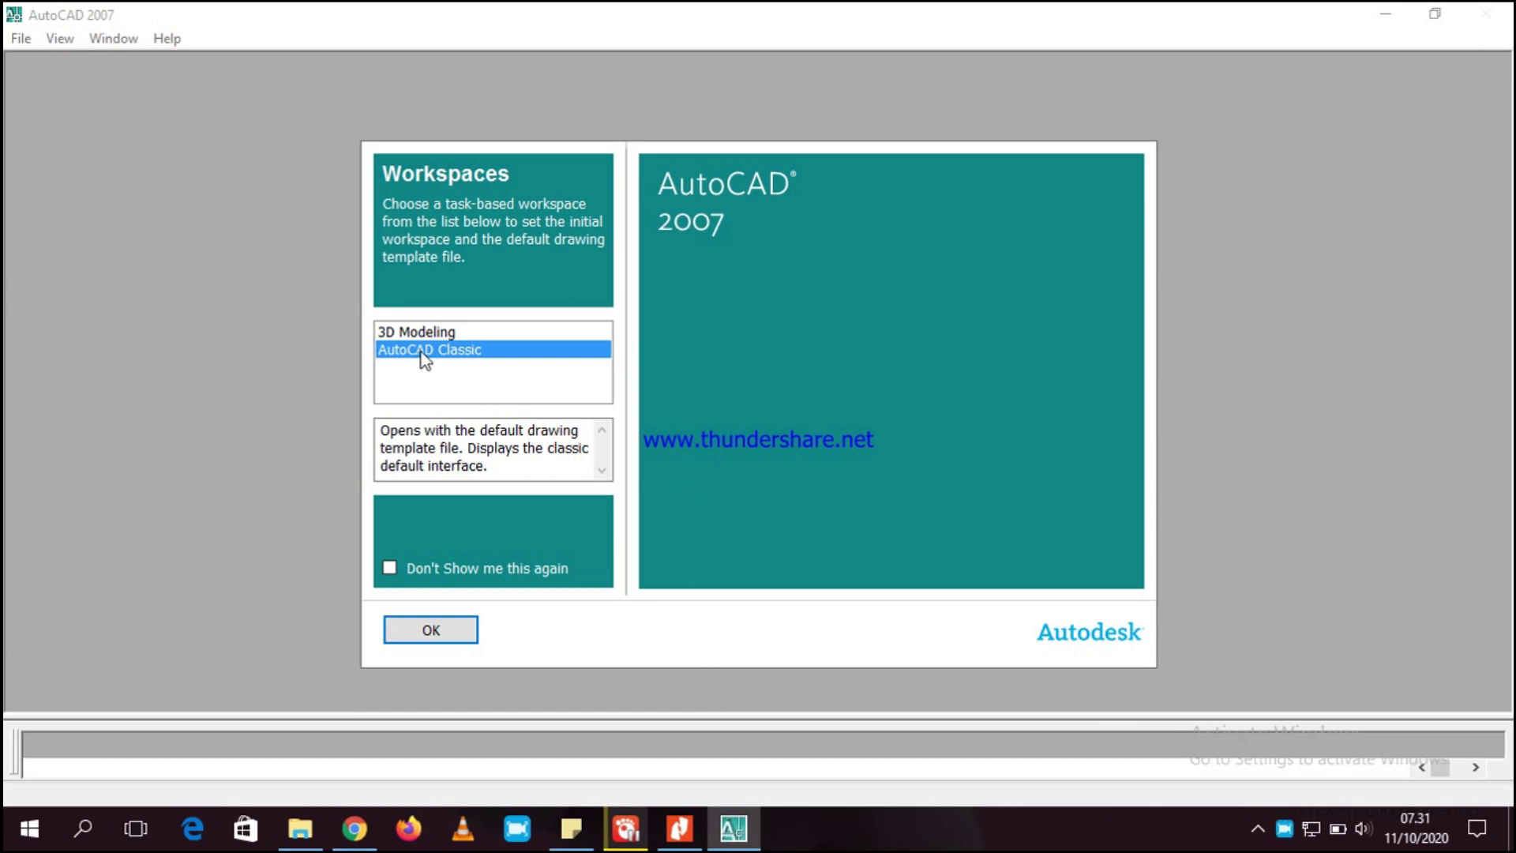
- Start in the AutoCAD Classic workspace and split the model space into two vertical viewports side by side
click(457, 632)
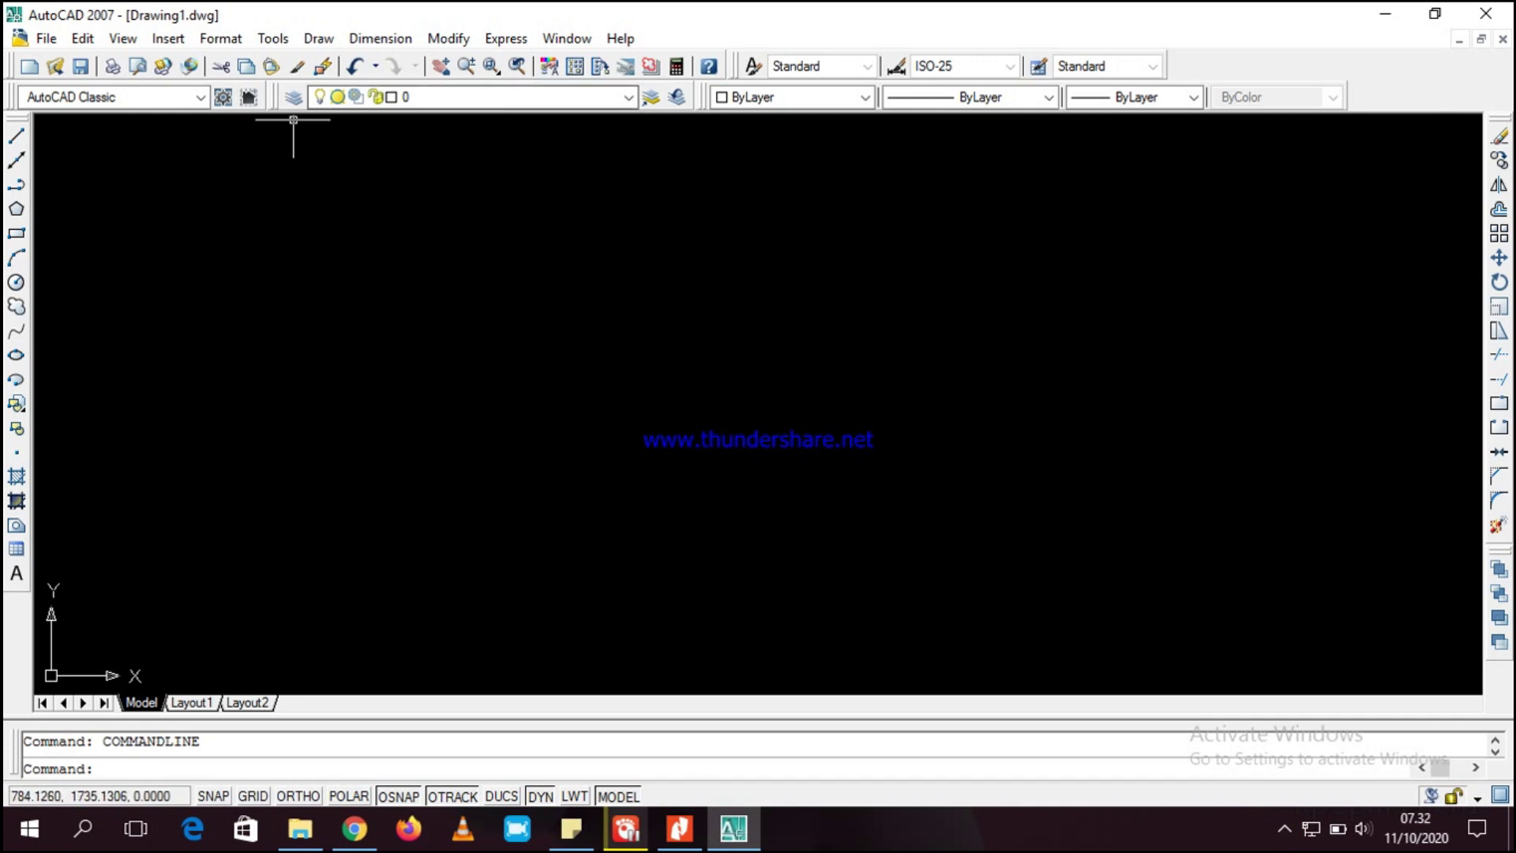
click(122, 38)
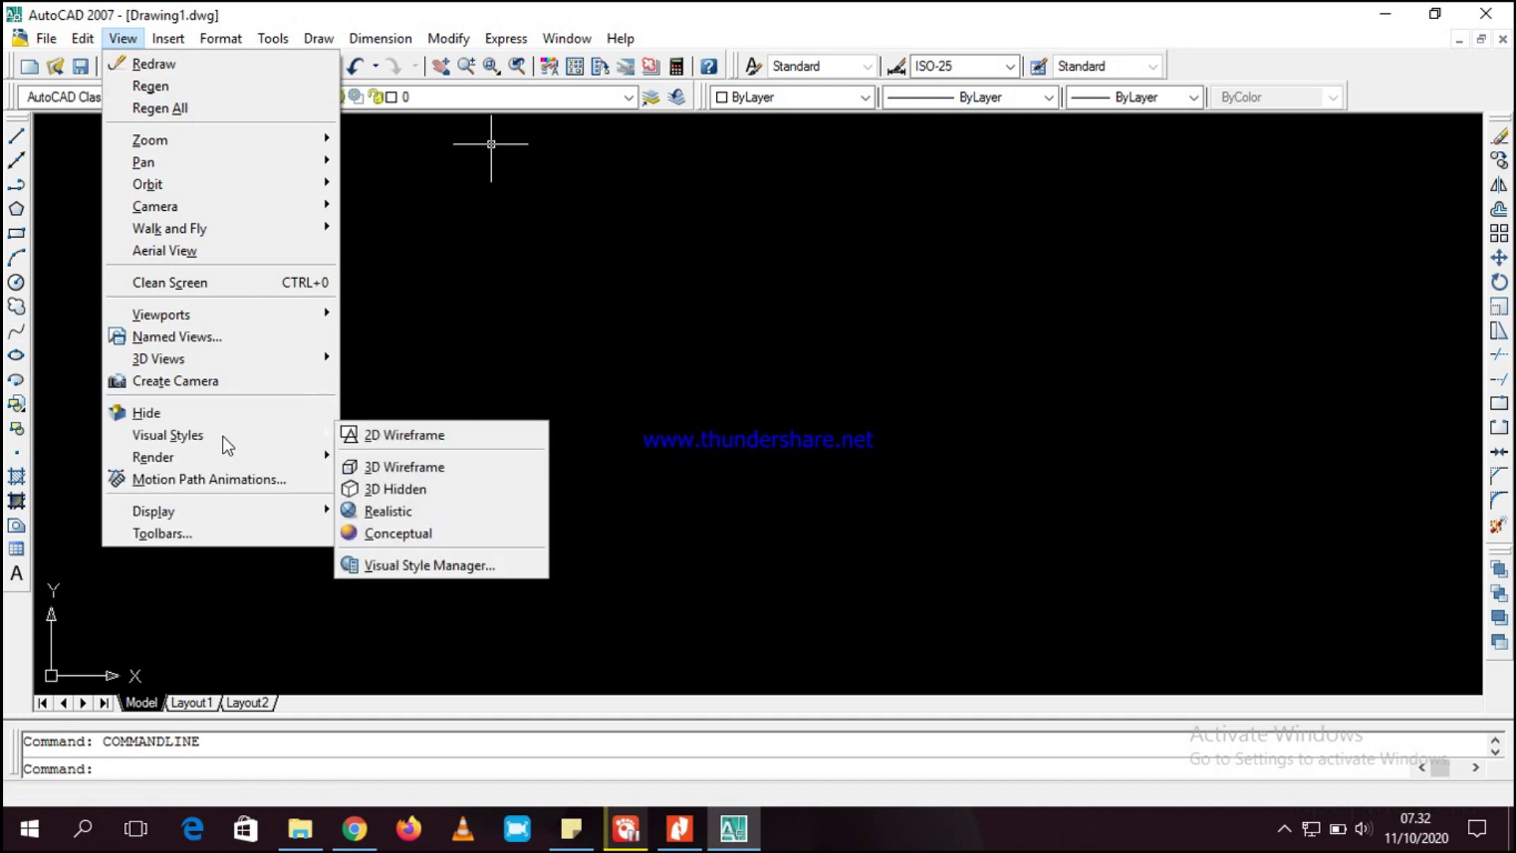
click(252, 310)
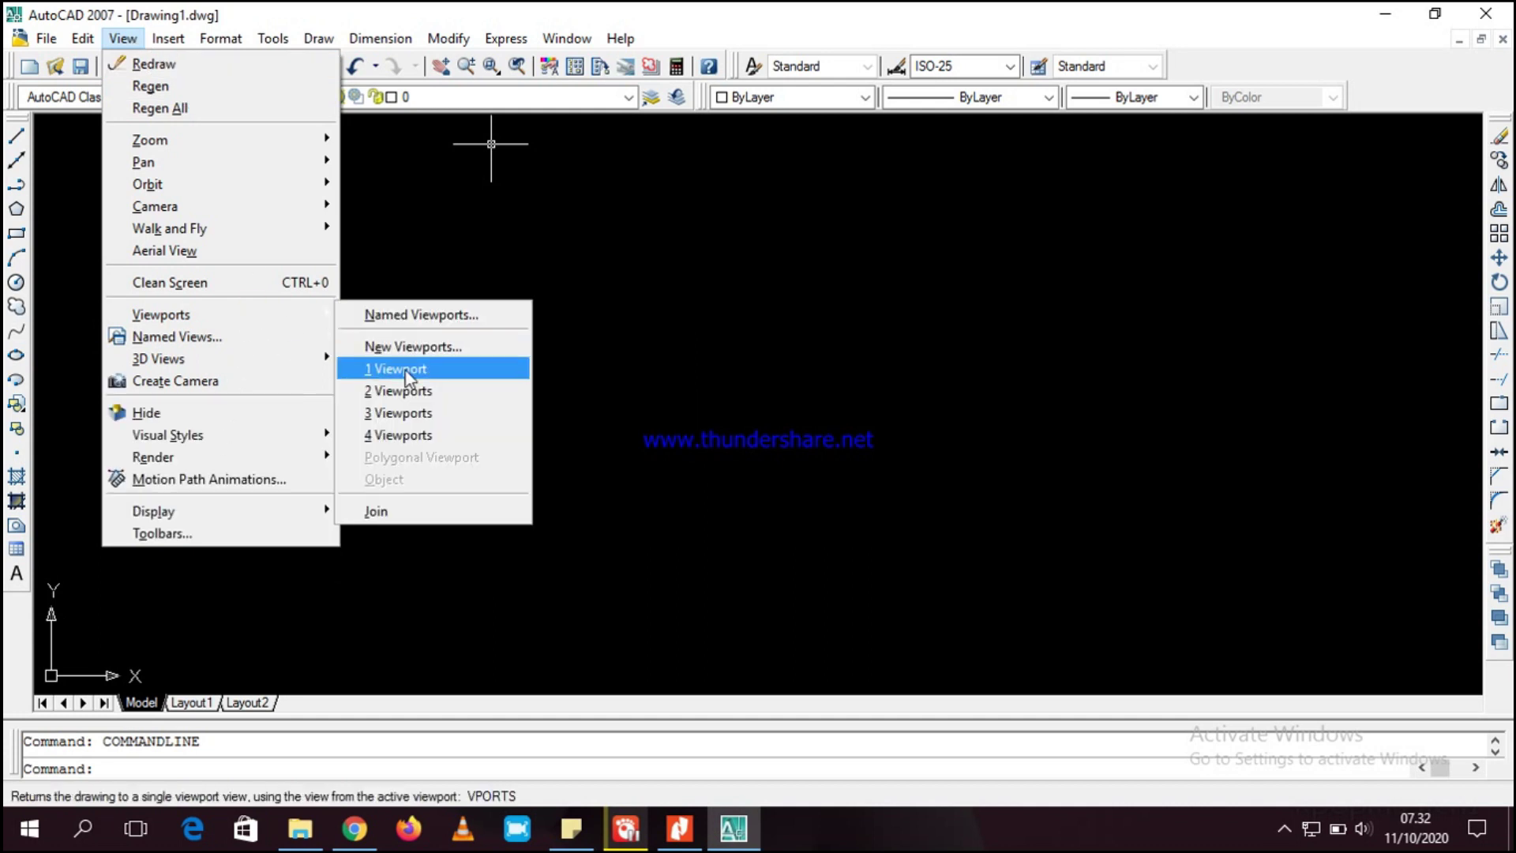
click(404, 390)
click(456, 459)
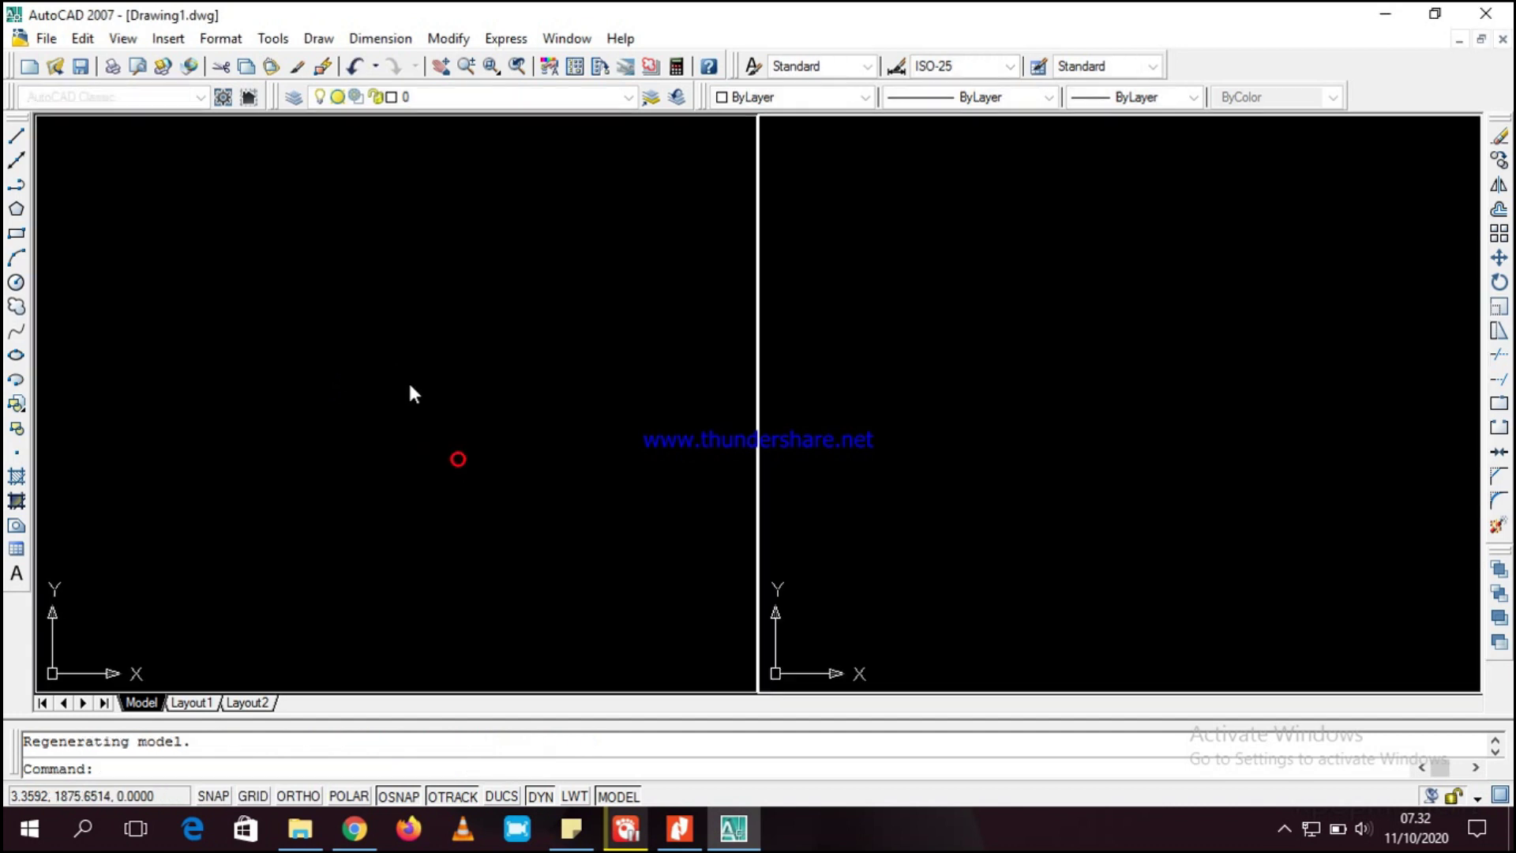
- Activate the right viewport and set its visual style to Realistic
click(925, 267)
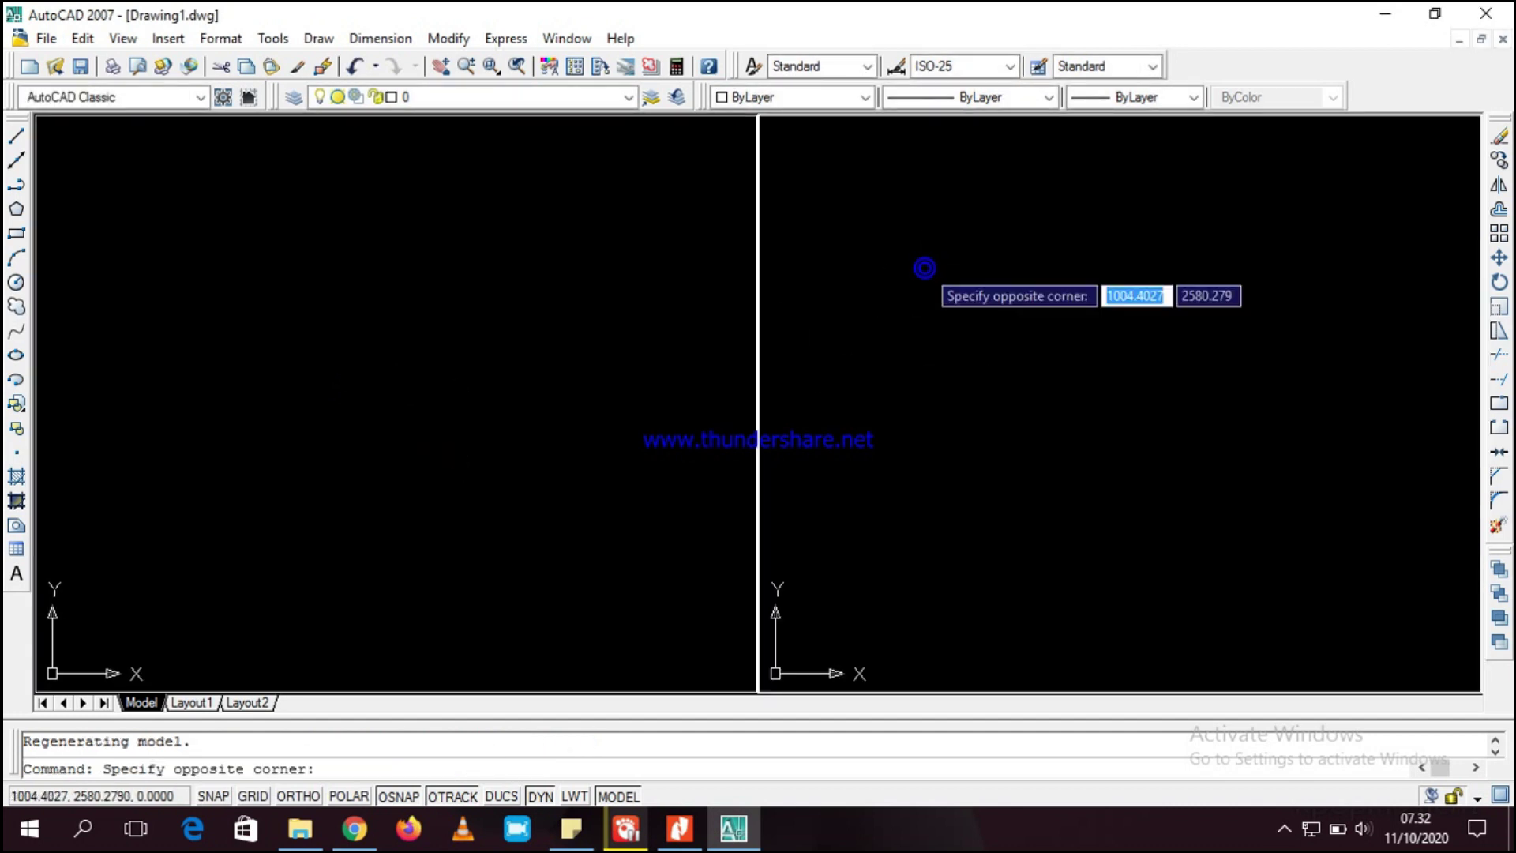
click(925, 266)
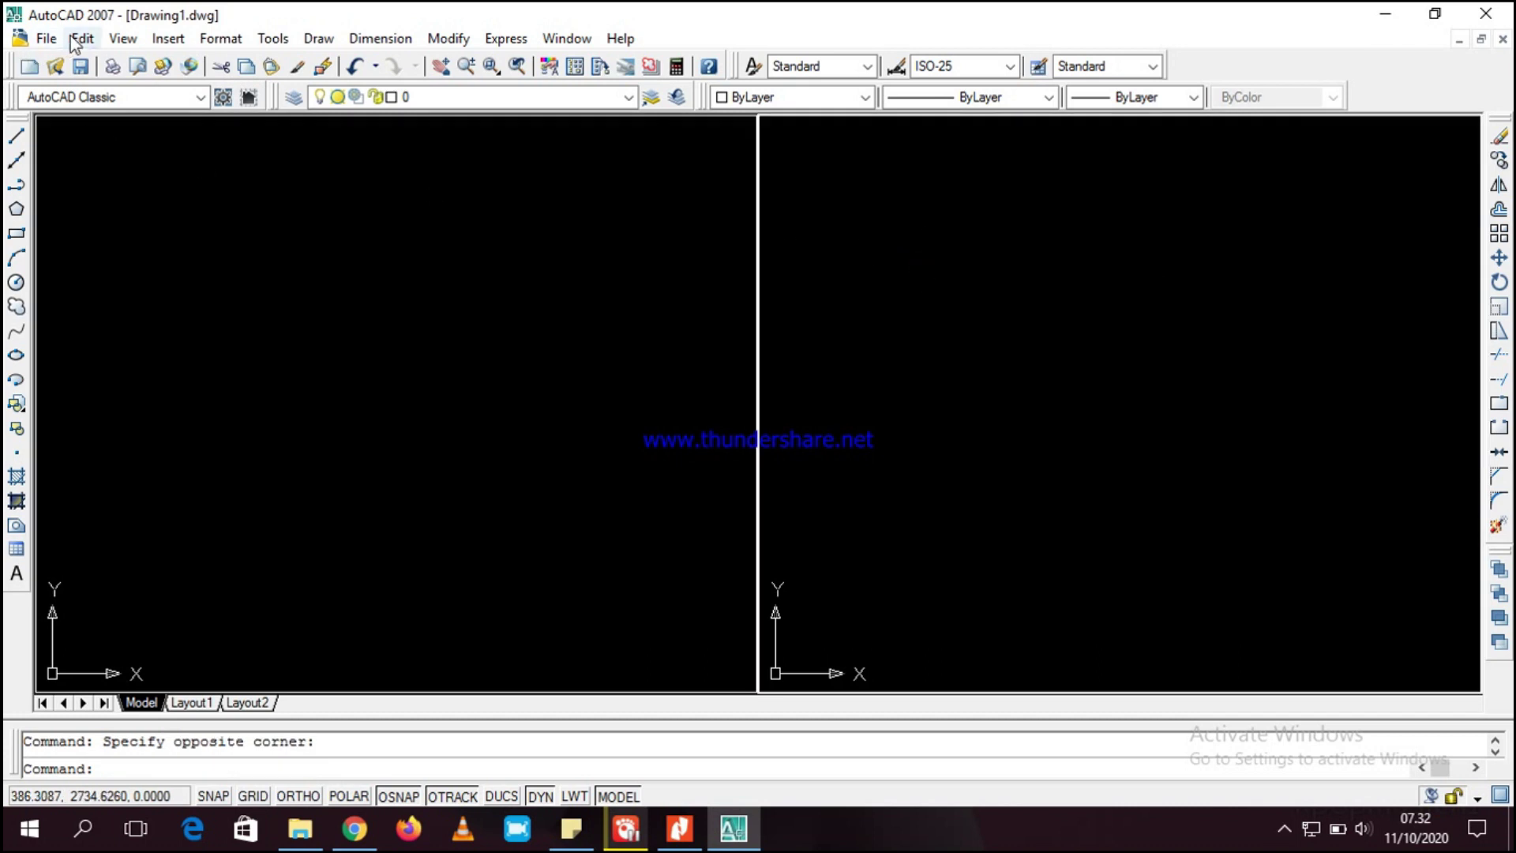
click(120, 41)
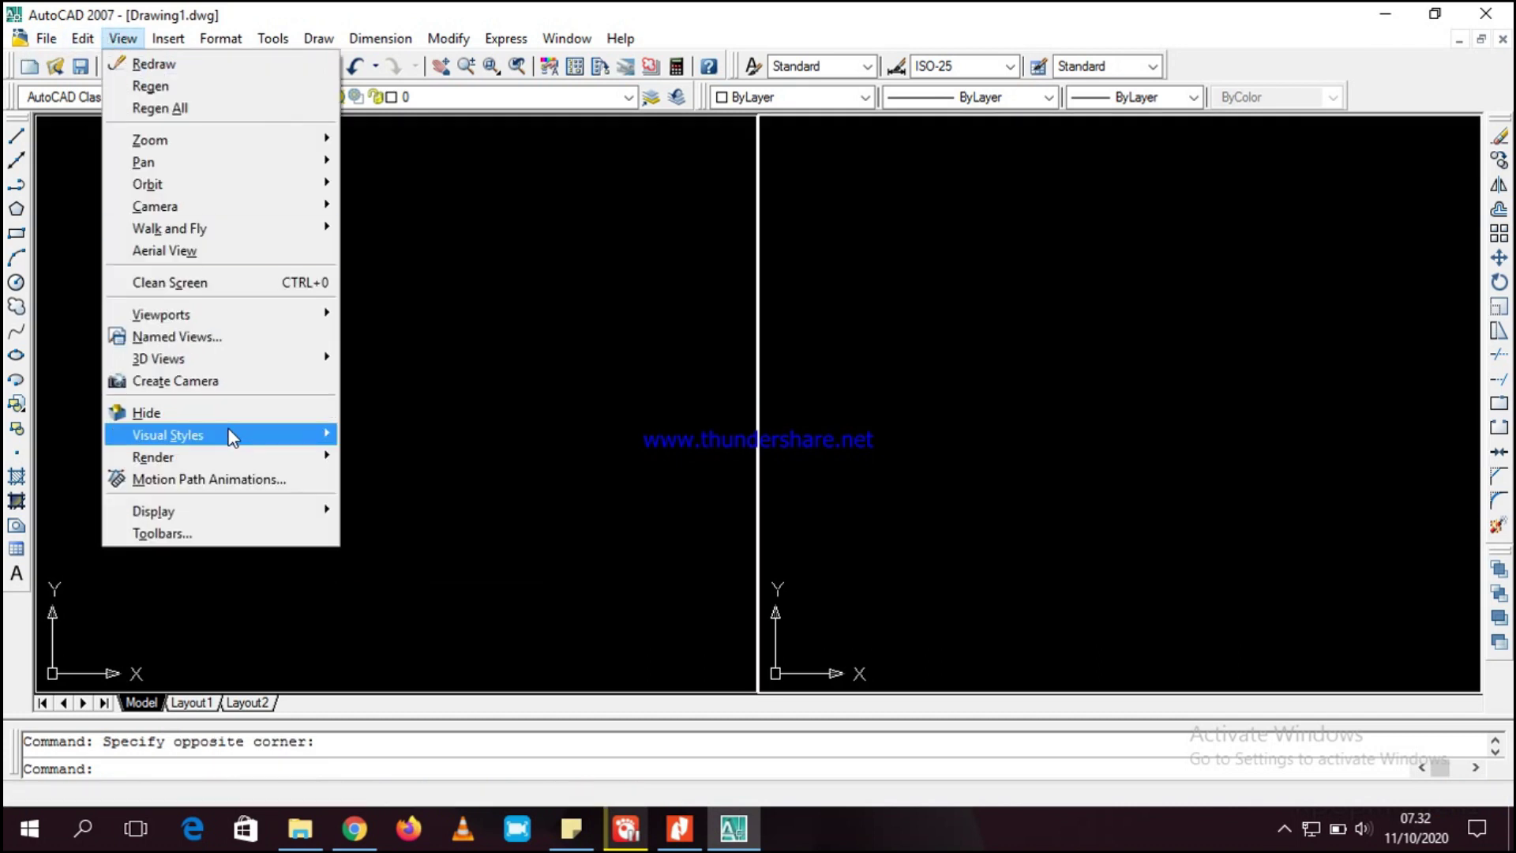
mouse_move(230, 433)
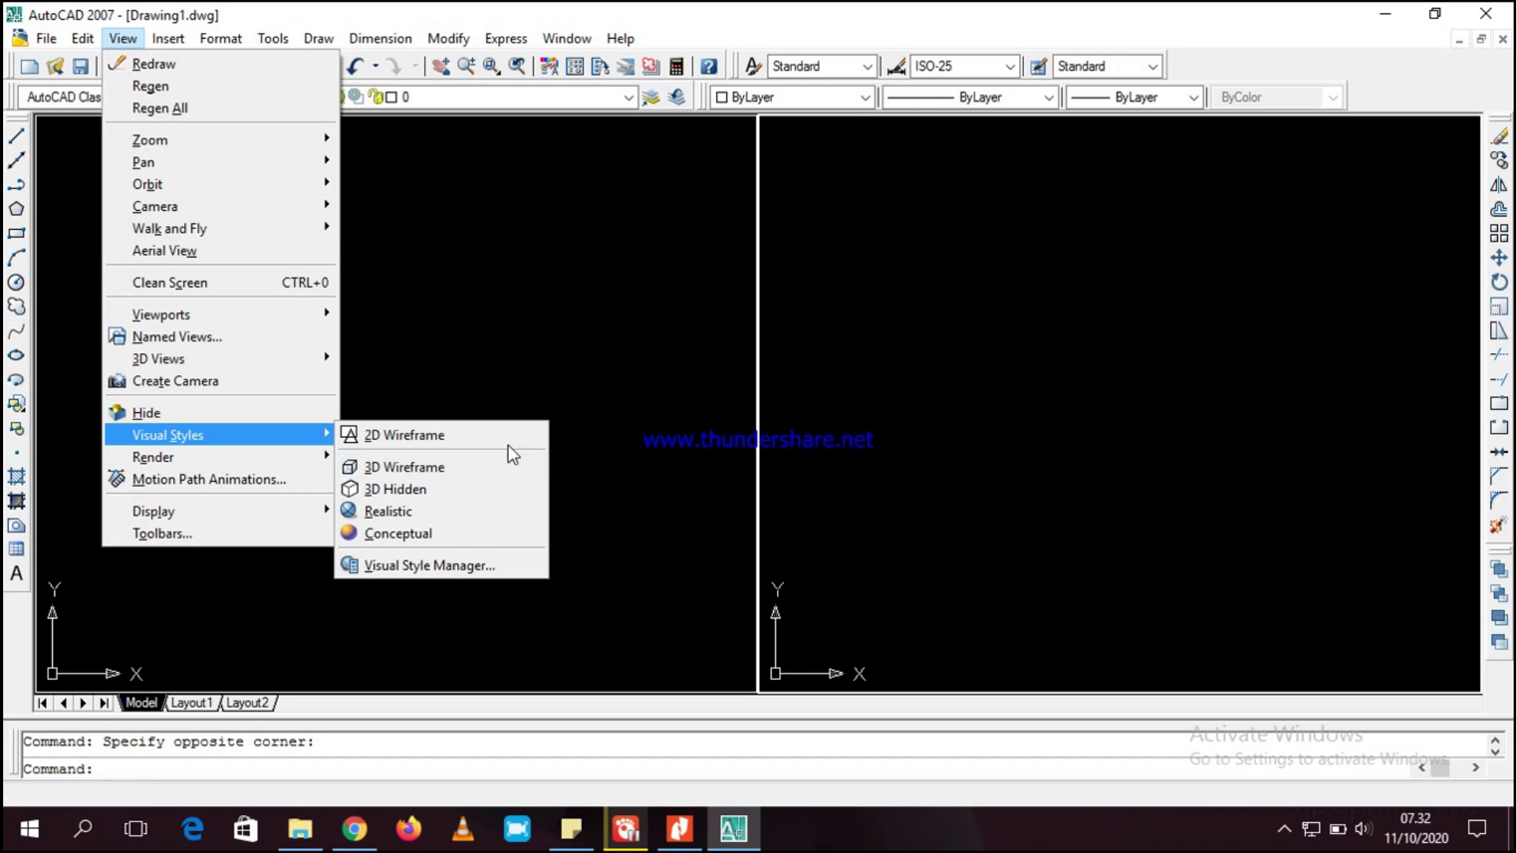
click(401, 515)
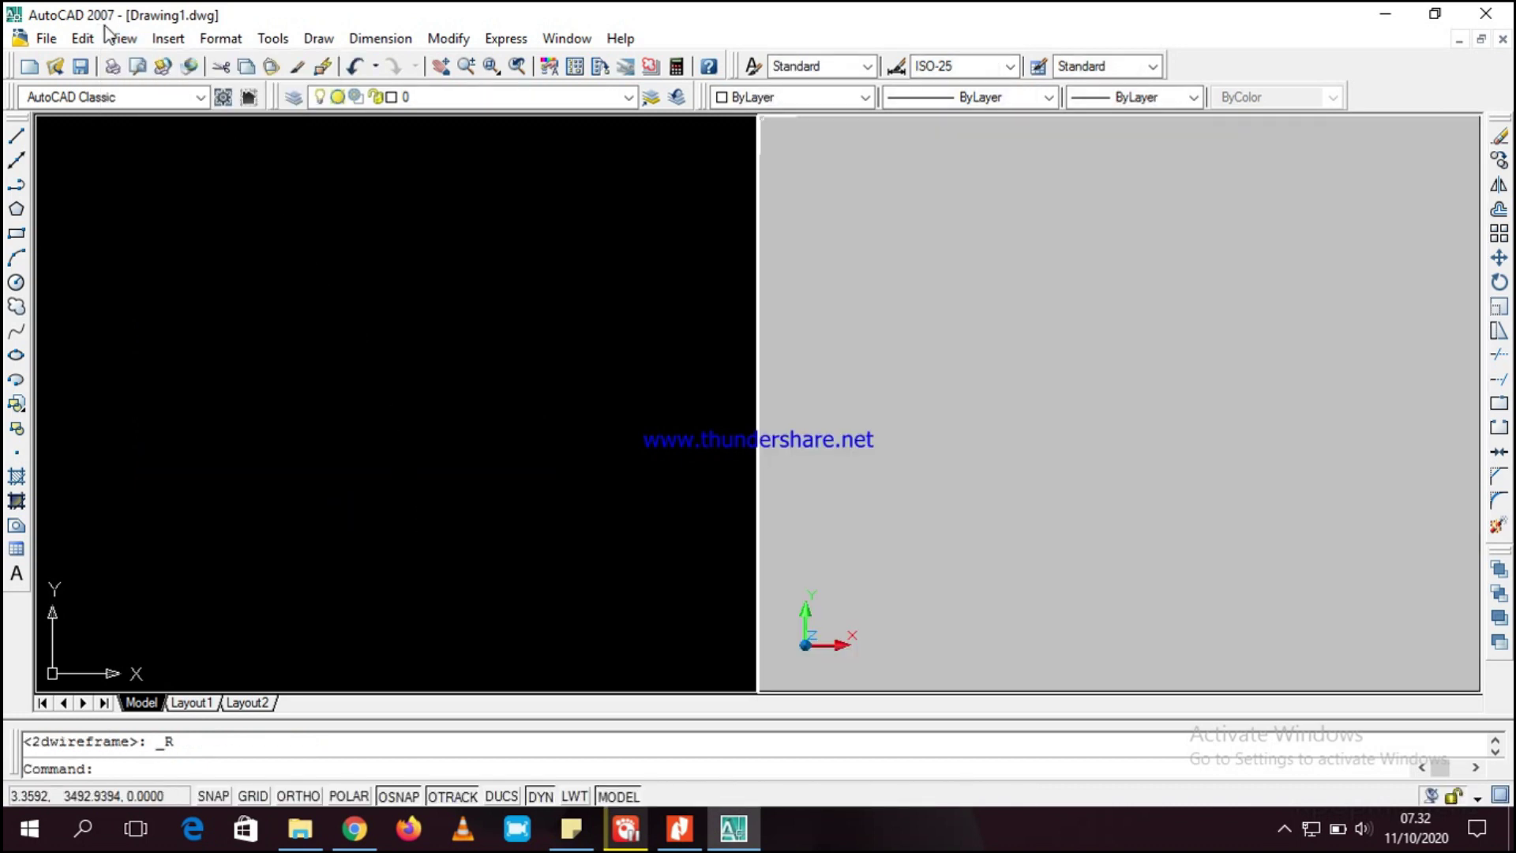
- Switch the right viewport to the SW Isometric view
click(111, 40)
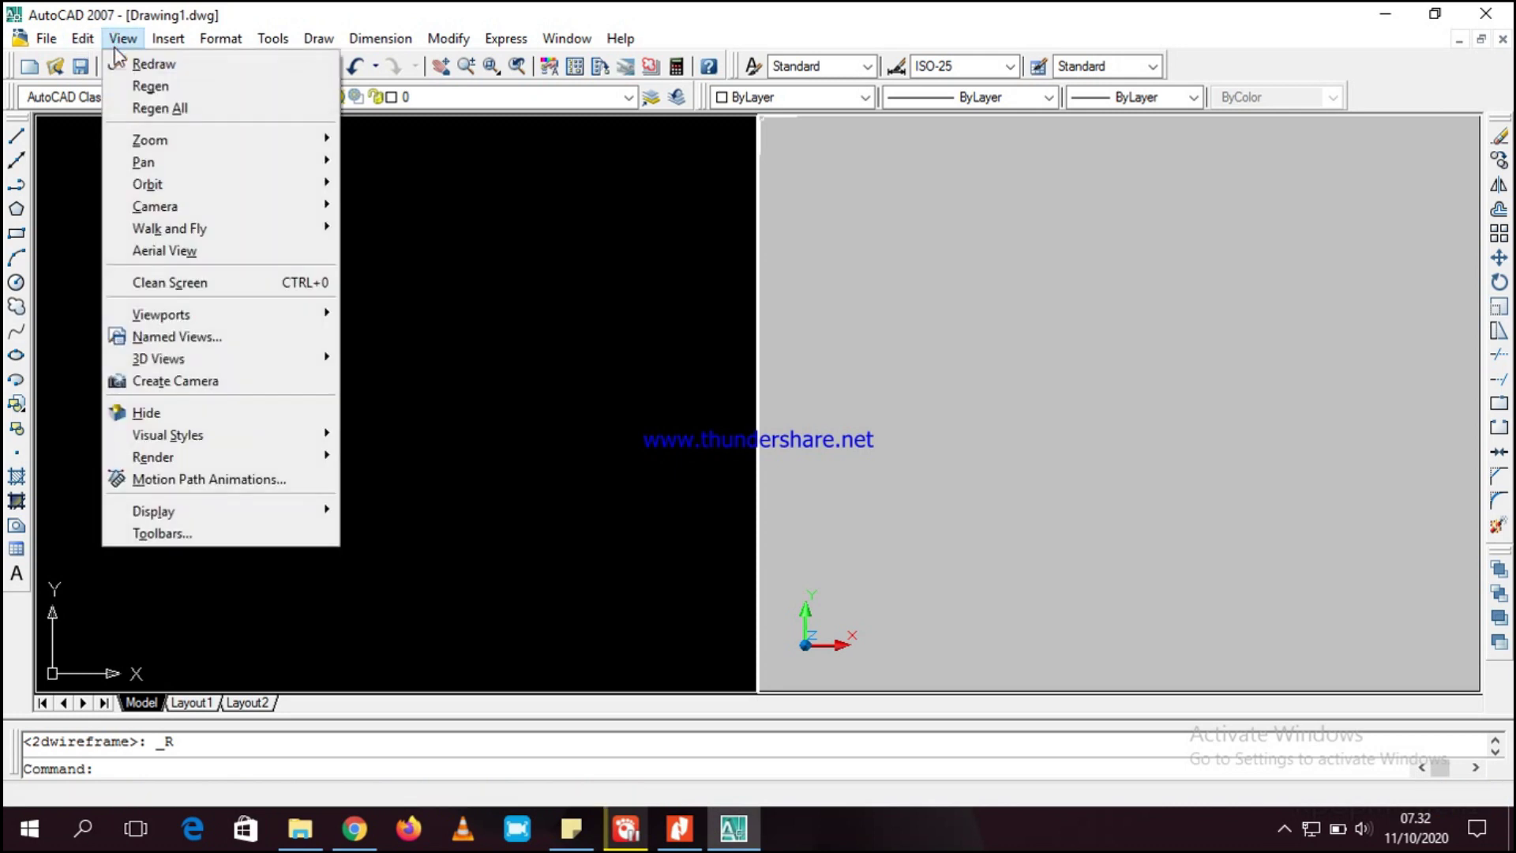
mouse_move(262, 357)
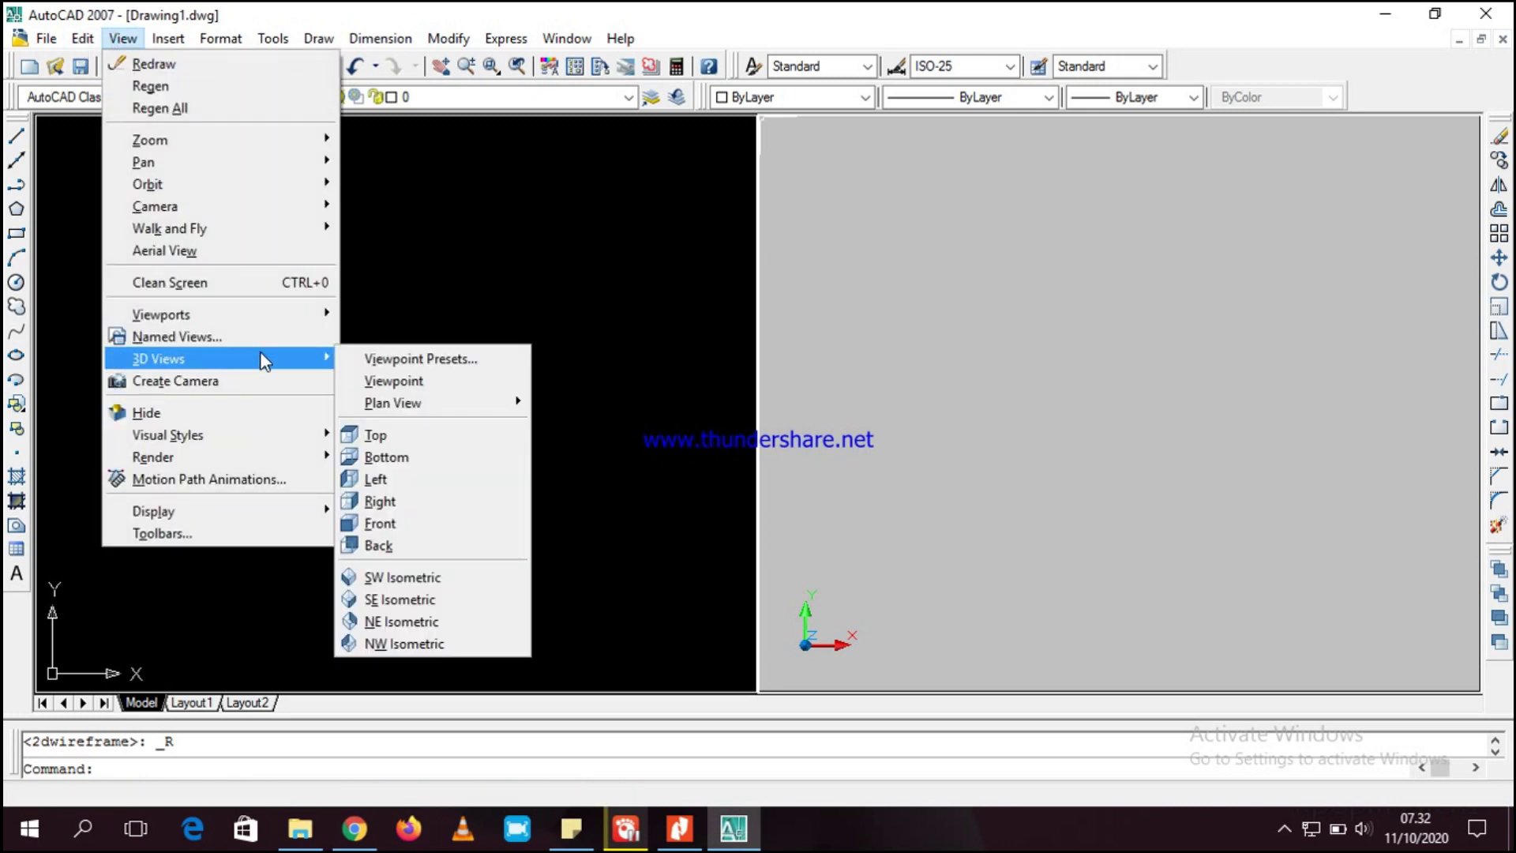
click(483, 570)
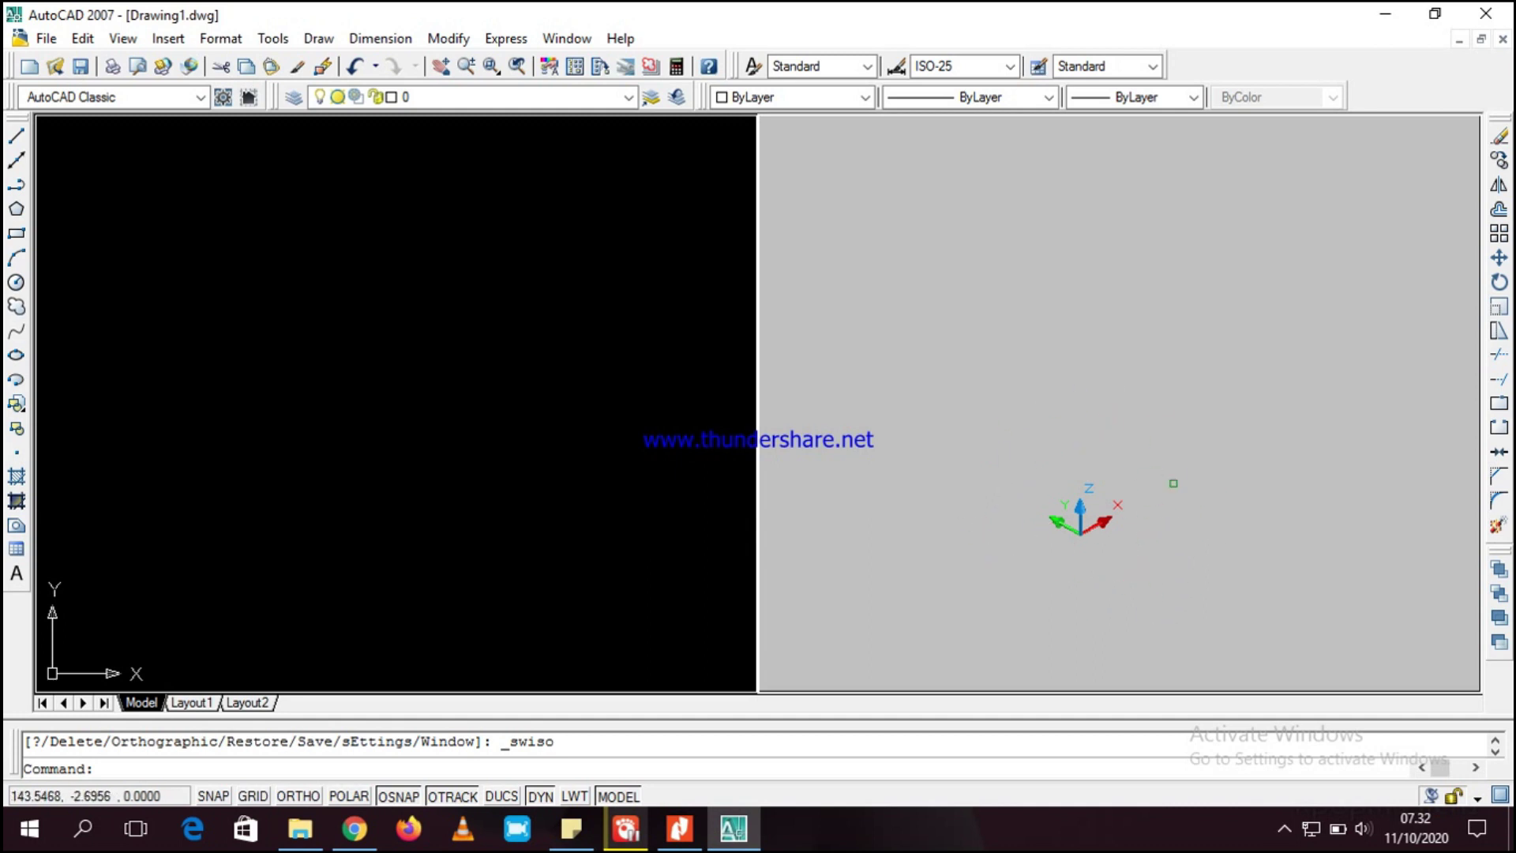
middle_drag(1128, 418, 1090, 402)
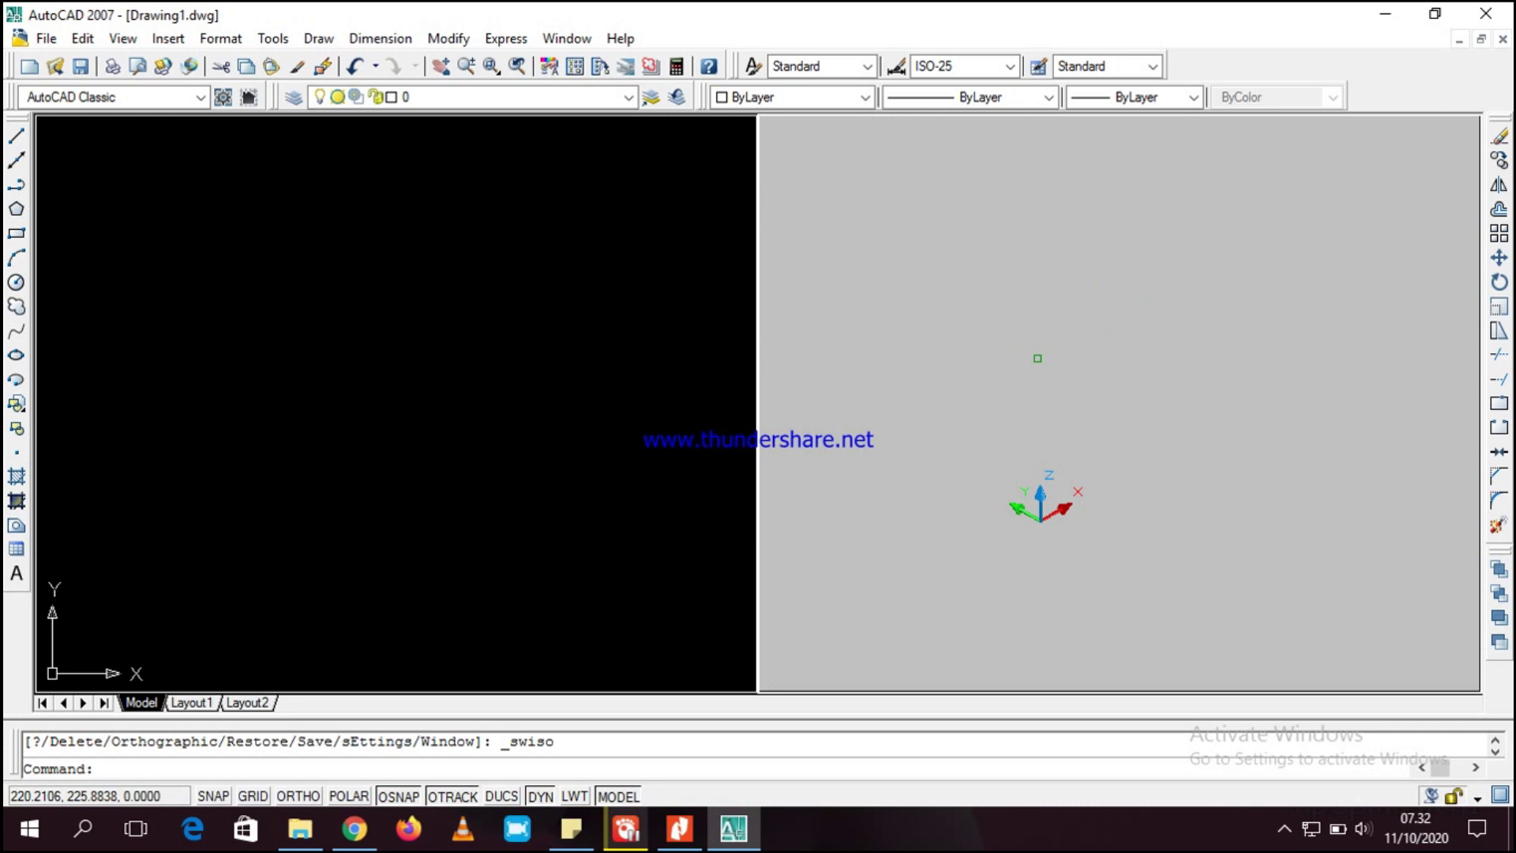
- Set the UCS icon of the right viewport to Noorigin with the ucsicon command
text(ucsicon)
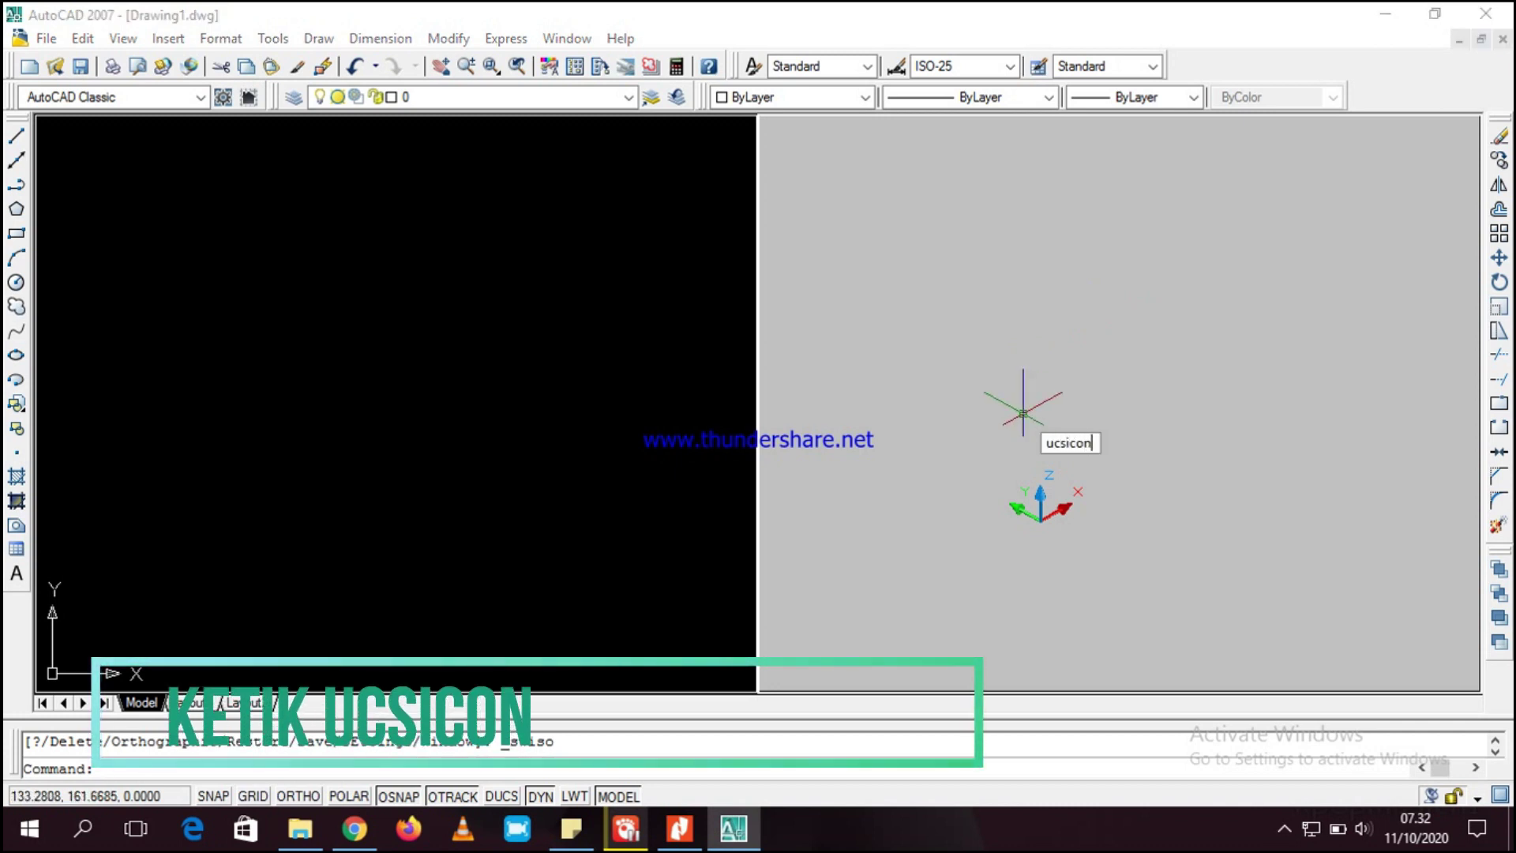
key(Return)
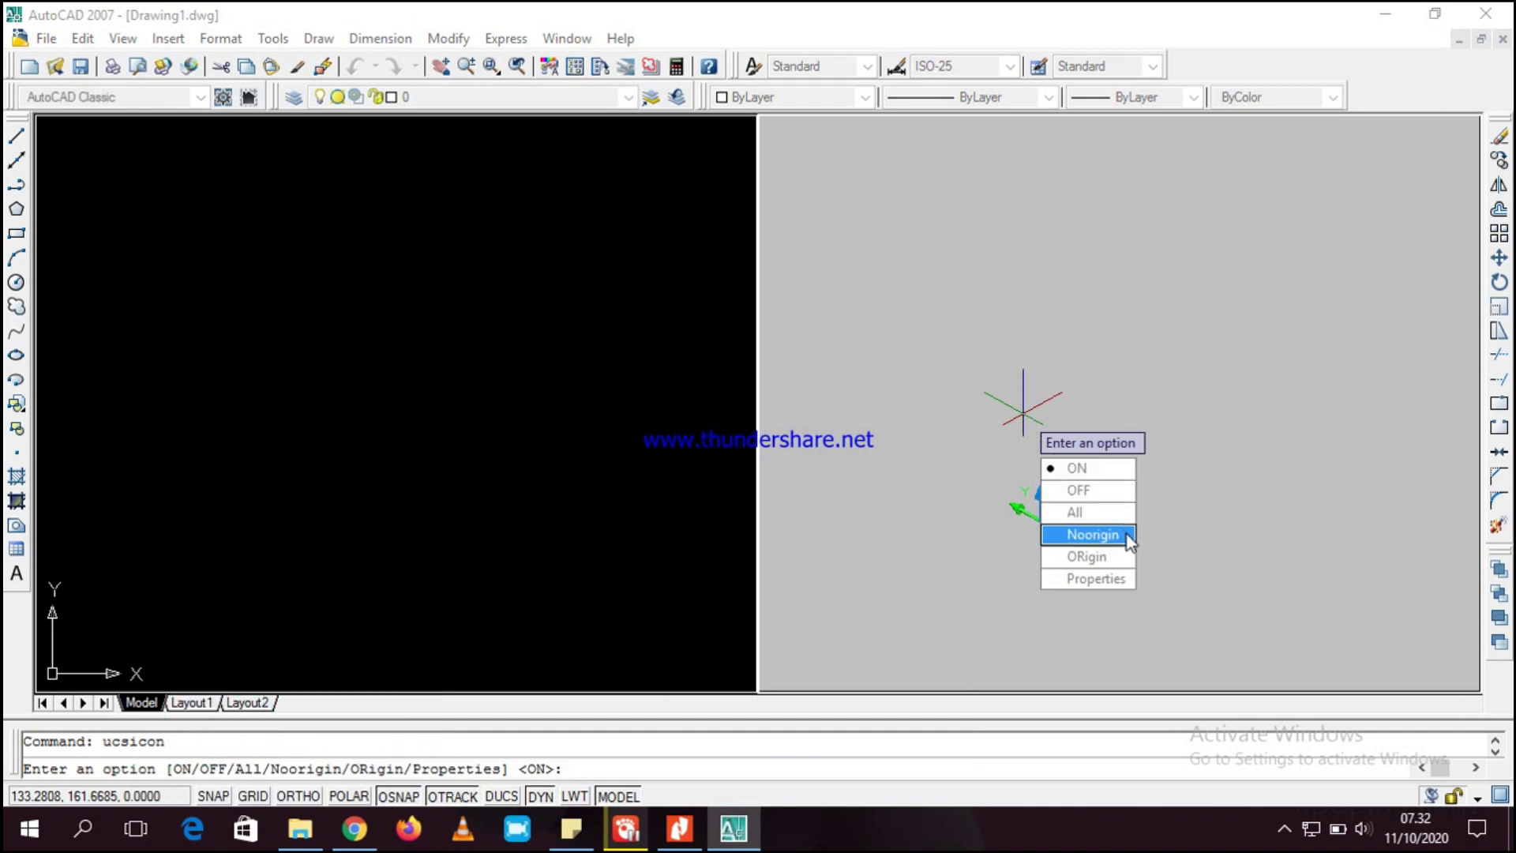
click(1130, 539)
click(1021, 413)
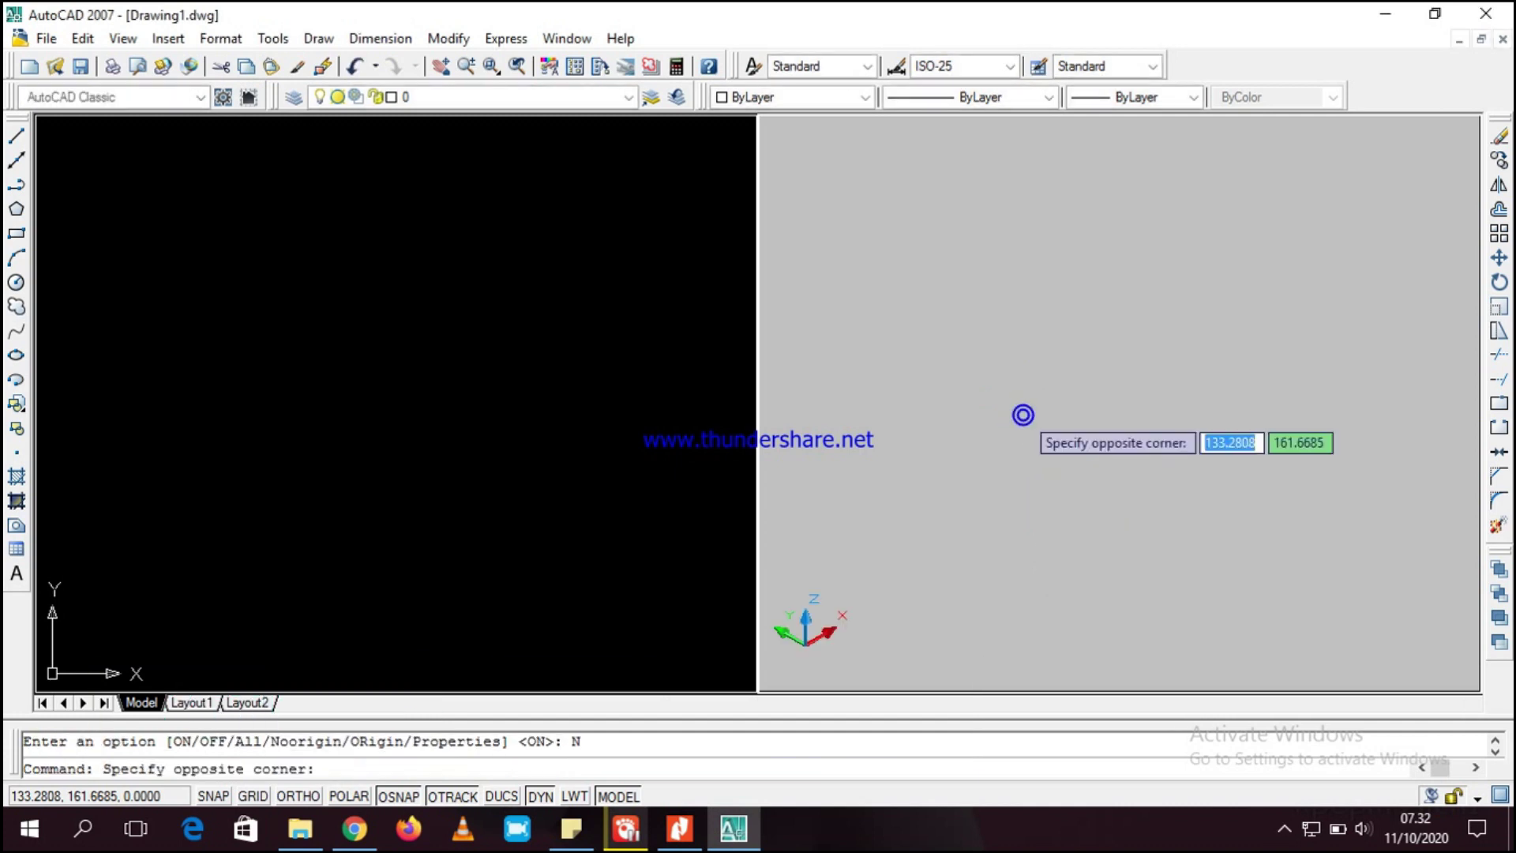
click(1021, 413)
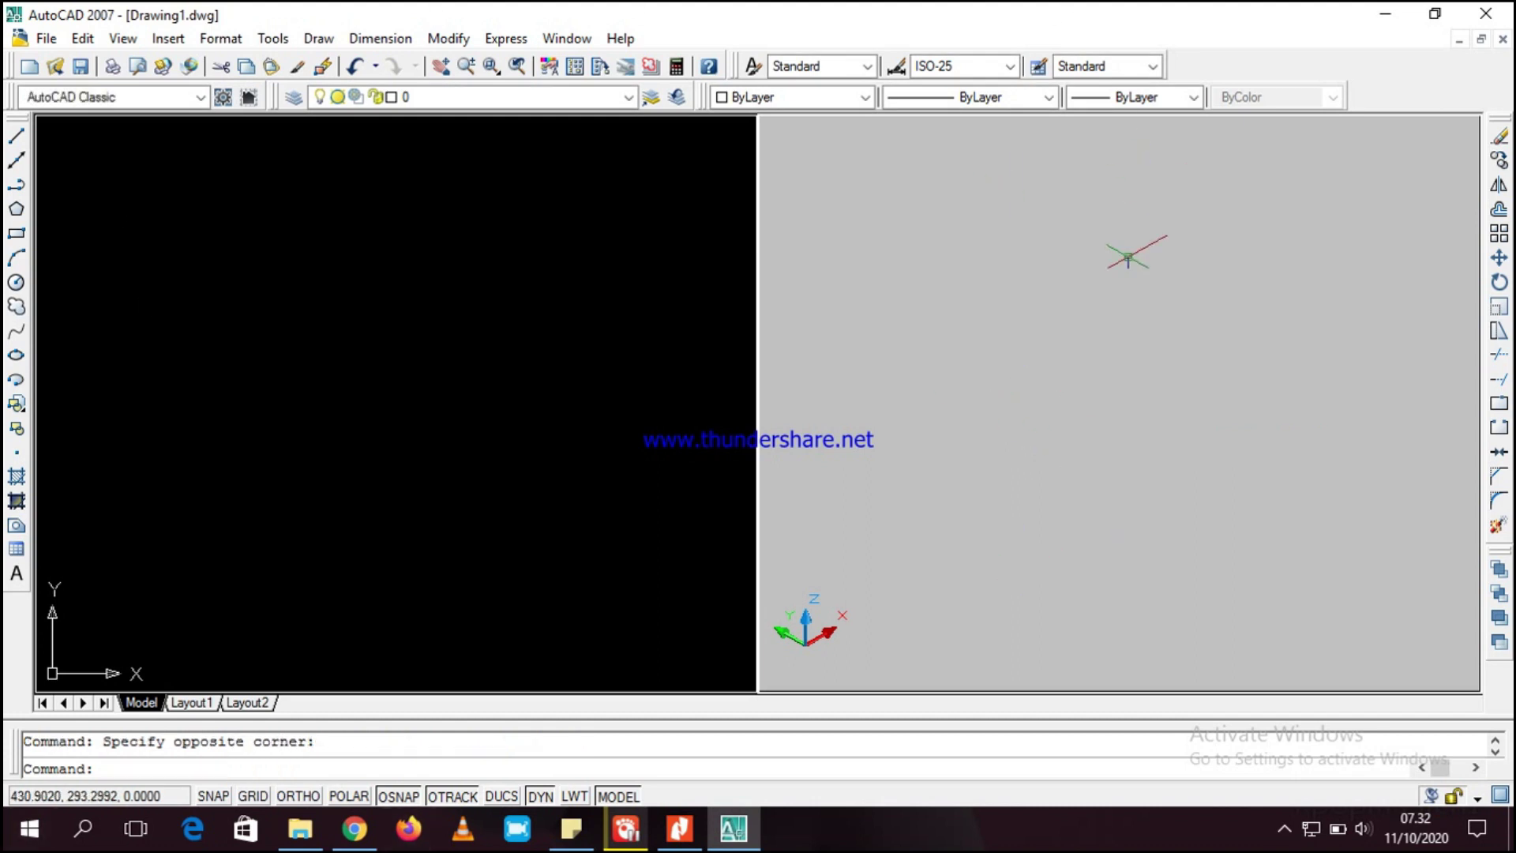
- Activate the left viewport and set the drawing units' insertion scale to Centimeters
click(540, 319)
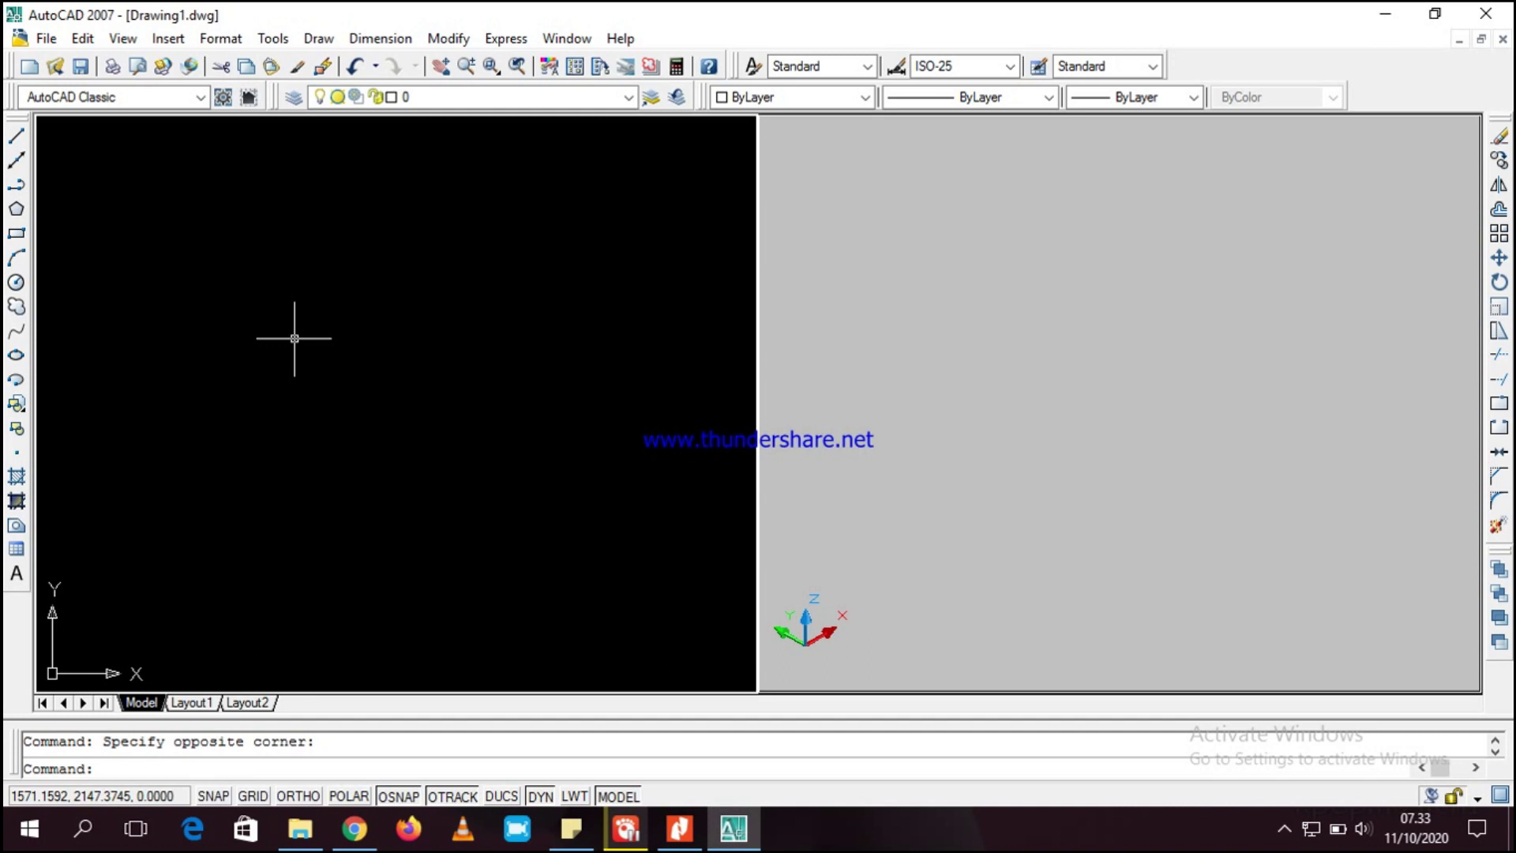
text(un)
key(Return)
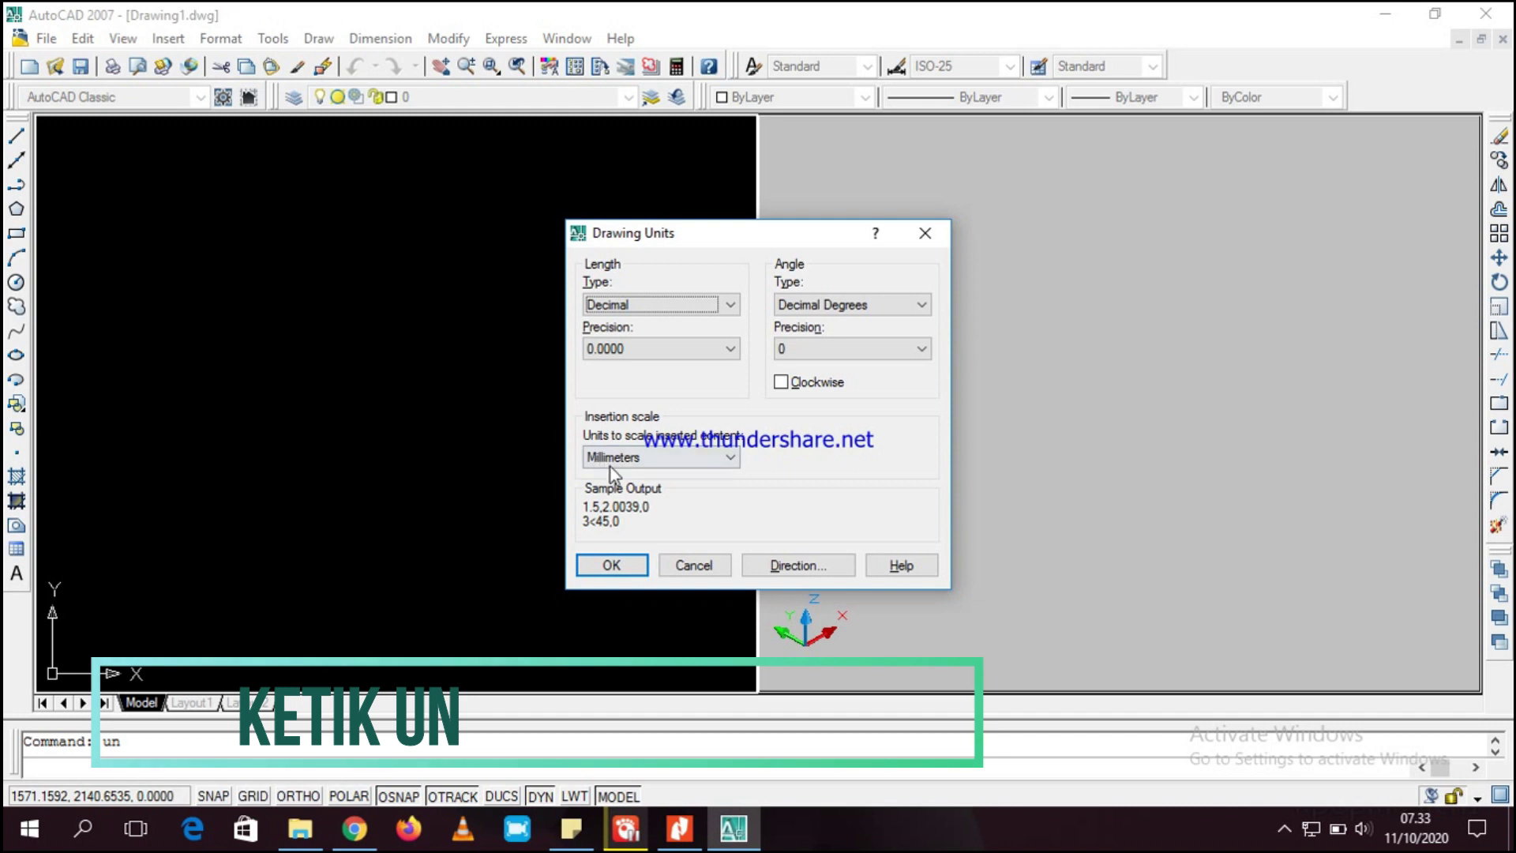
click(659, 458)
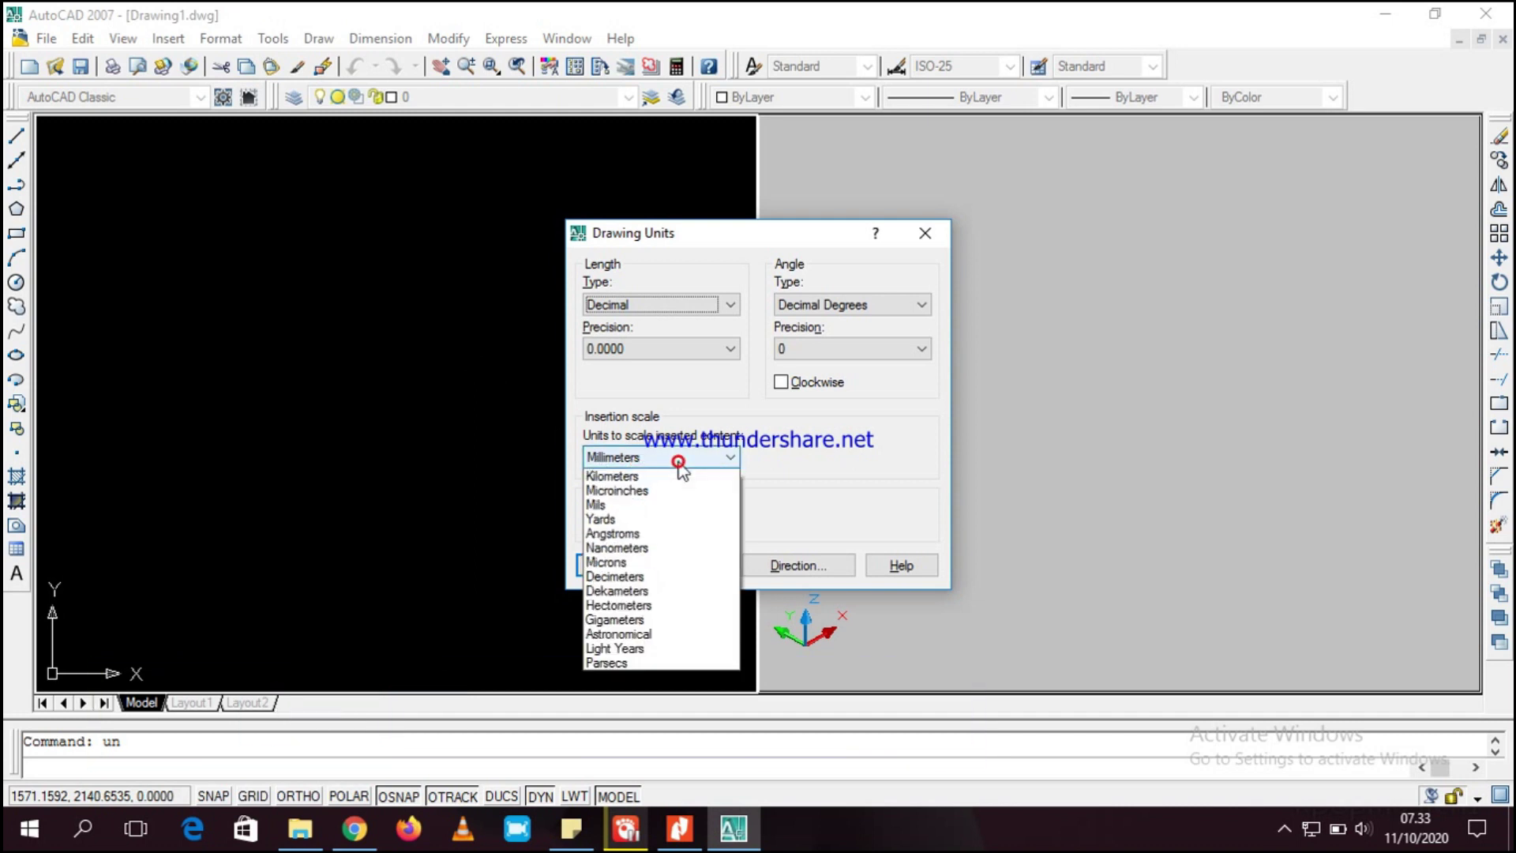
click(673, 549)
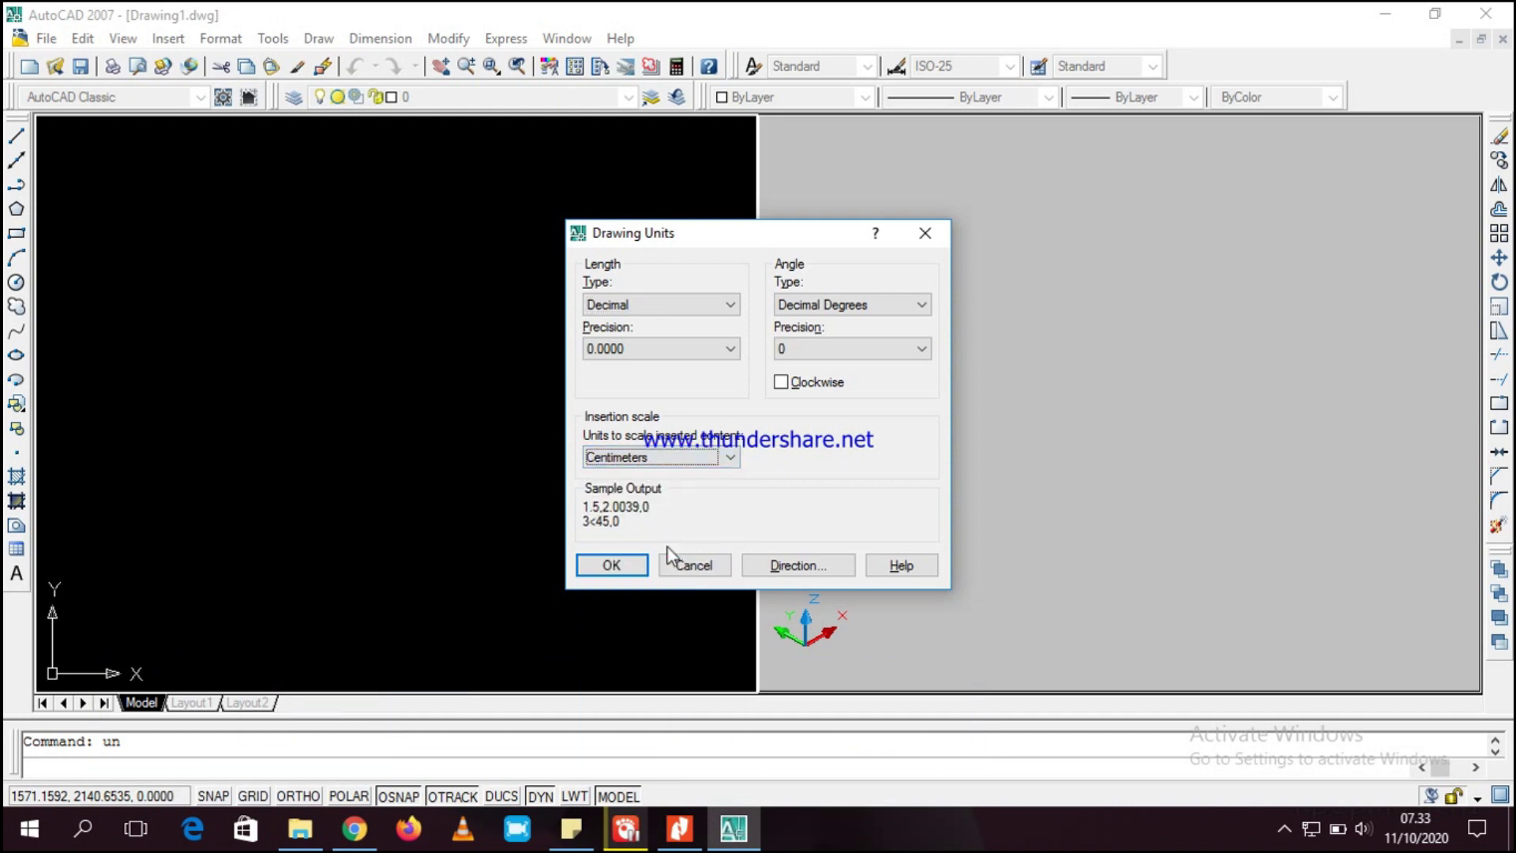
click(610, 565)
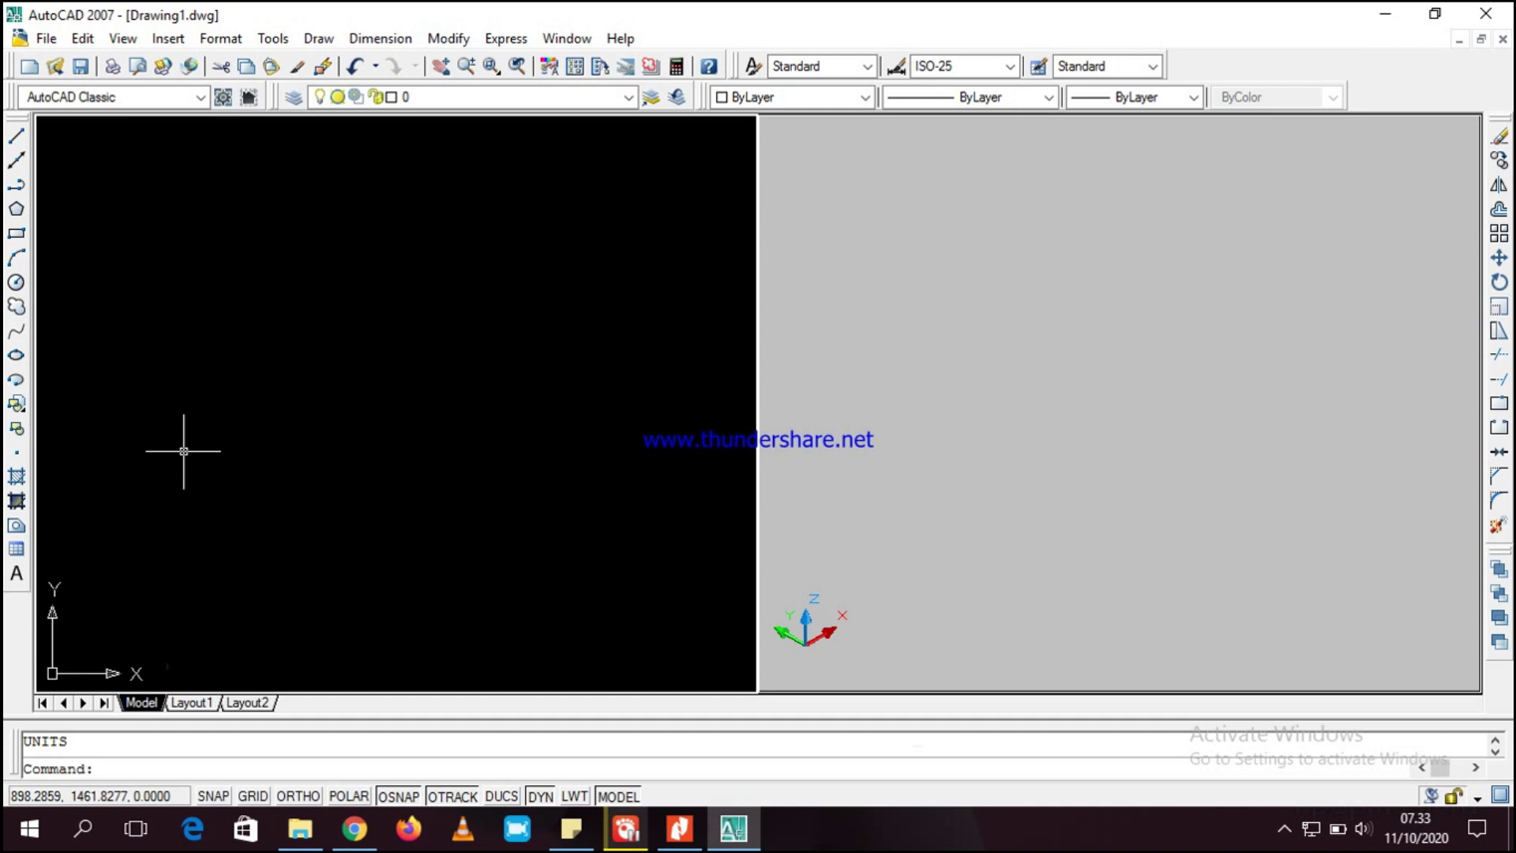
text(rec)
key(Return)
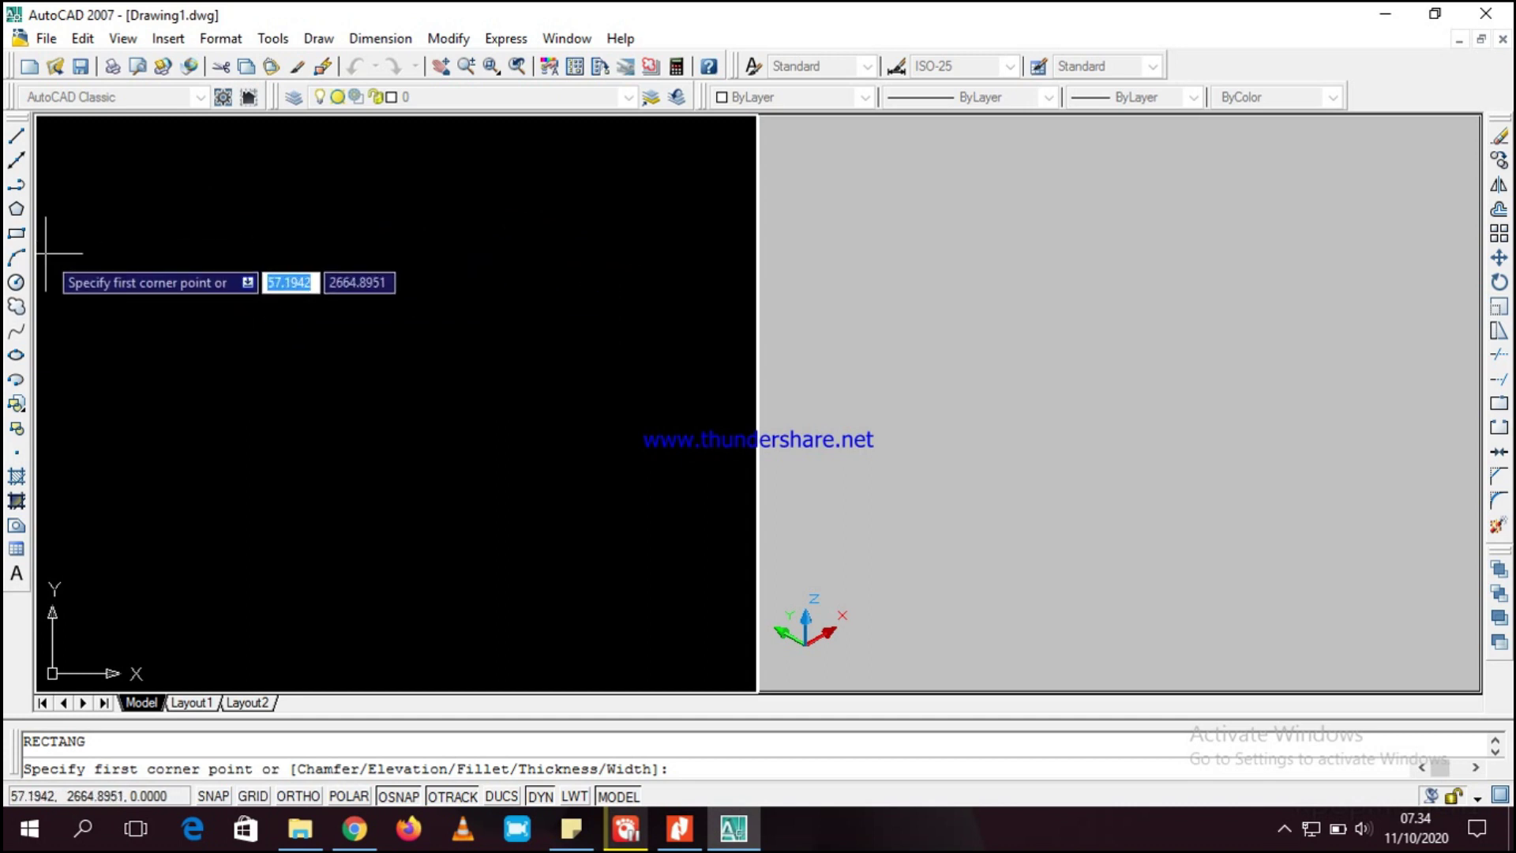
click(142, 227)
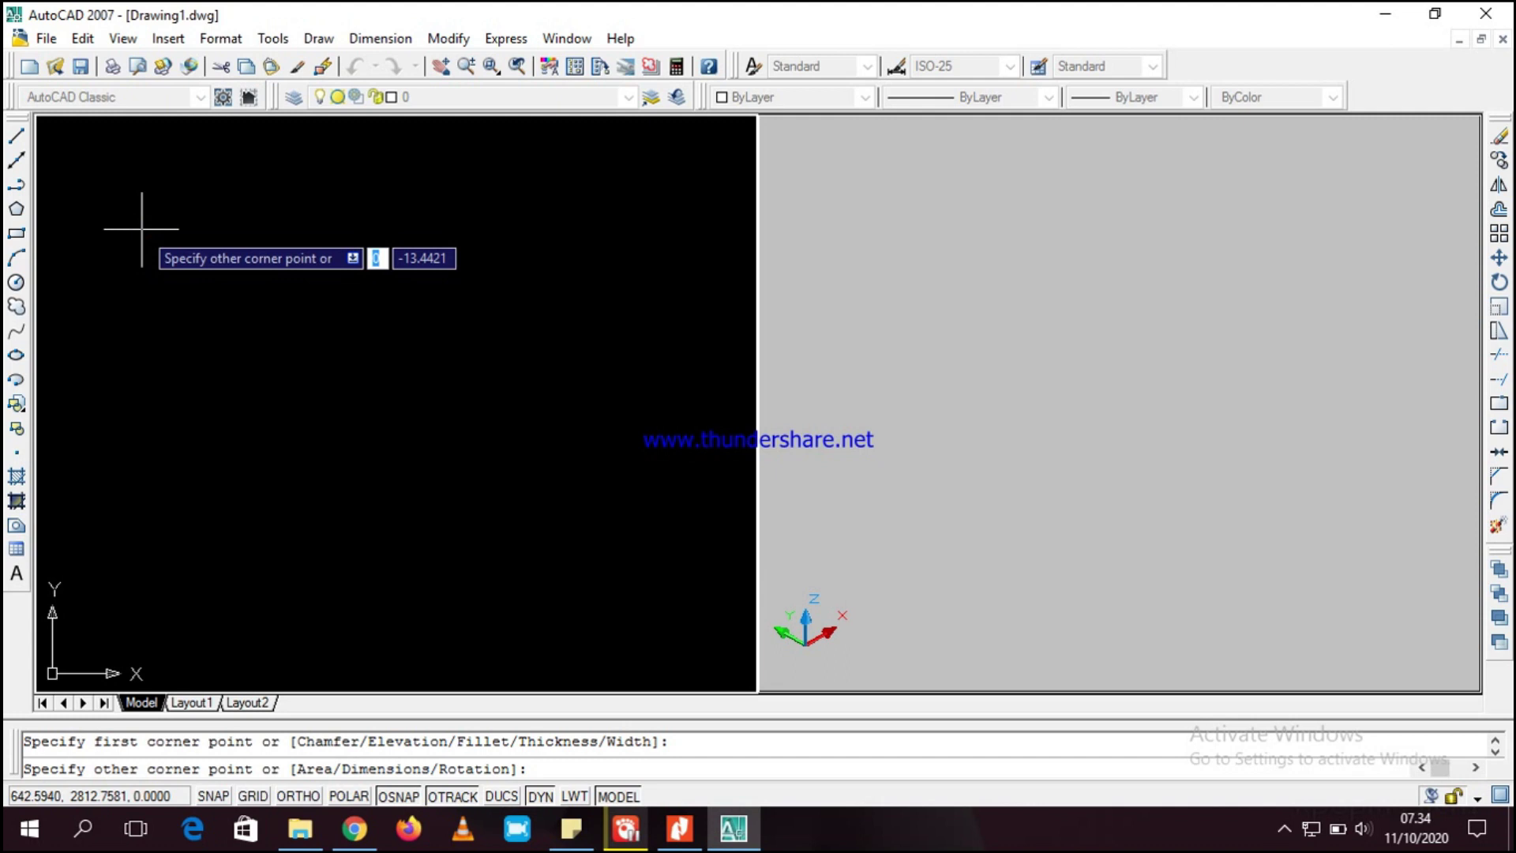
key(Escape)
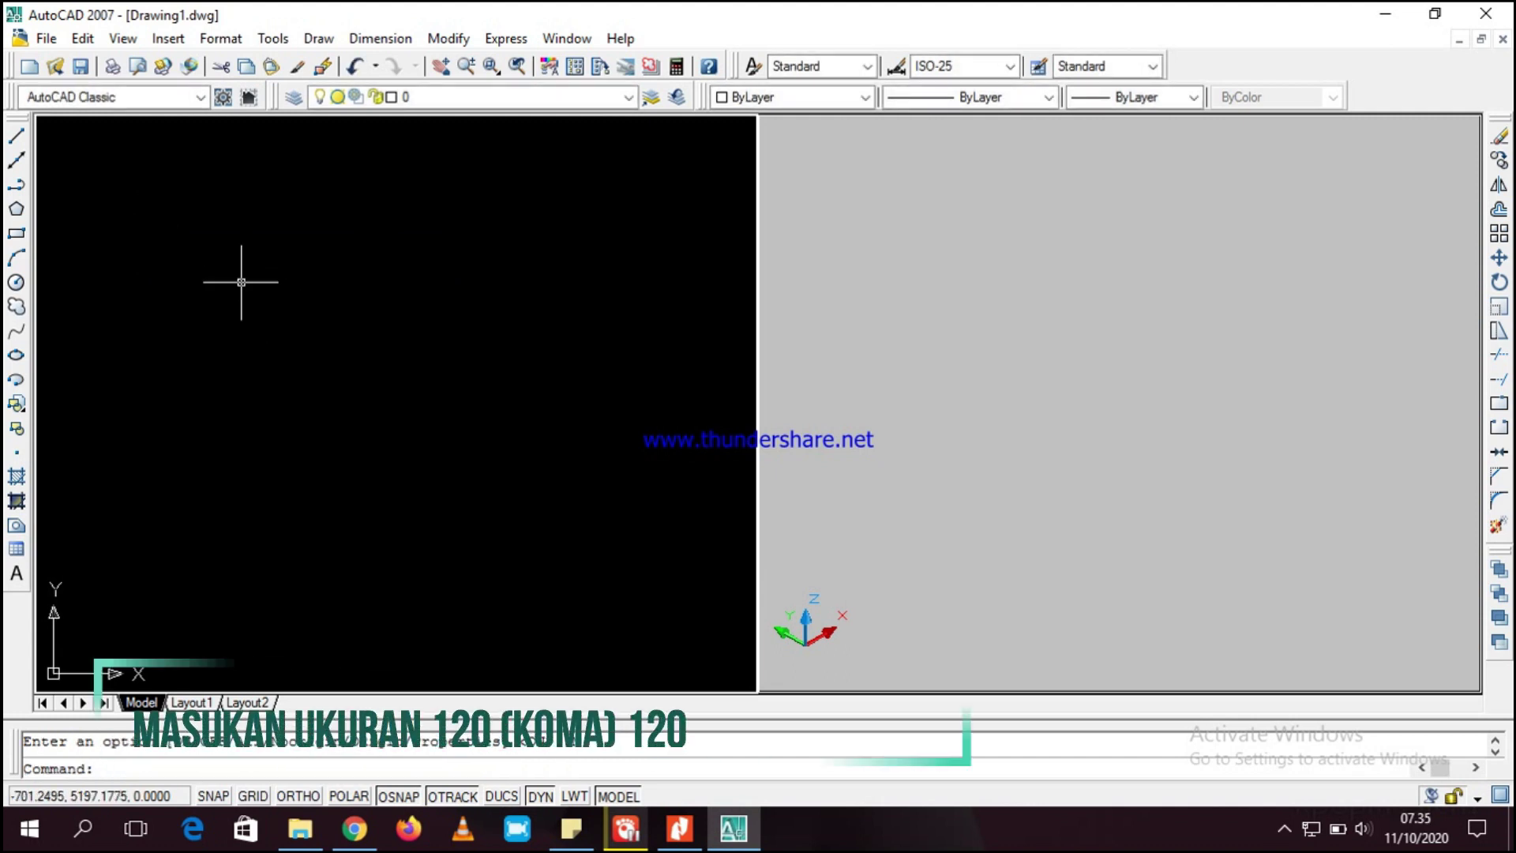
- Draw a 120 by 120 rectangle in the left viewport
text(rec)
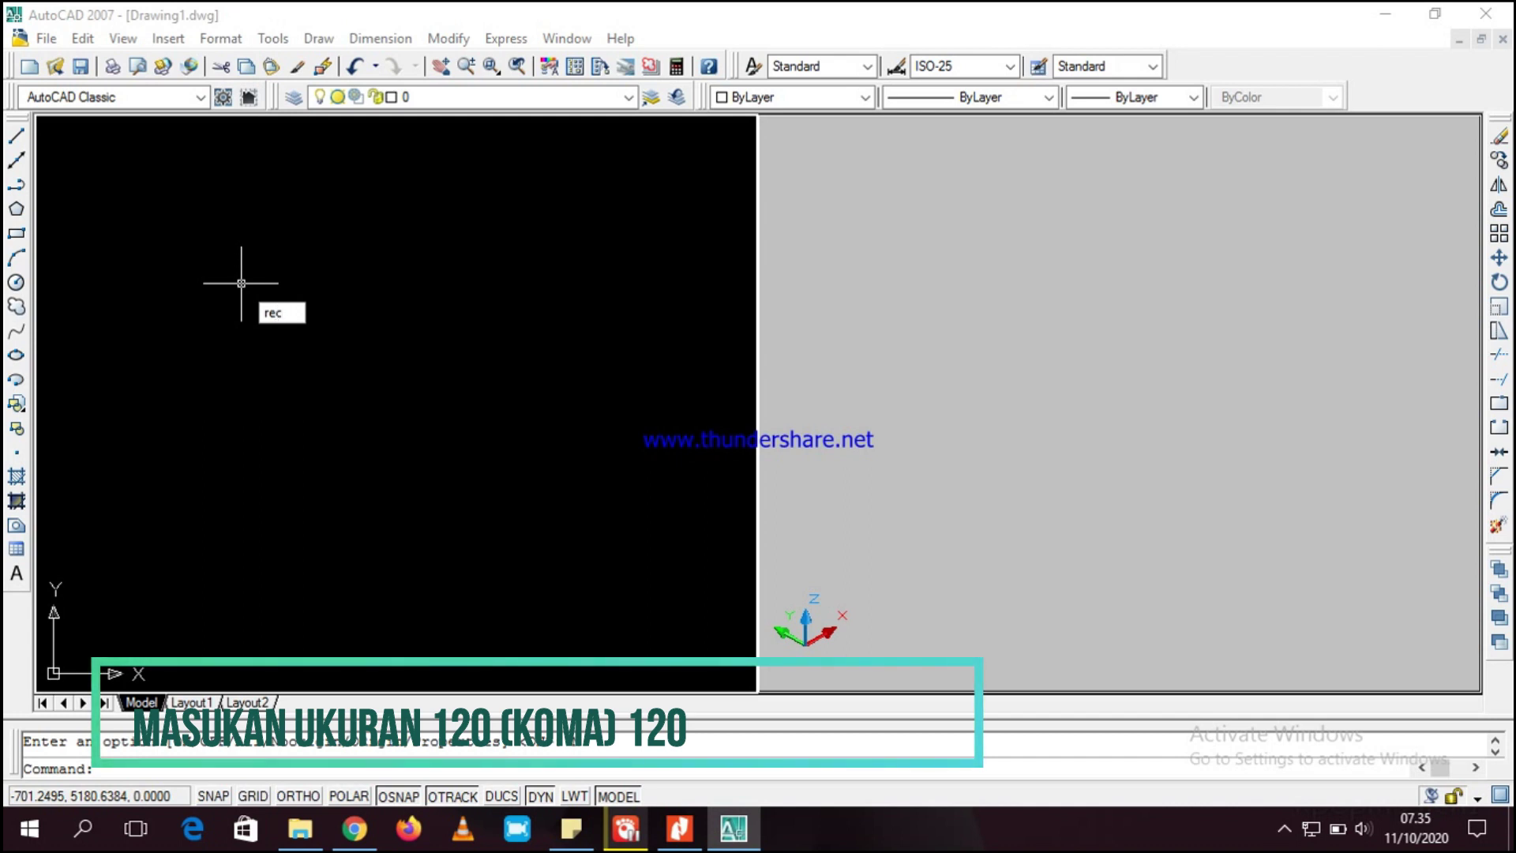
key(Return)
click(241, 283)
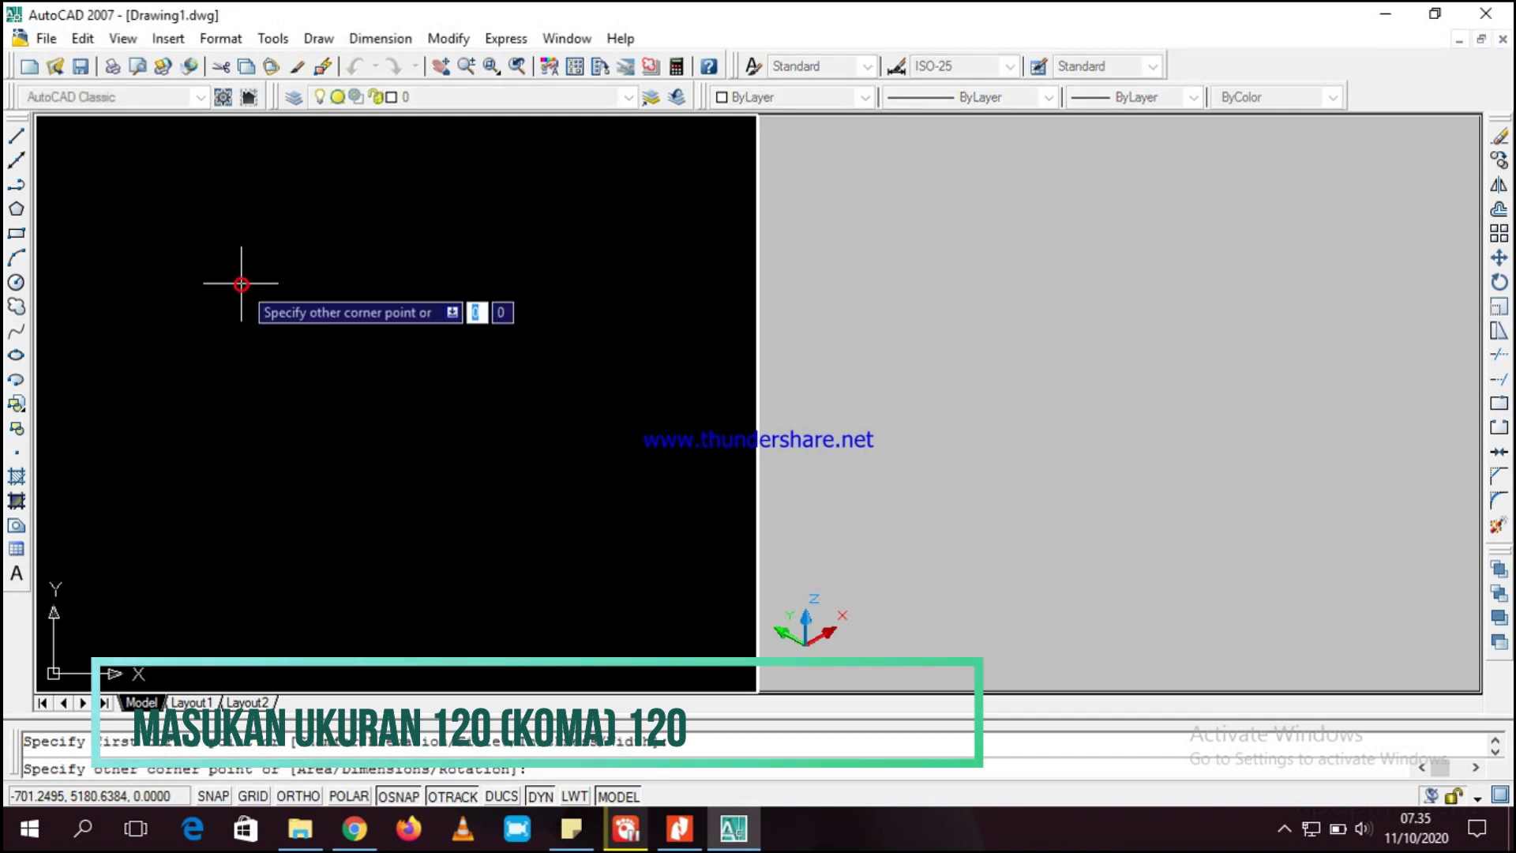
text(120)
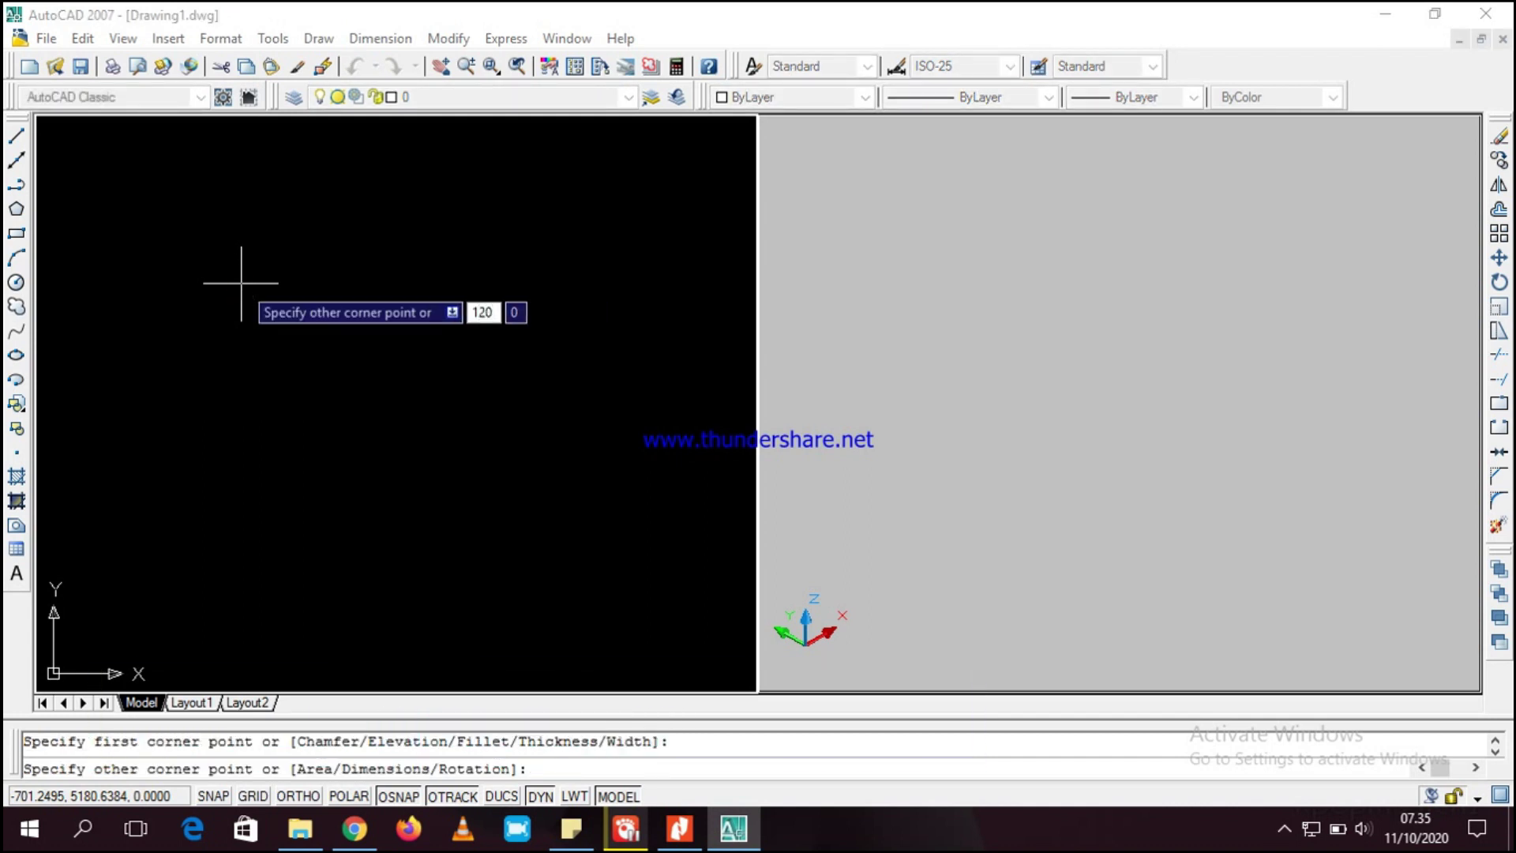
key(Tab)
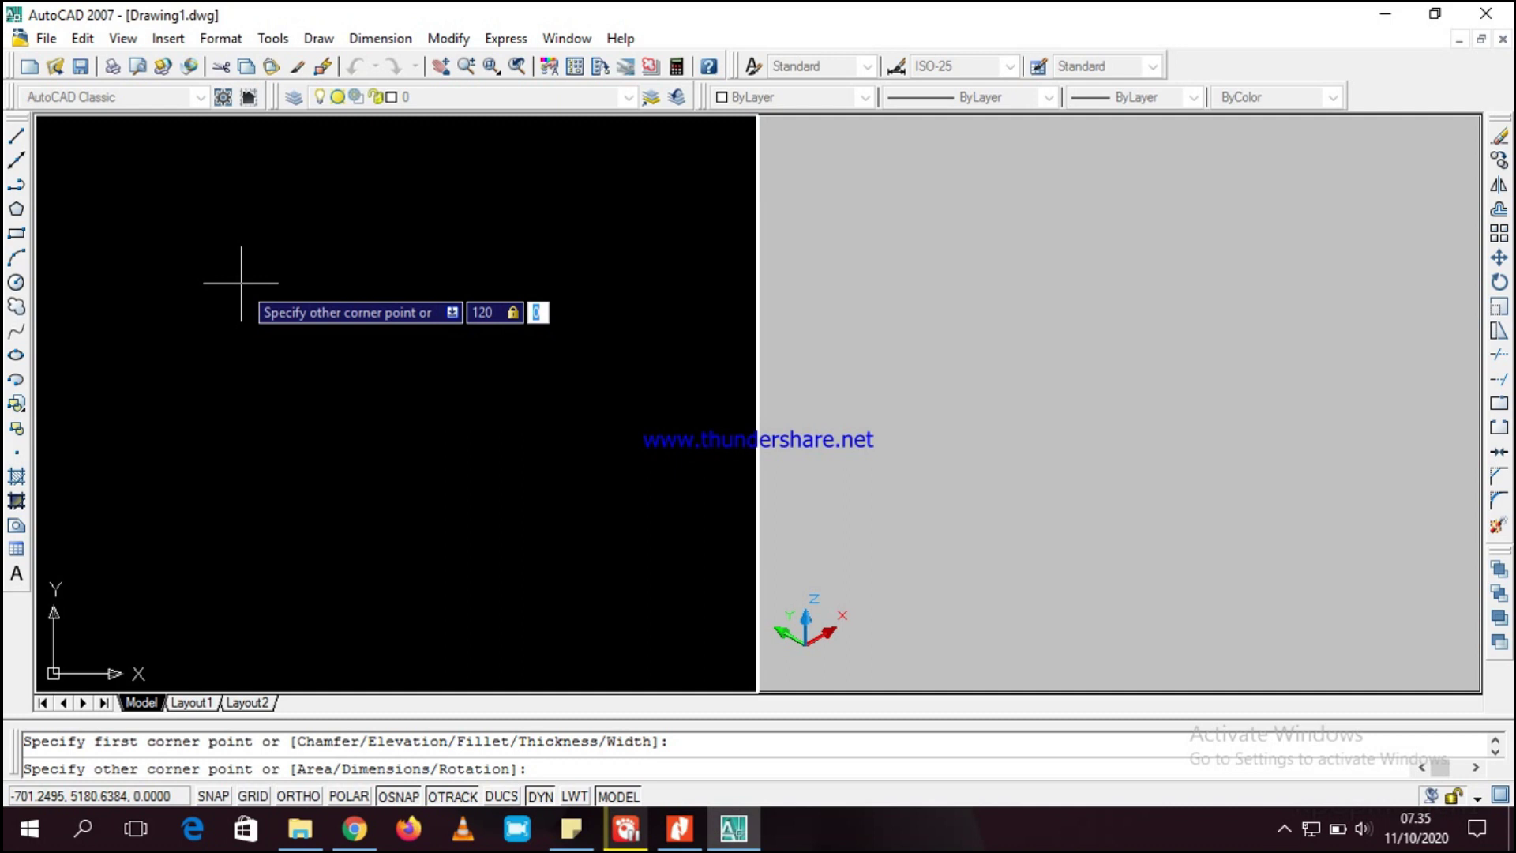
text(1)
key(Return)
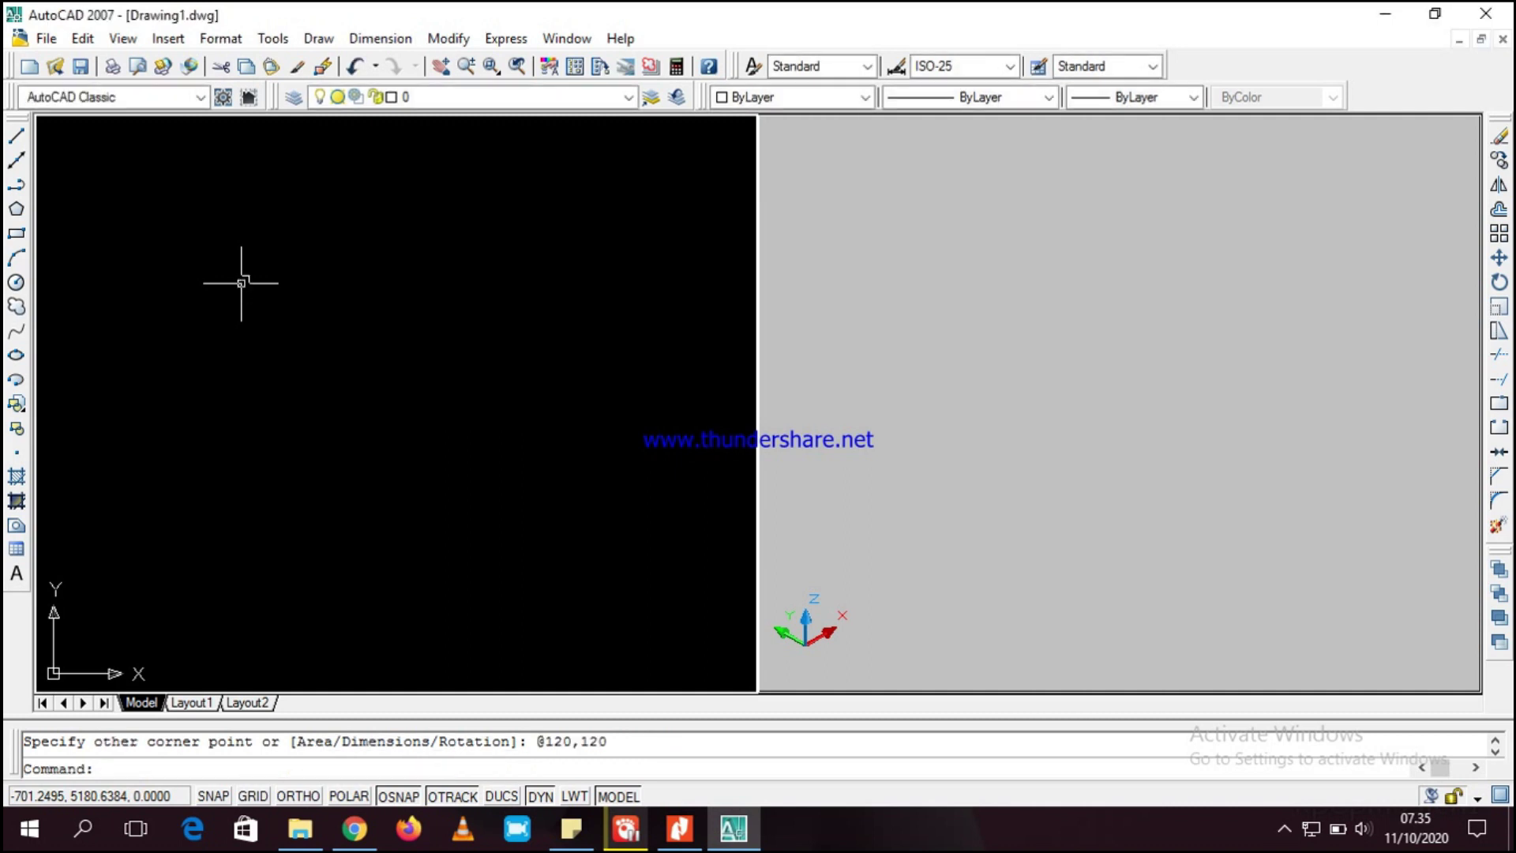
- Add a linear dimension along the square's top edge in the left viewport
click(241, 282)
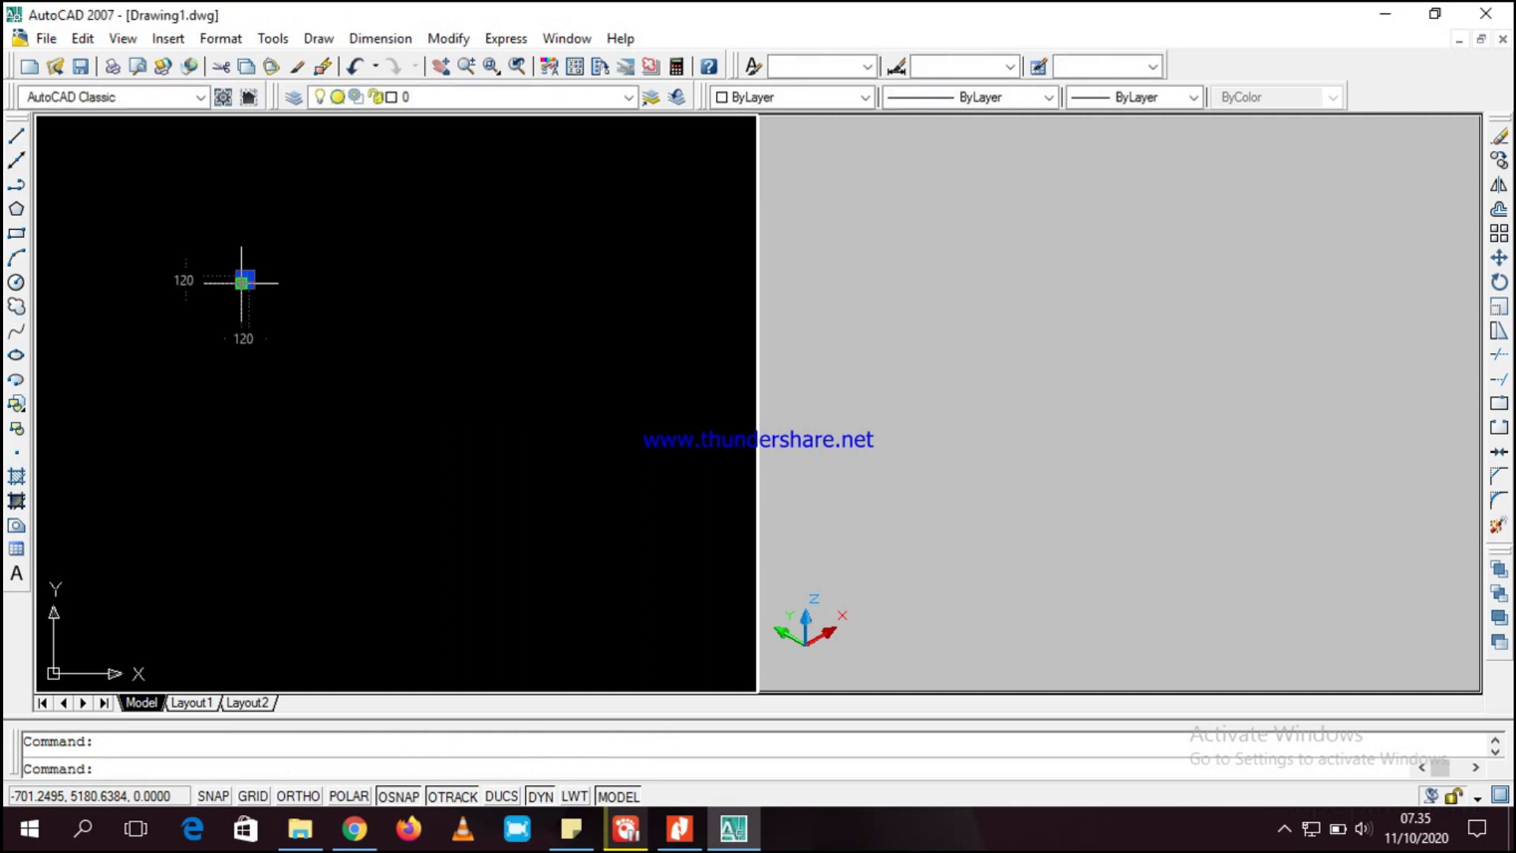
scroll(279, 363, down, 3)
middle_drag(232, 262, 597, 382)
scroll(434, 440, up, 3)
scroll(485, 384, up, 2)
click(369, 38)
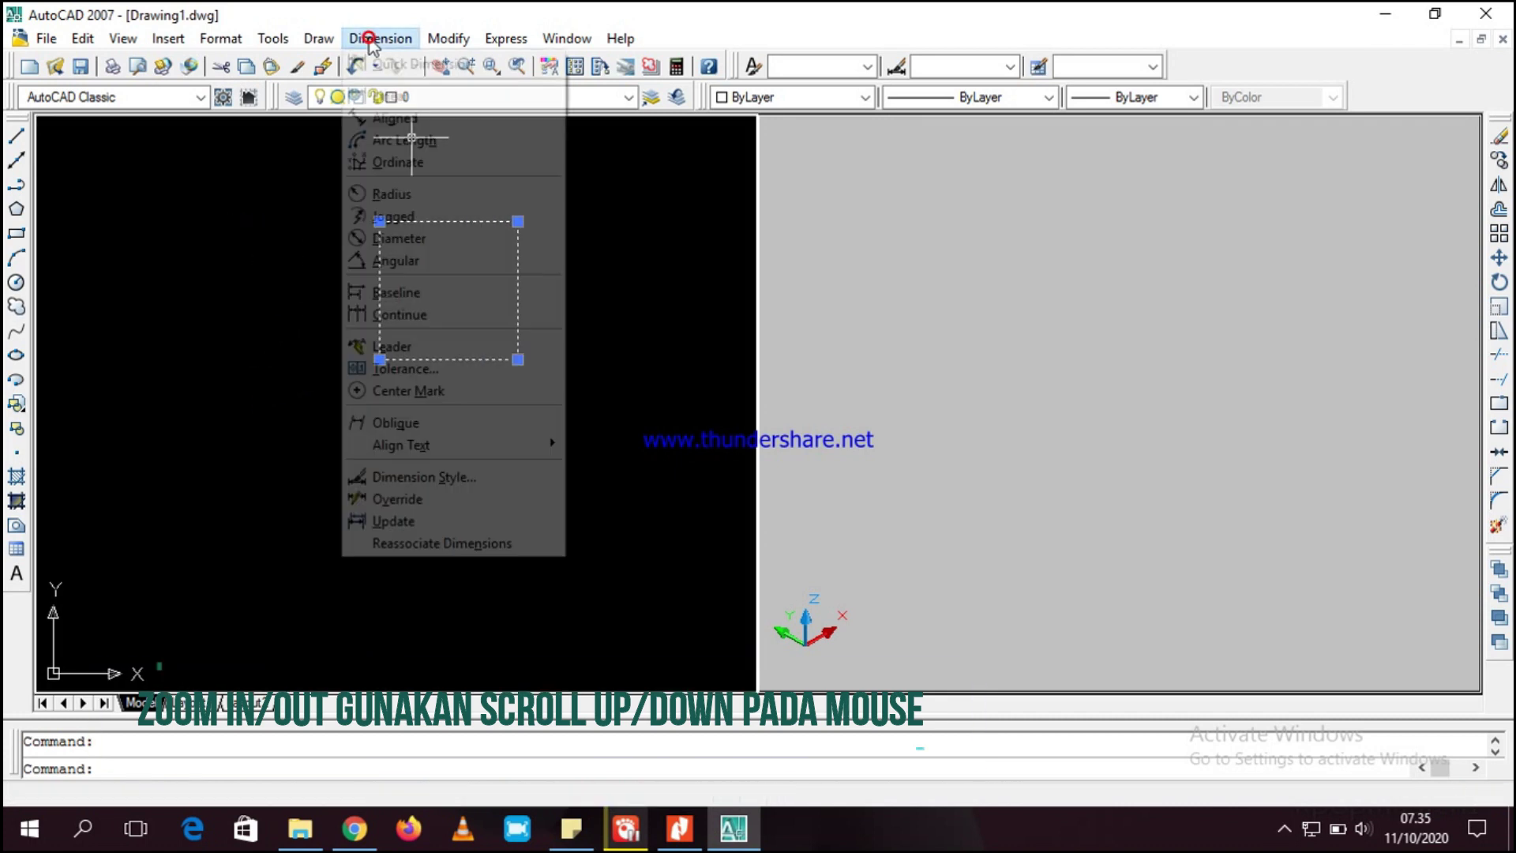
click(381, 38)
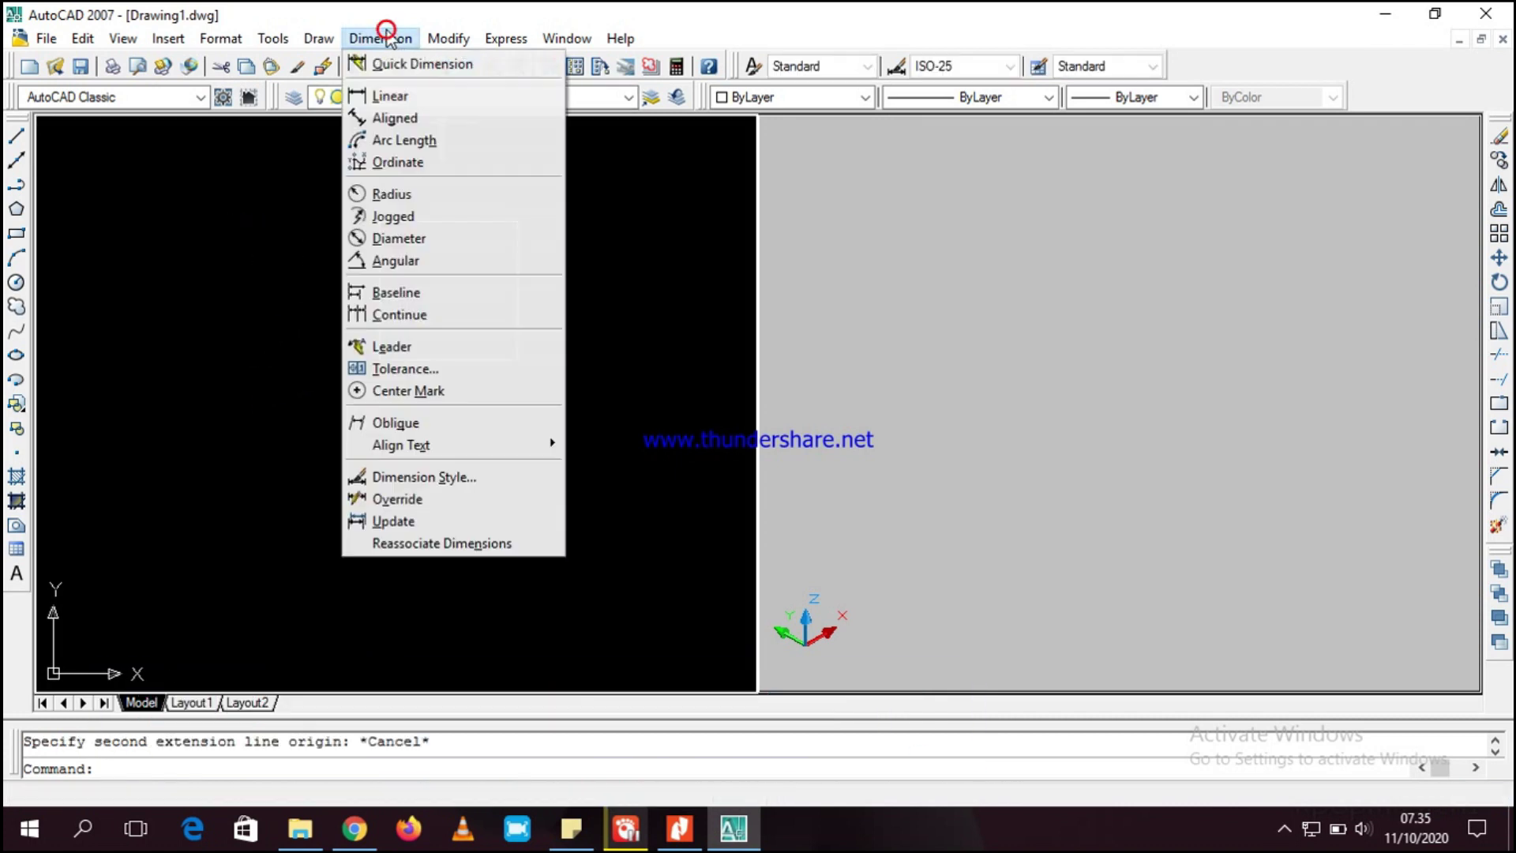
click(410, 94)
click(379, 221)
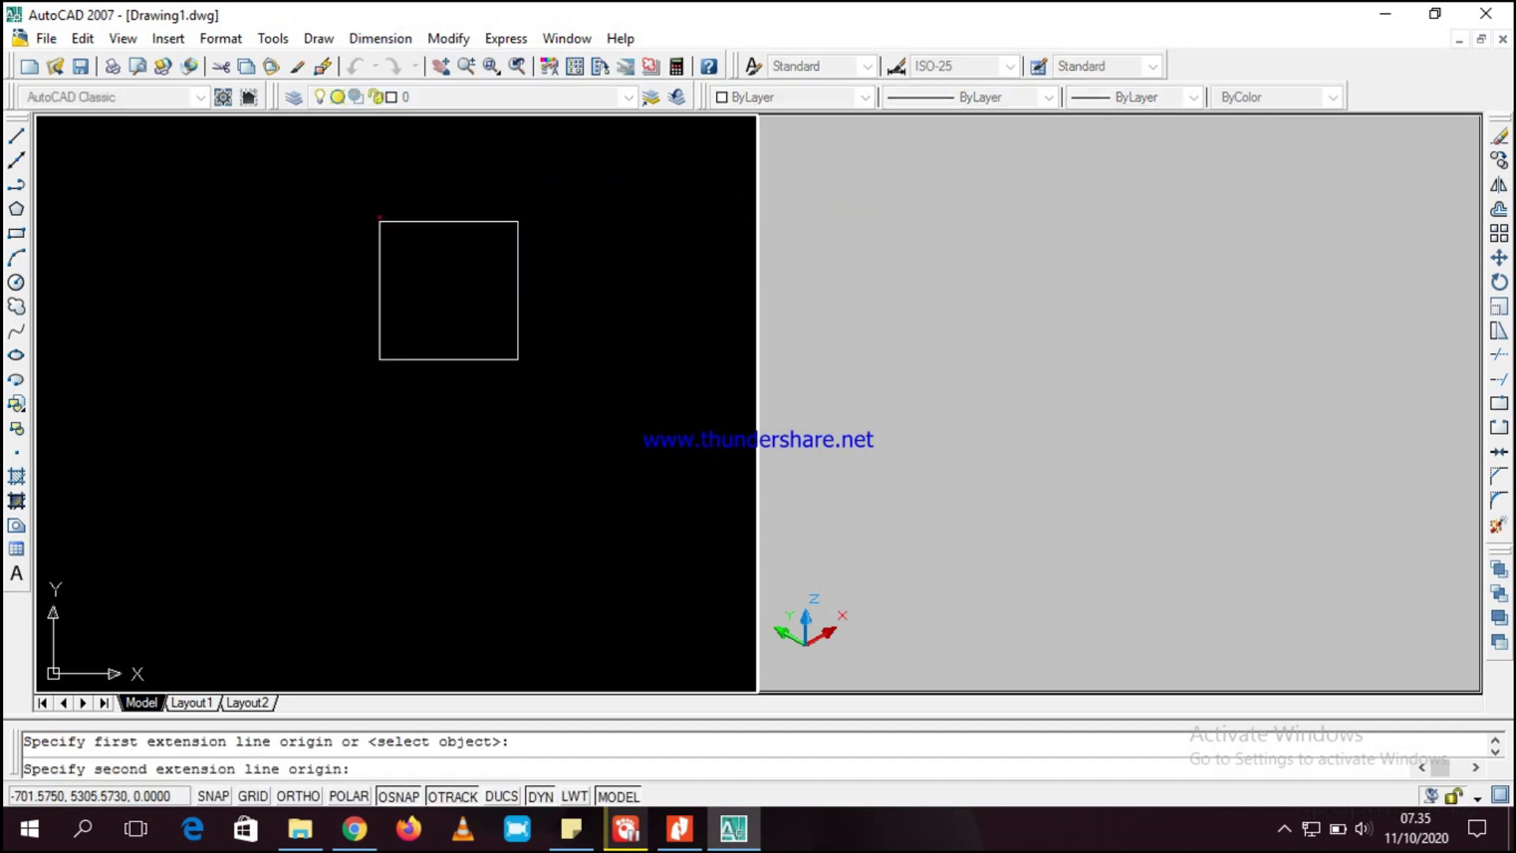
click(517, 221)
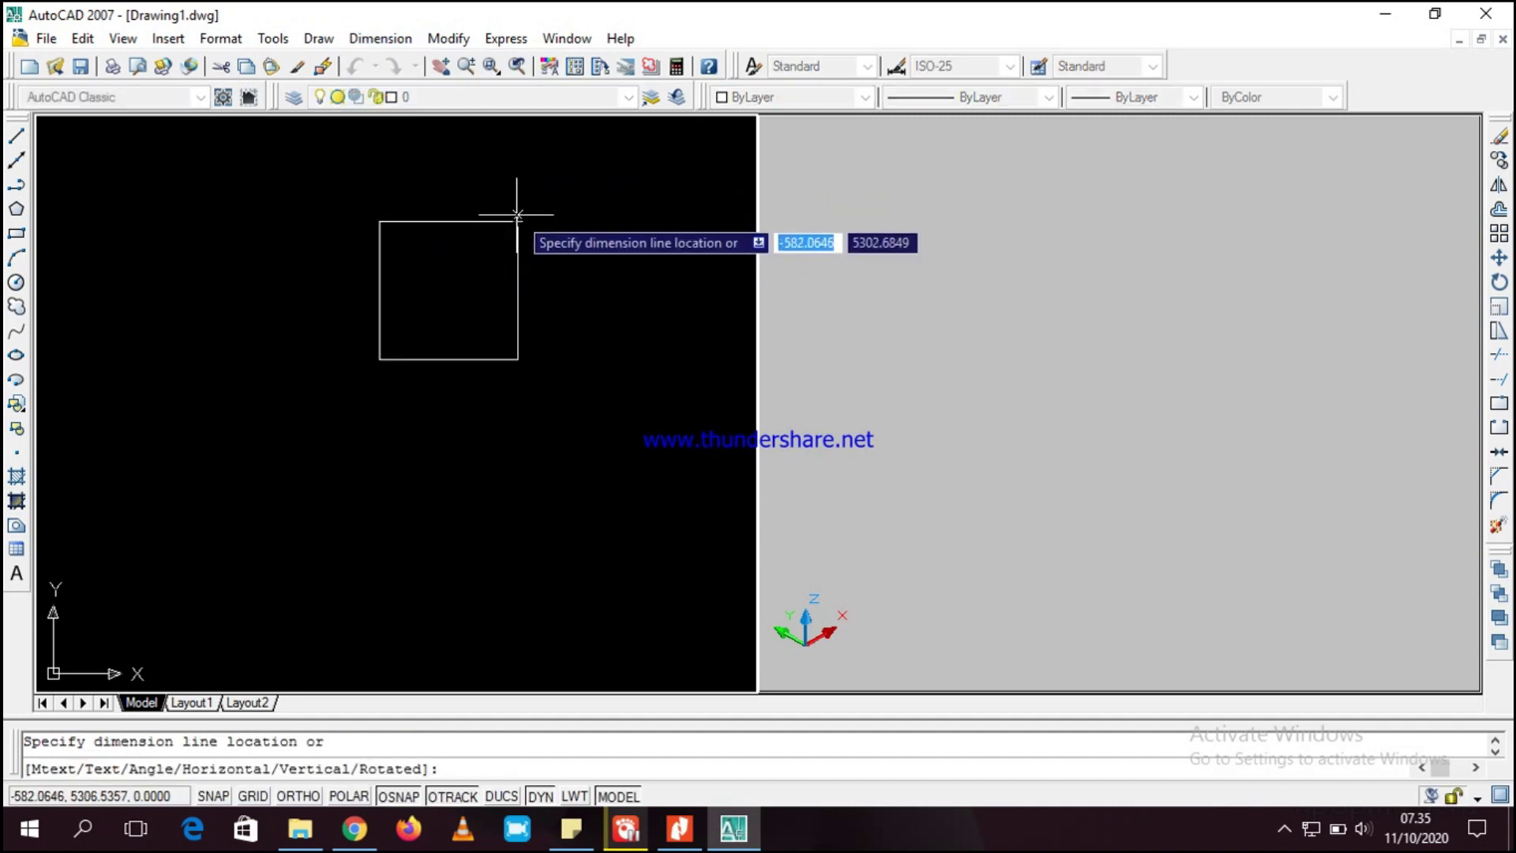
click(498, 207)
- Delete the linear dimension above the square
scroll(452, 198, up, 5)
scroll(451, 202, down, 7)
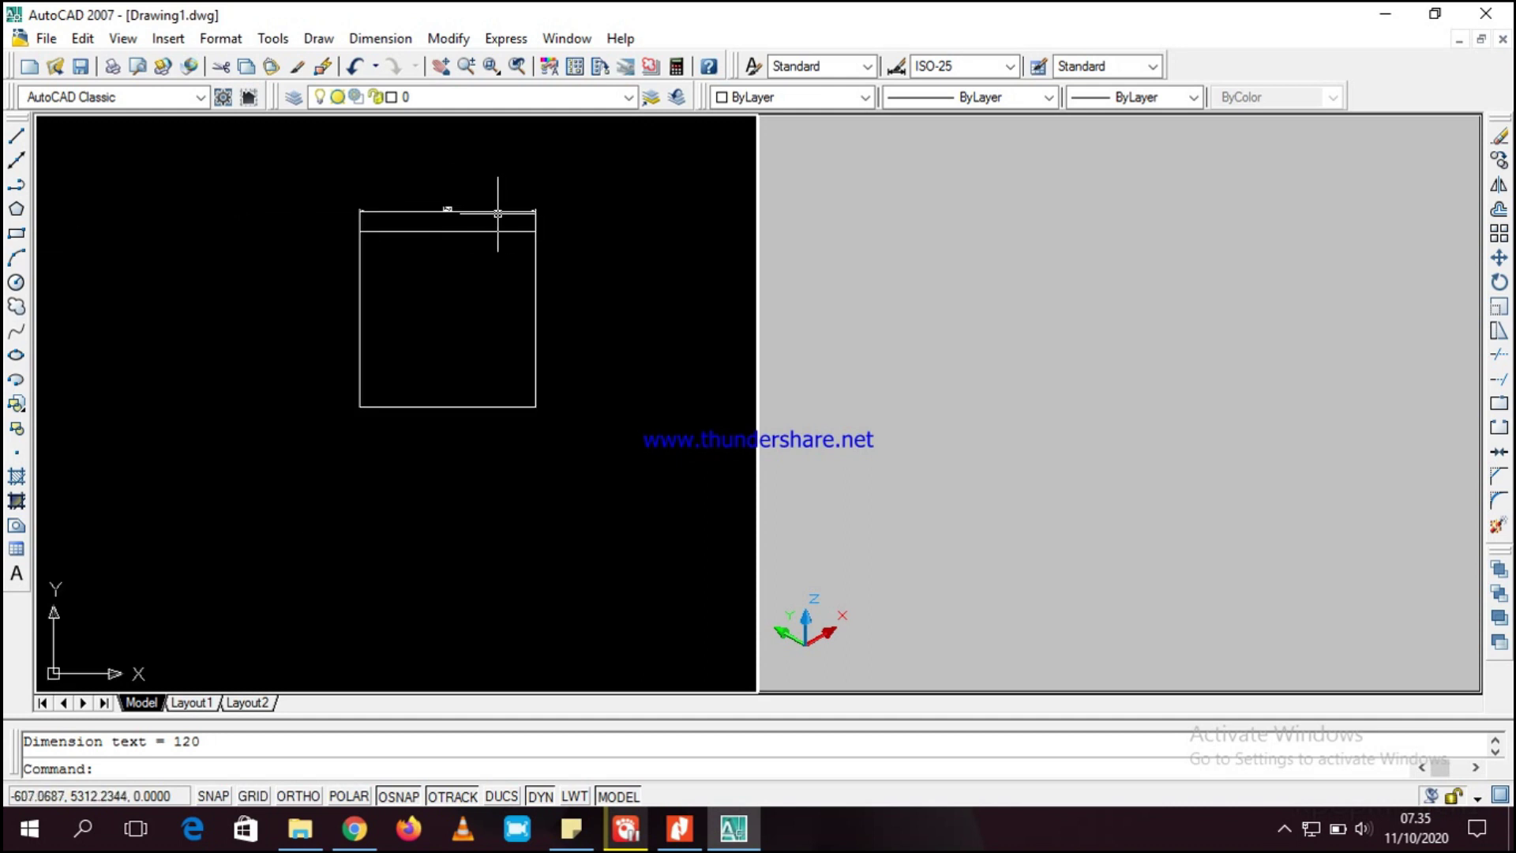
click(498, 210)
key(Delete)
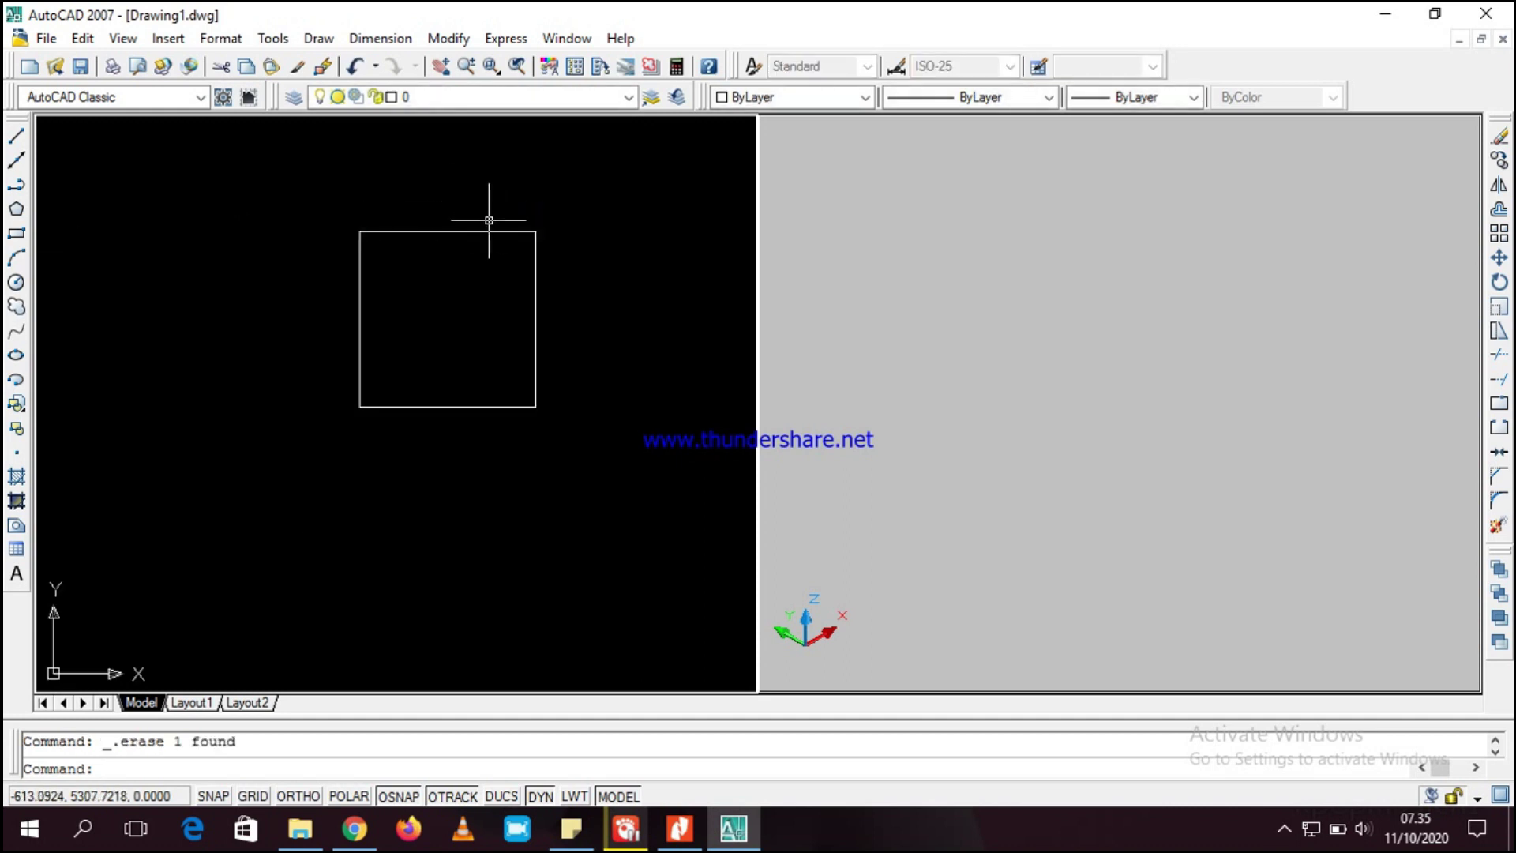
- Enlarge the square in the left viewport and zoom the right viewport to the drawing extents
scroll(552, 264, up, 4)
middle_drag(551, 264, 552, 334)
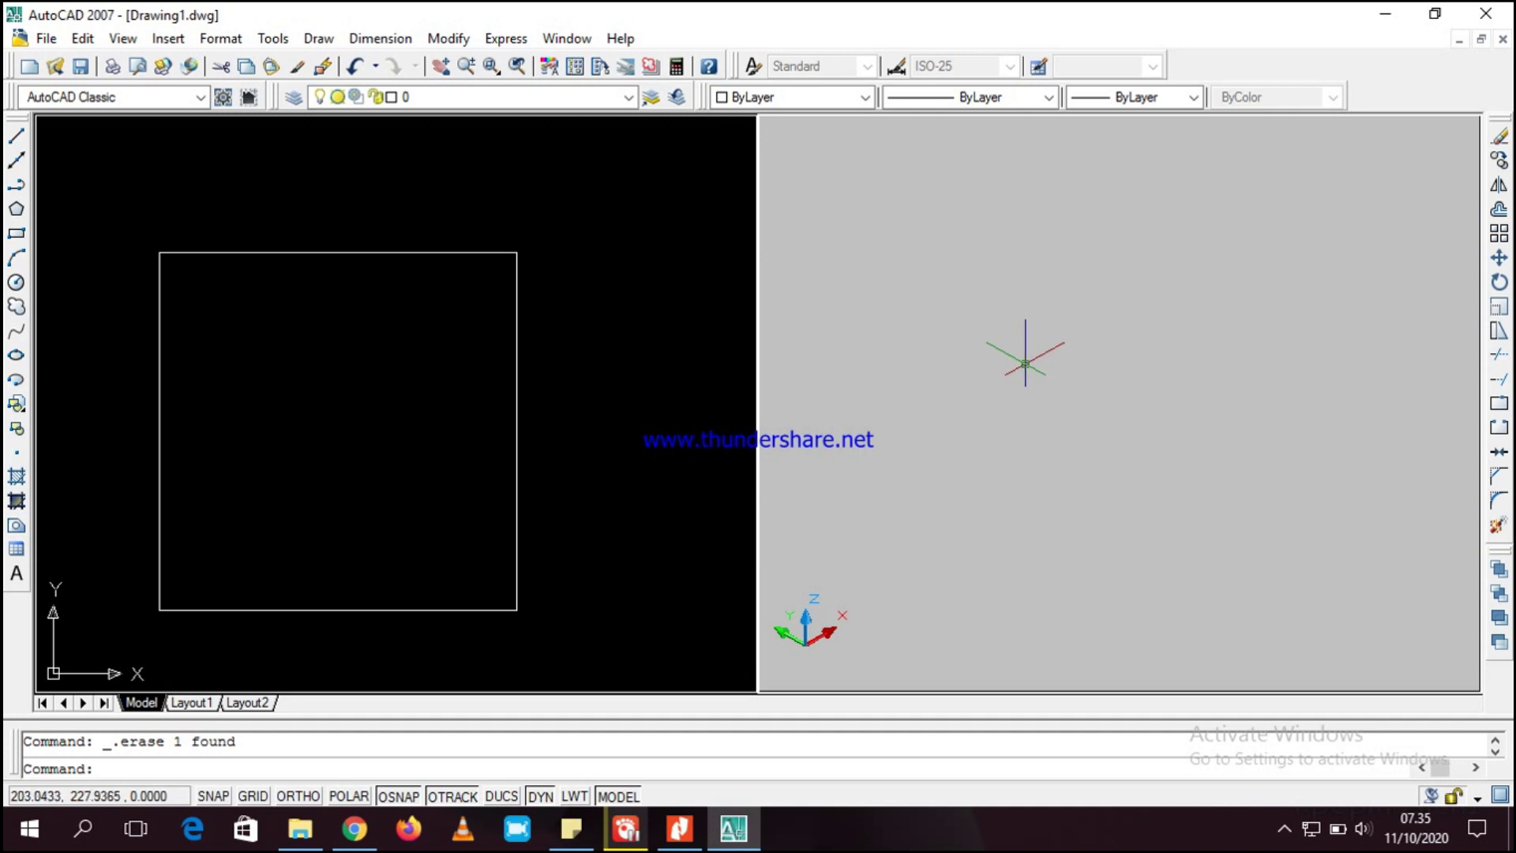
middle_click(1047, 358)
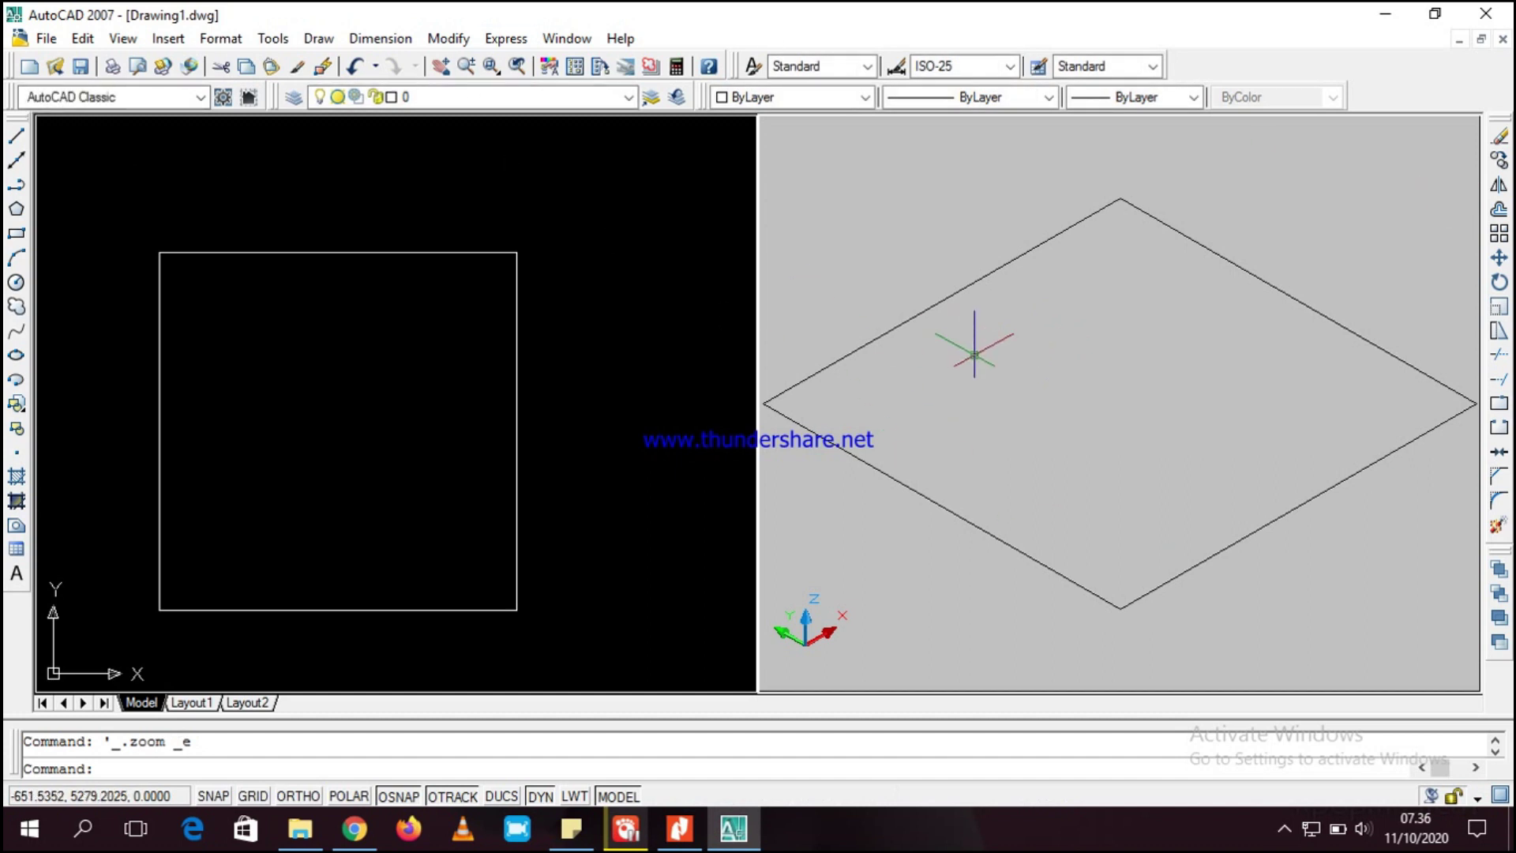
click(1027, 358)
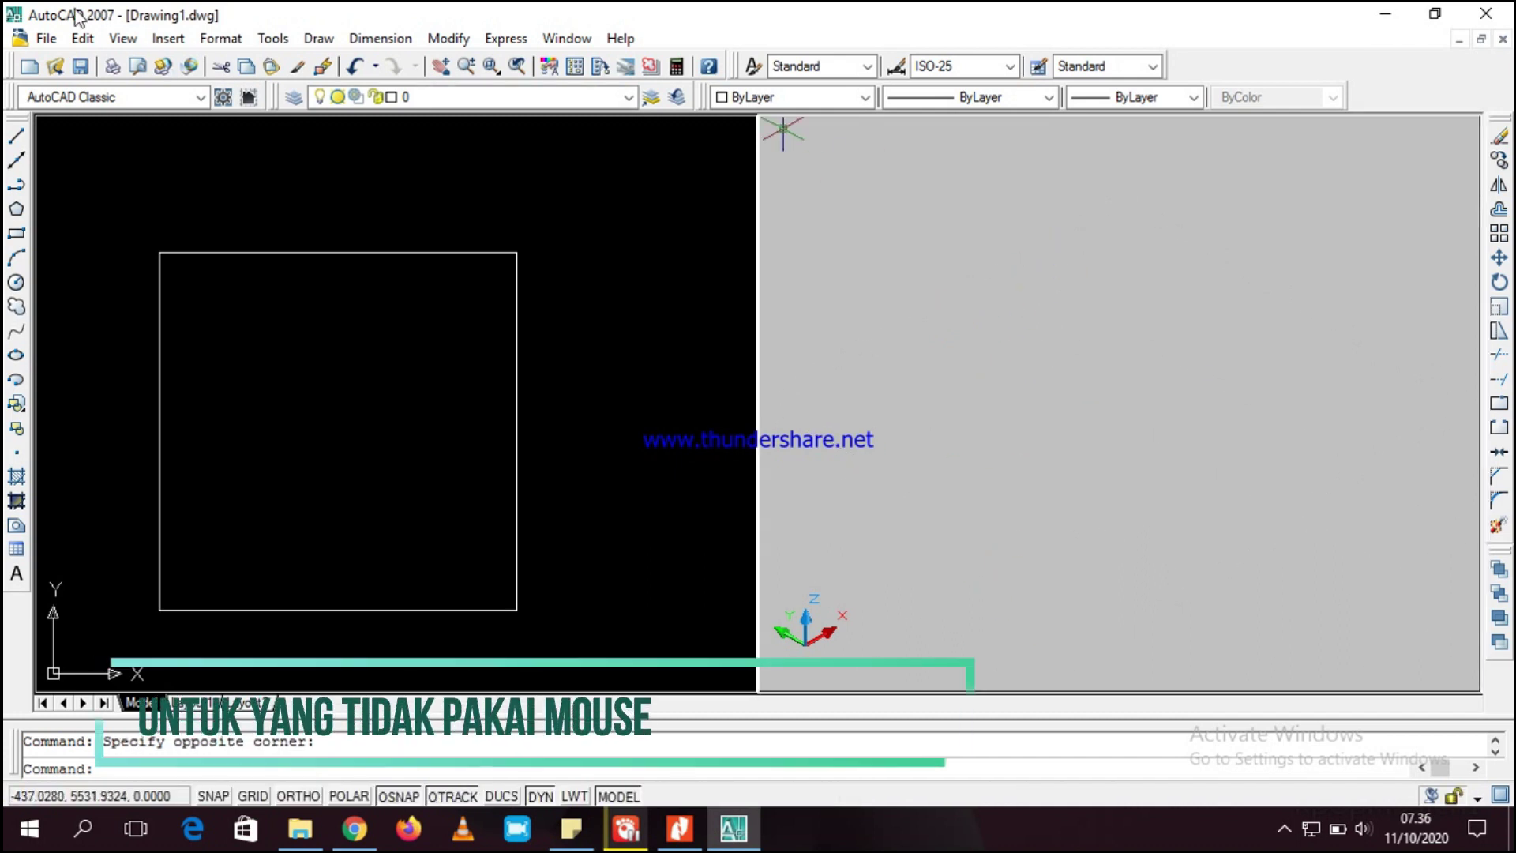
- Refit the square in the right viewport by applying the Top and SW Isometric views, and make the left viewport active
click(122, 38)
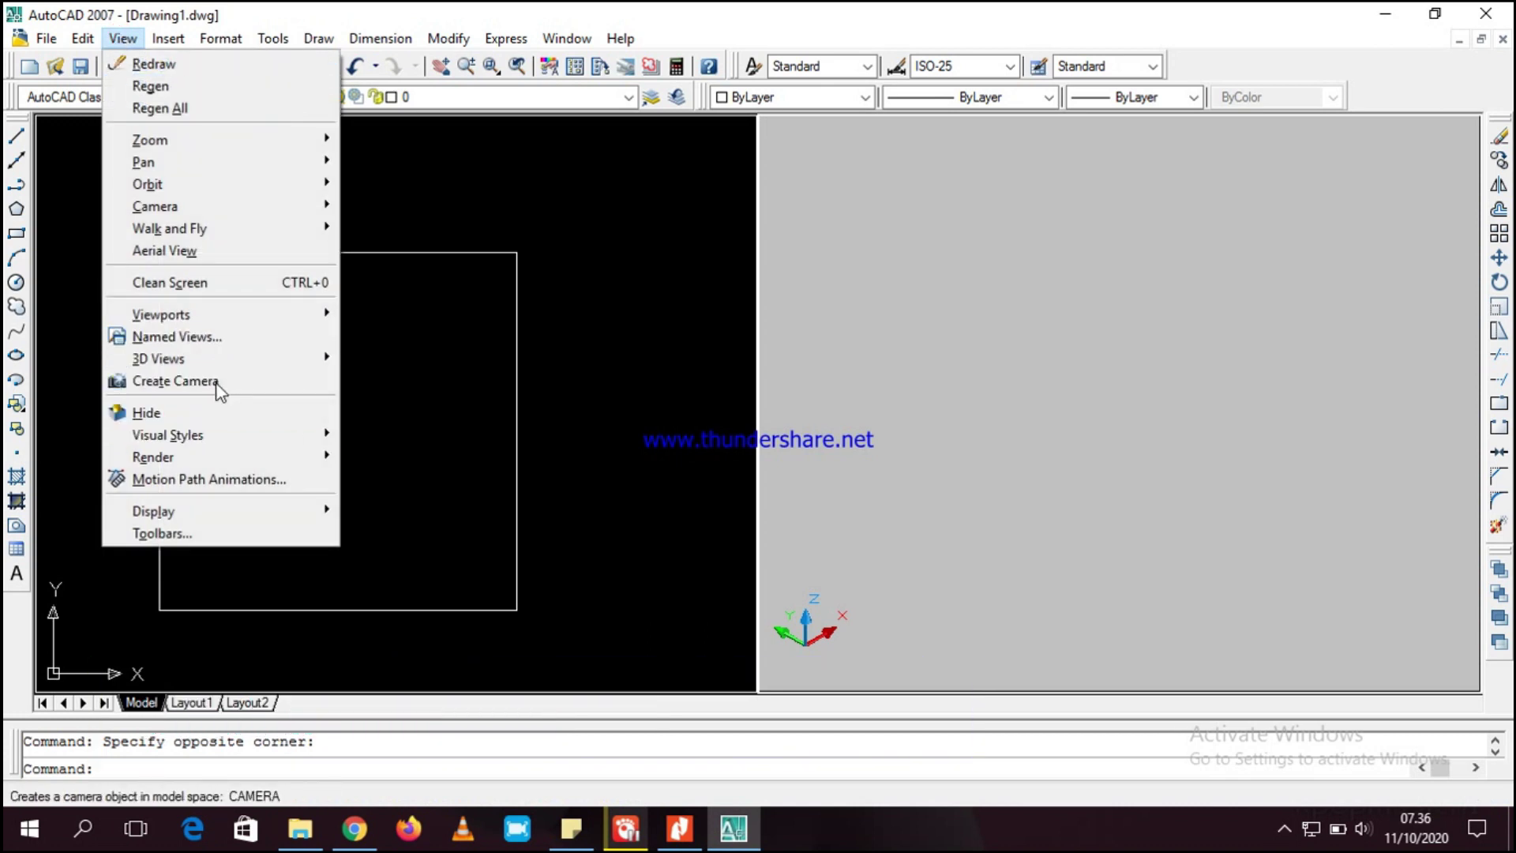
mouse_move(229, 359)
click(433, 434)
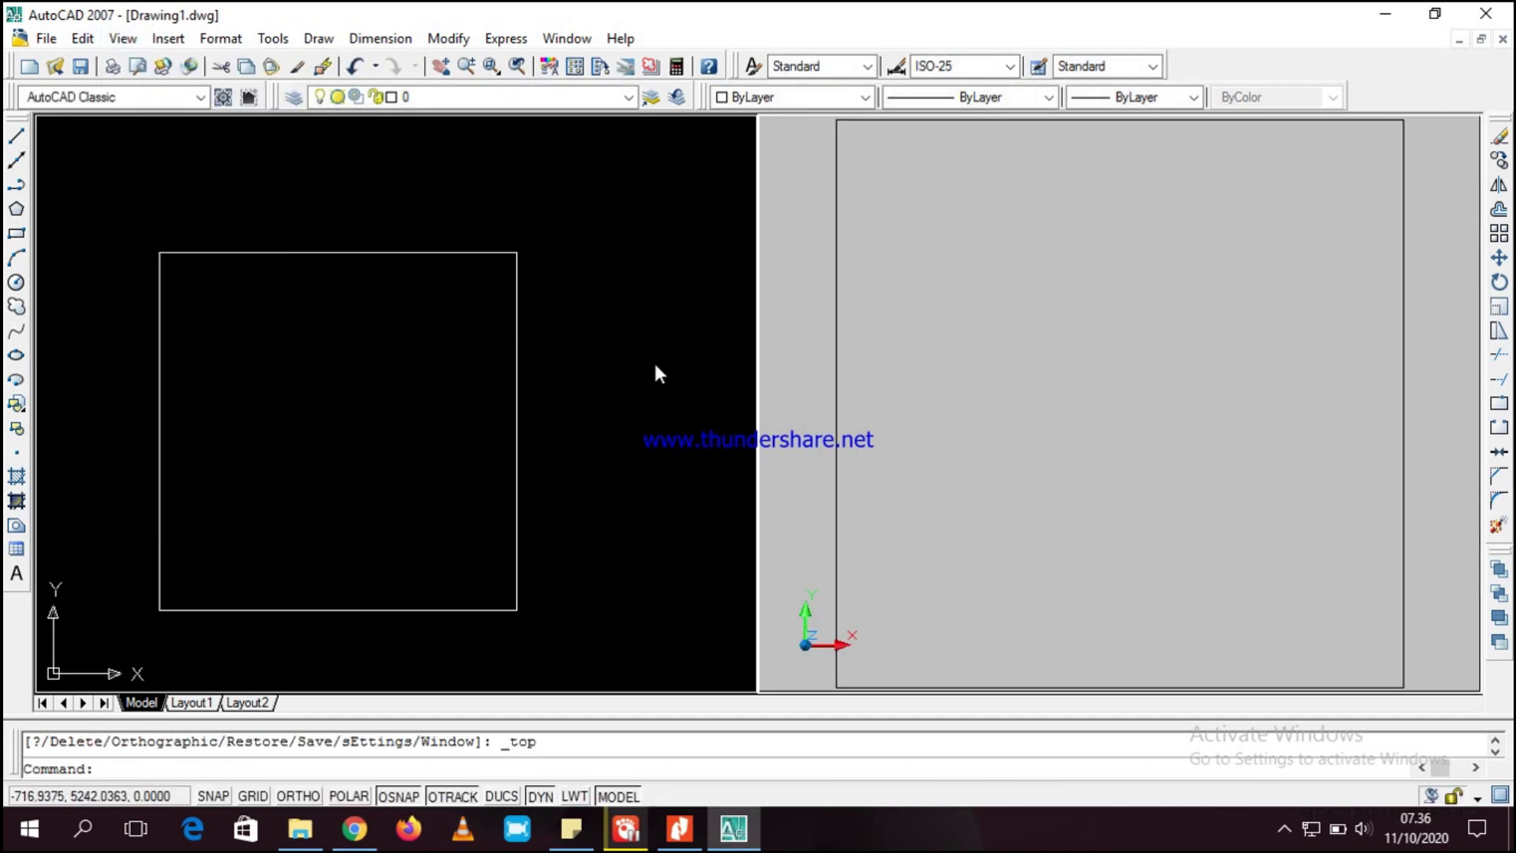
click(125, 41)
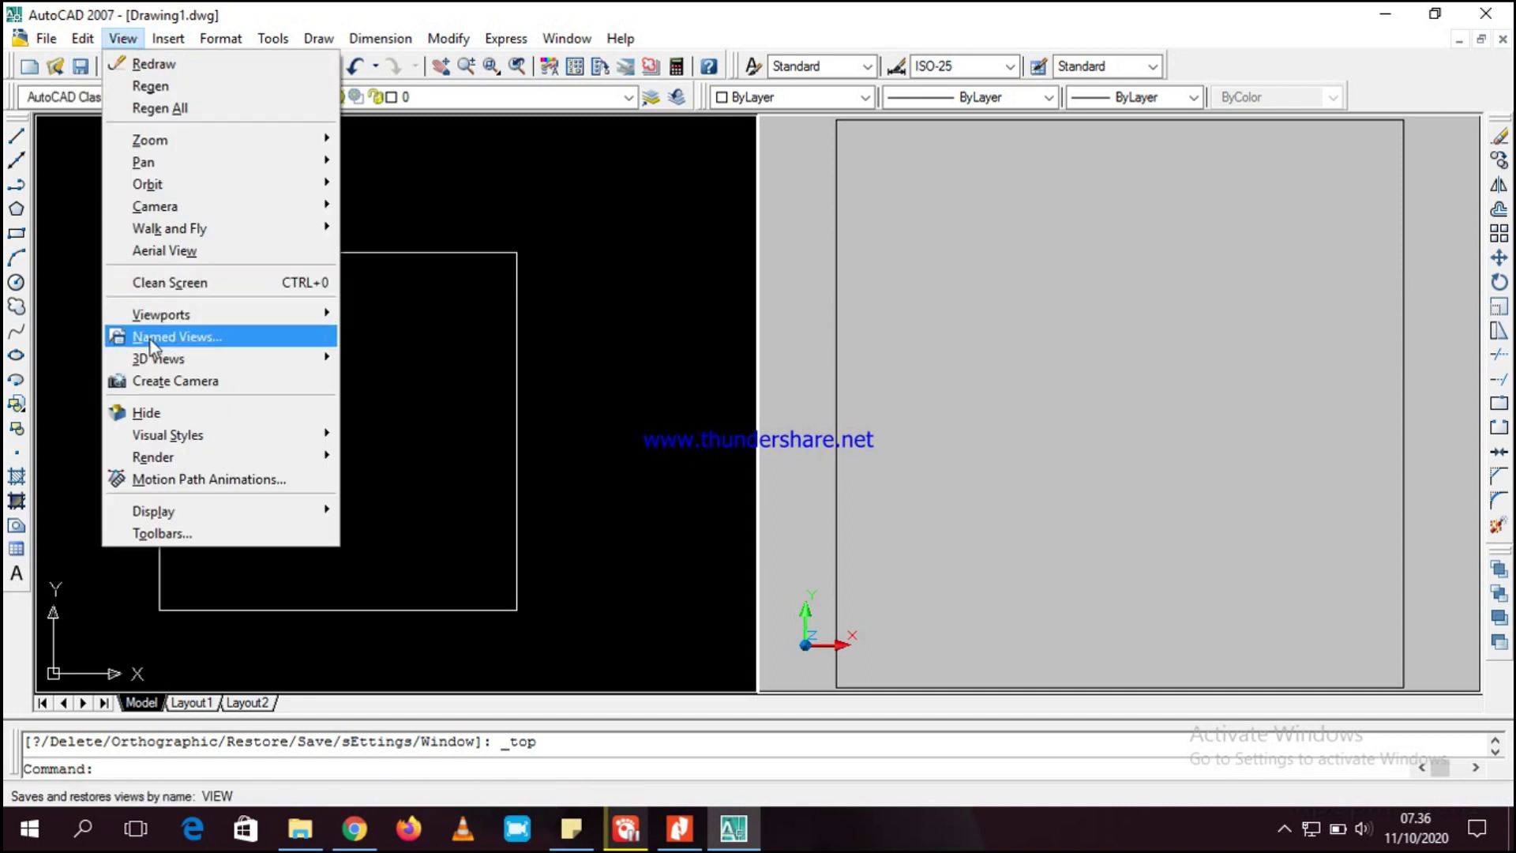
mouse_move(165, 371)
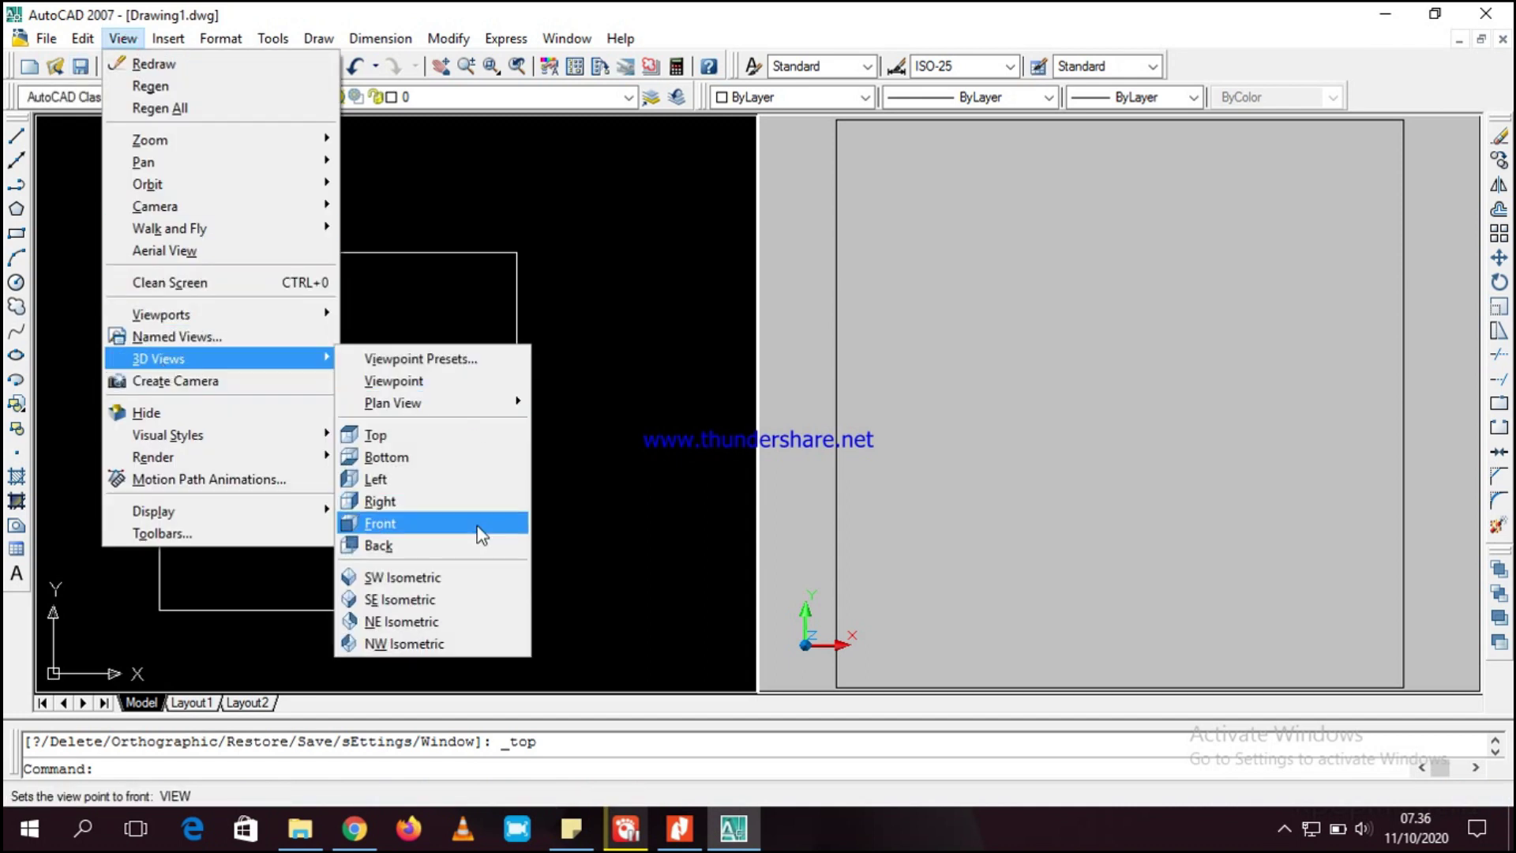
click(464, 580)
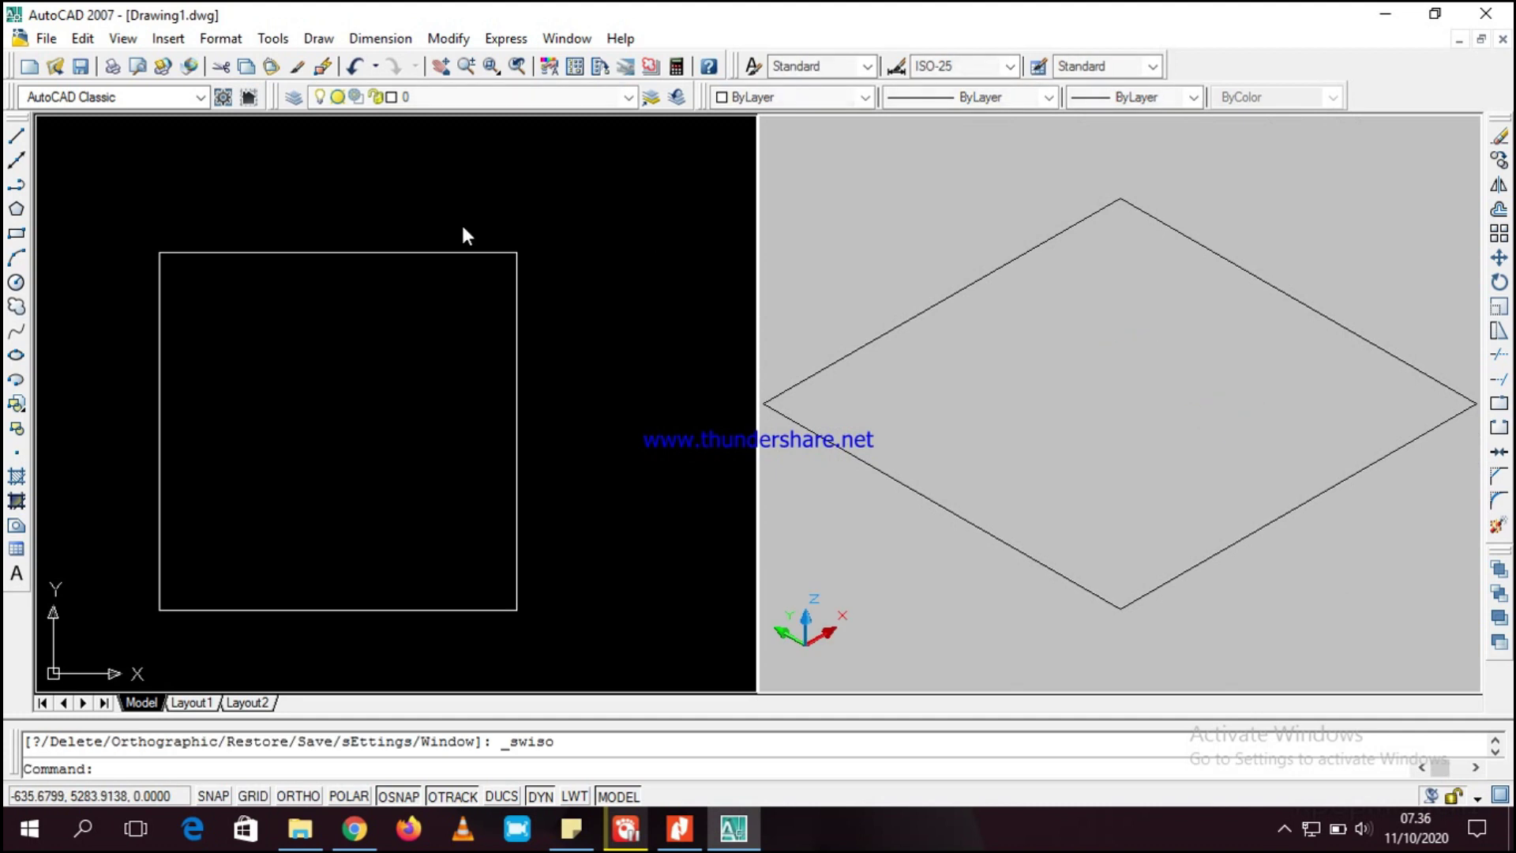
click(554, 312)
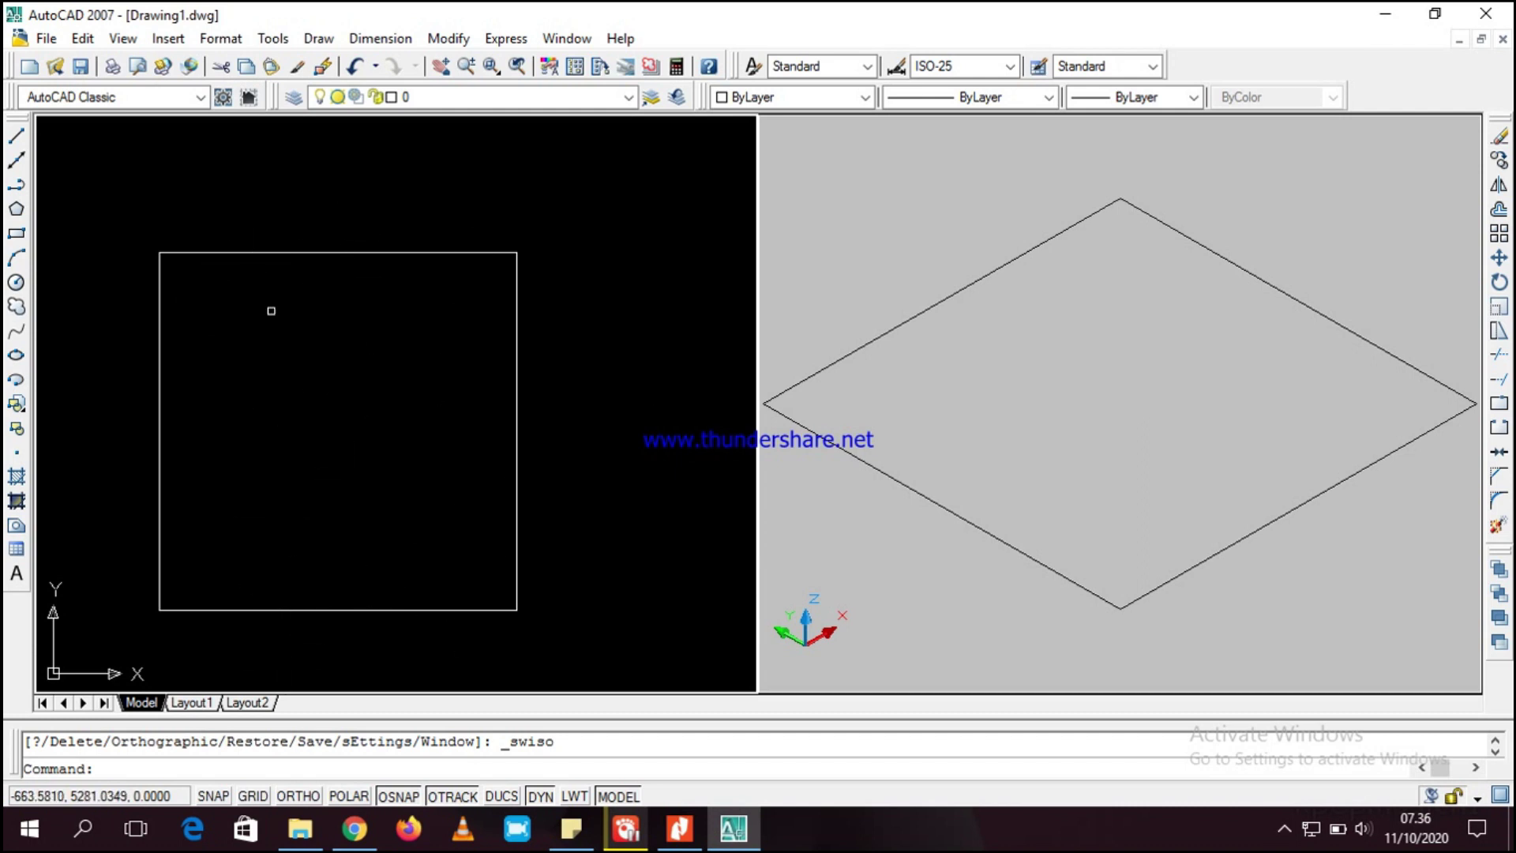
middle_drag(269, 312, 287, 284)
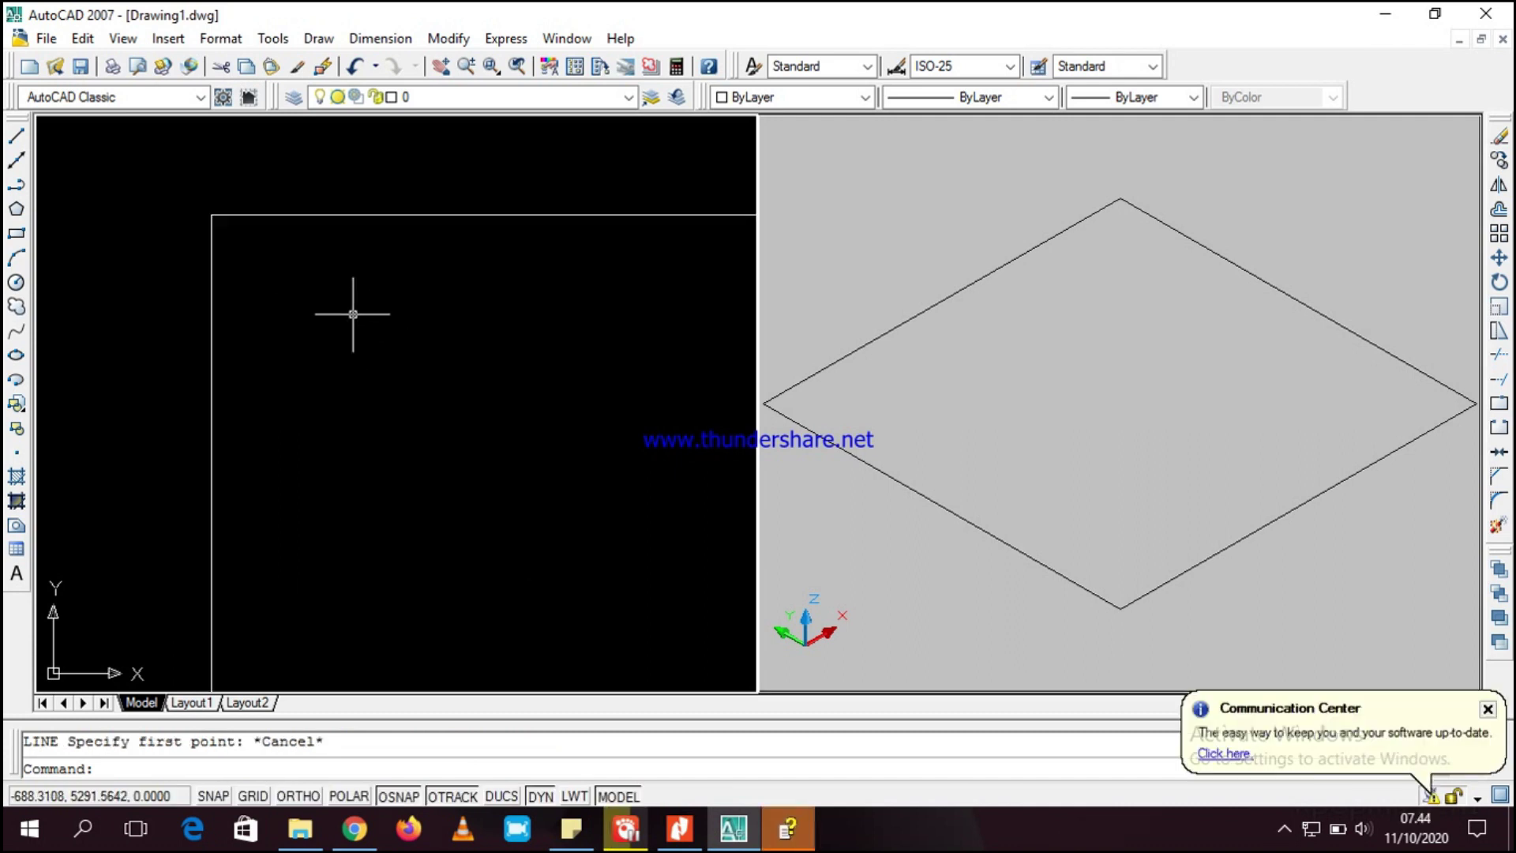
text(l)
key(Return)
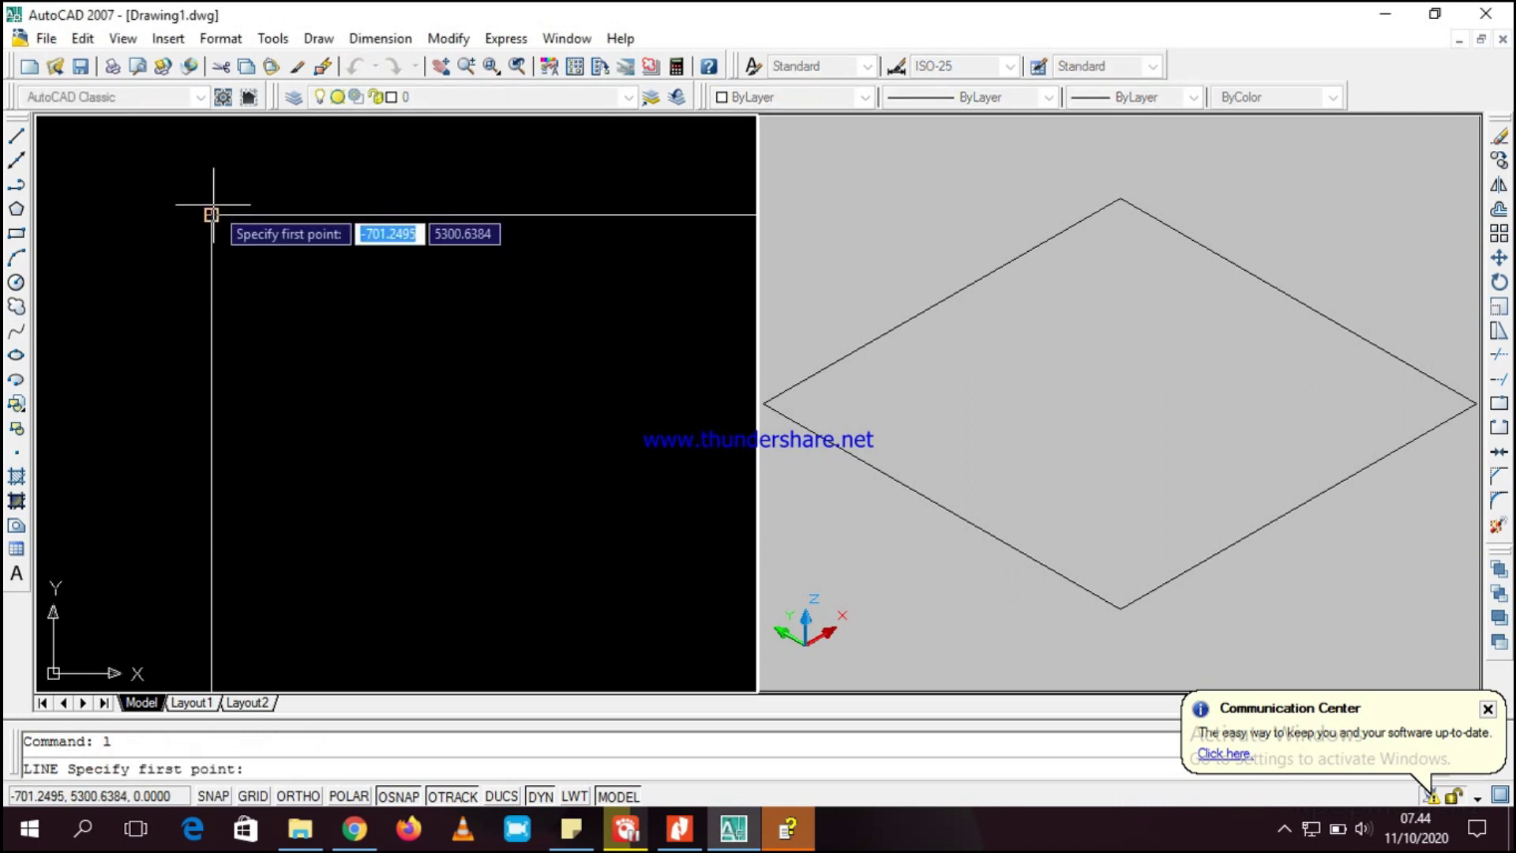
key(Escape)
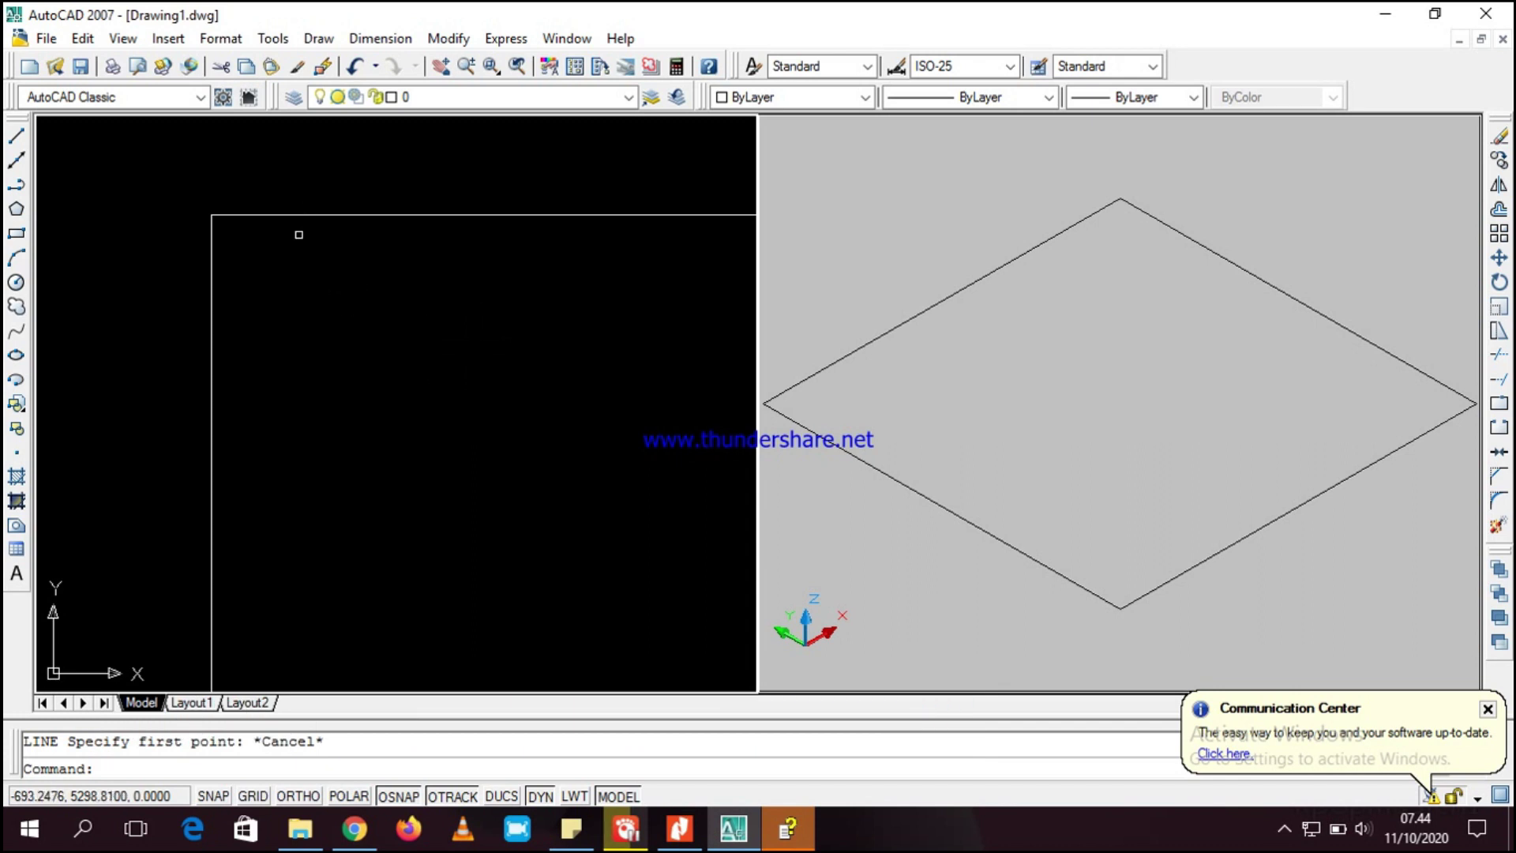
- Open the object snap settings with the osnap command and accept Endpoint, Center, Intersection and Extension as the active modes
text(osnap)
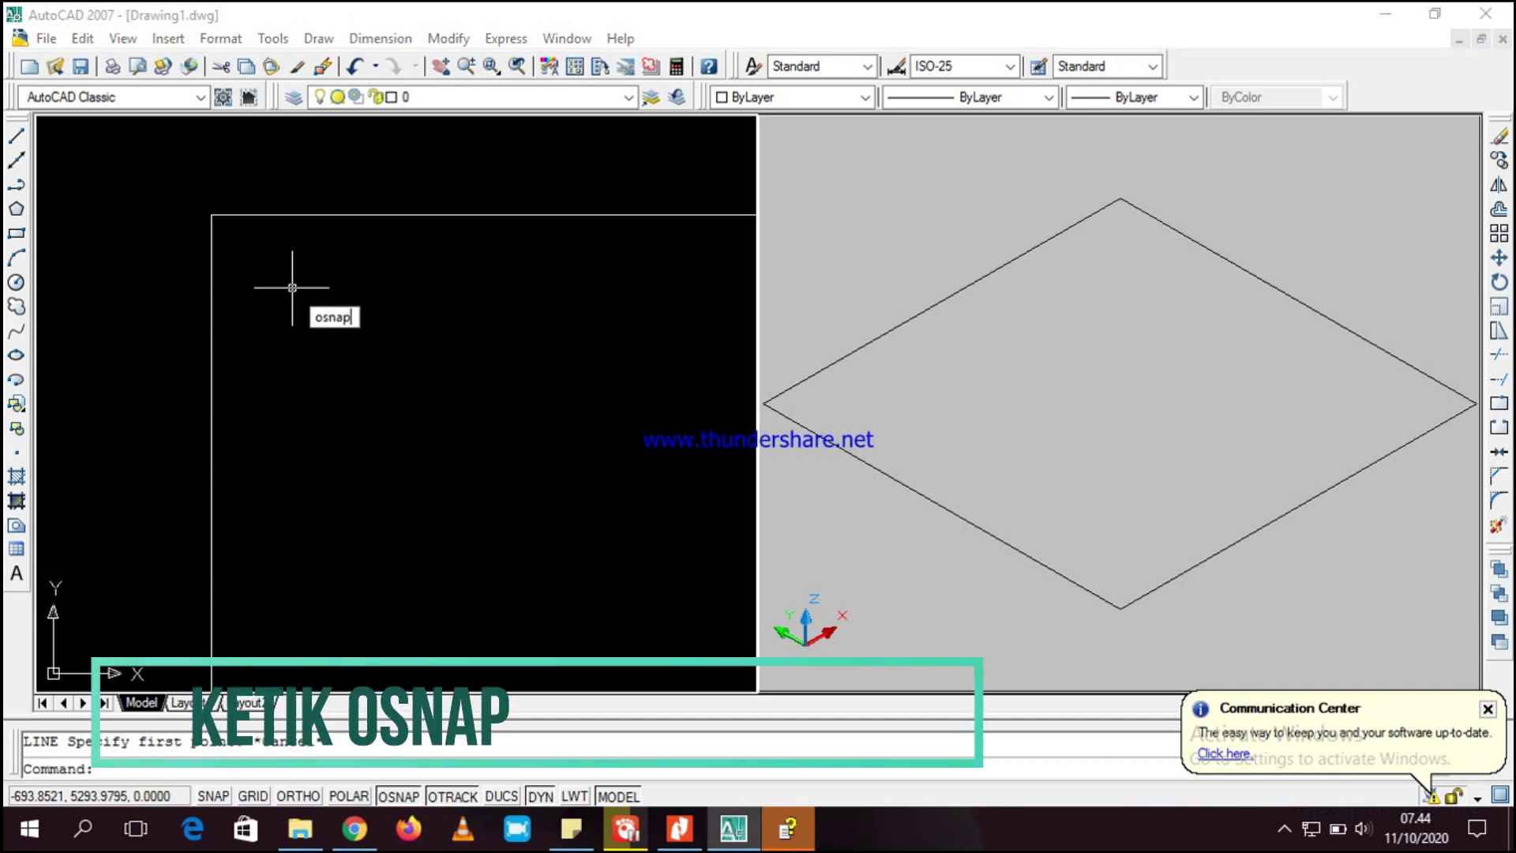
key(Return)
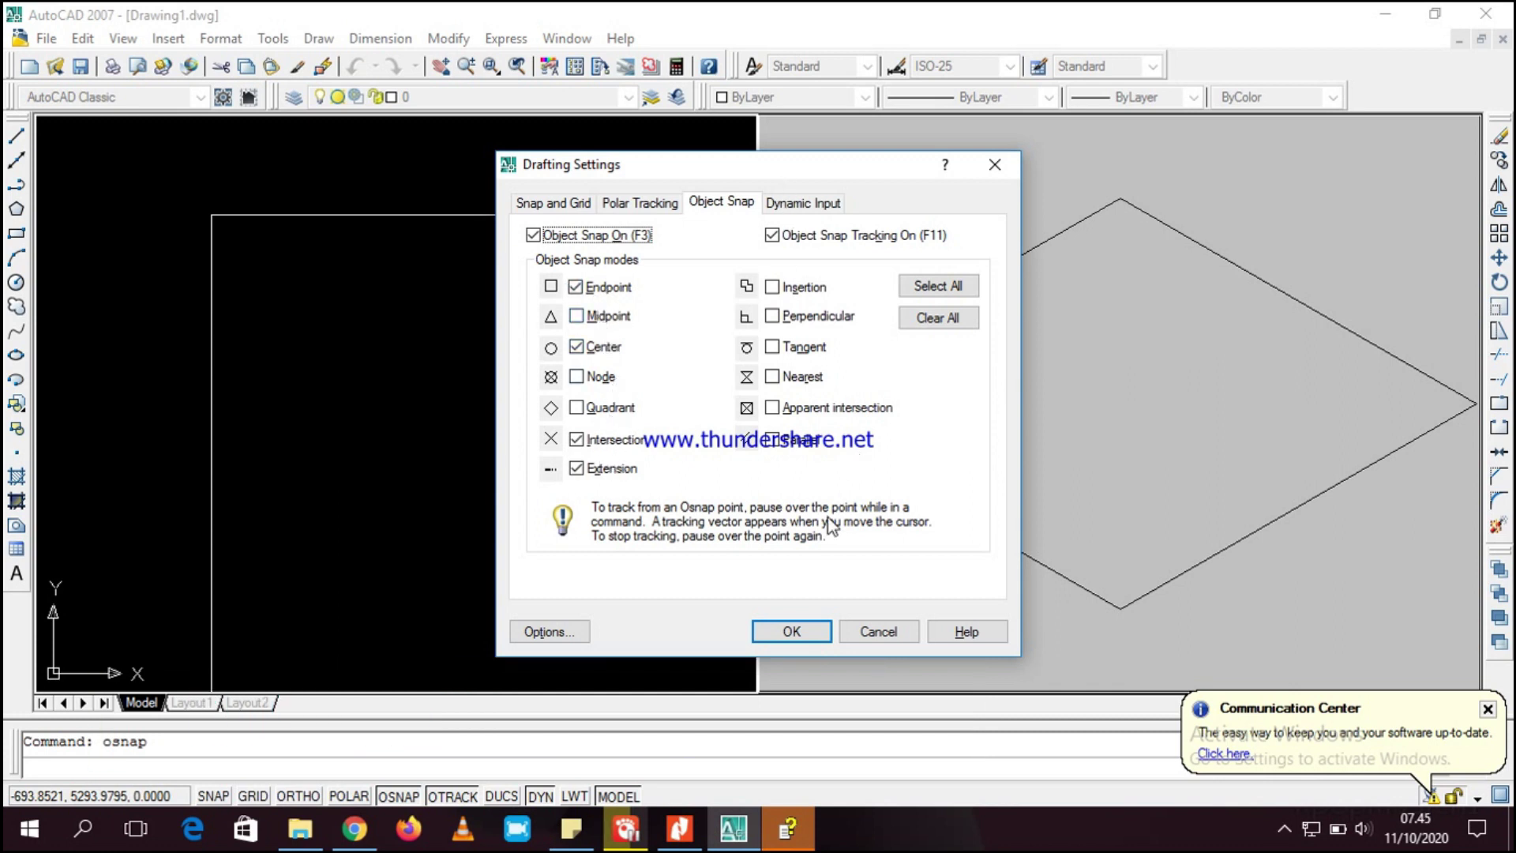
click(791, 631)
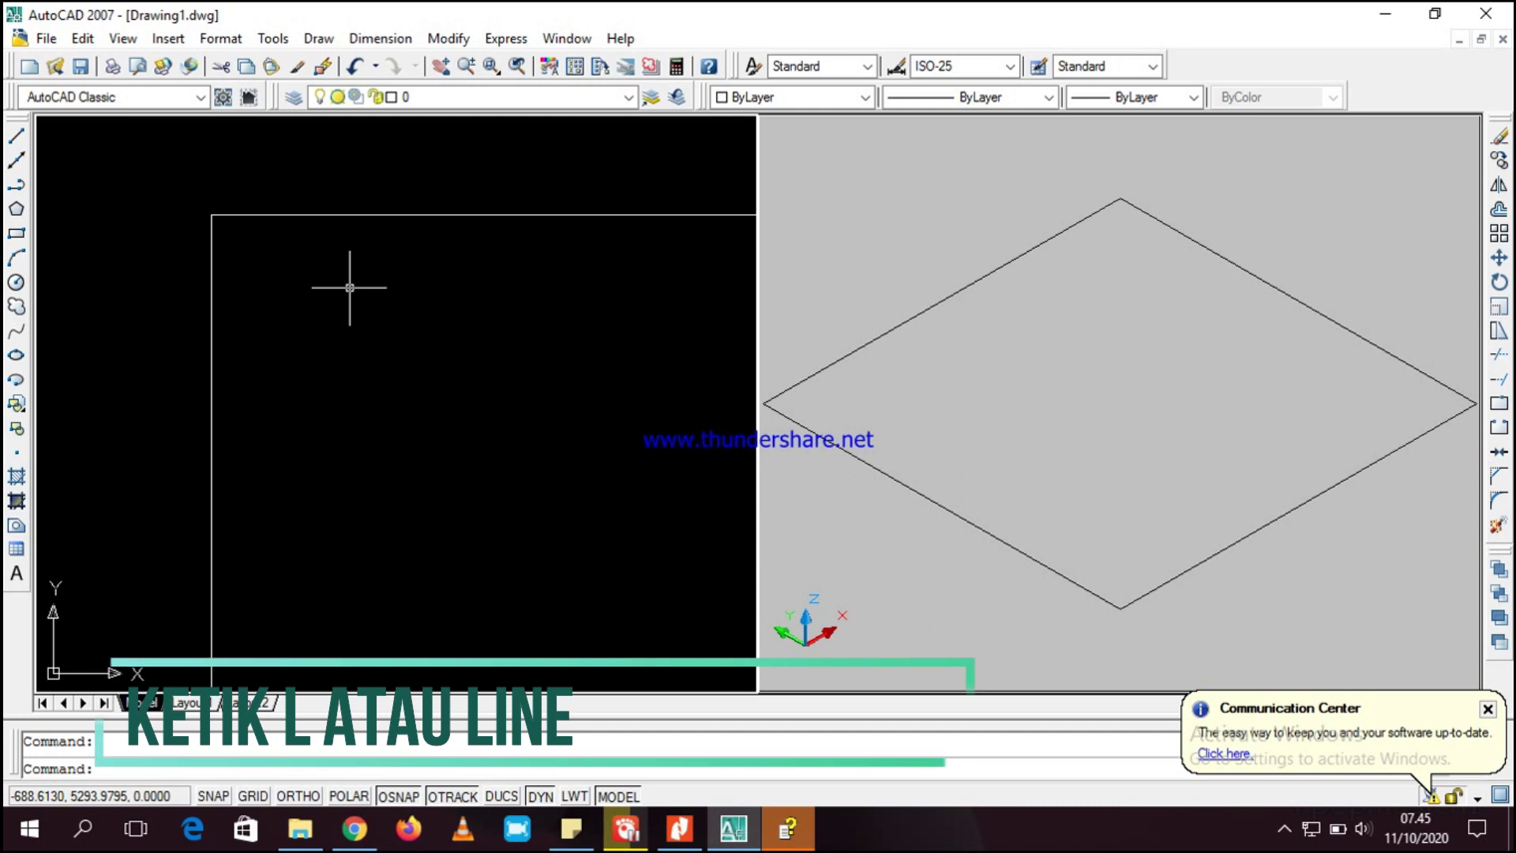
text(l)
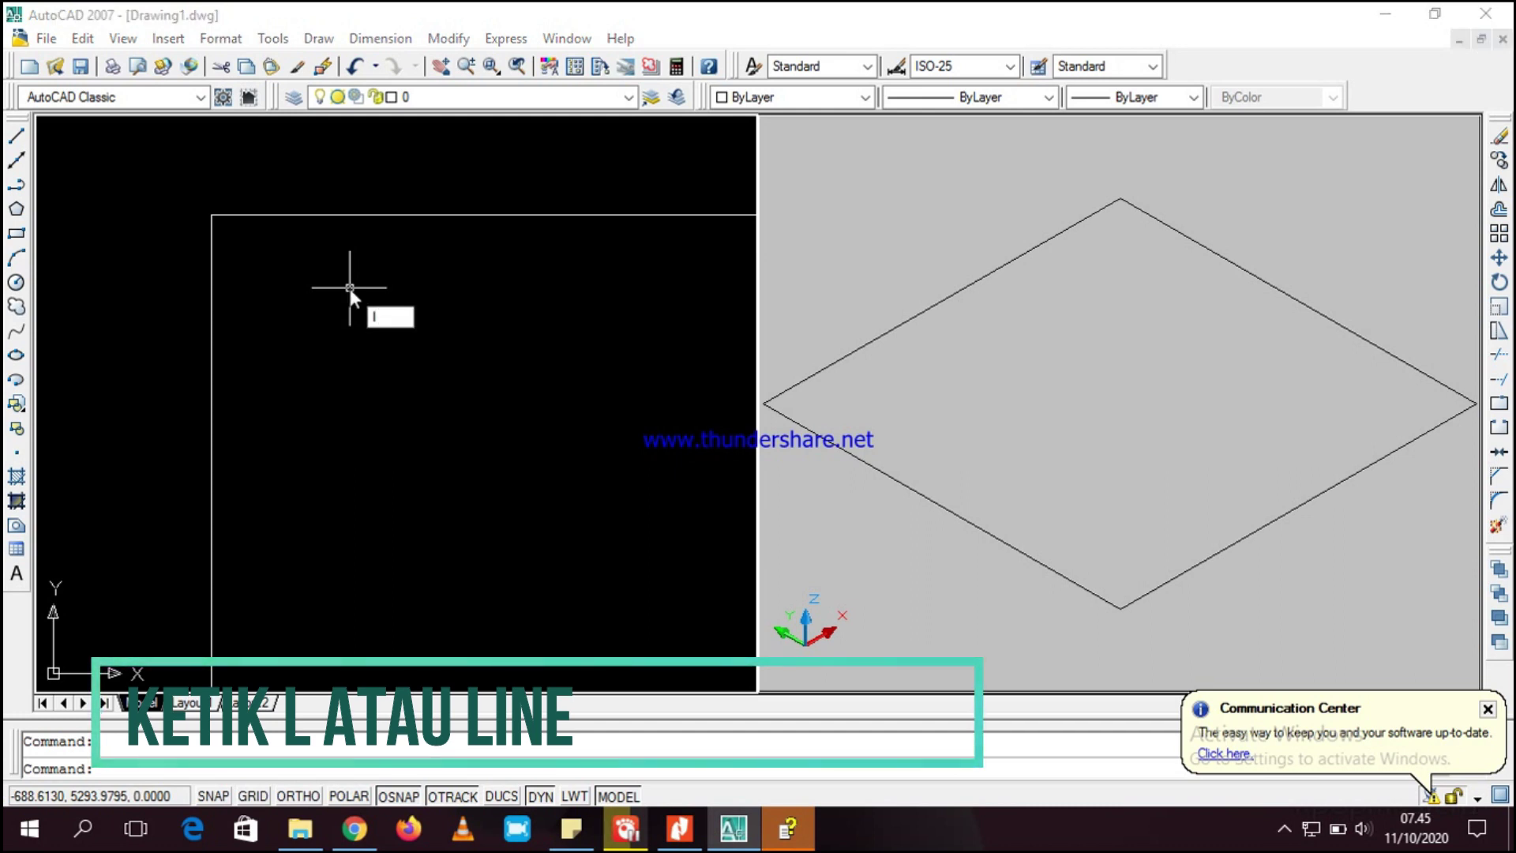
key(Return)
scroll(220, 206, down, 4)
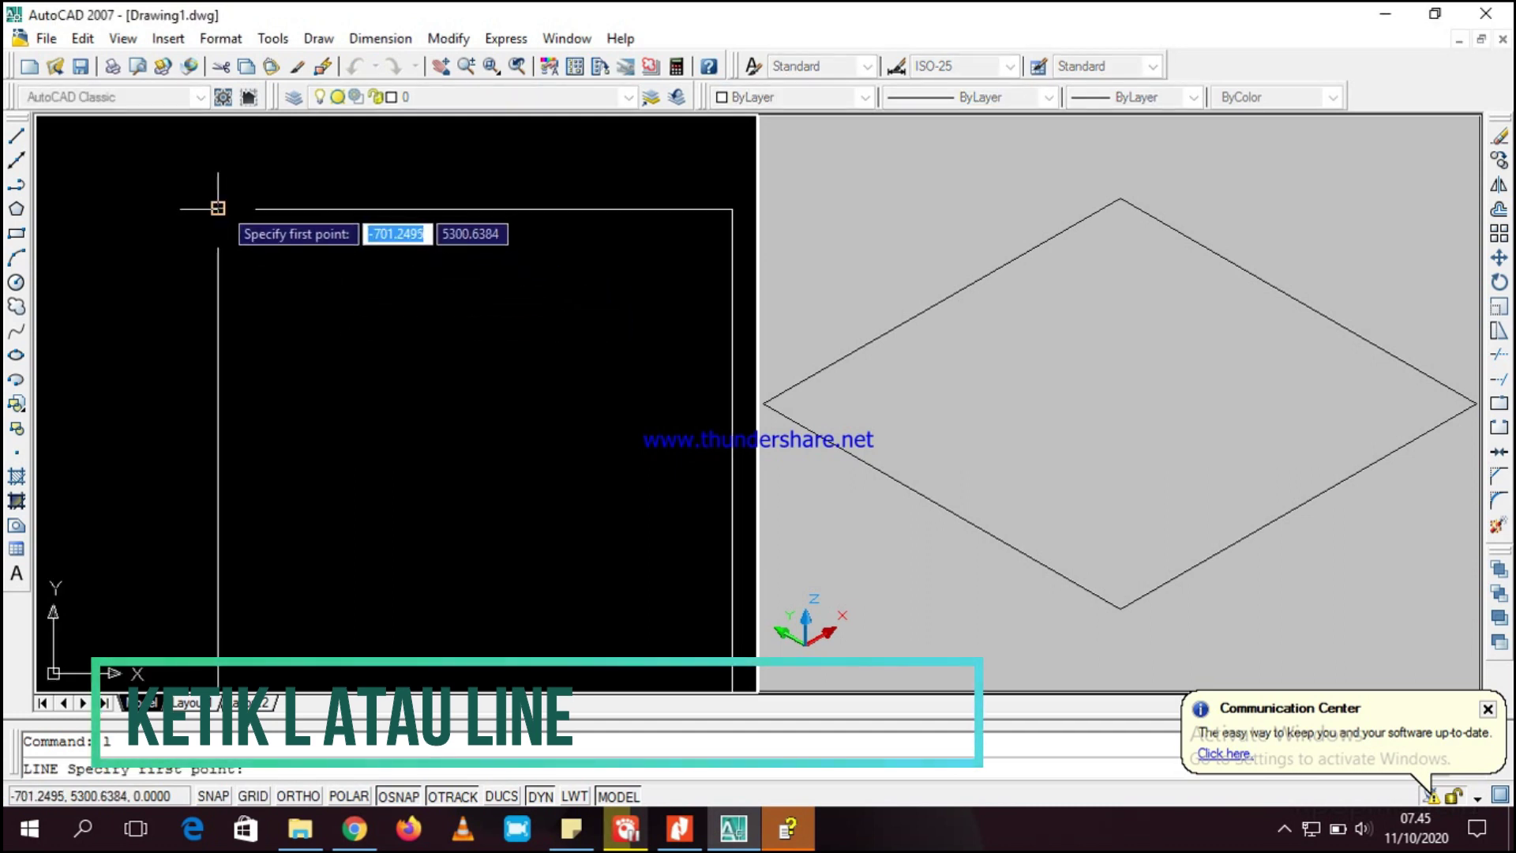
scroll(246, 233, down, 3)
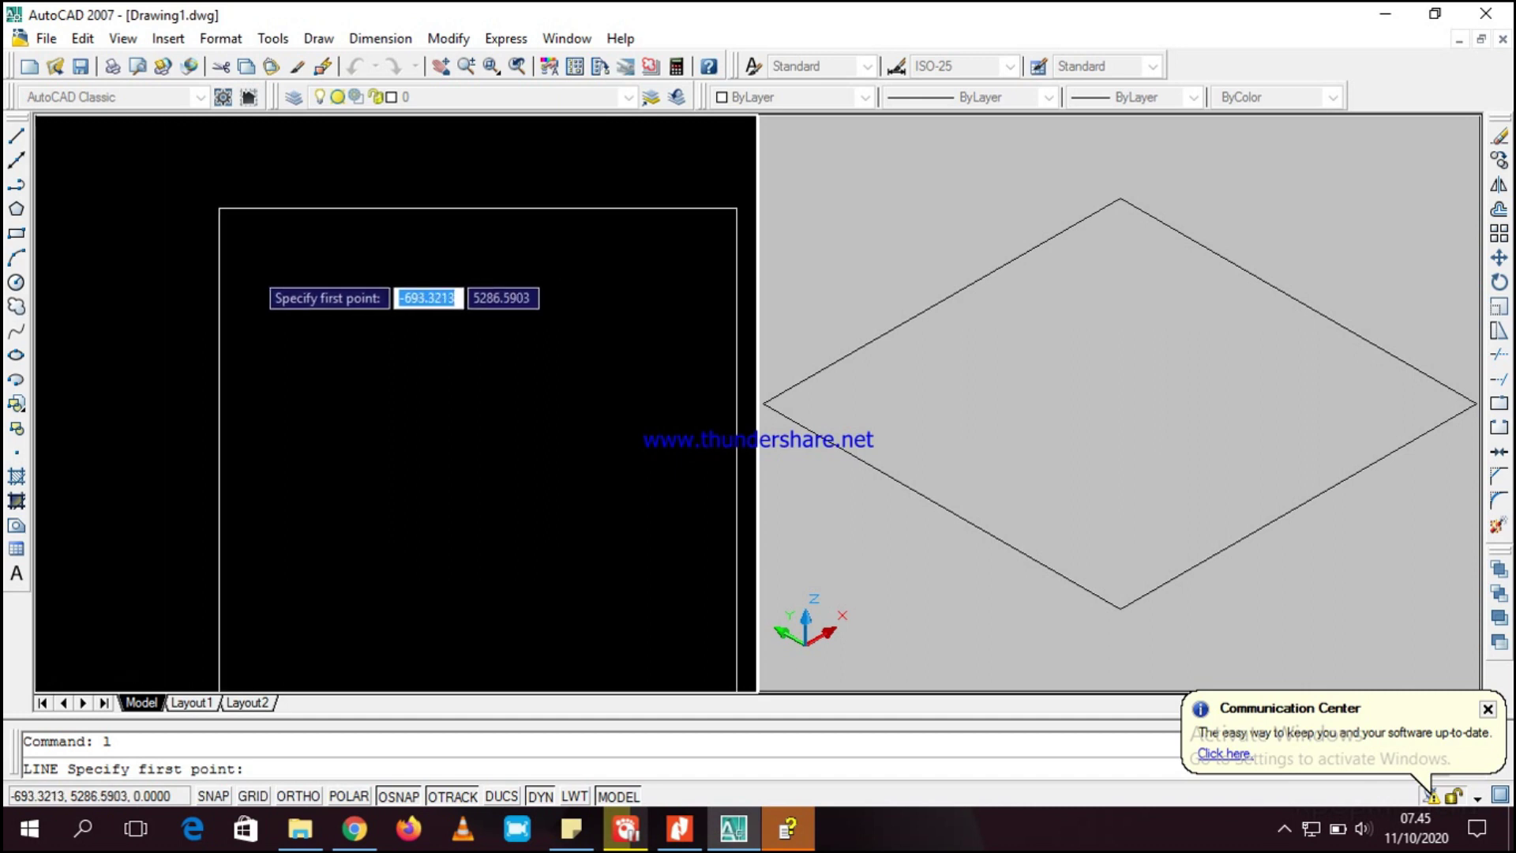
scroll(241, 249, down, 1)
scroll(237, 241, up, 3)
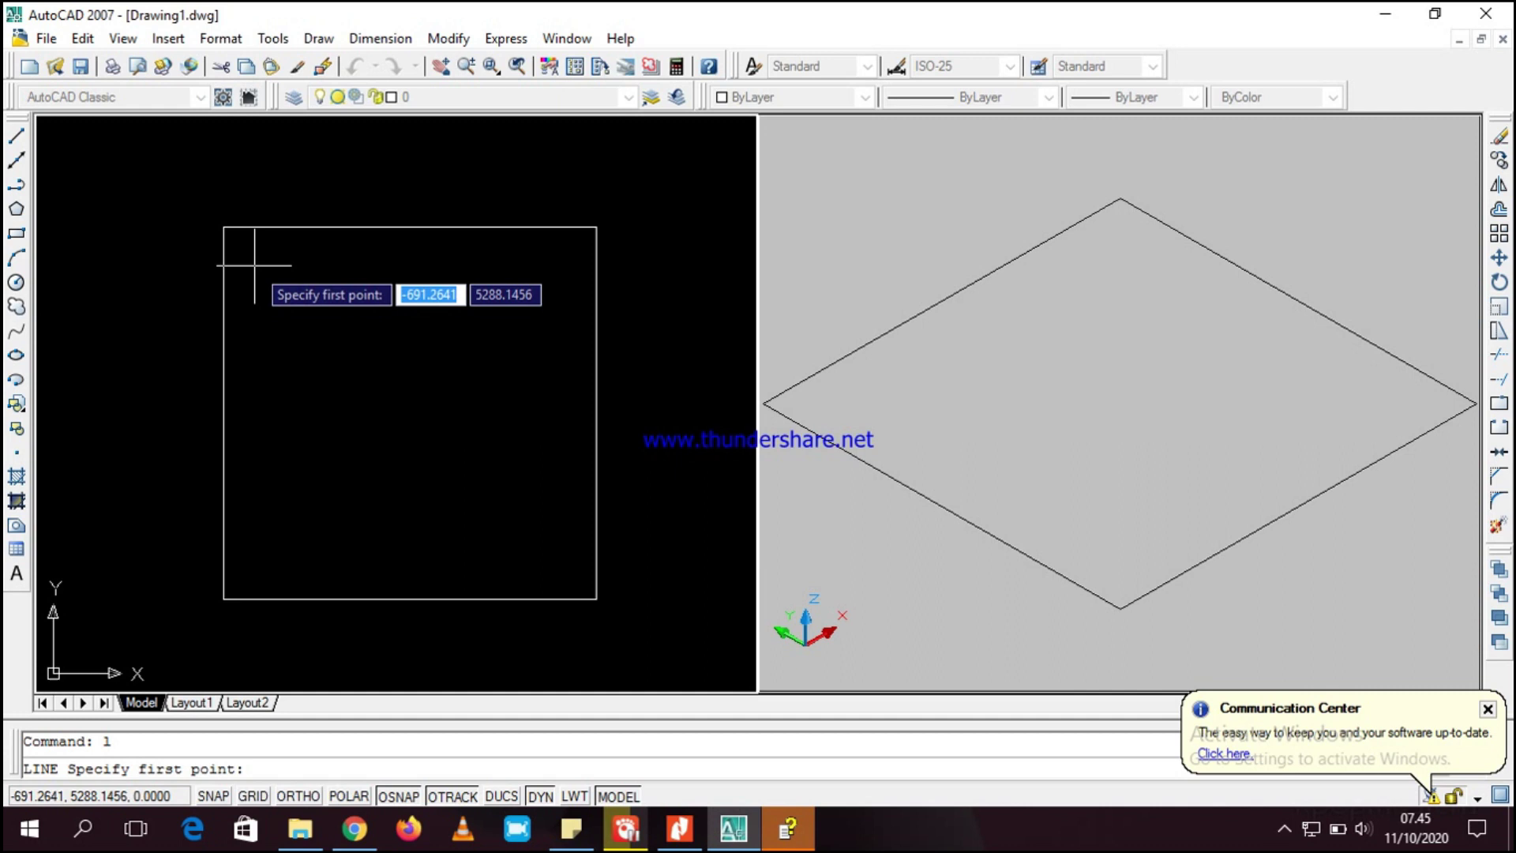
scroll(255, 263, up, 4)
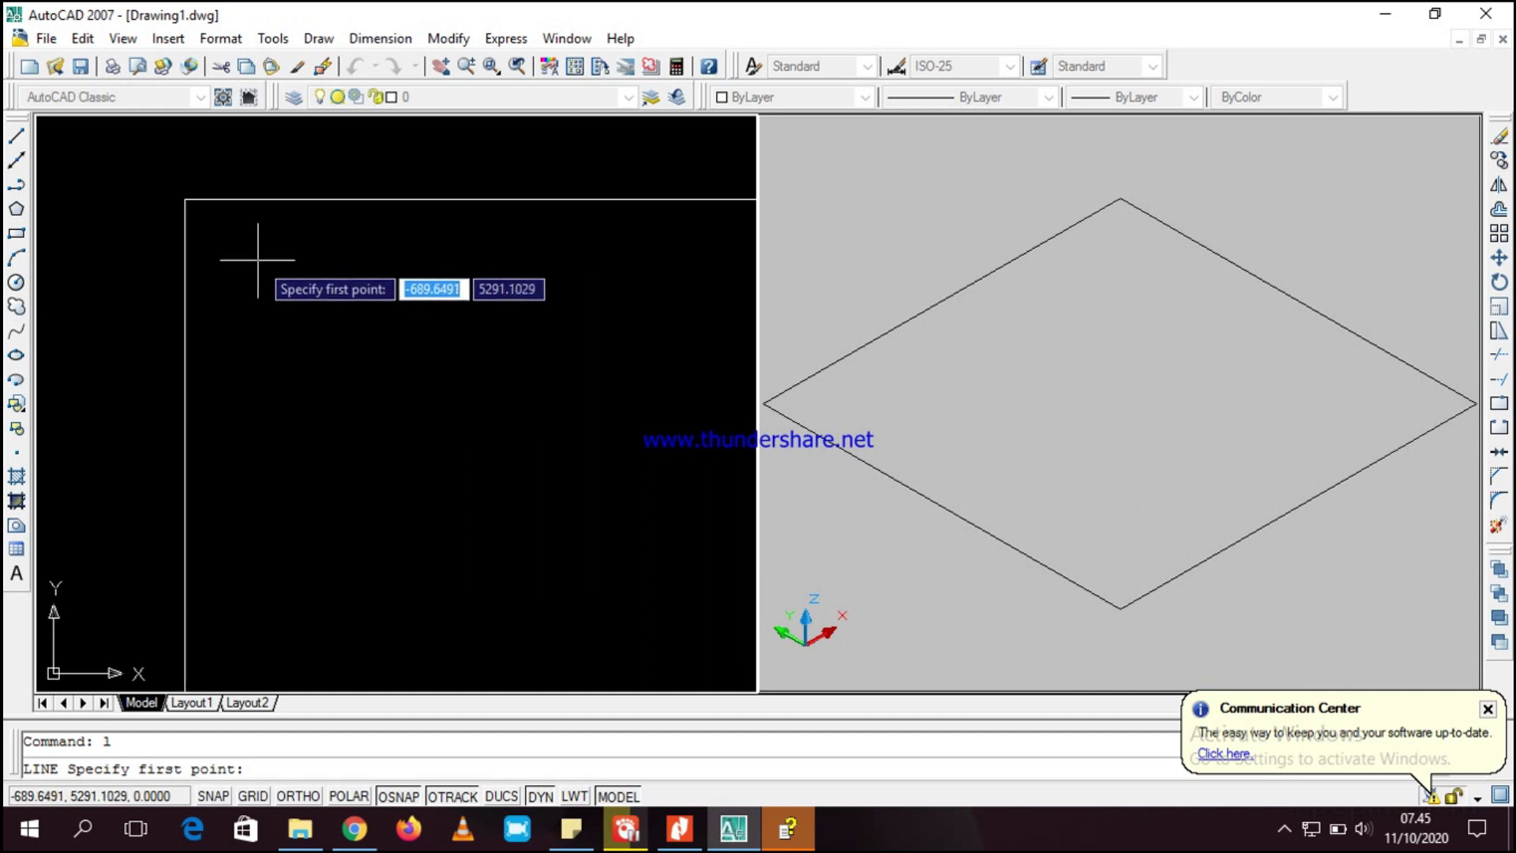
scroll(257, 259, down, 4)
scroll(258, 259, up, 3)
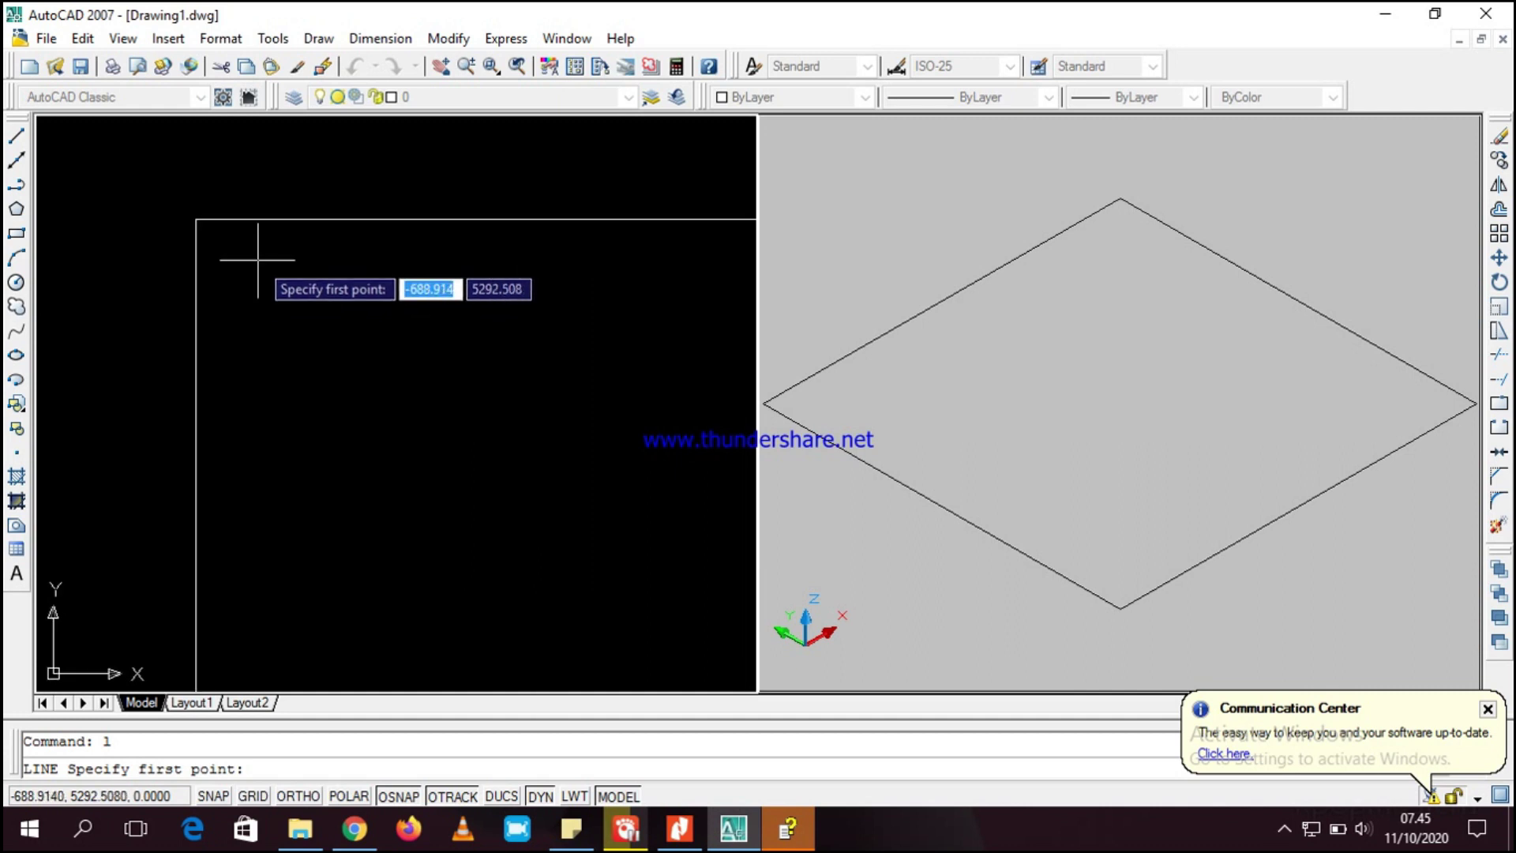
scroll(257, 259, down, 6)
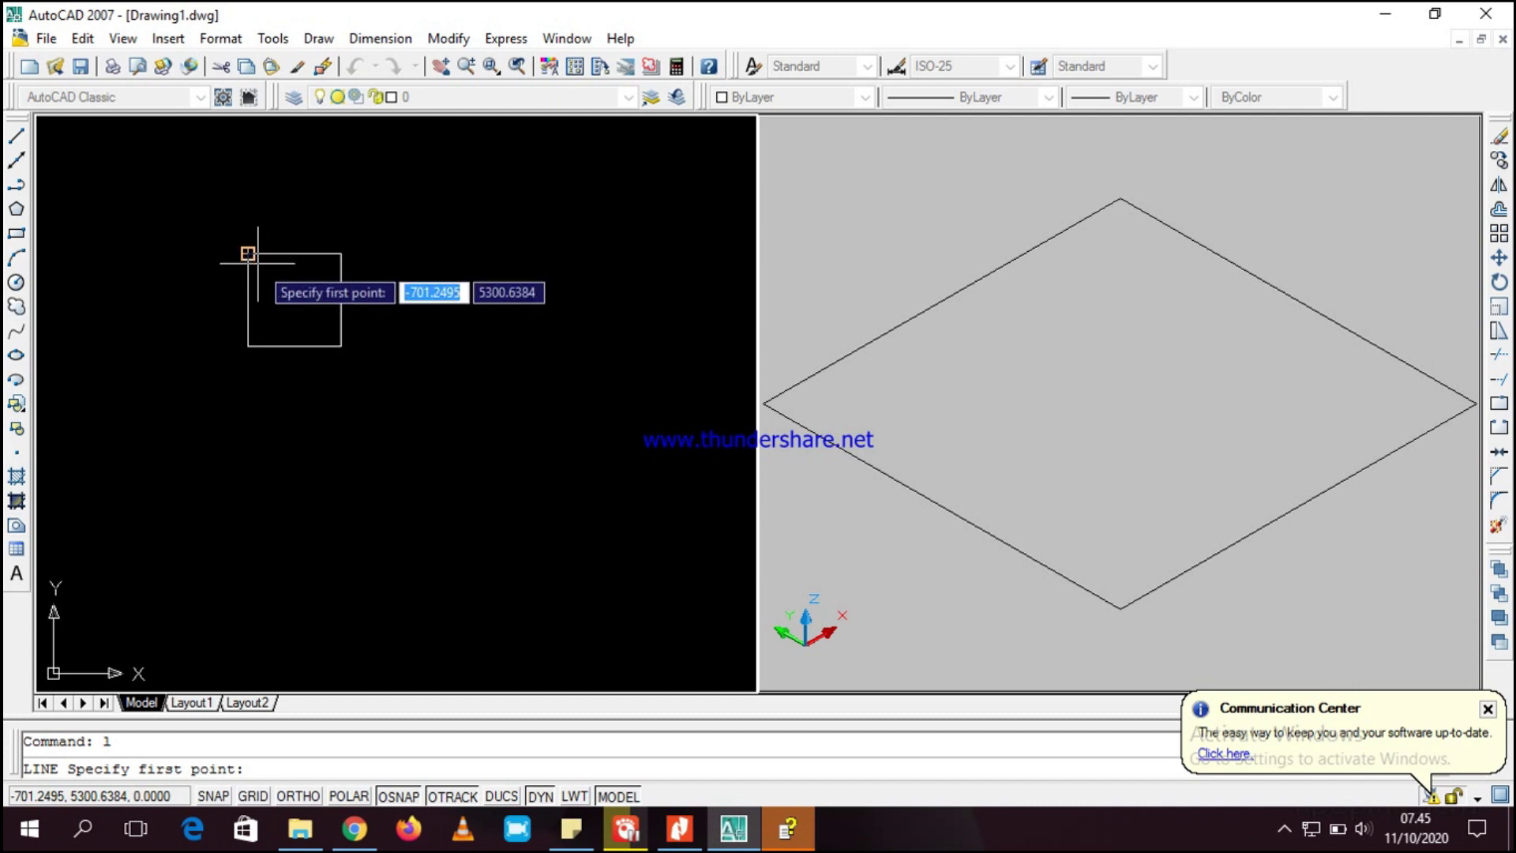
scroll(257, 260, up, 4)
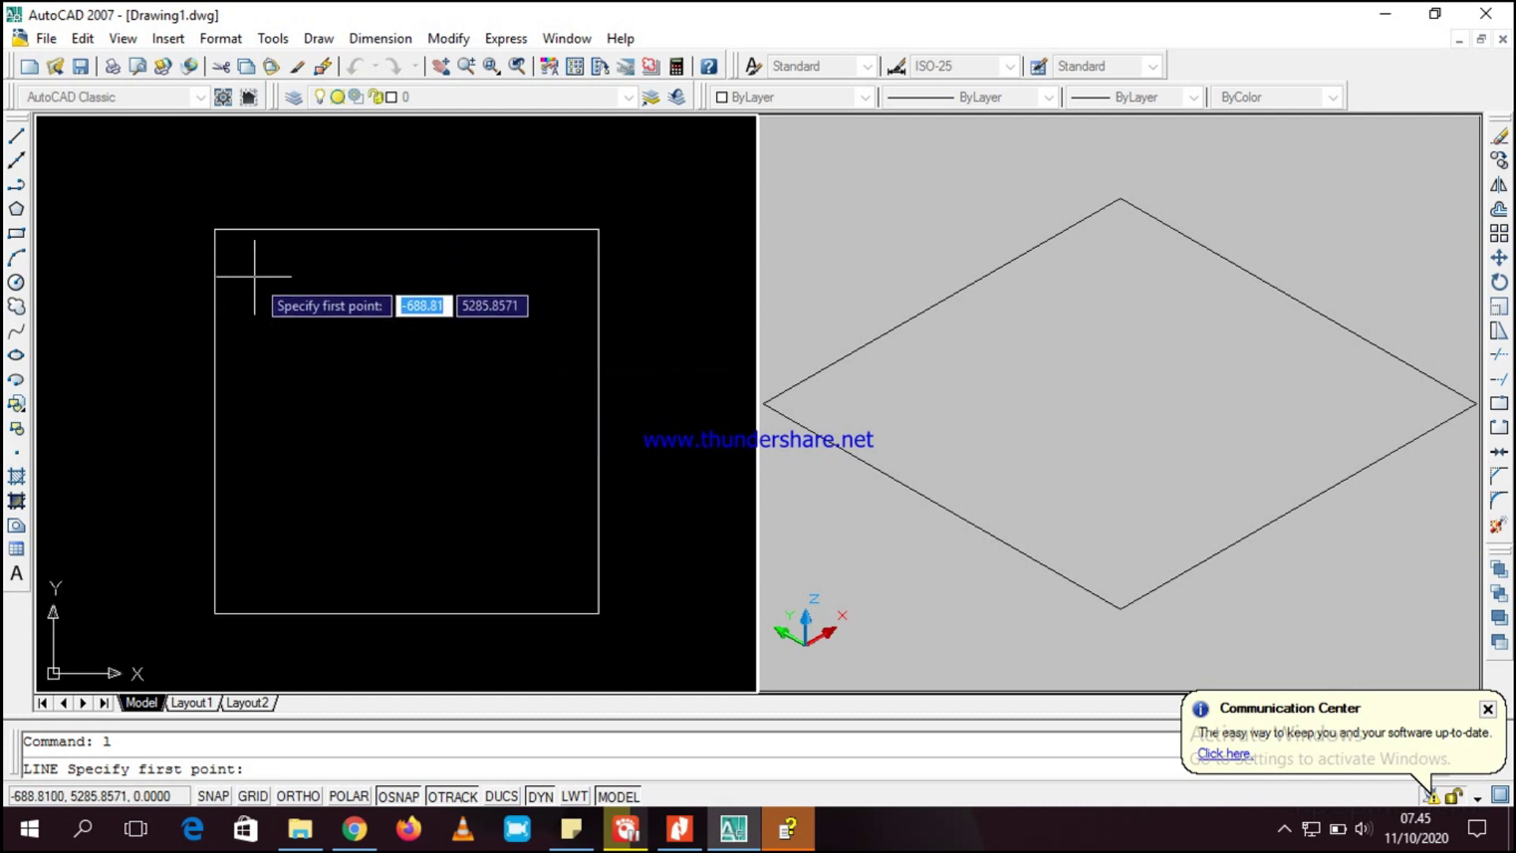
key(Escape)
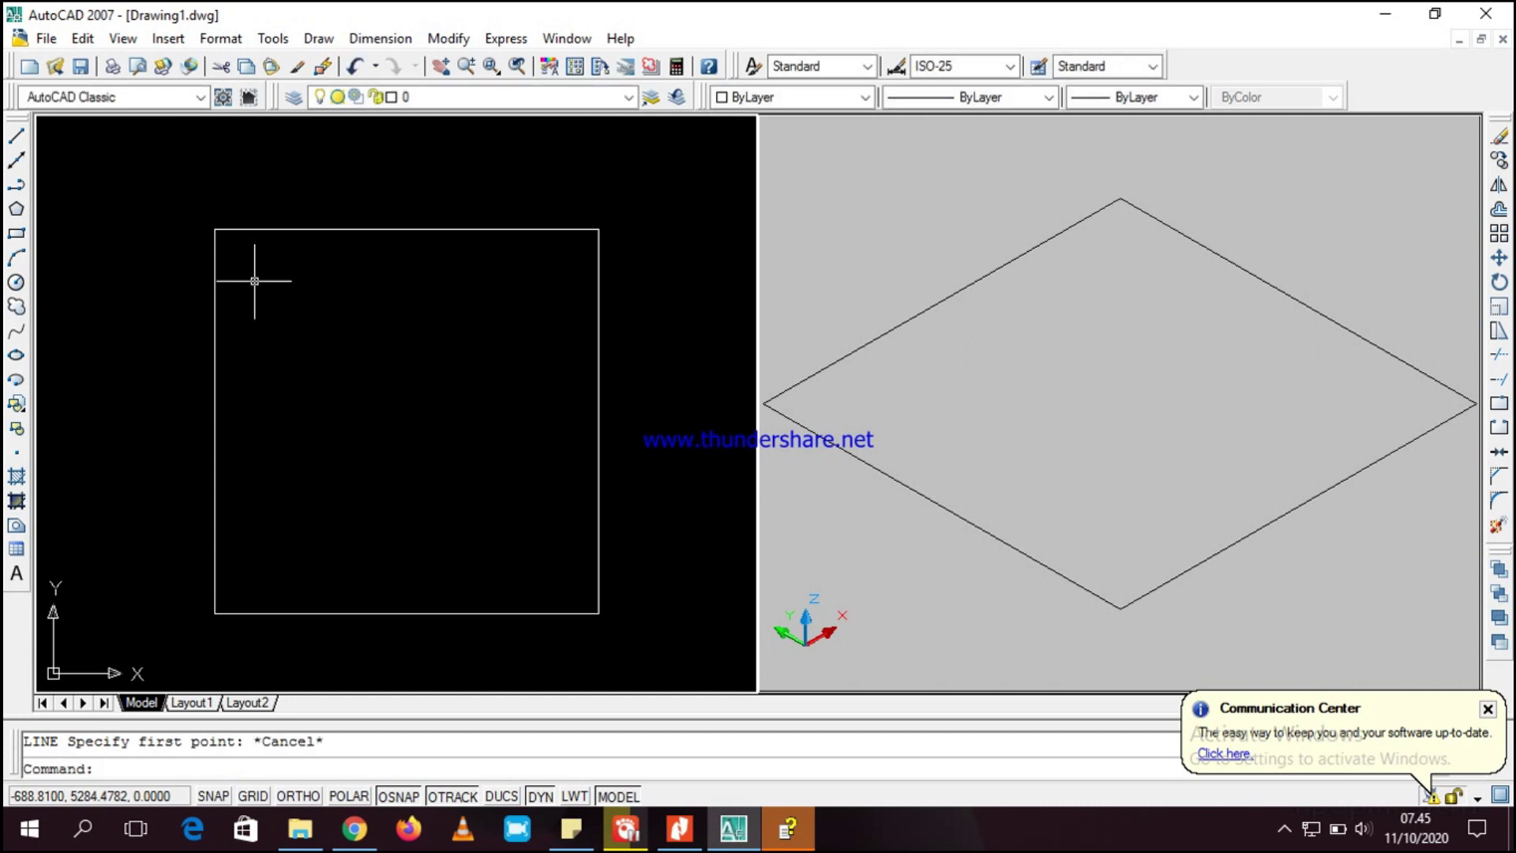
- Draw a 30-unit line from the square's top-left corner horizontally along its top edge in the plan view
text(l)
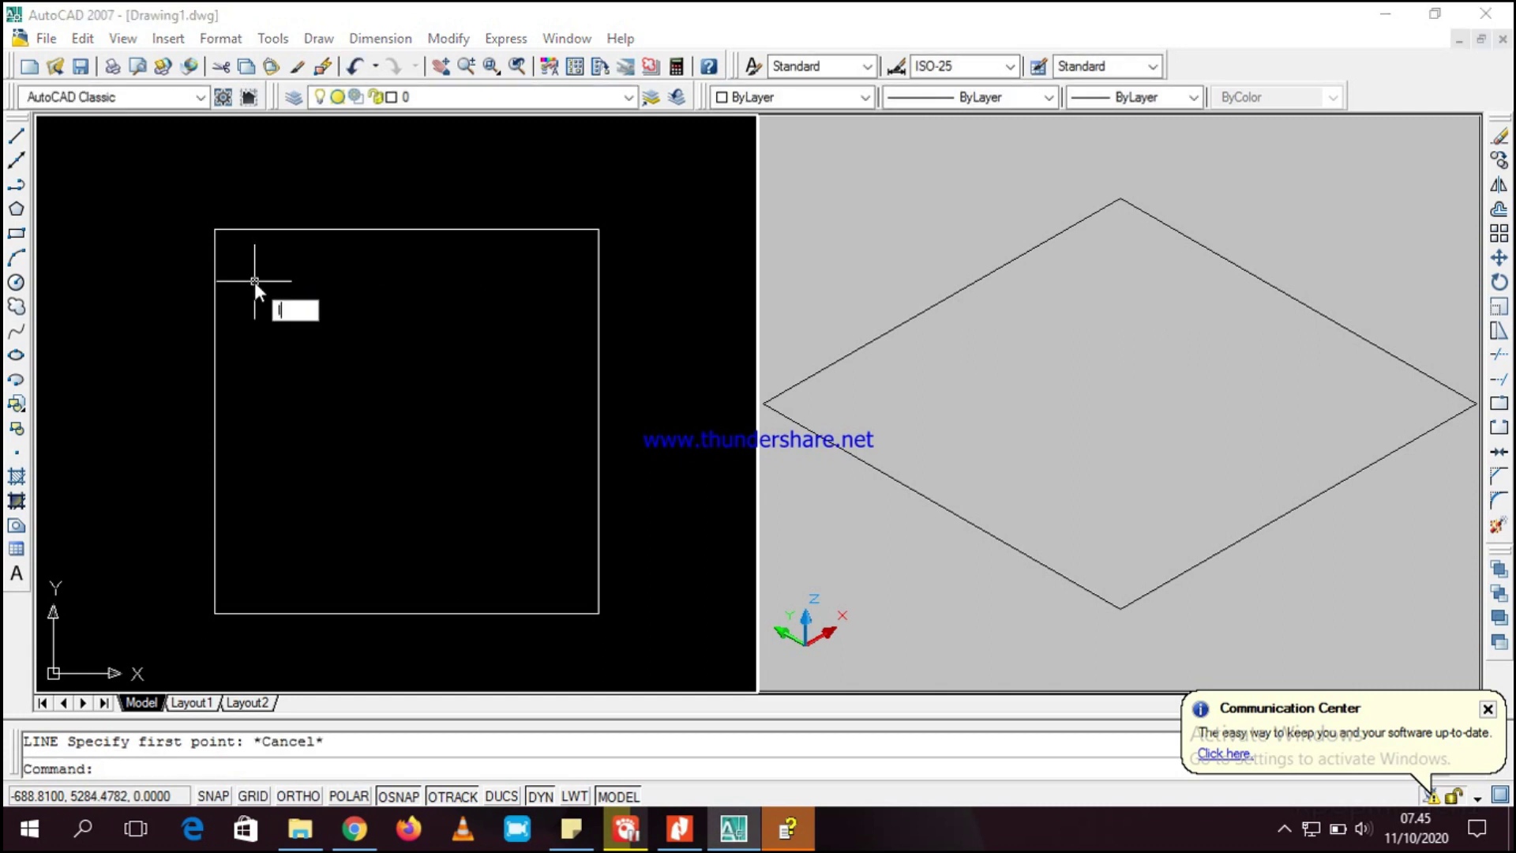
key(Return)
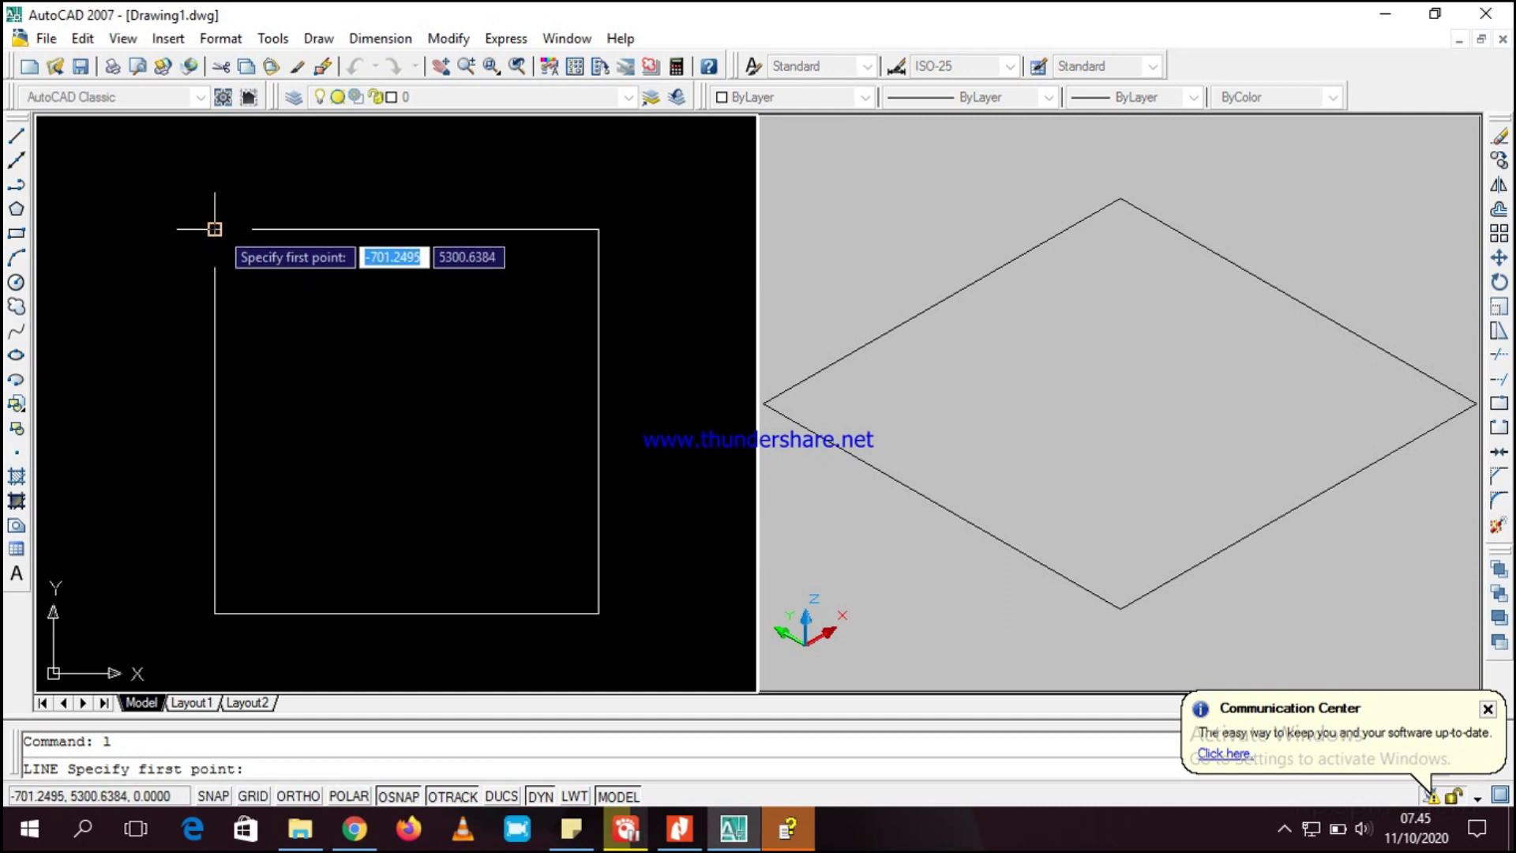
click(215, 229)
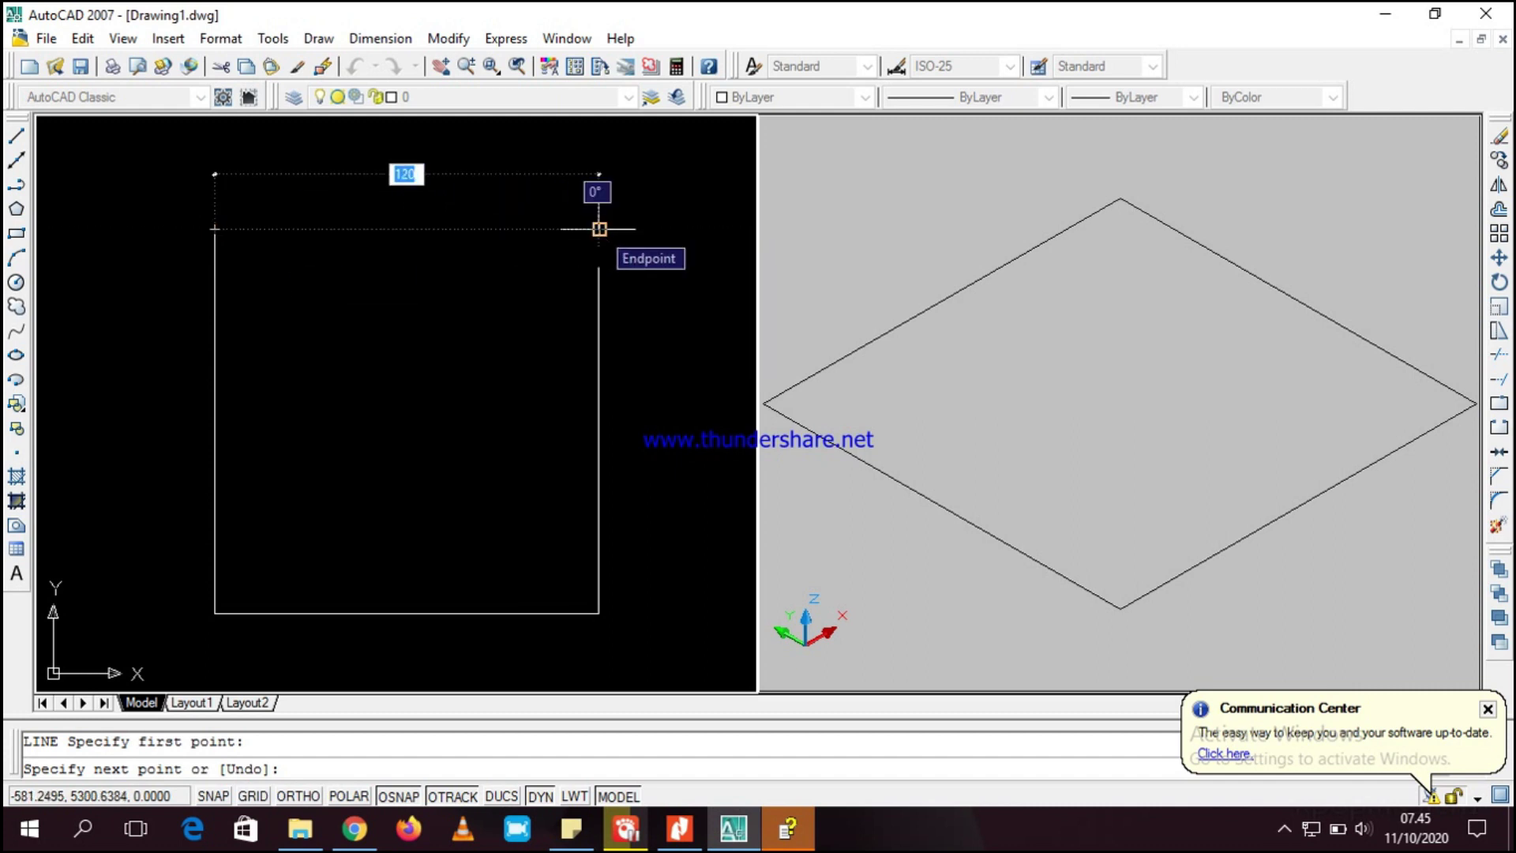
text(30)
key(Return)
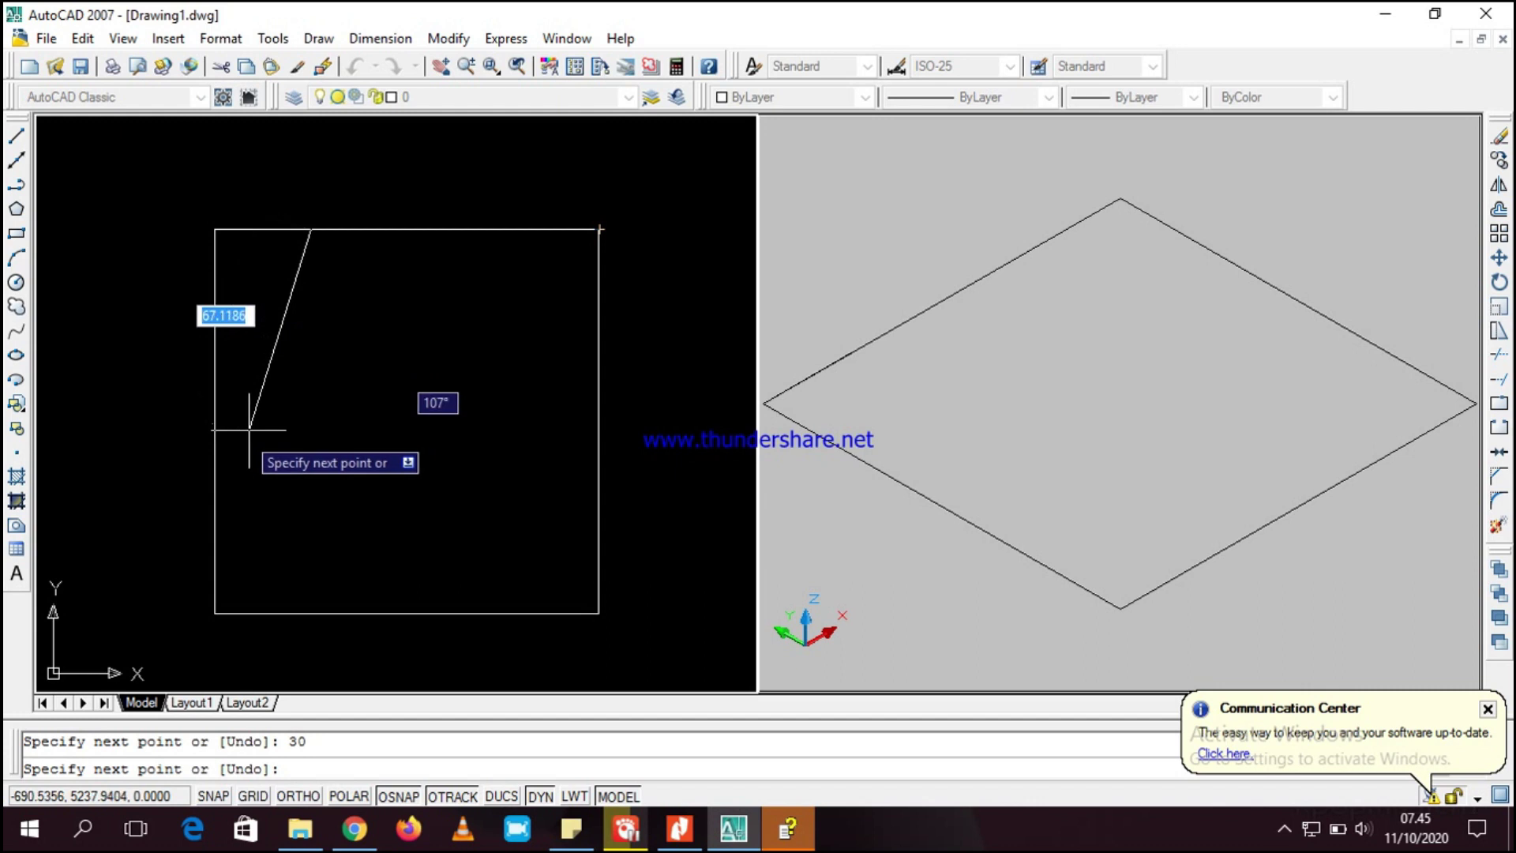
key(Escape)
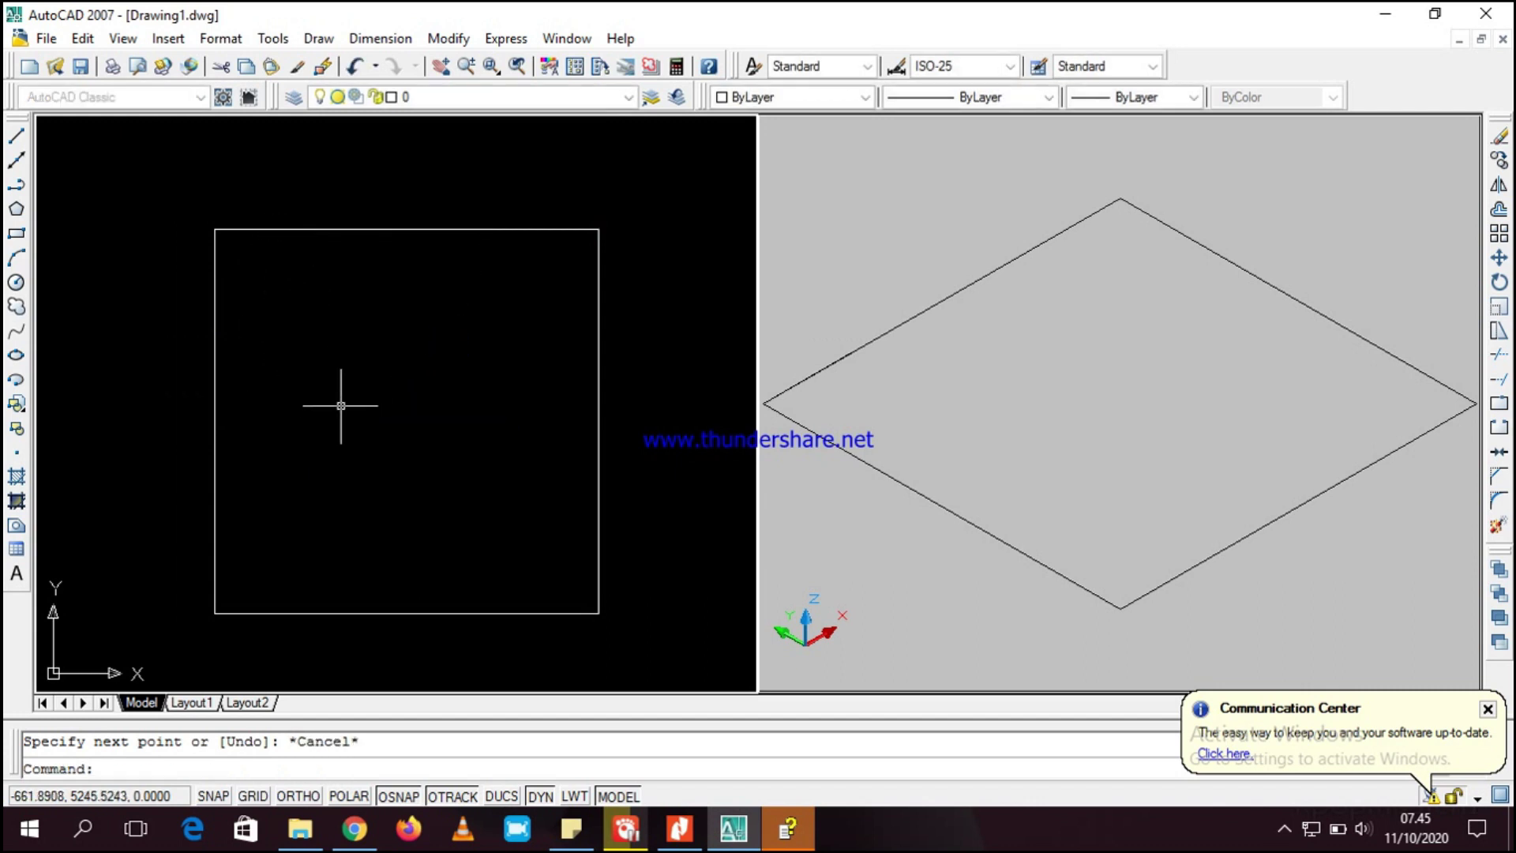
- Change the color of the 30-unit line on the square's top edge to Red and clear the selection
click(259, 229)
click(328, 298)
click(328, 299)
key(Escape)
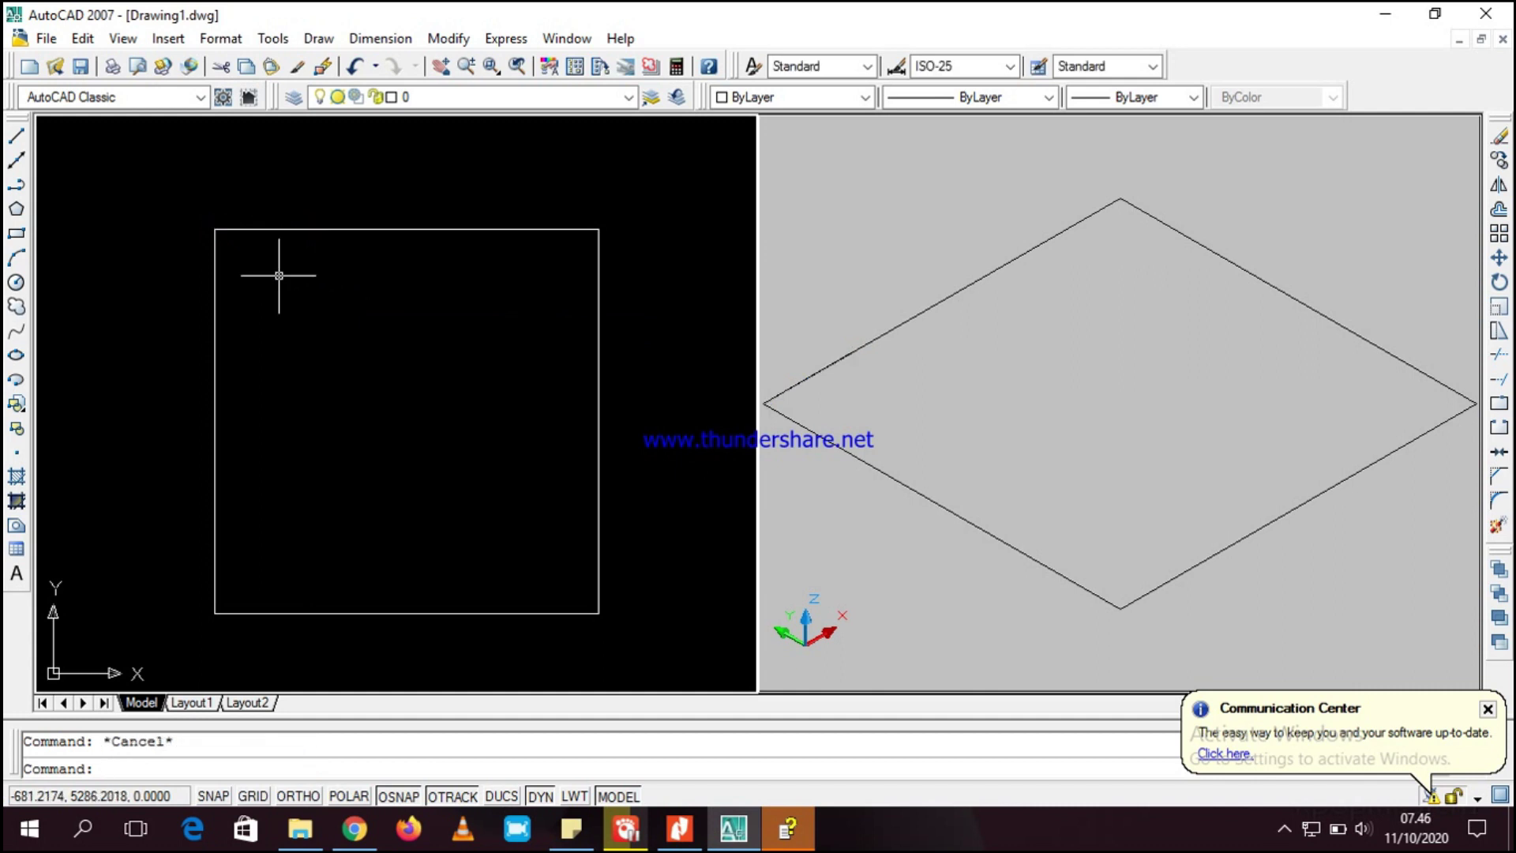
click(266, 229)
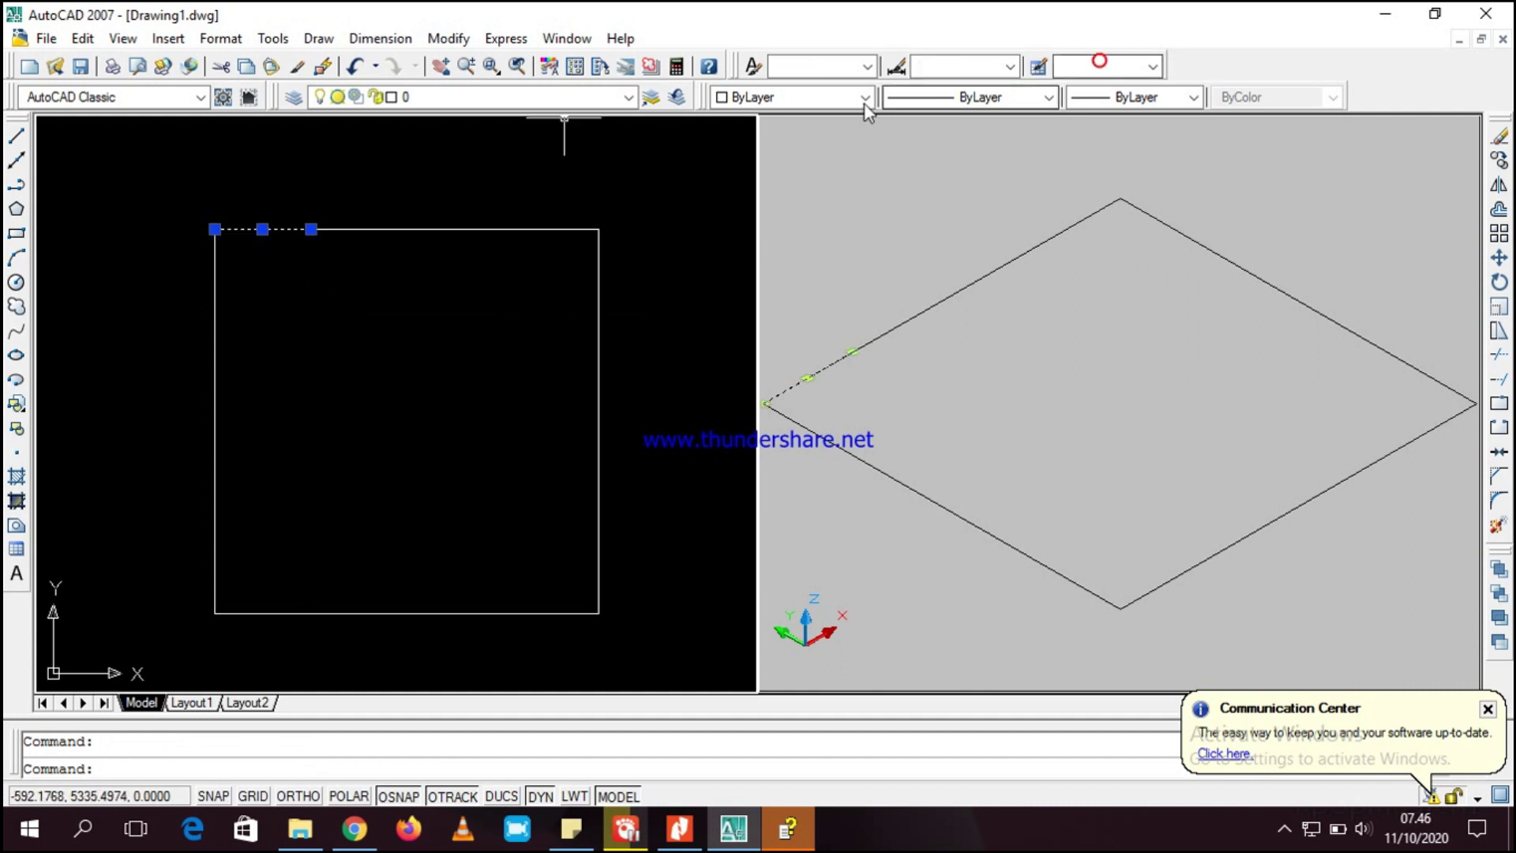
click(811, 96)
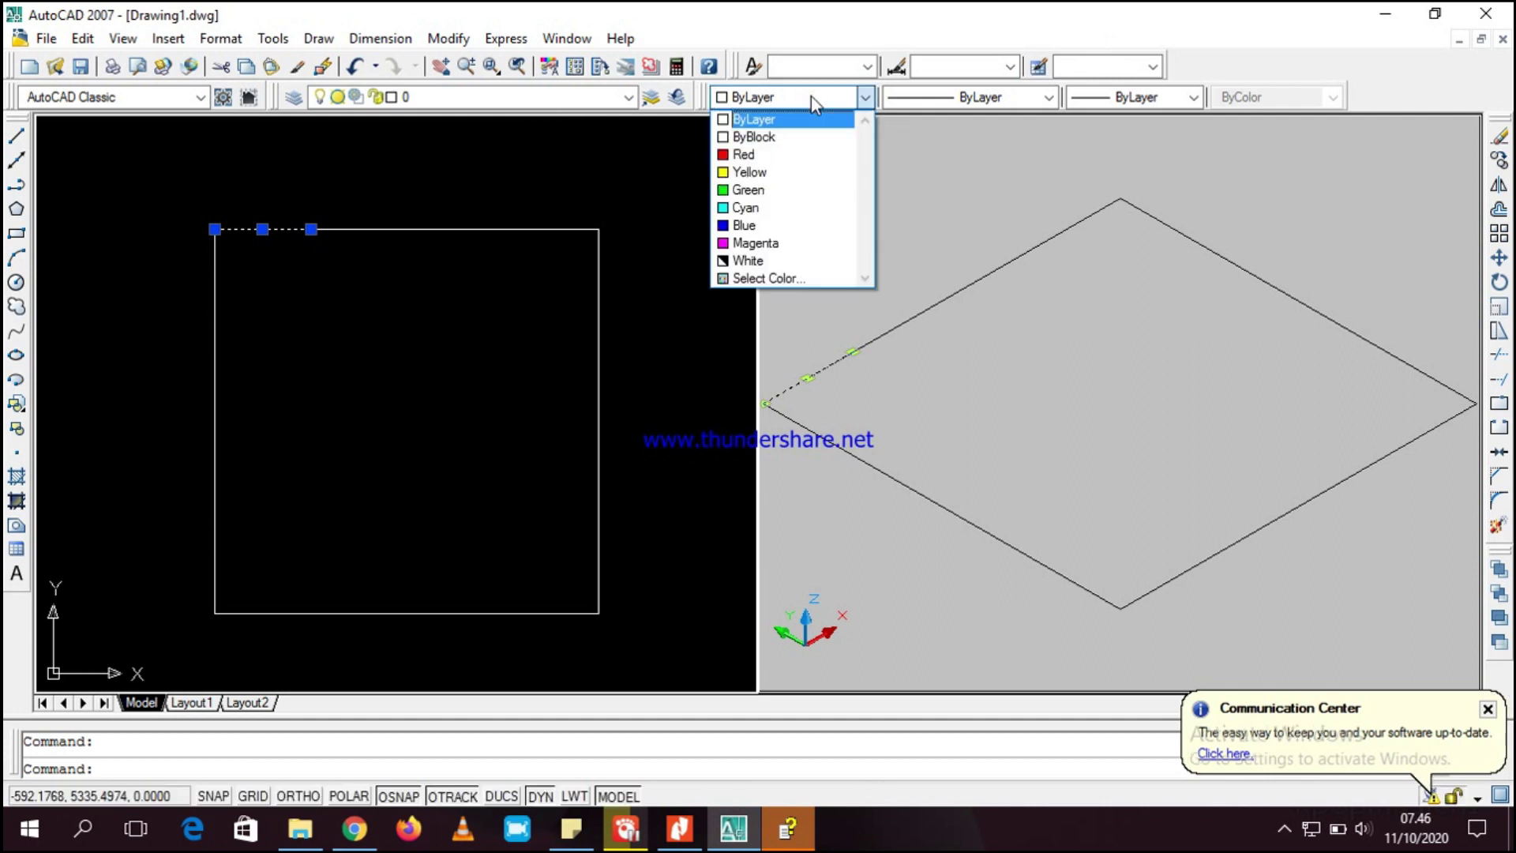
click(815, 155)
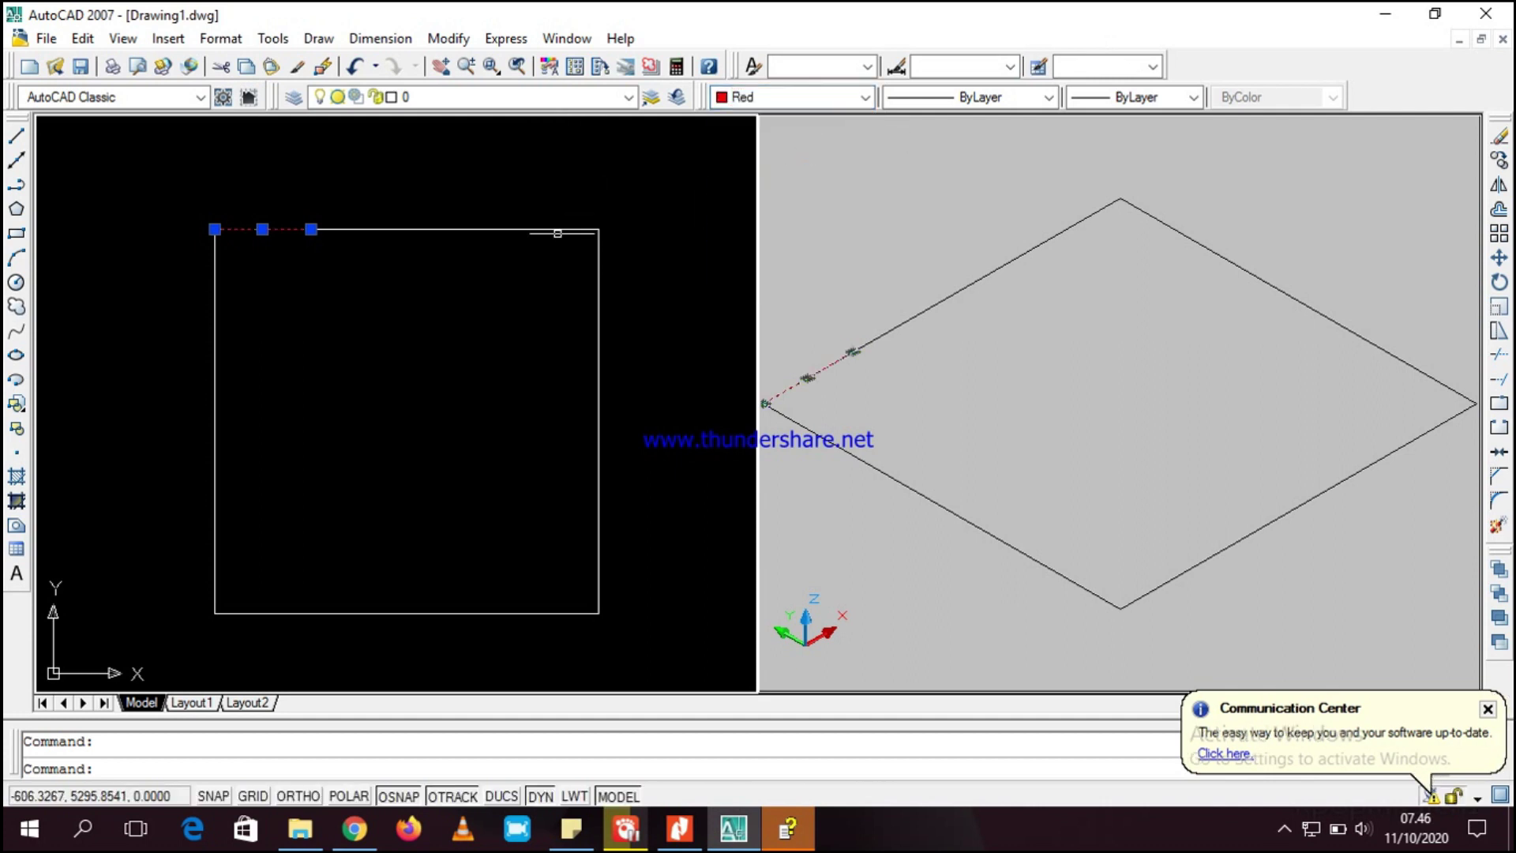
click(507, 186)
key(Escape)
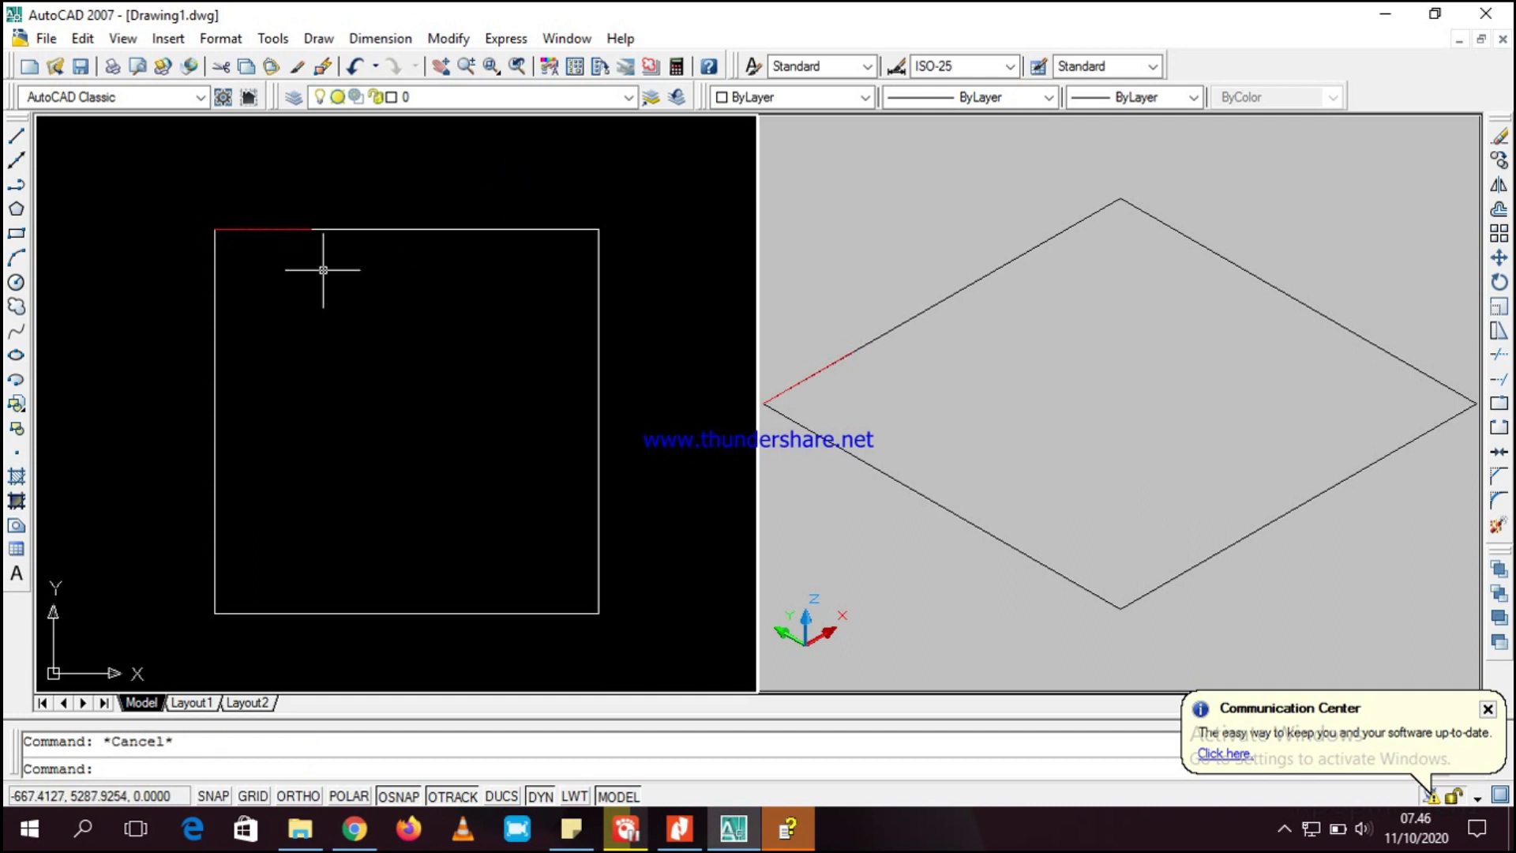
- Draw a 30-unit line from the square's top-left corner vertically down its left edge
text(l)
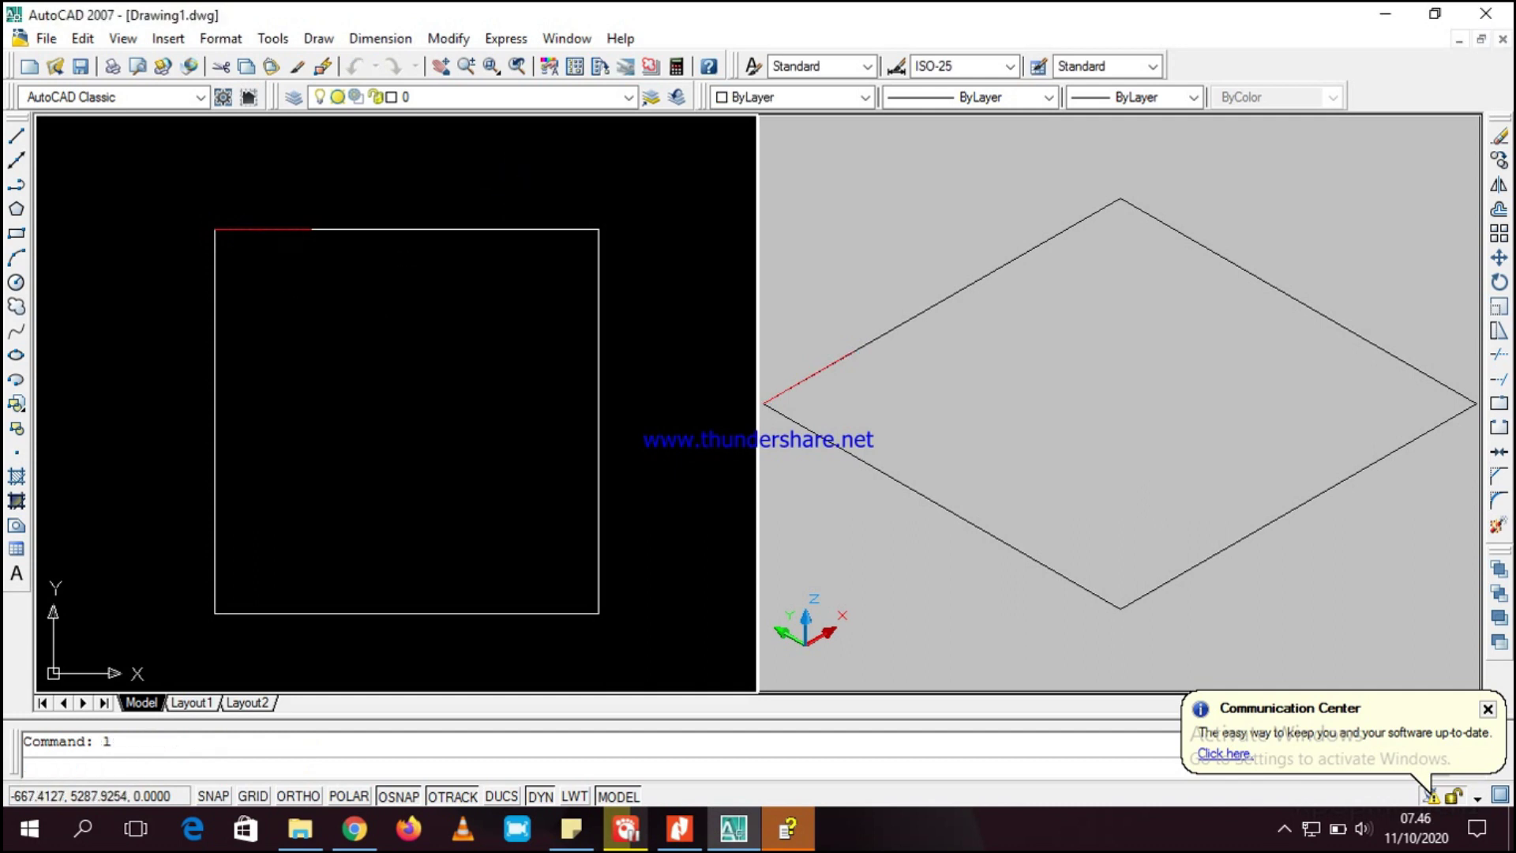
key(Return)
click(214, 228)
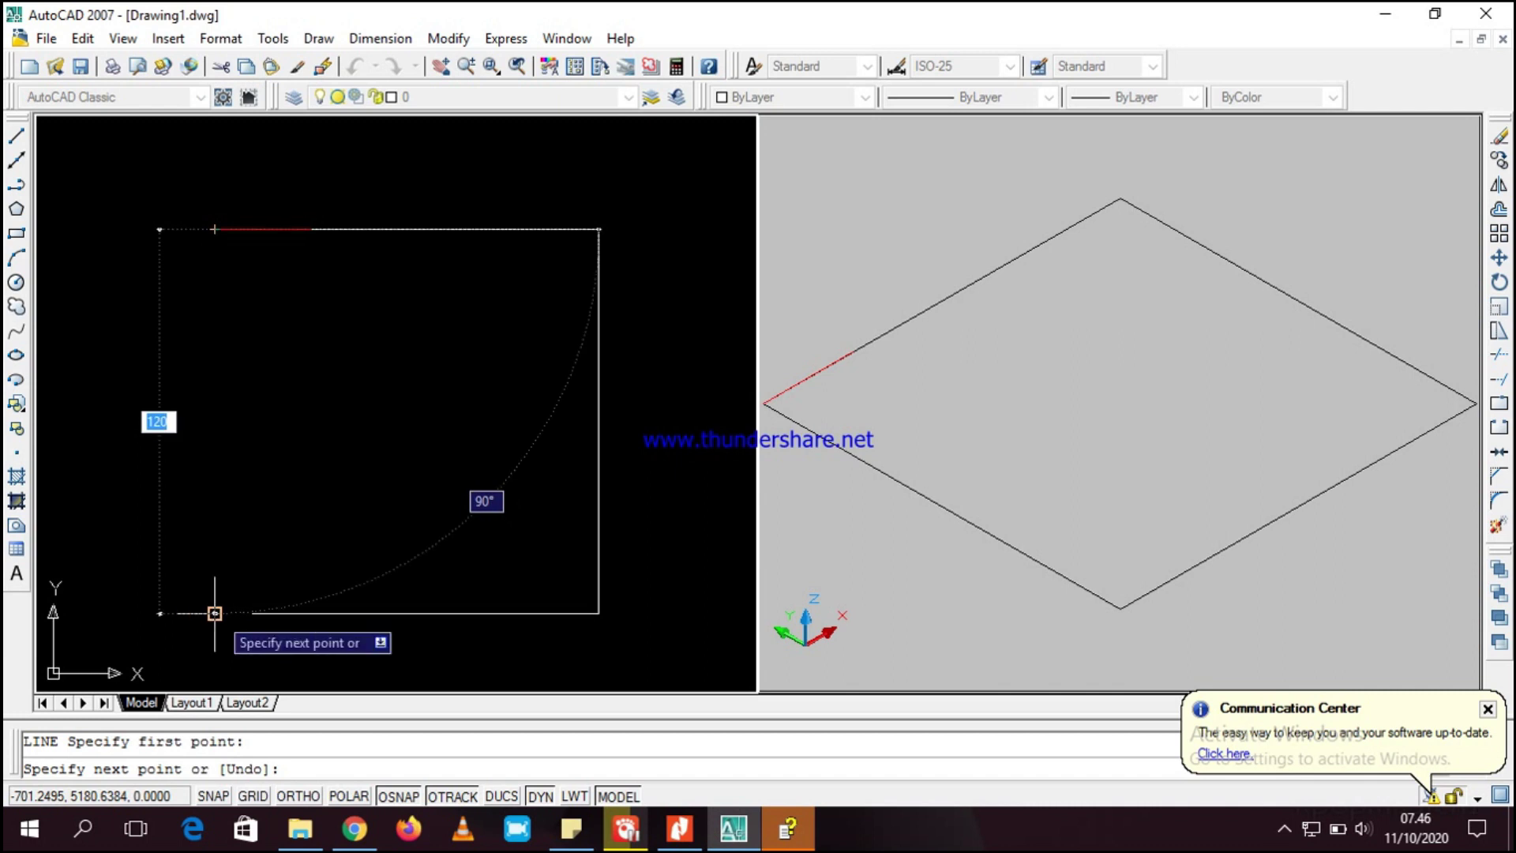
text(30)
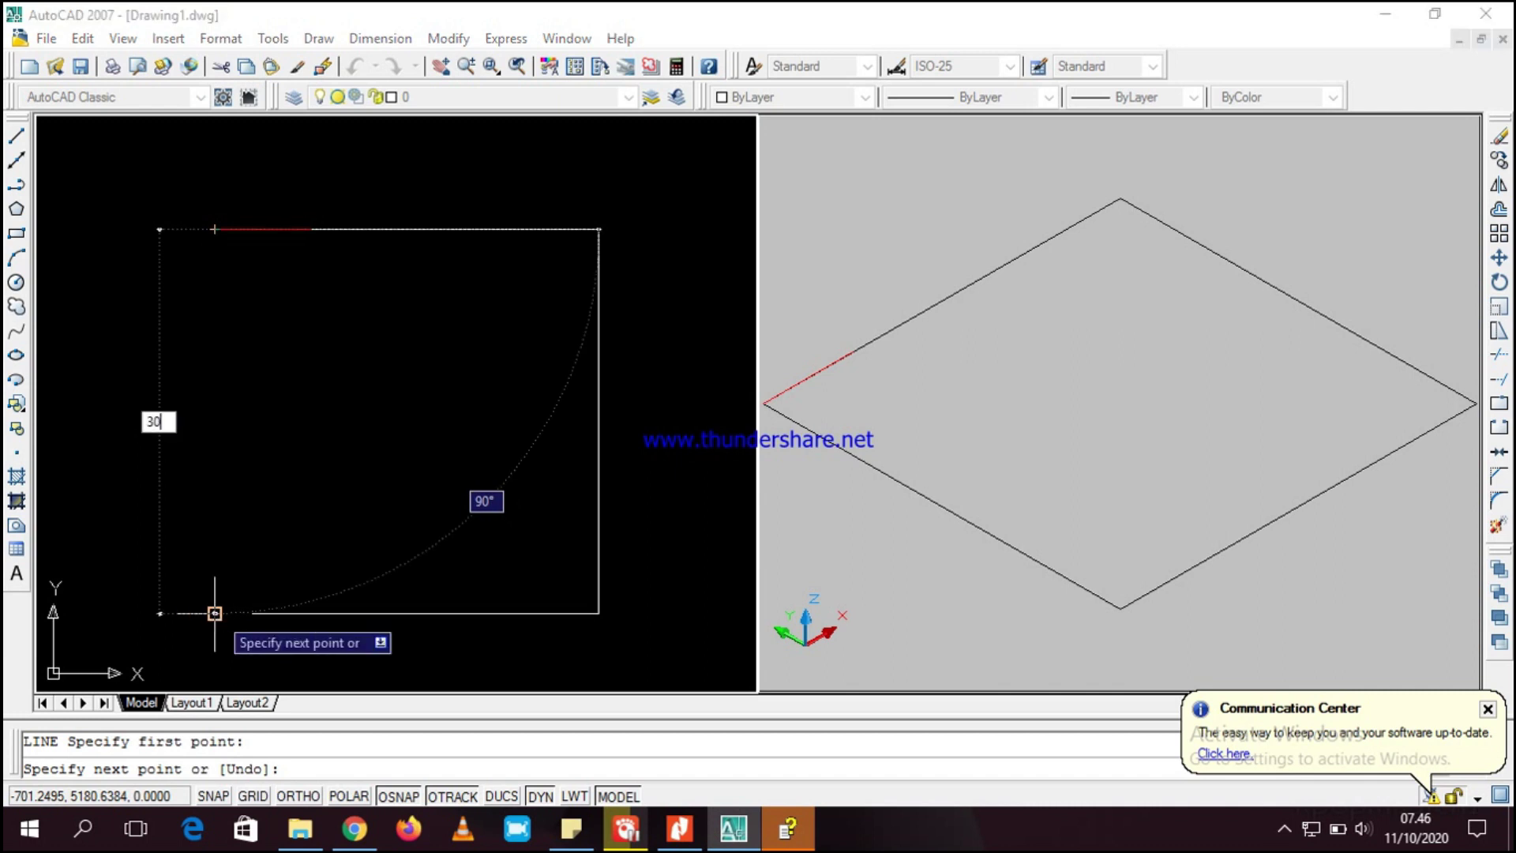
key(Return)
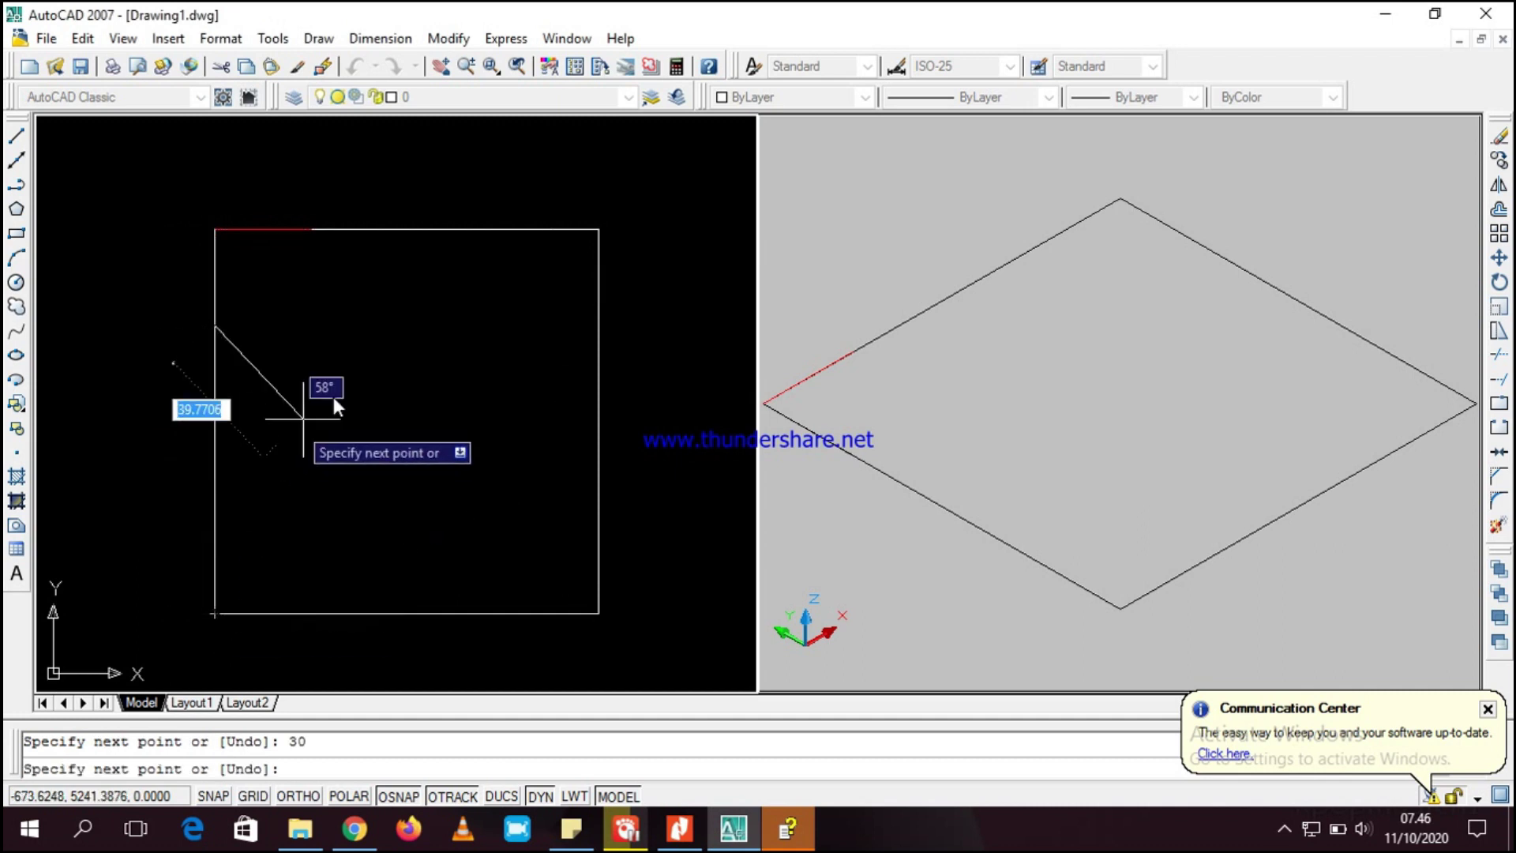
key(Escape)
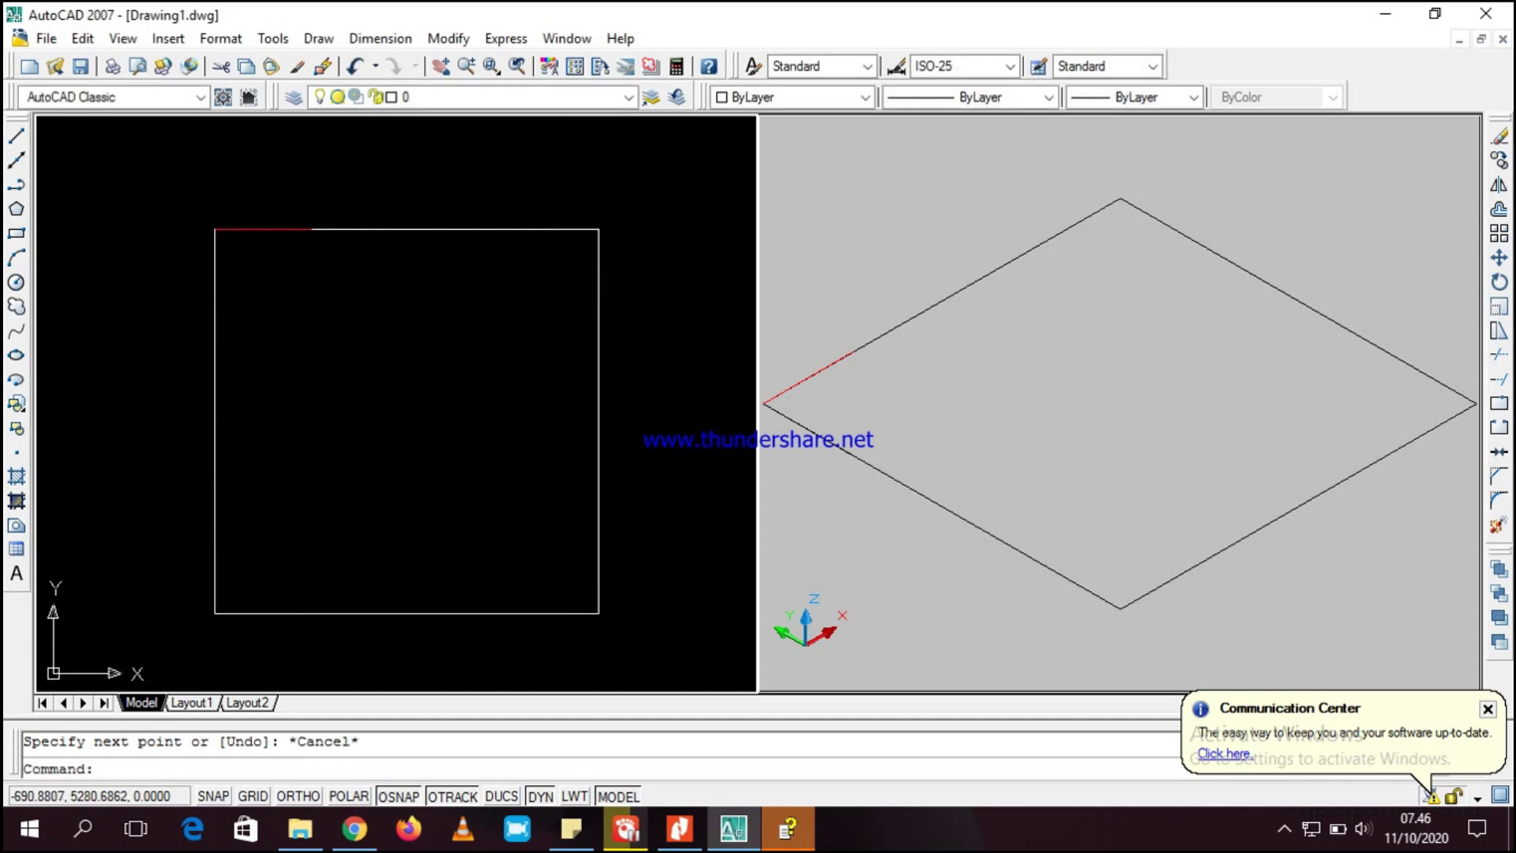
- Change the color of the 30-unit line on the square's left edge to Red and clear the selection
click(213, 287)
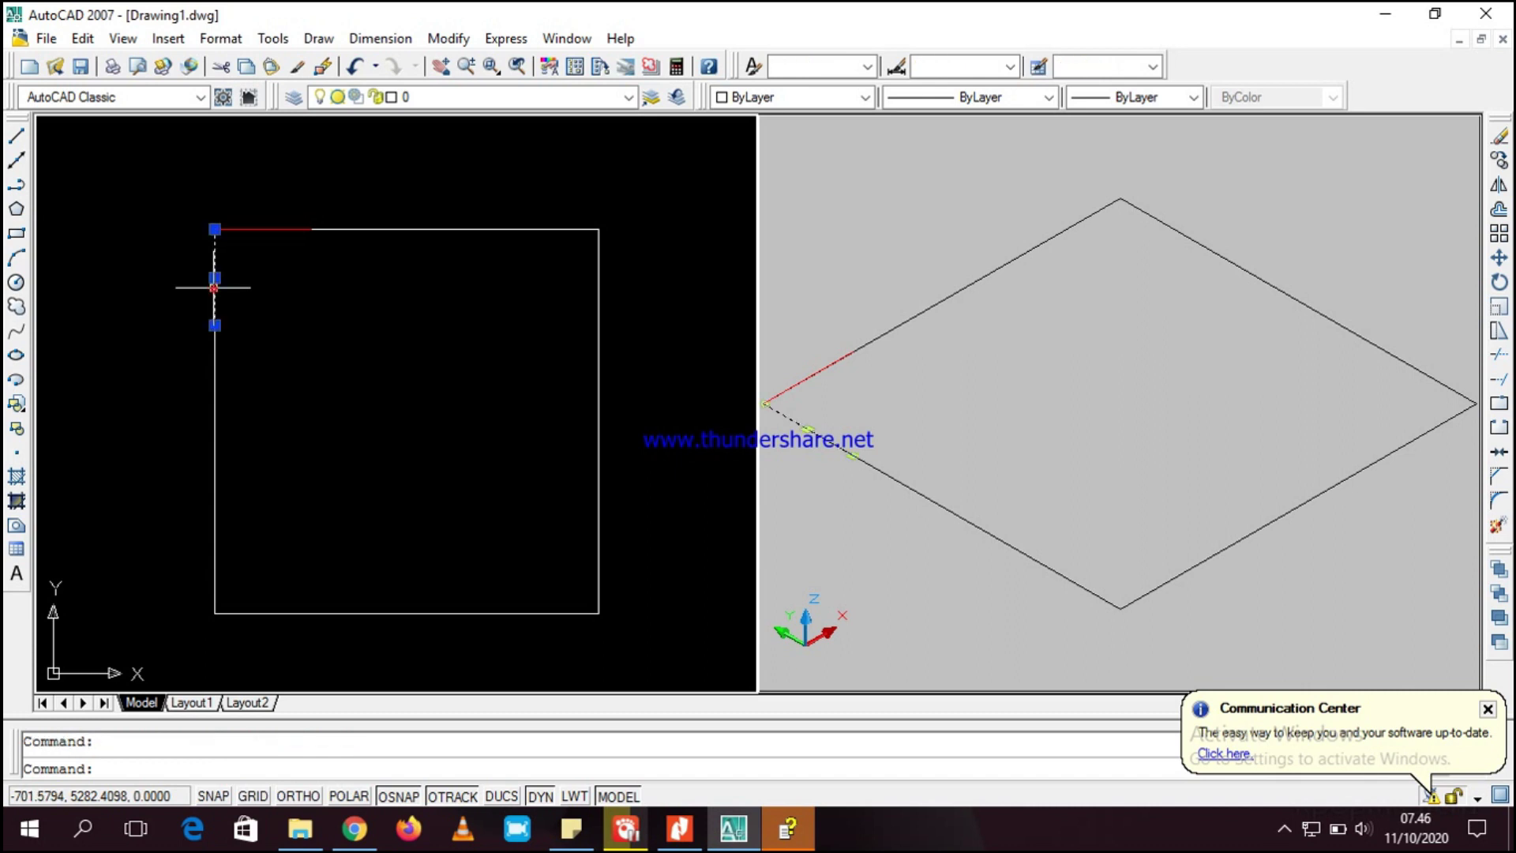
click(856, 98)
click(837, 152)
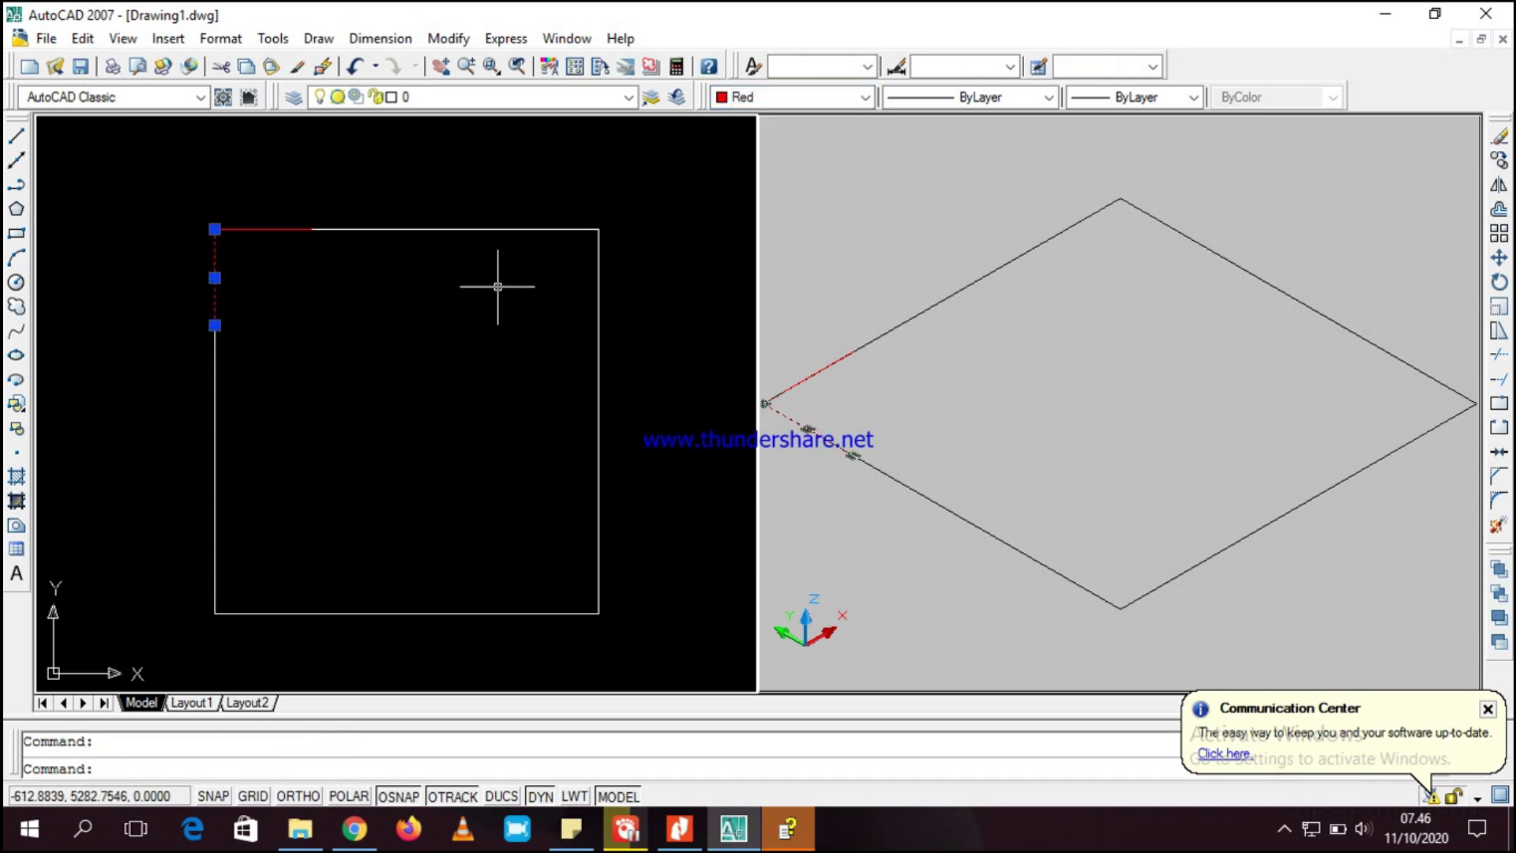
key(Escape)
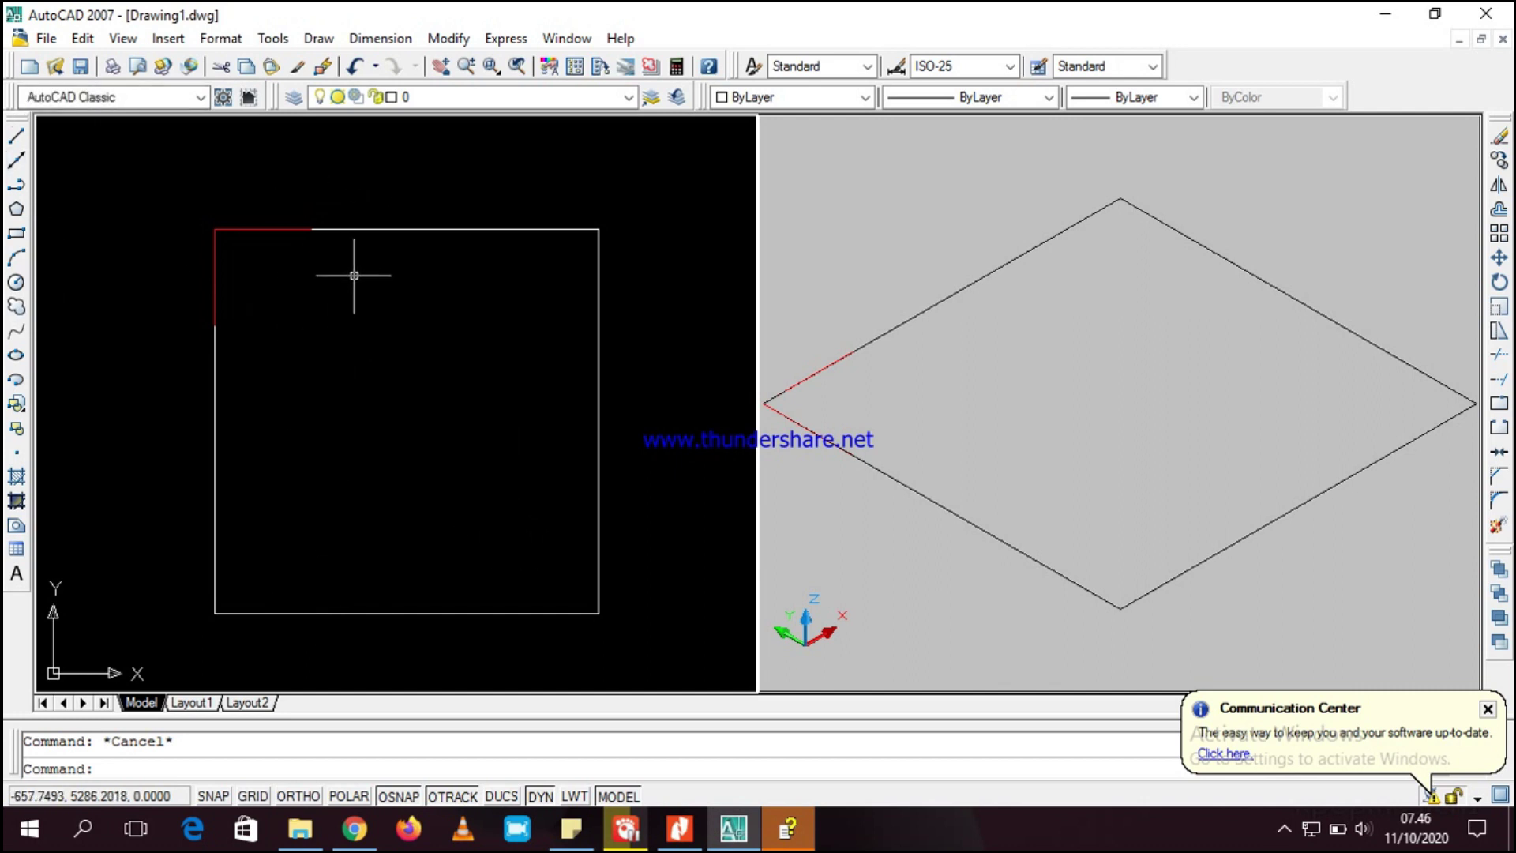
- Switch to MODUL PALLET.pdf in Nitro Pro, read the instructions from step 9 to step 11, and return to the AutoCAD drawing
click(679, 828)
scroll(789, 521, down, 10)
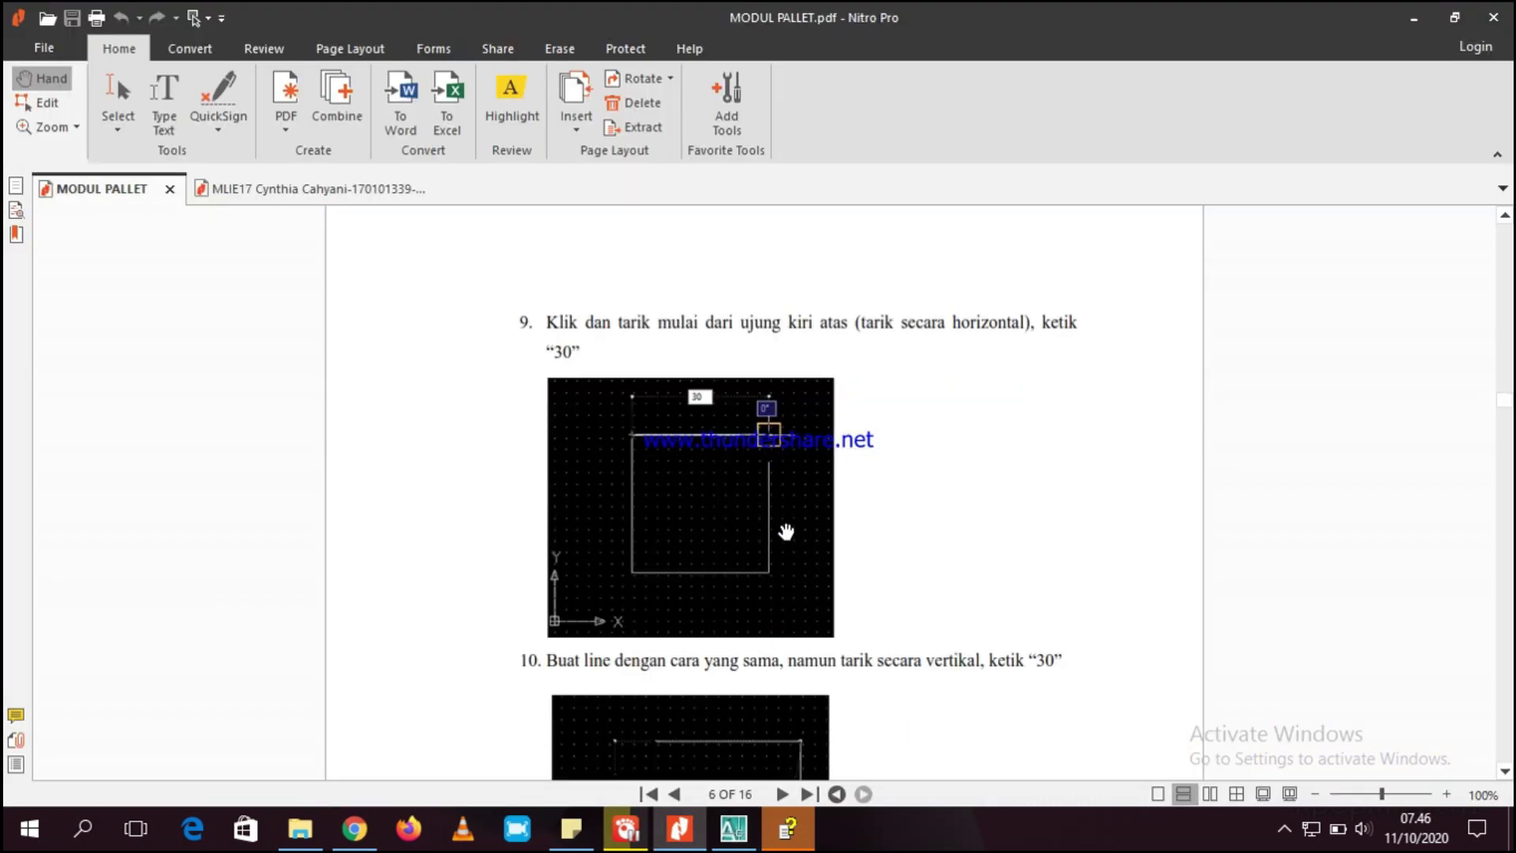
scroll(815, 519, up, 1)
scroll(816, 519, down, 10)
scroll(817, 519, up, 2)
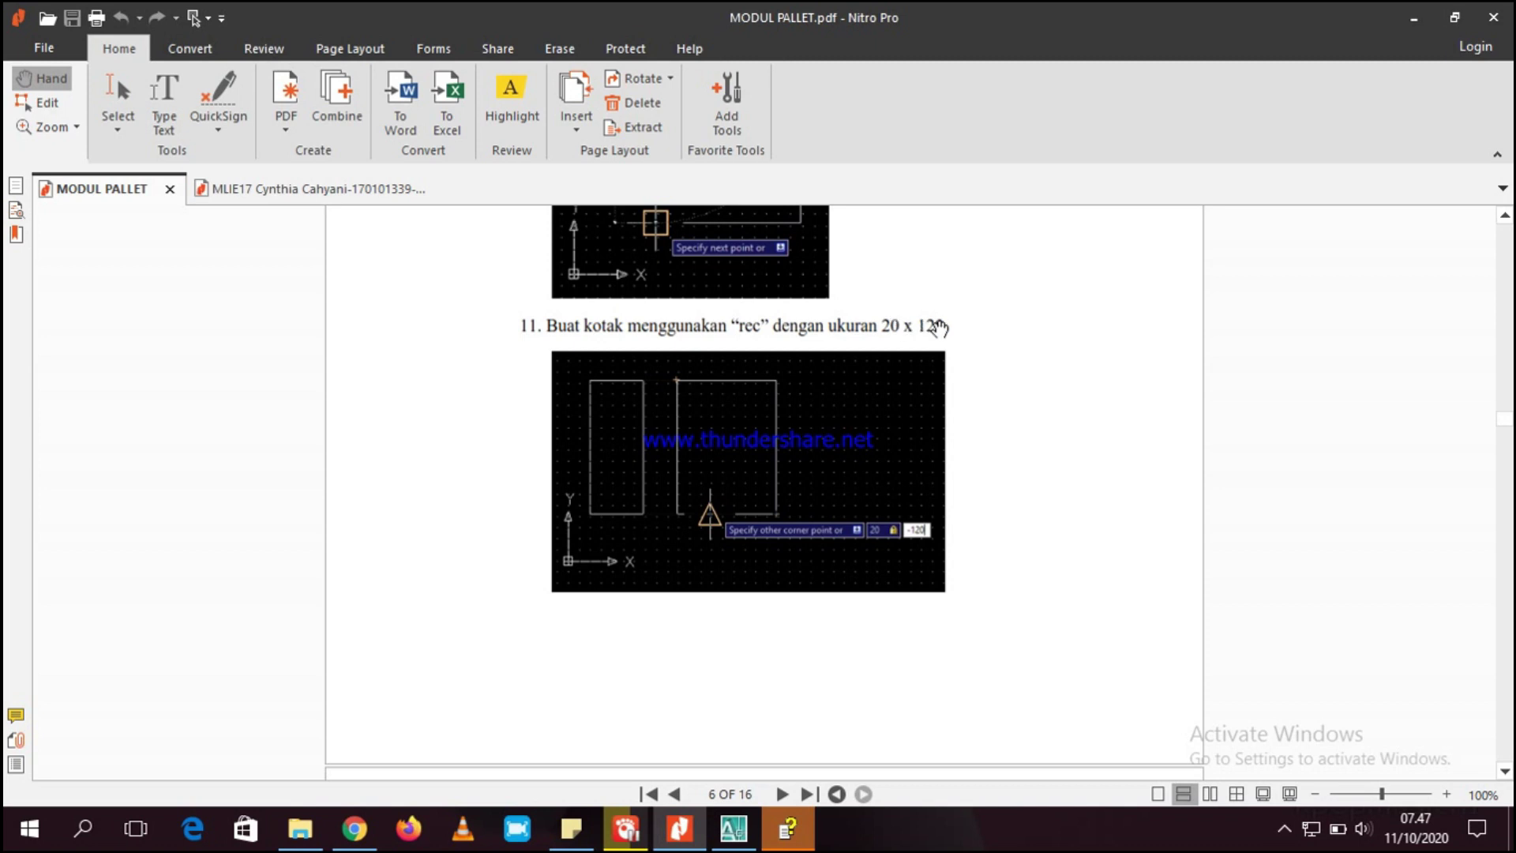
click(1413, 17)
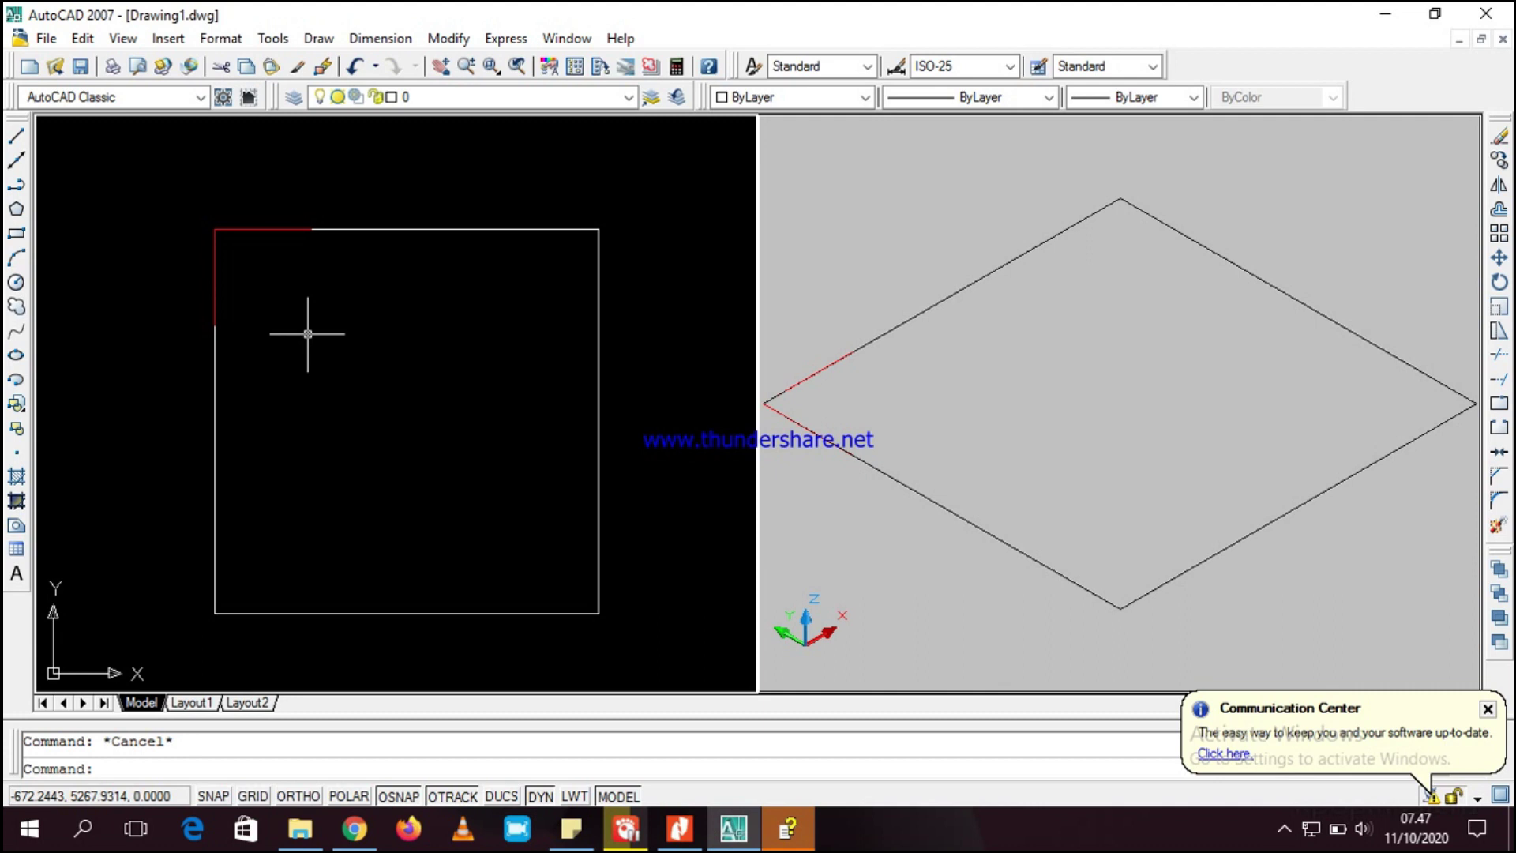
- Draw a rectangle with its first corner at the right end of the red top-edge line and its opposite corner offset by 20, -120
text(rec)
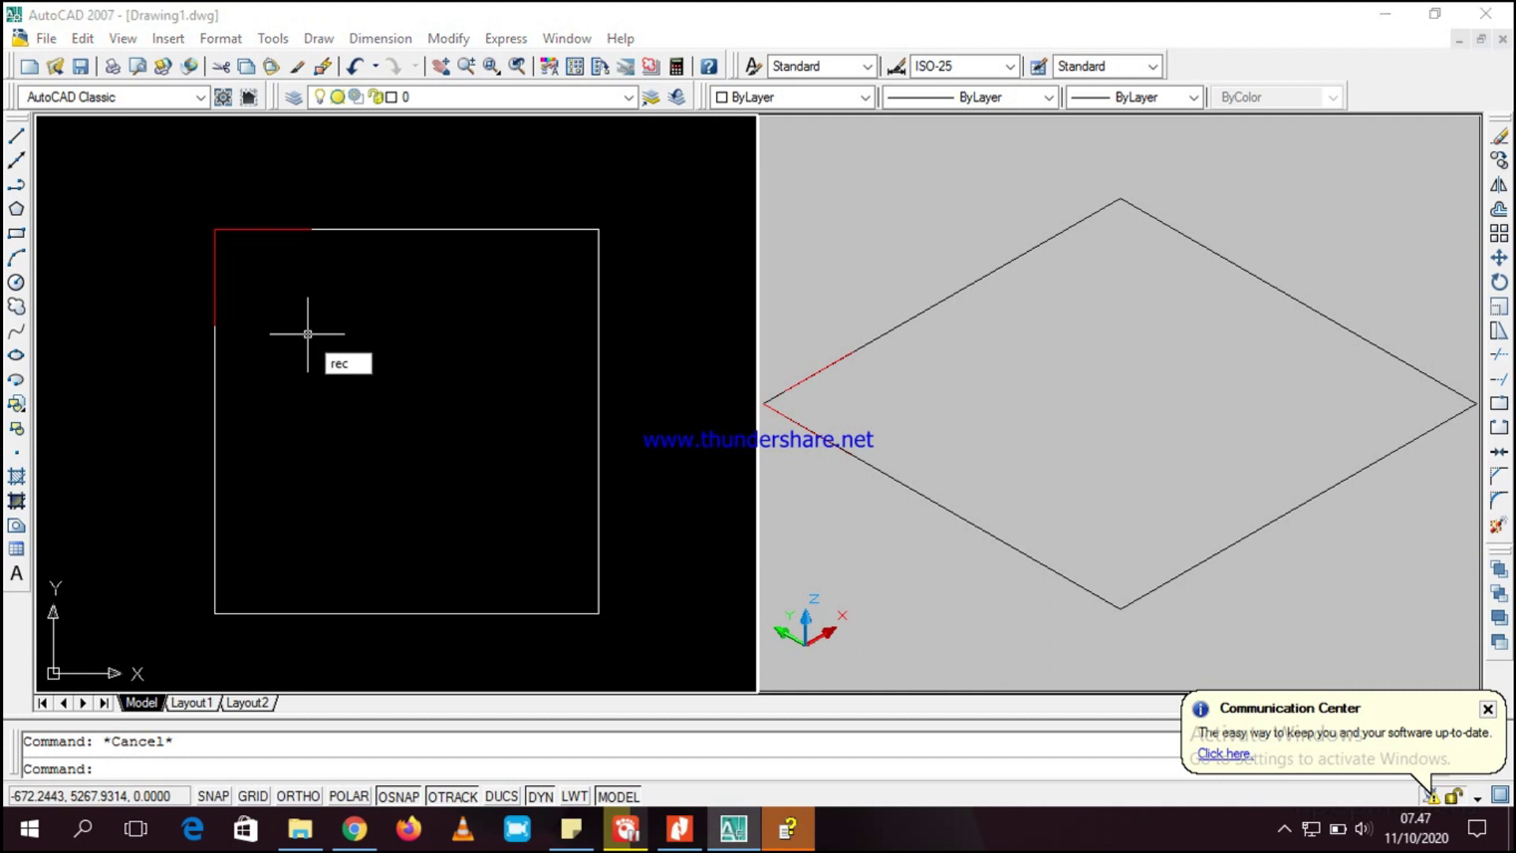
key(Return)
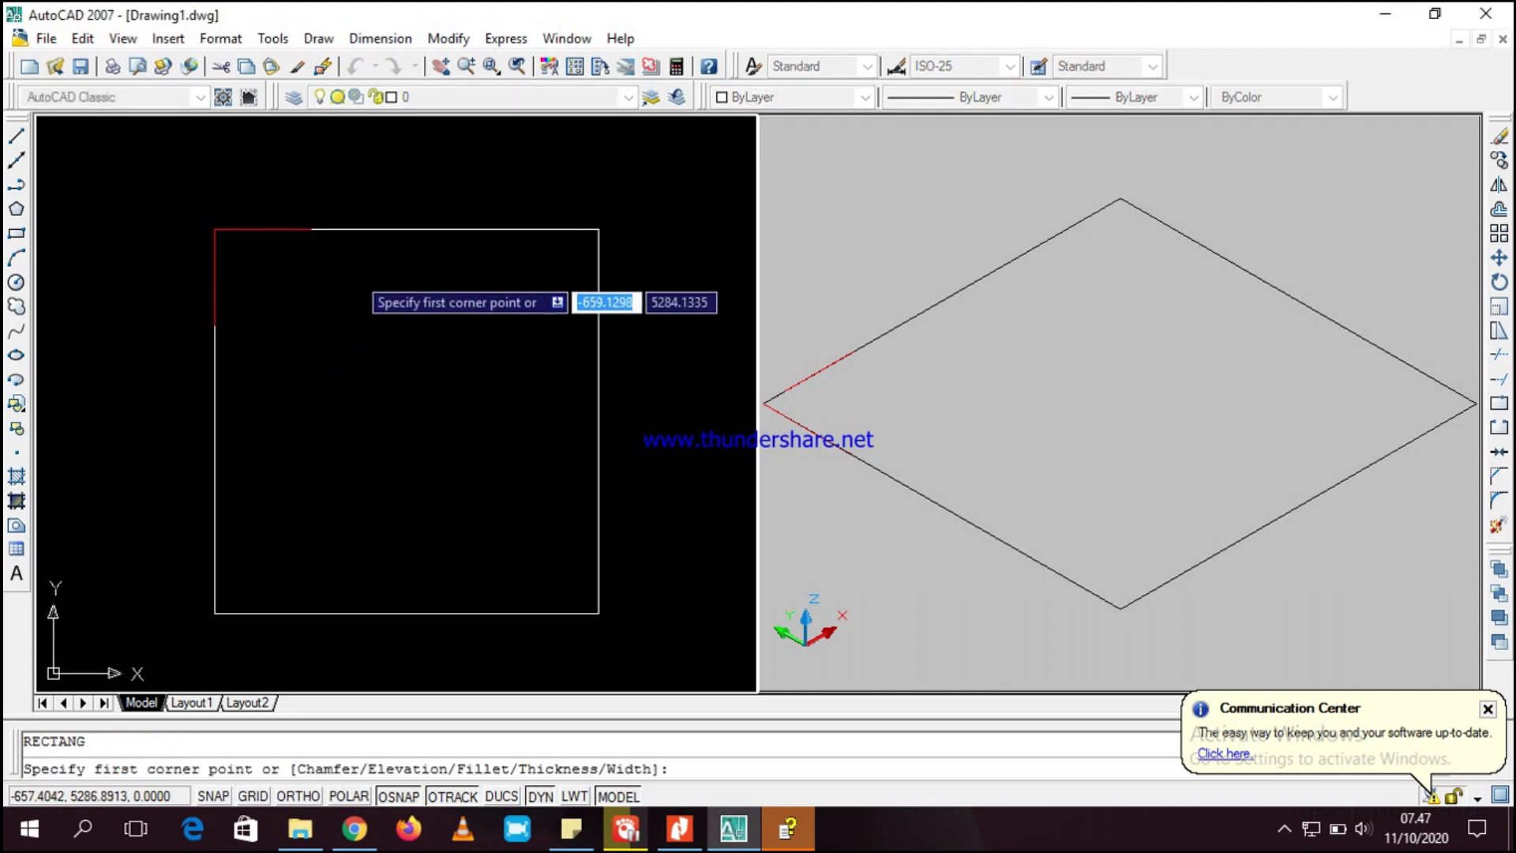
click(311, 229)
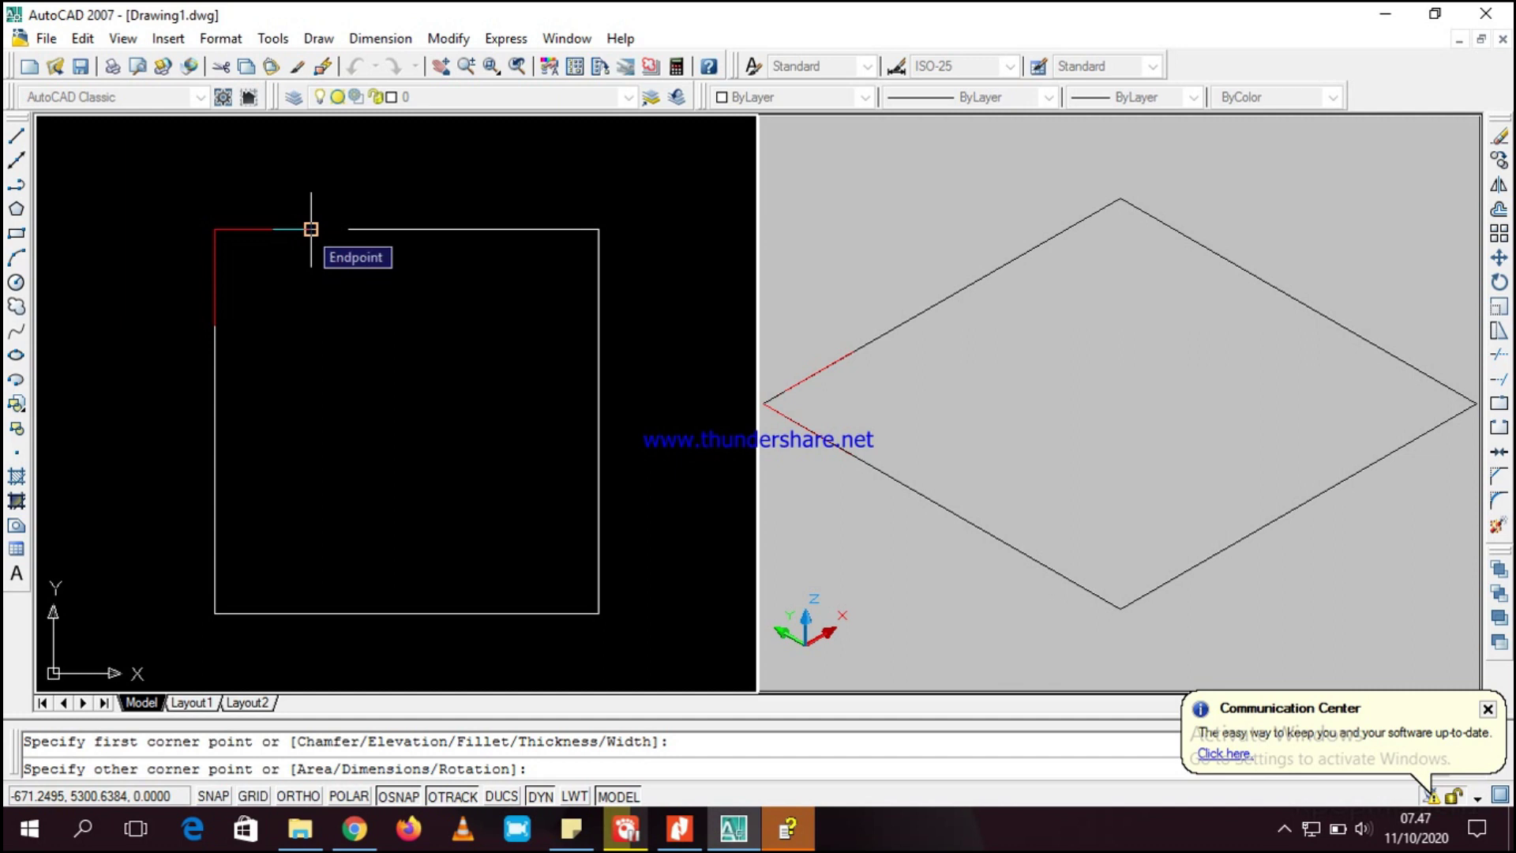
text(2)
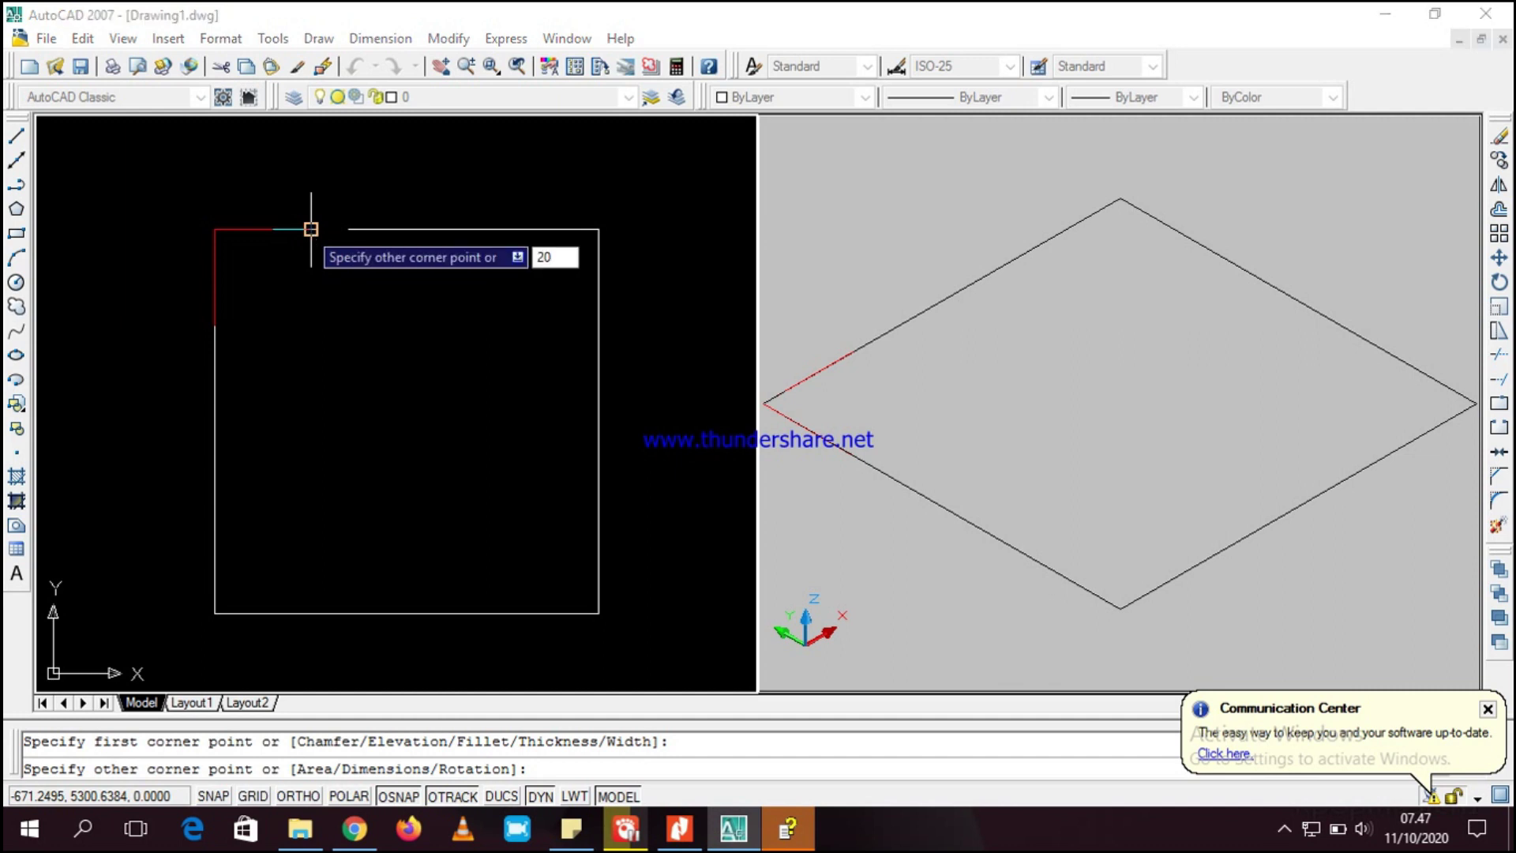
text(0)
key(Tab)
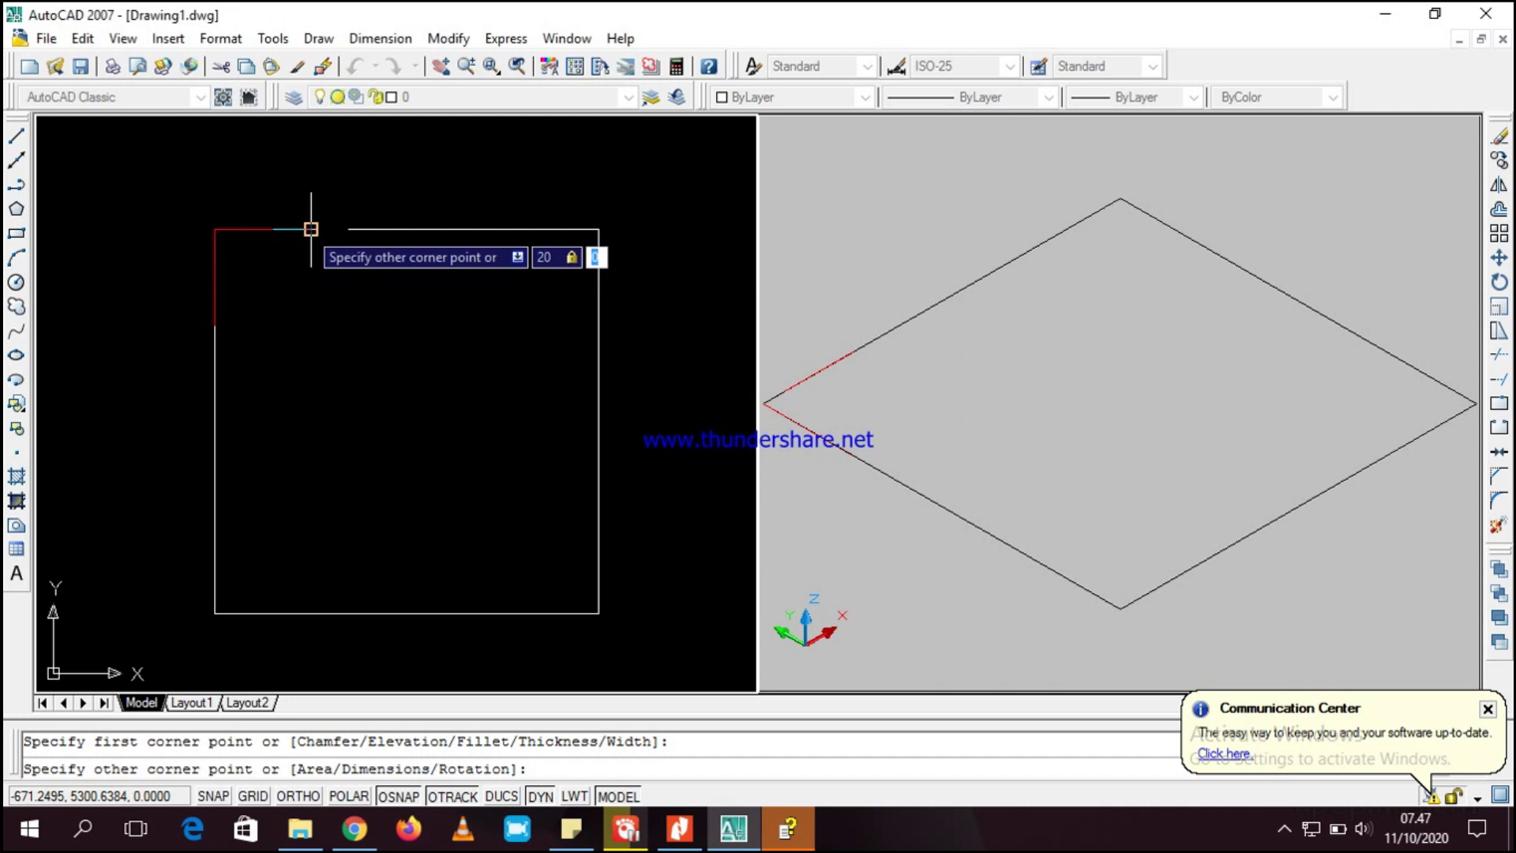
text(-12)
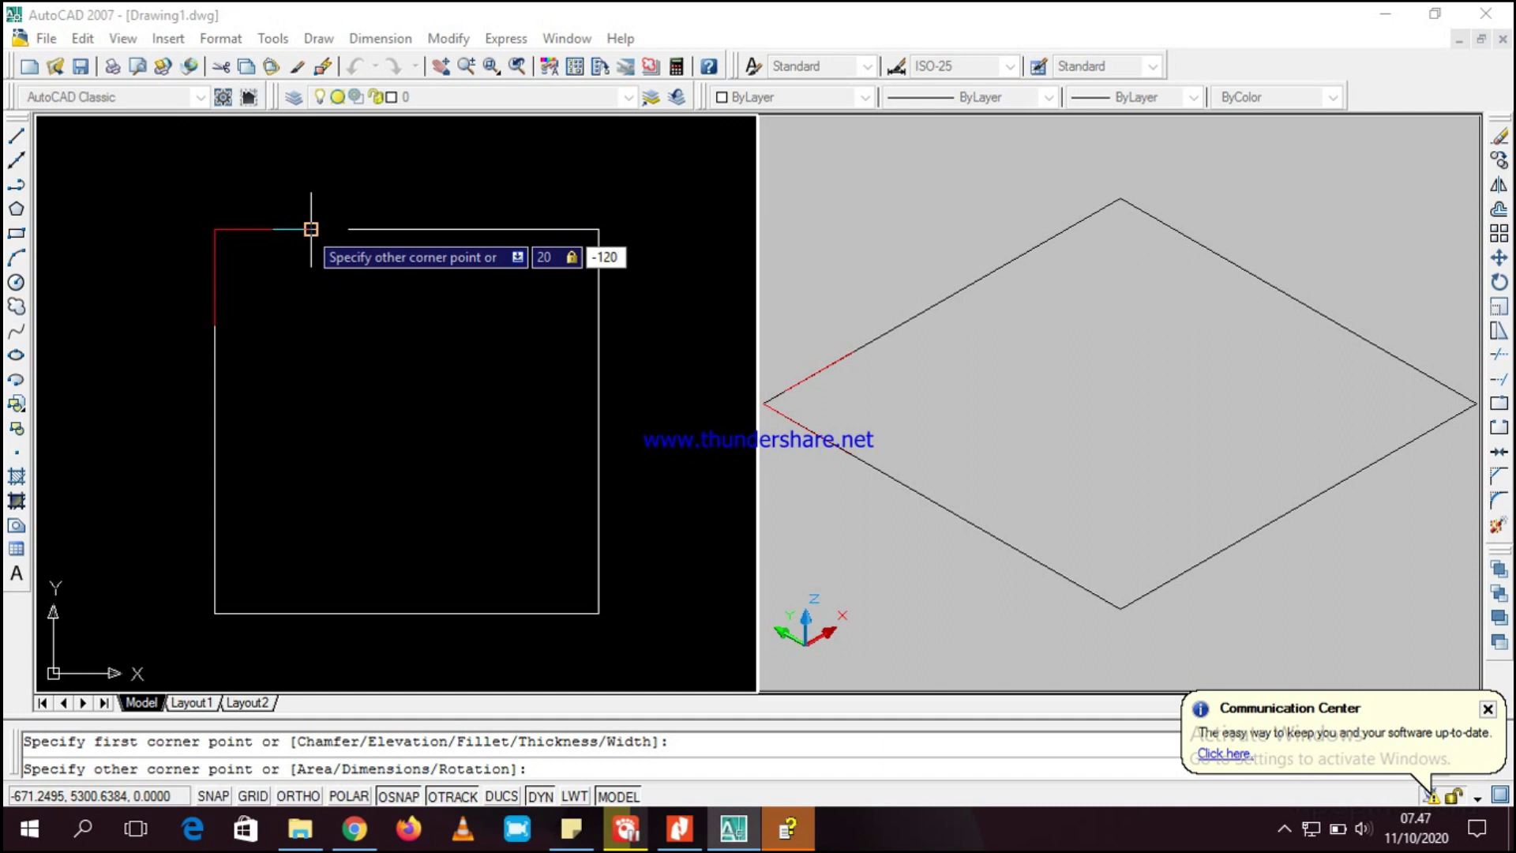
key(Return)
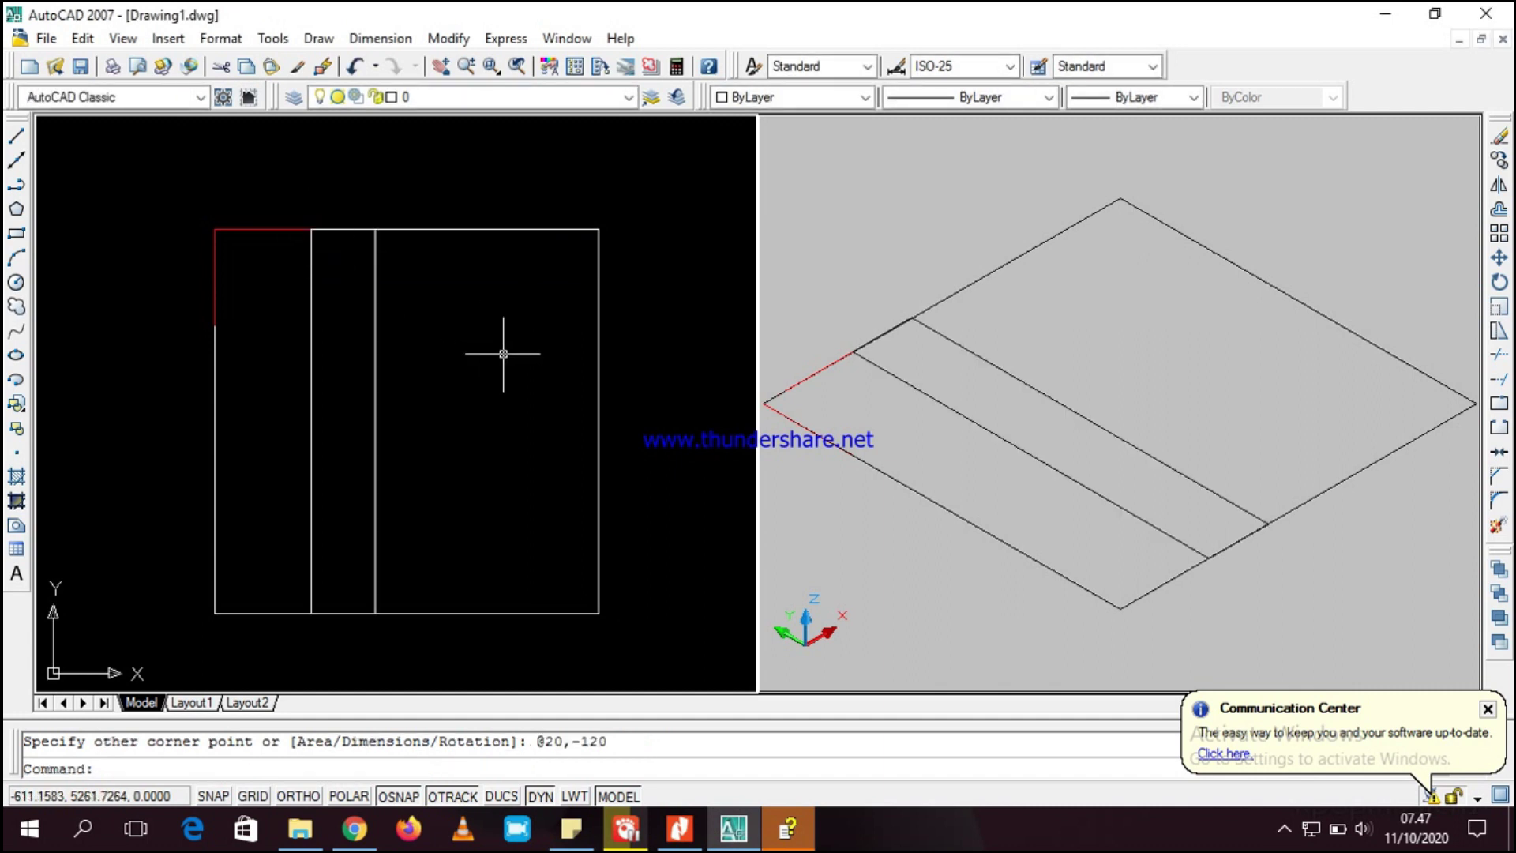
- Try to copy the narrow rectangle 40 units to the right, using its top-left corner as base point, and undo the copy
click(374, 279)
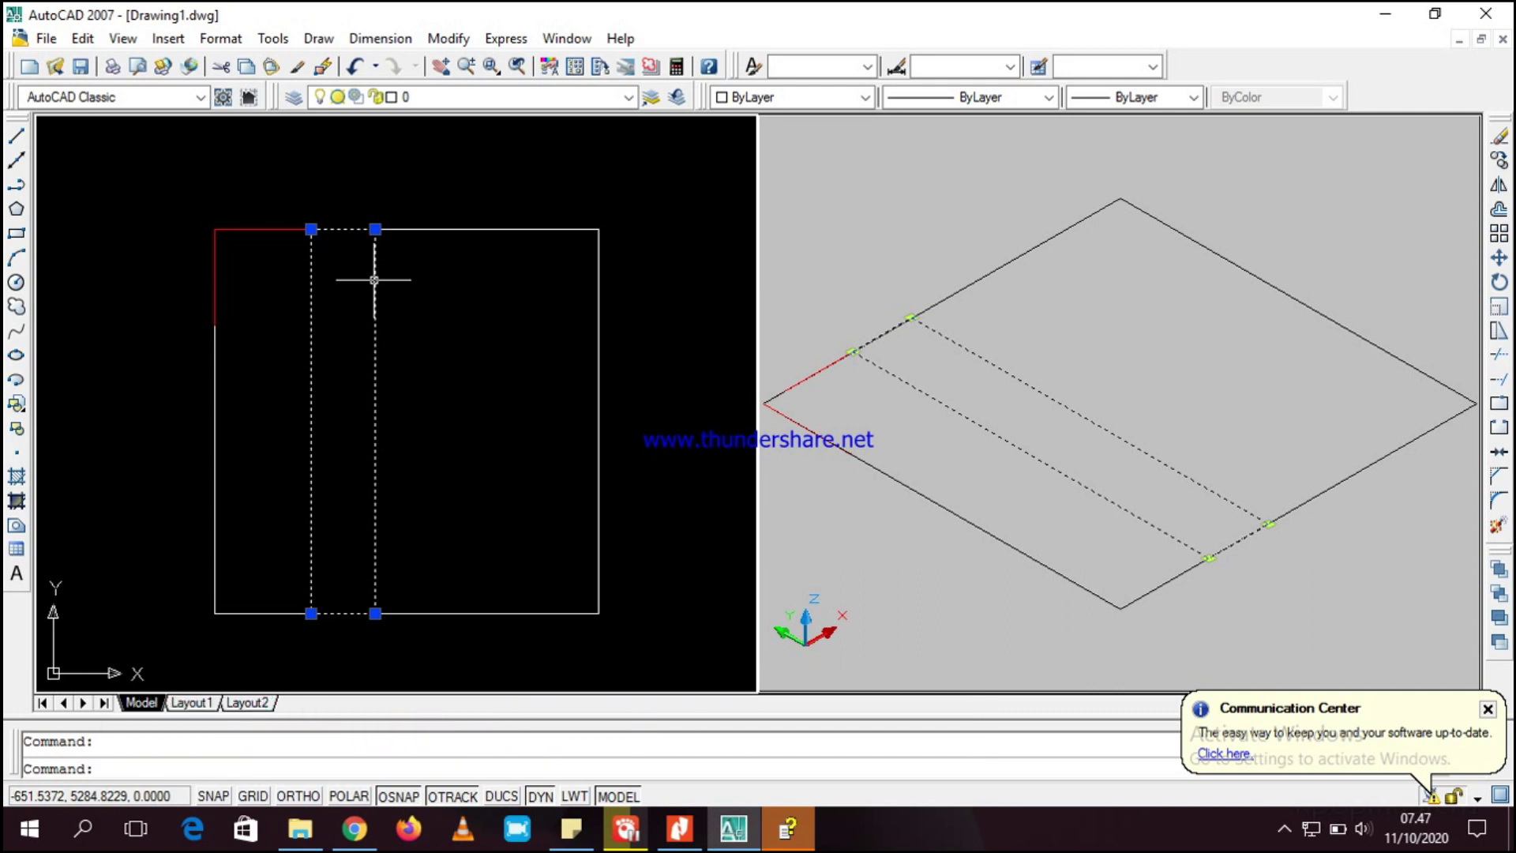
text(co)
key(Return)
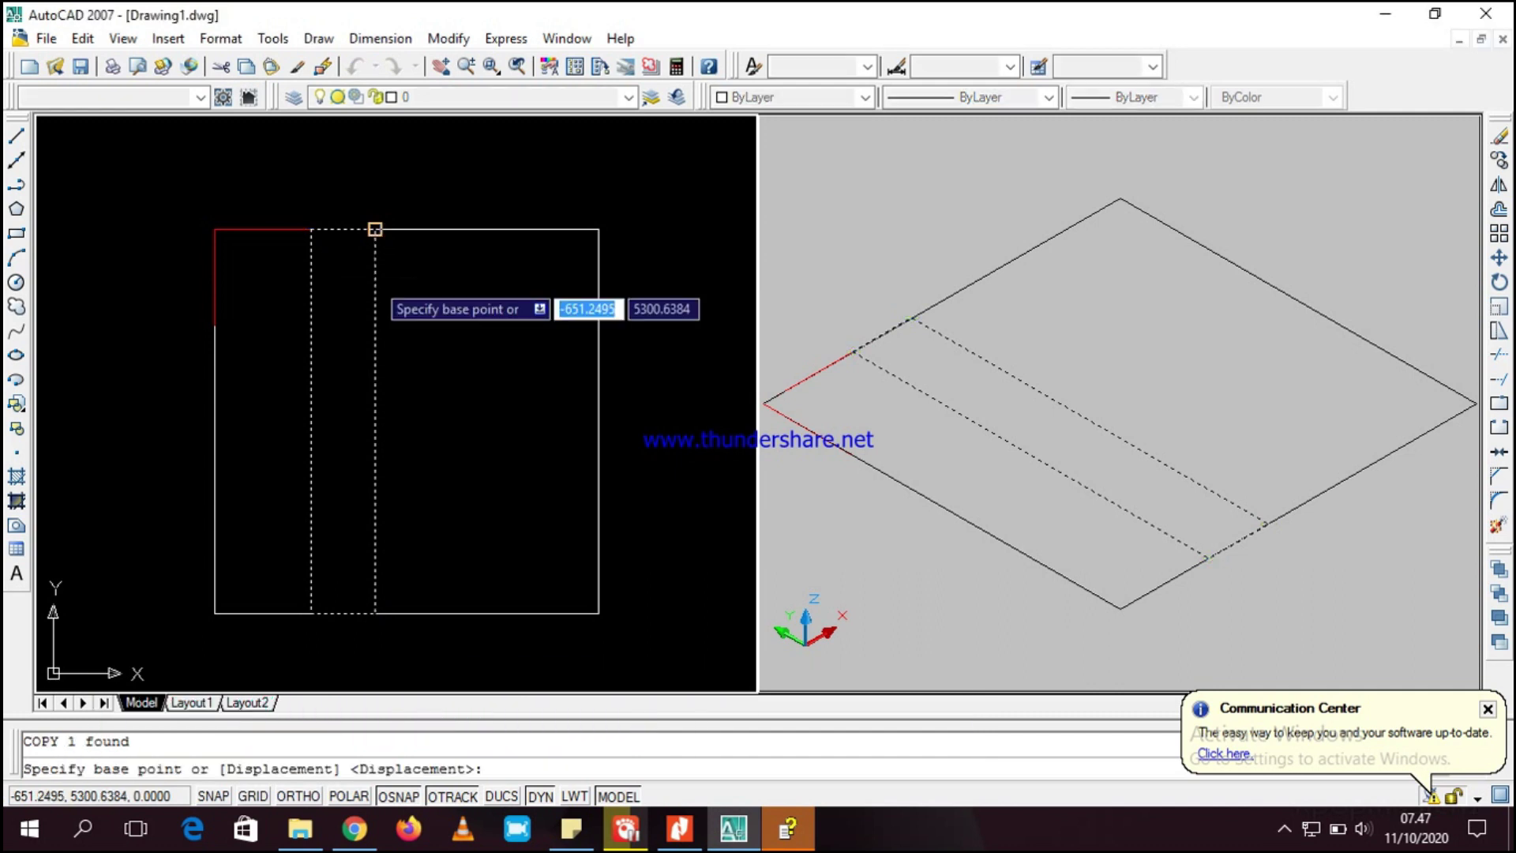
click(311, 229)
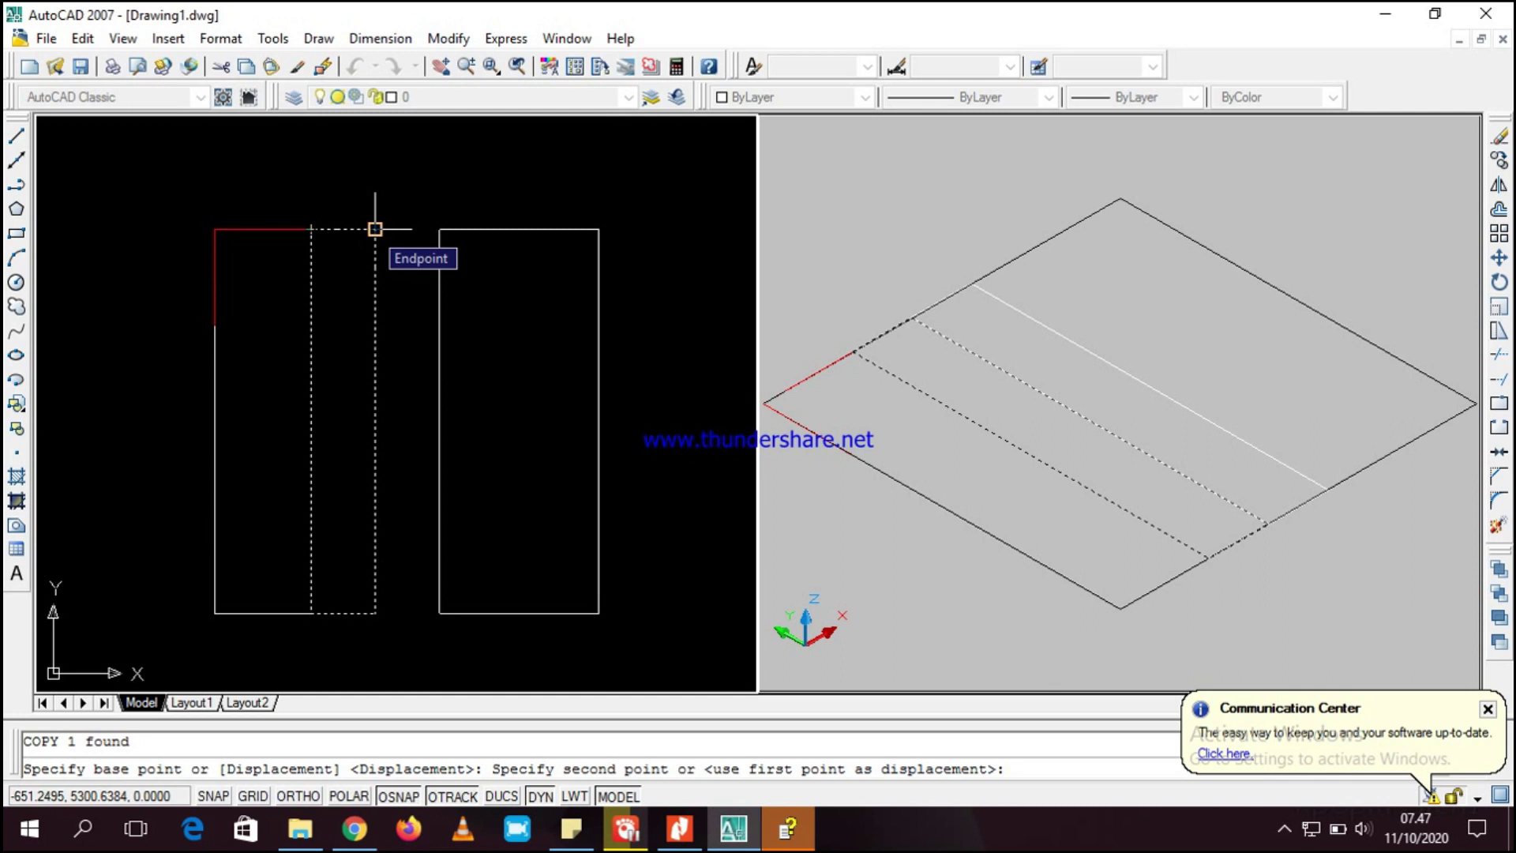
text(40)
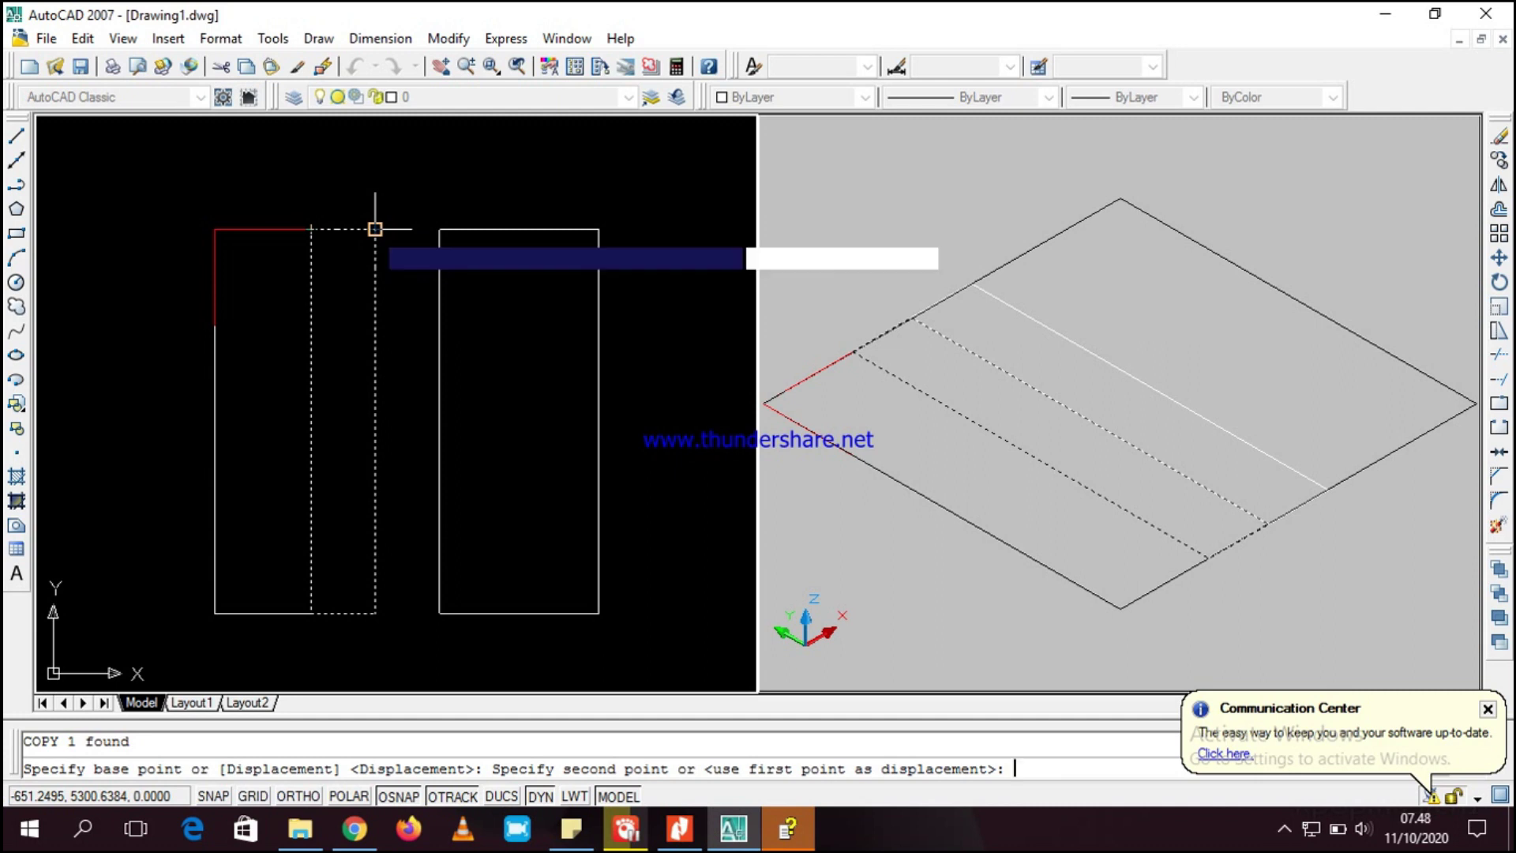
key(Return)
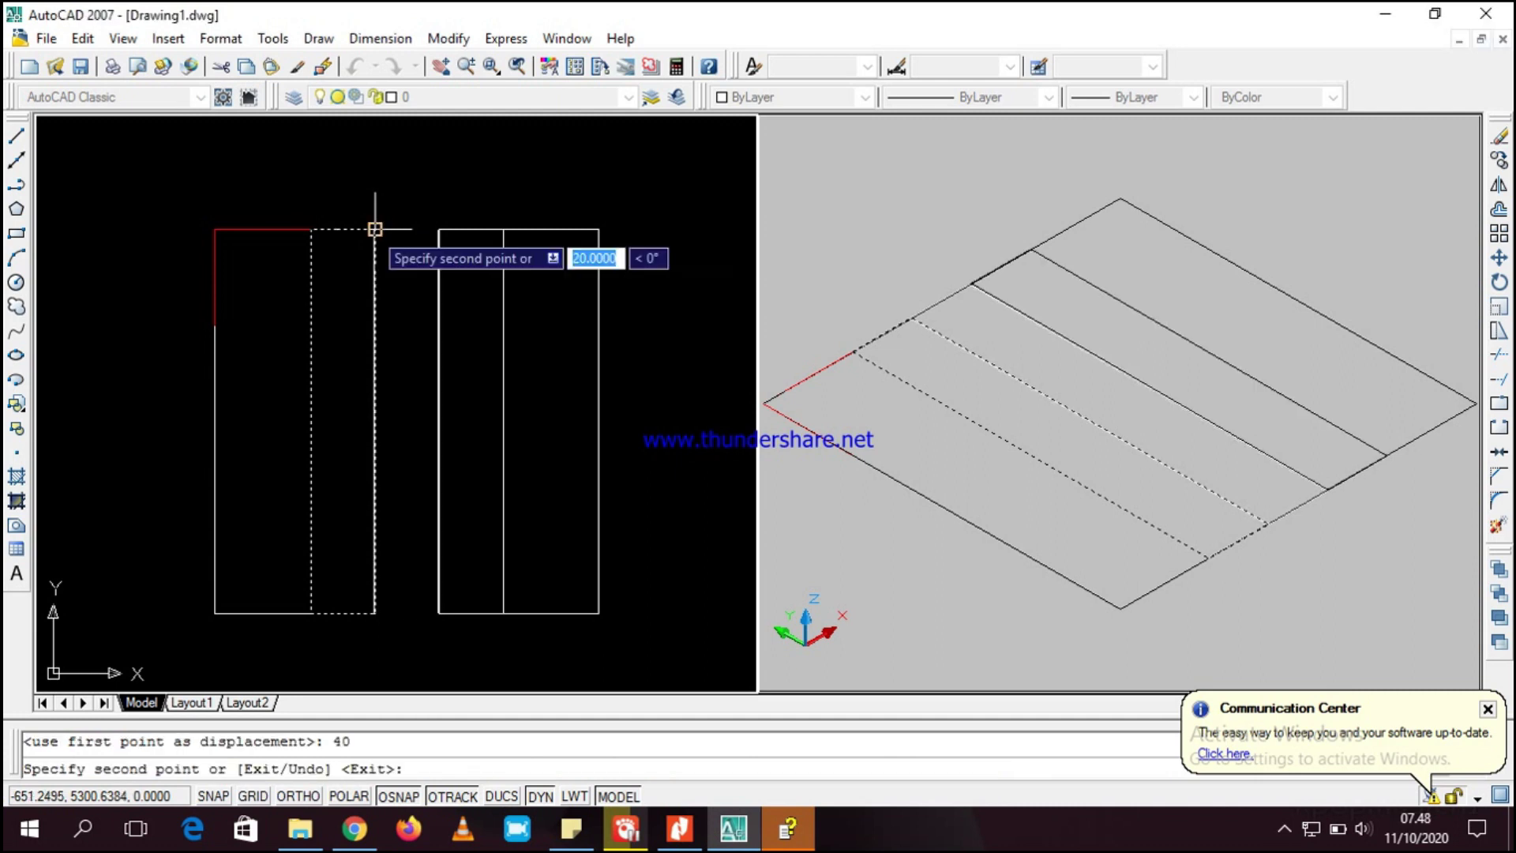
key(Escape)
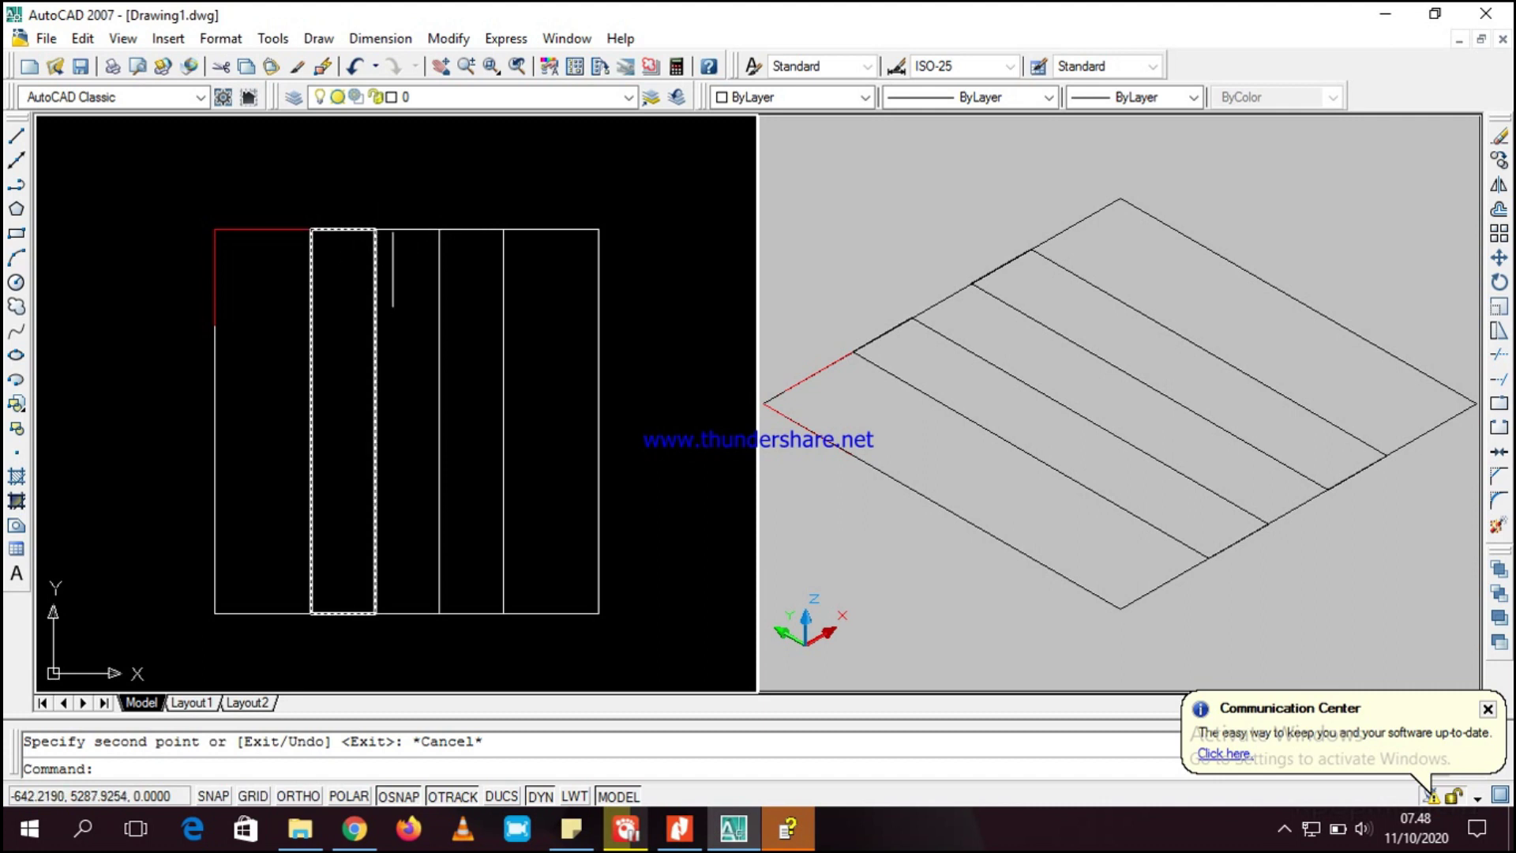
key(ctrl+z)
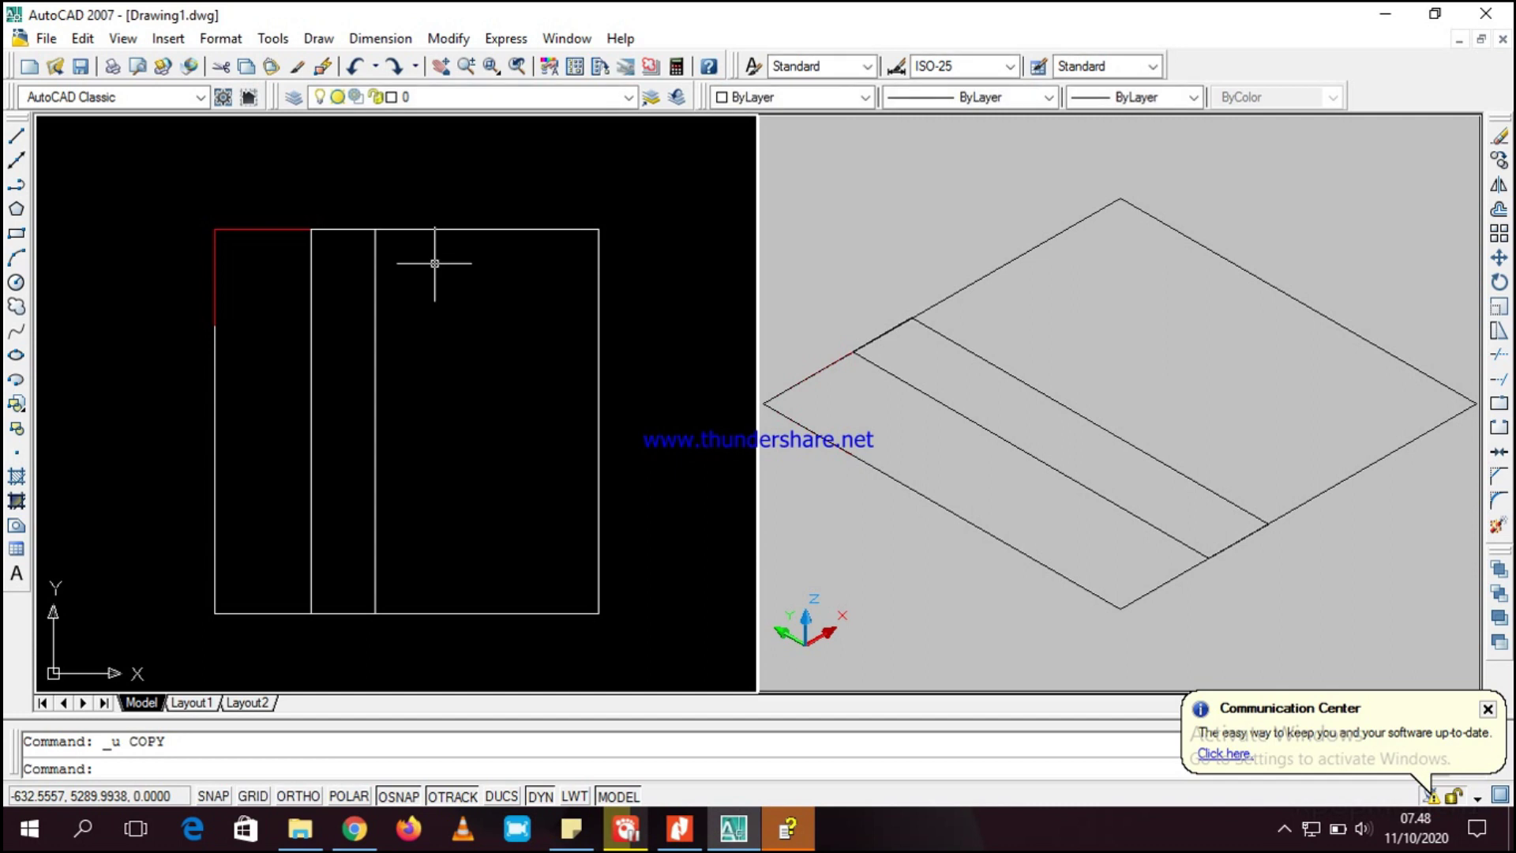
- Copy the narrow rectangle 40 units to the right, using its top-left corner as base point
click(376, 247)
text(co)
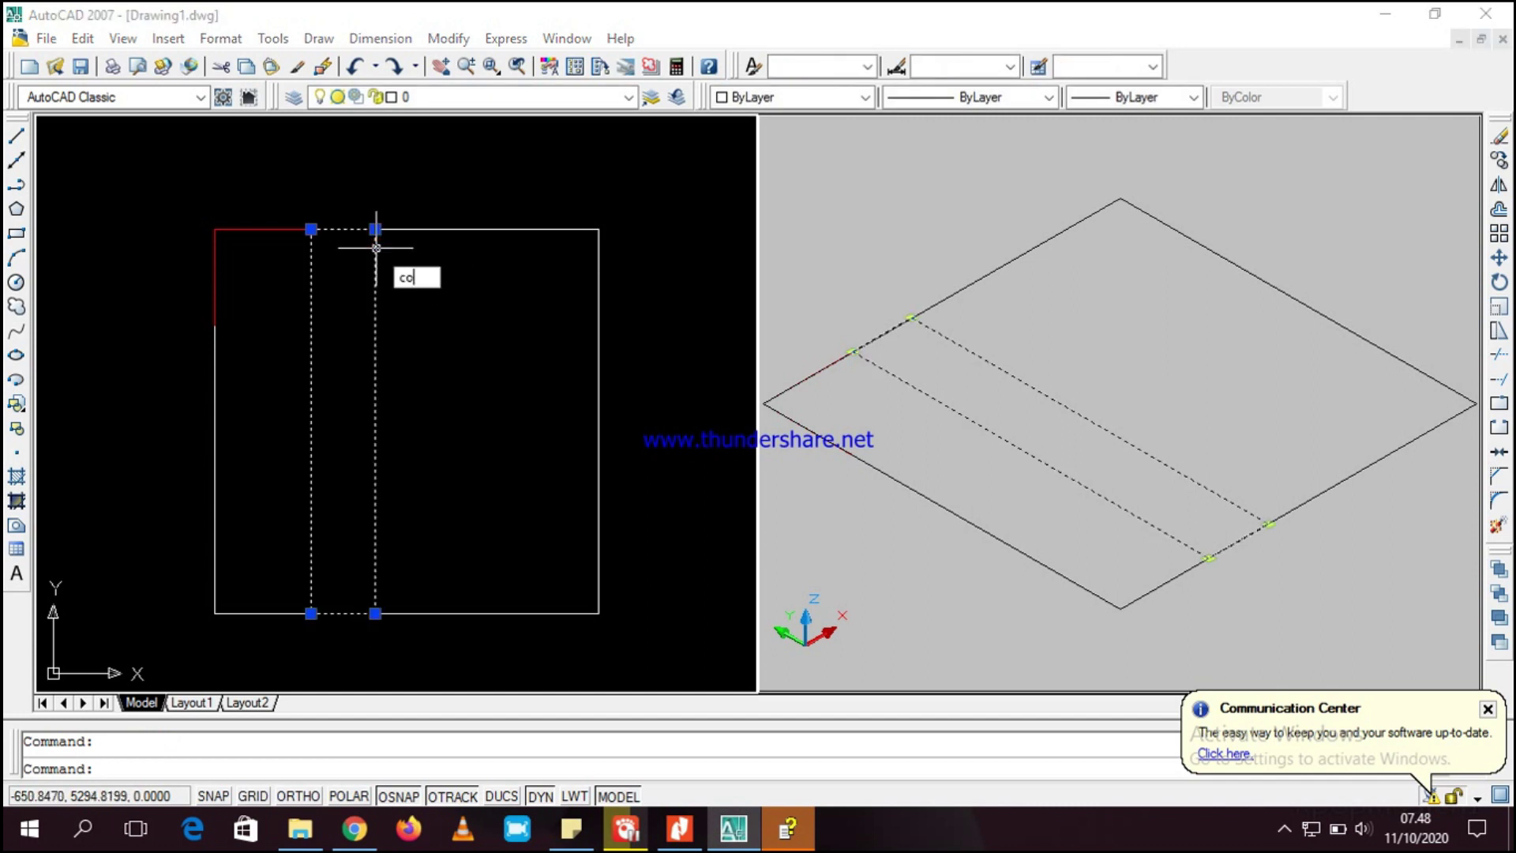
key(Return)
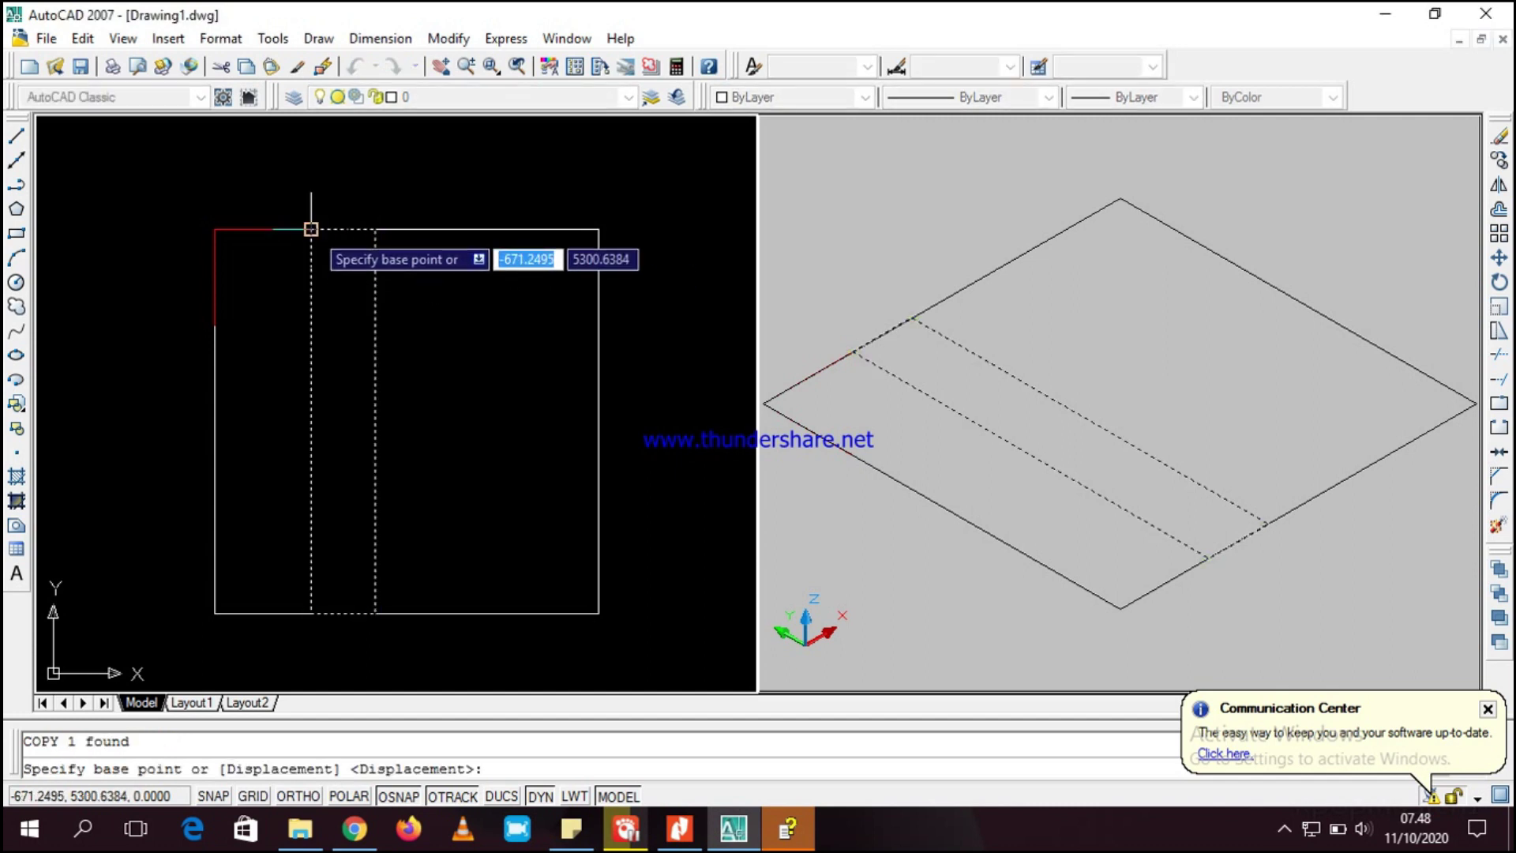
click(311, 229)
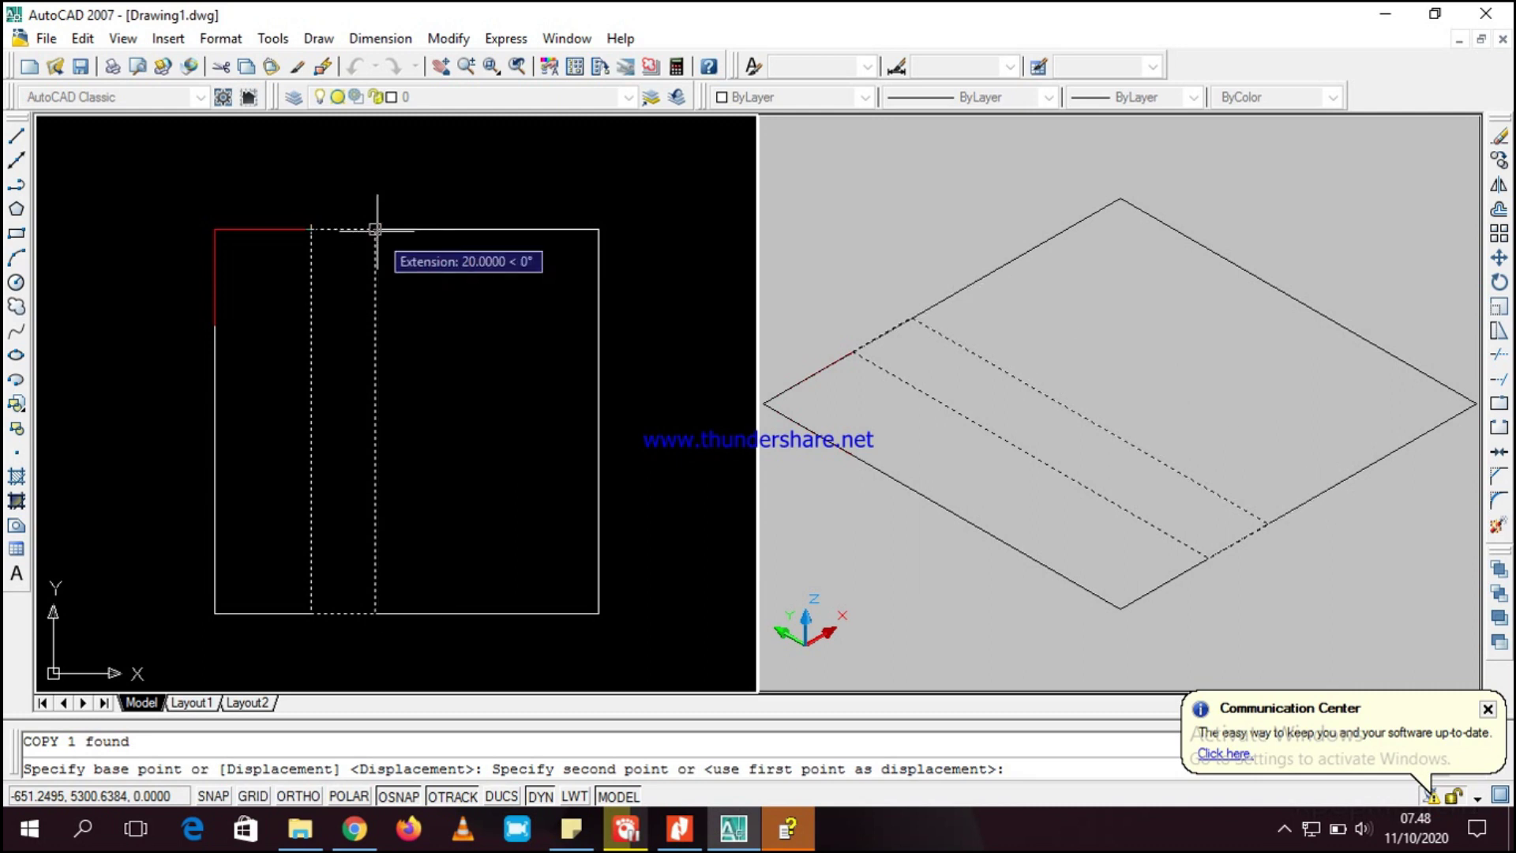
text(40)
key(Return)
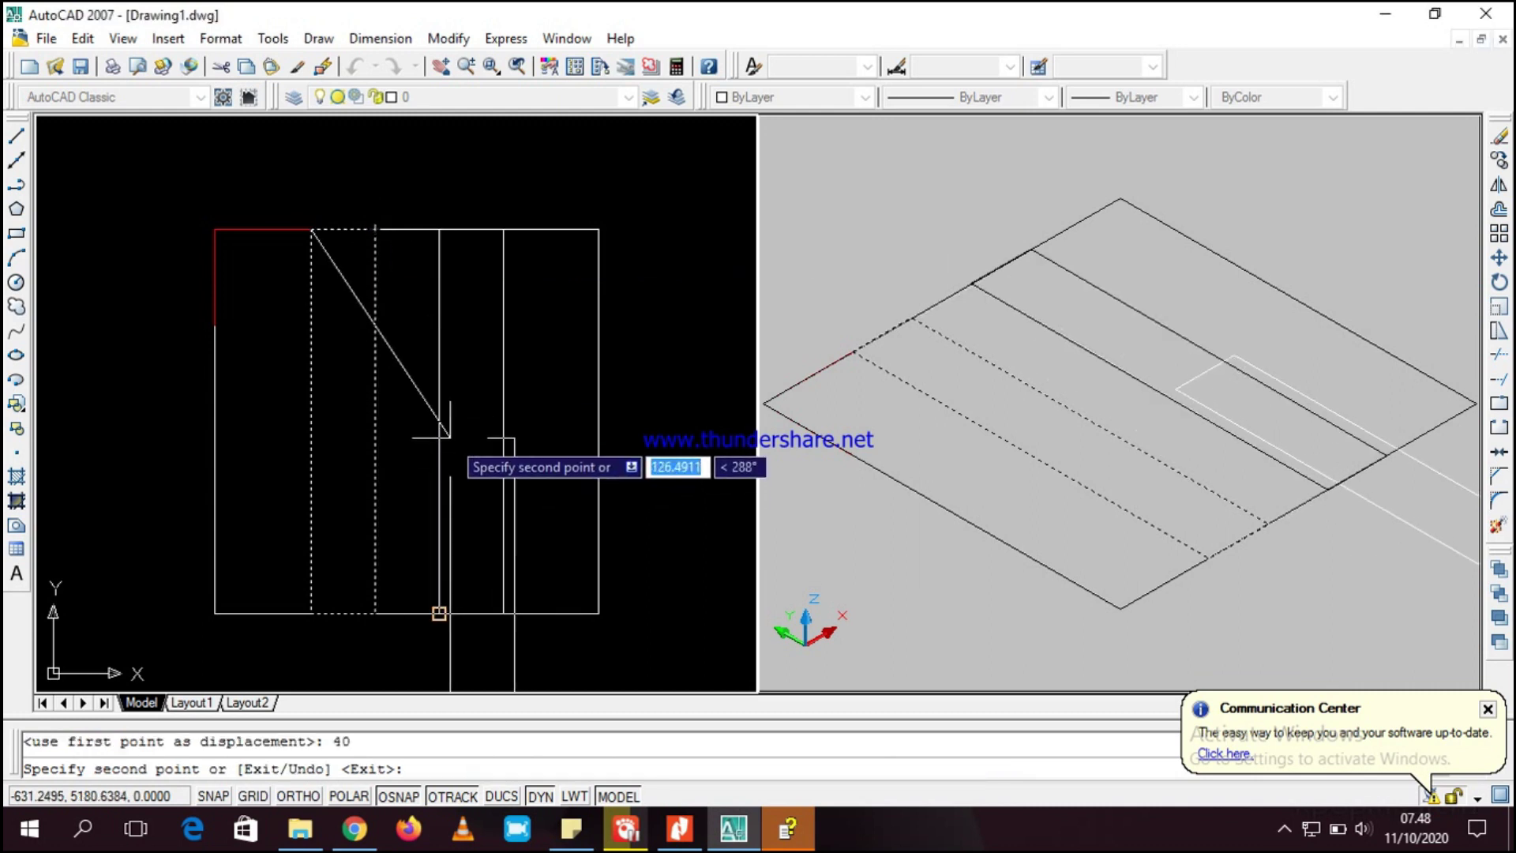
key(Escape)
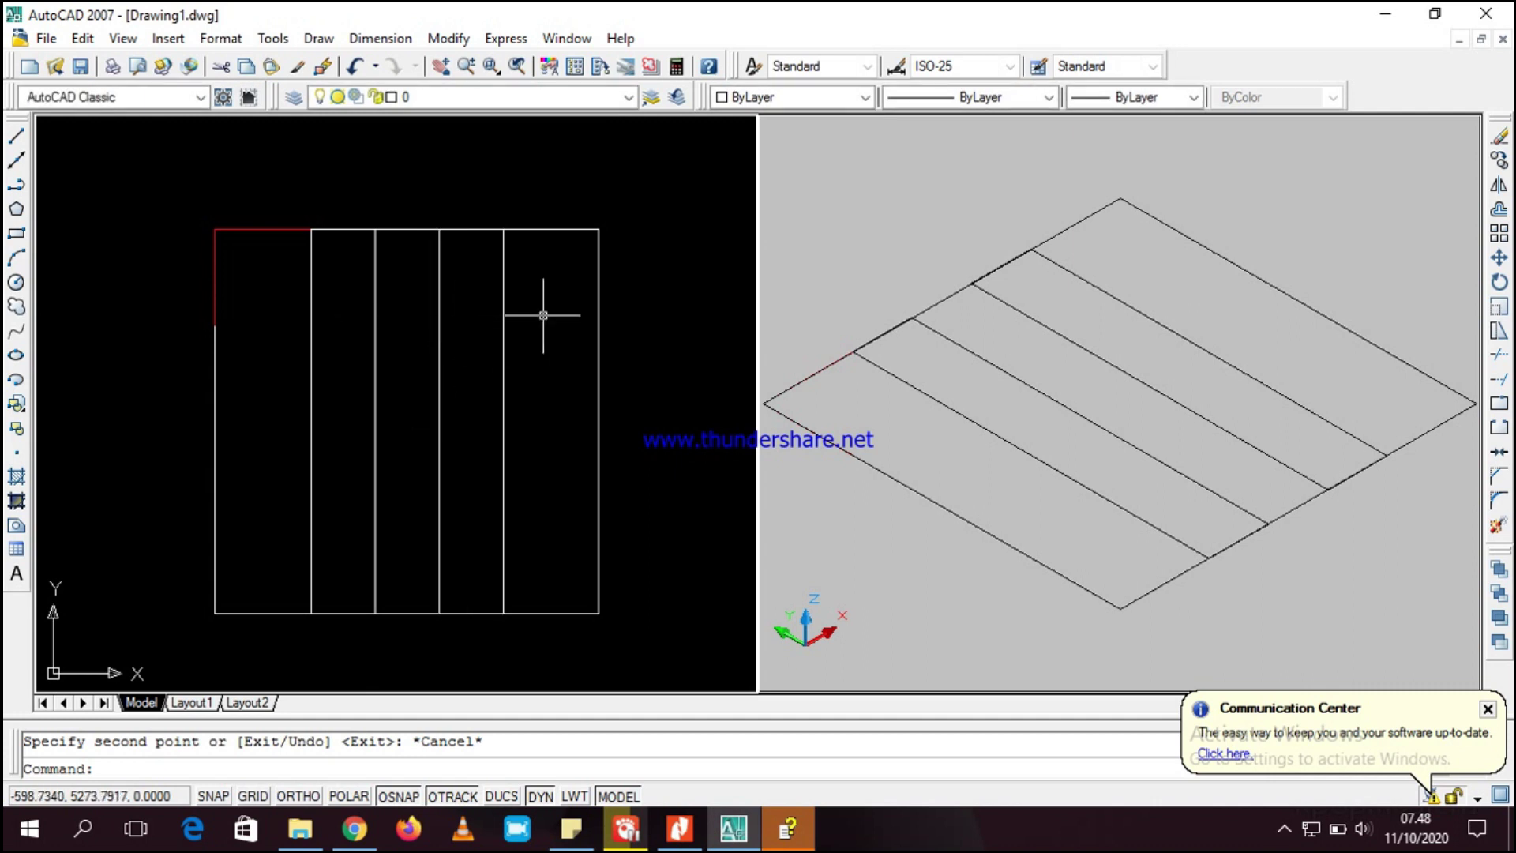
click(264, 182)
click(212, 169)
click(270, 304)
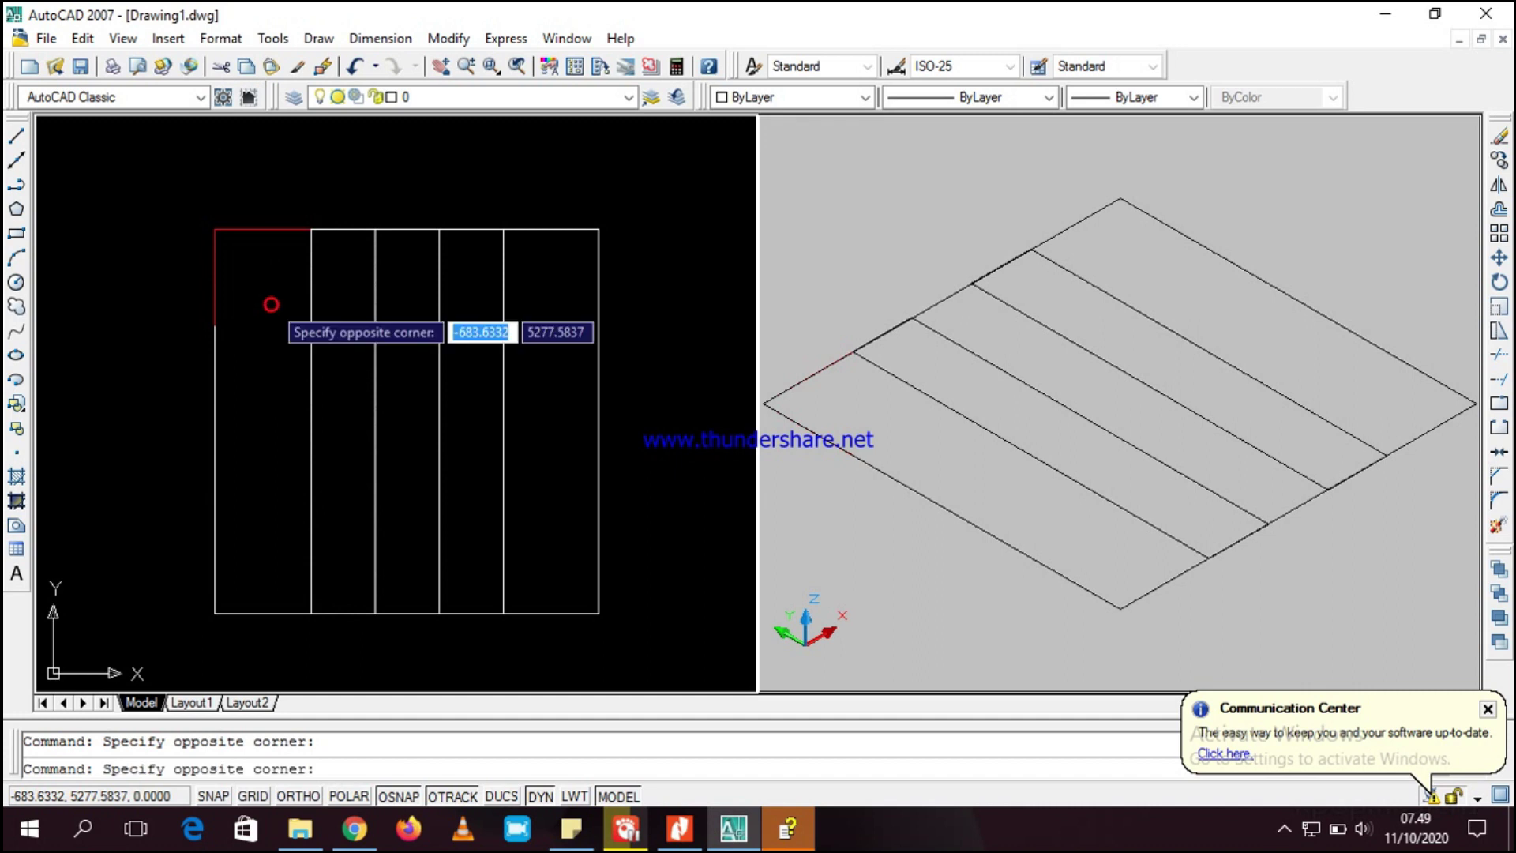
click(534, 456)
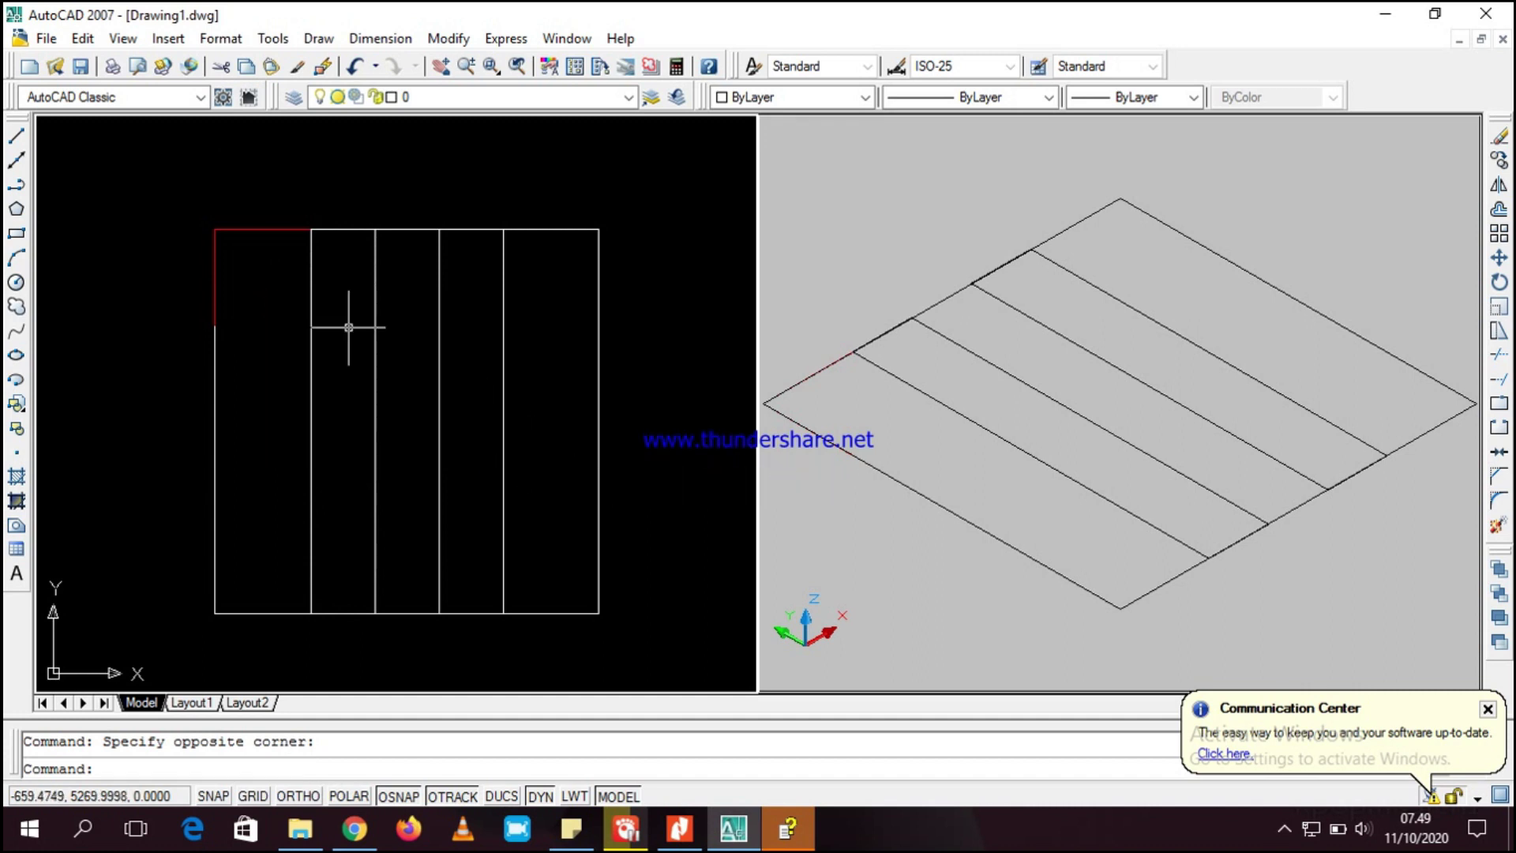
click(277, 298)
click(534, 452)
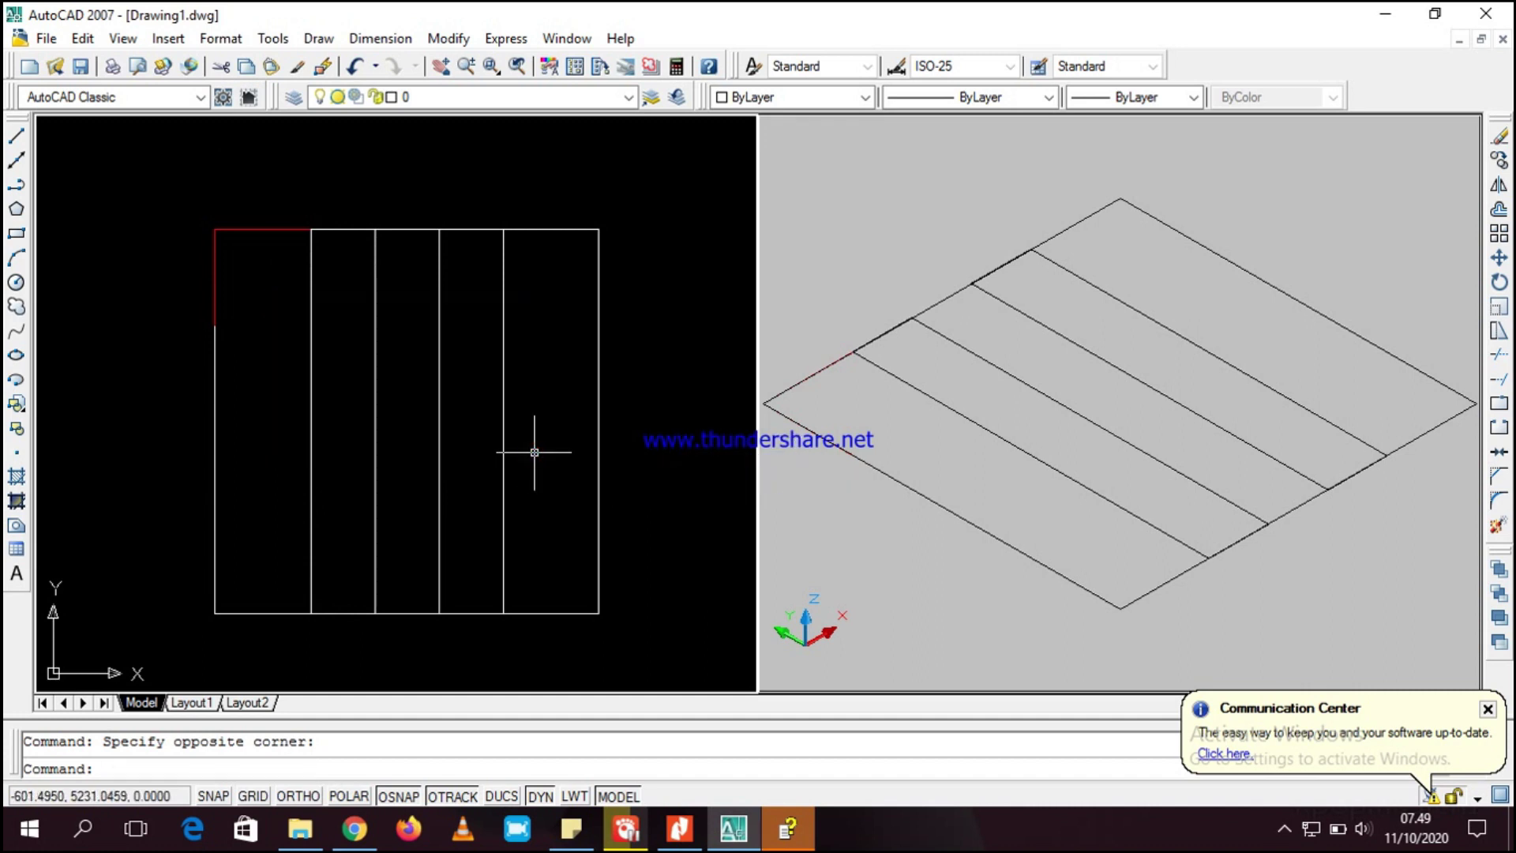
click(288, 180)
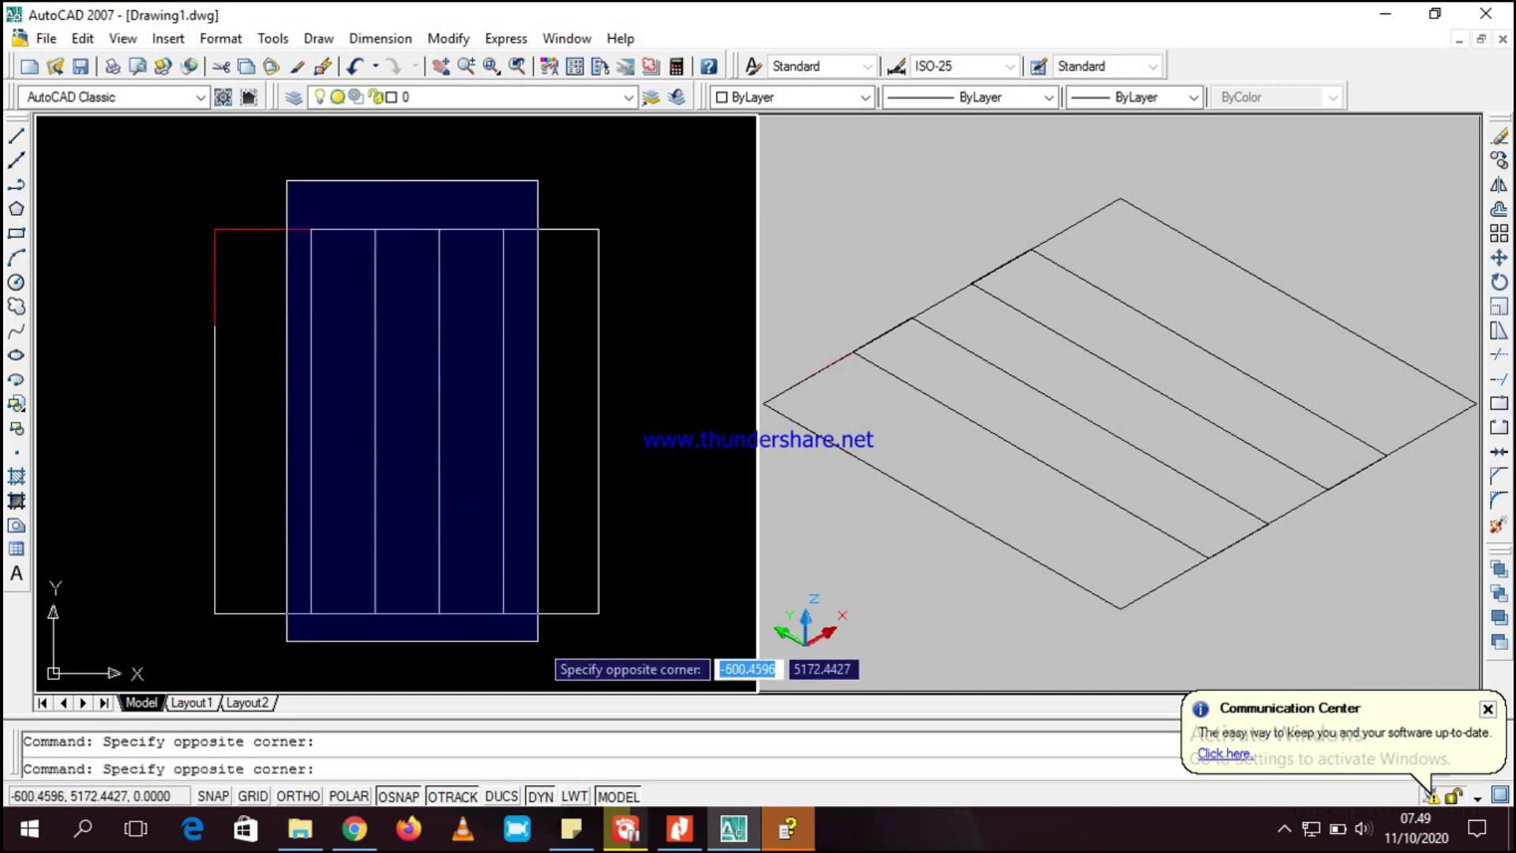
click(535, 643)
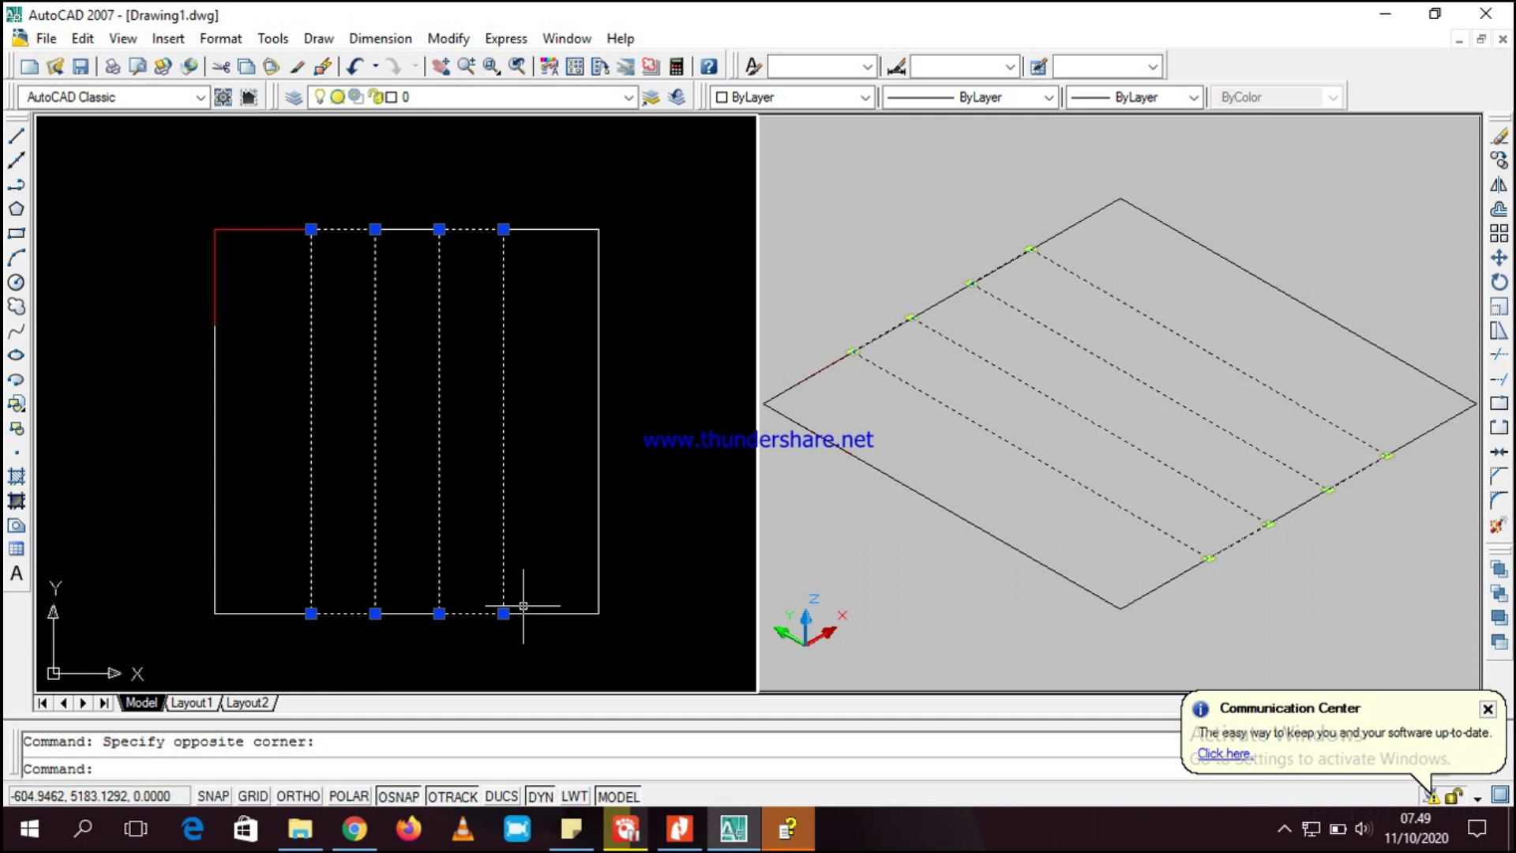
key(Escape)
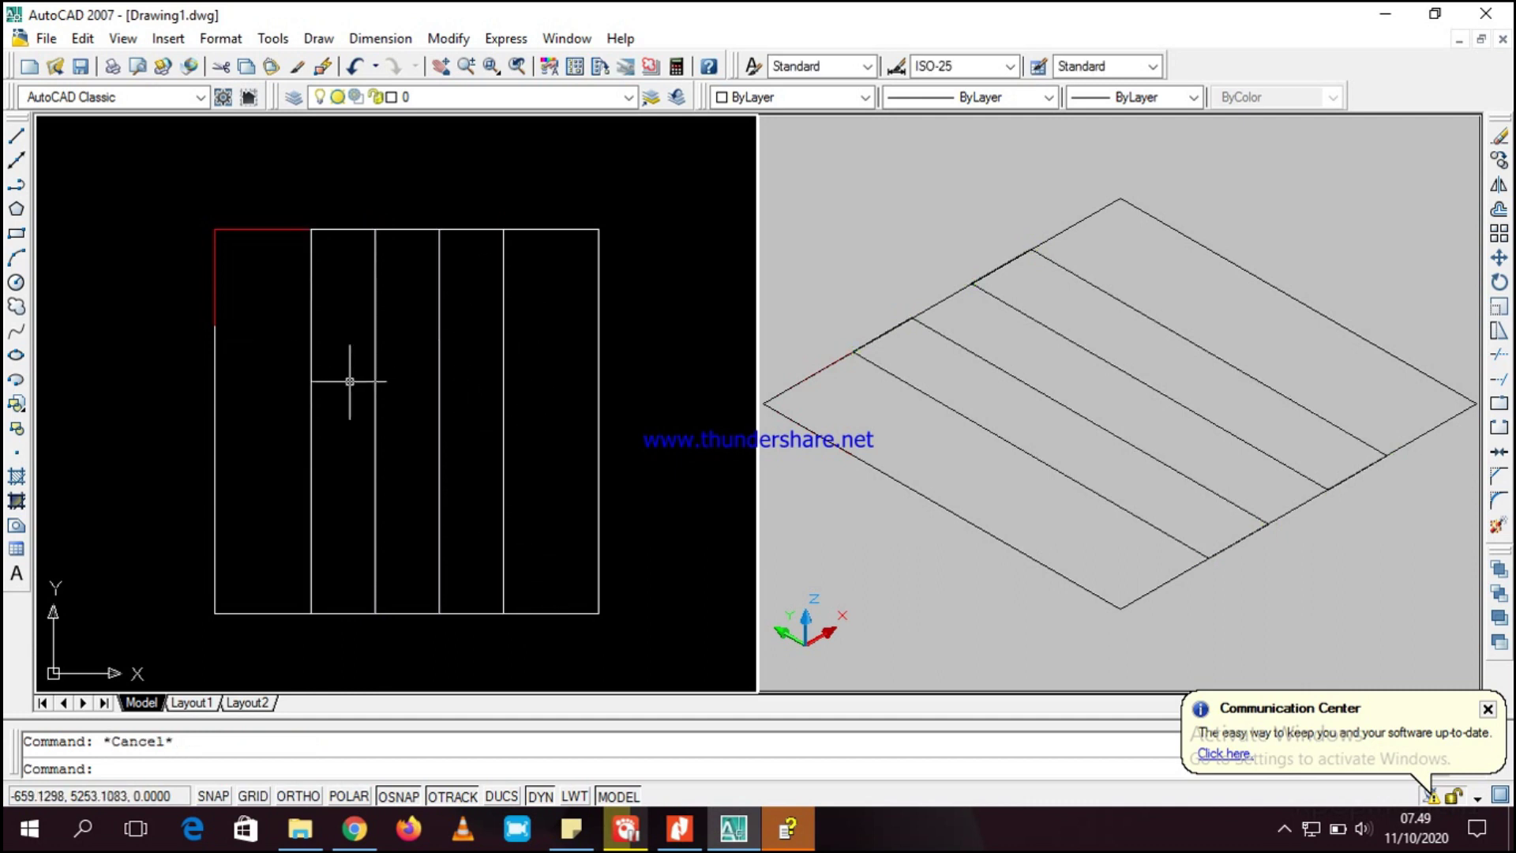
click(529, 364)
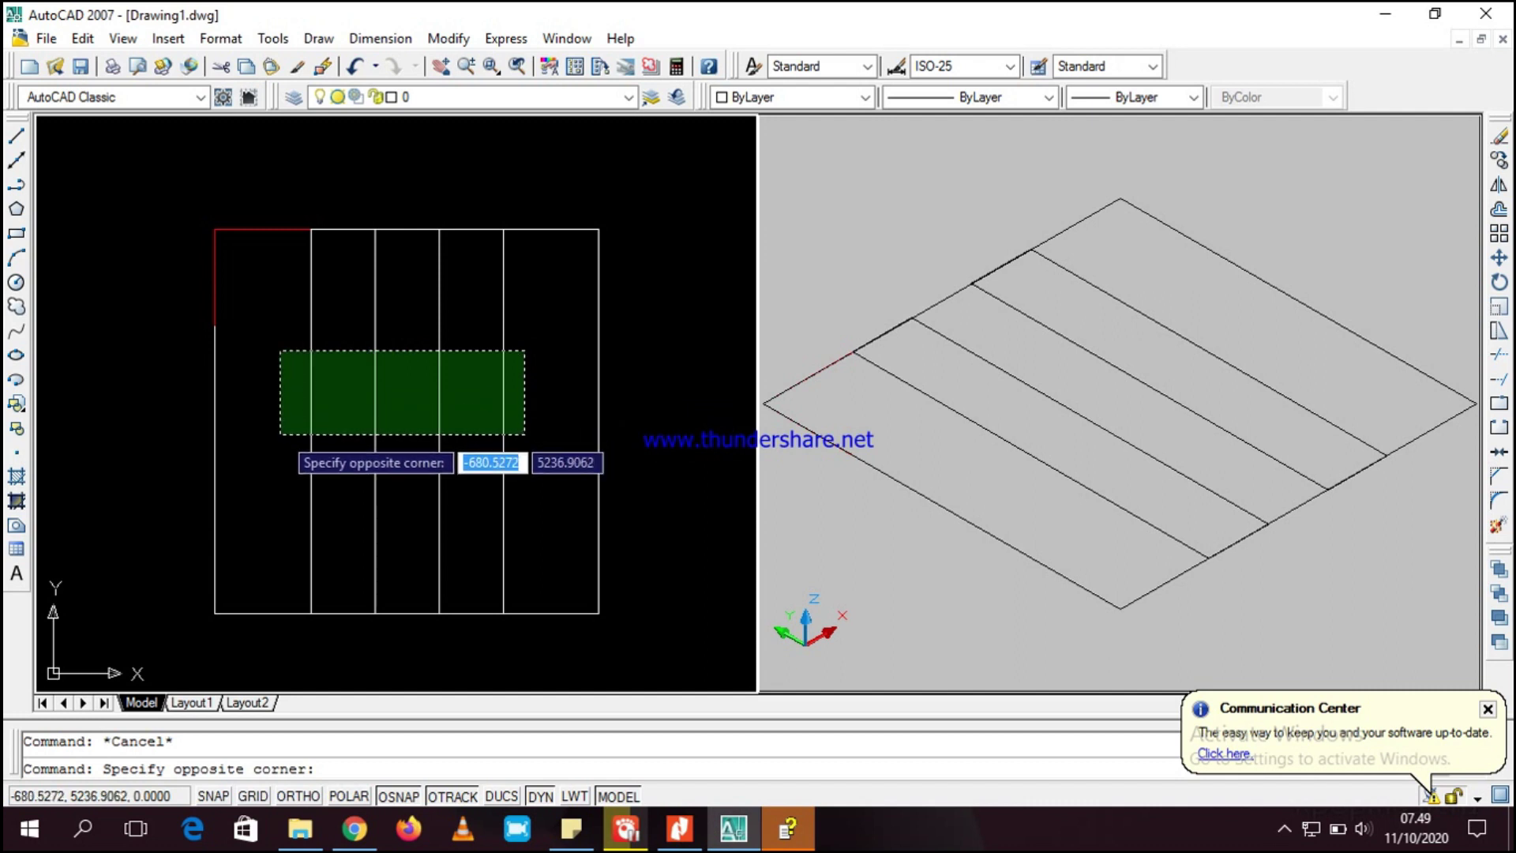
click(283, 433)
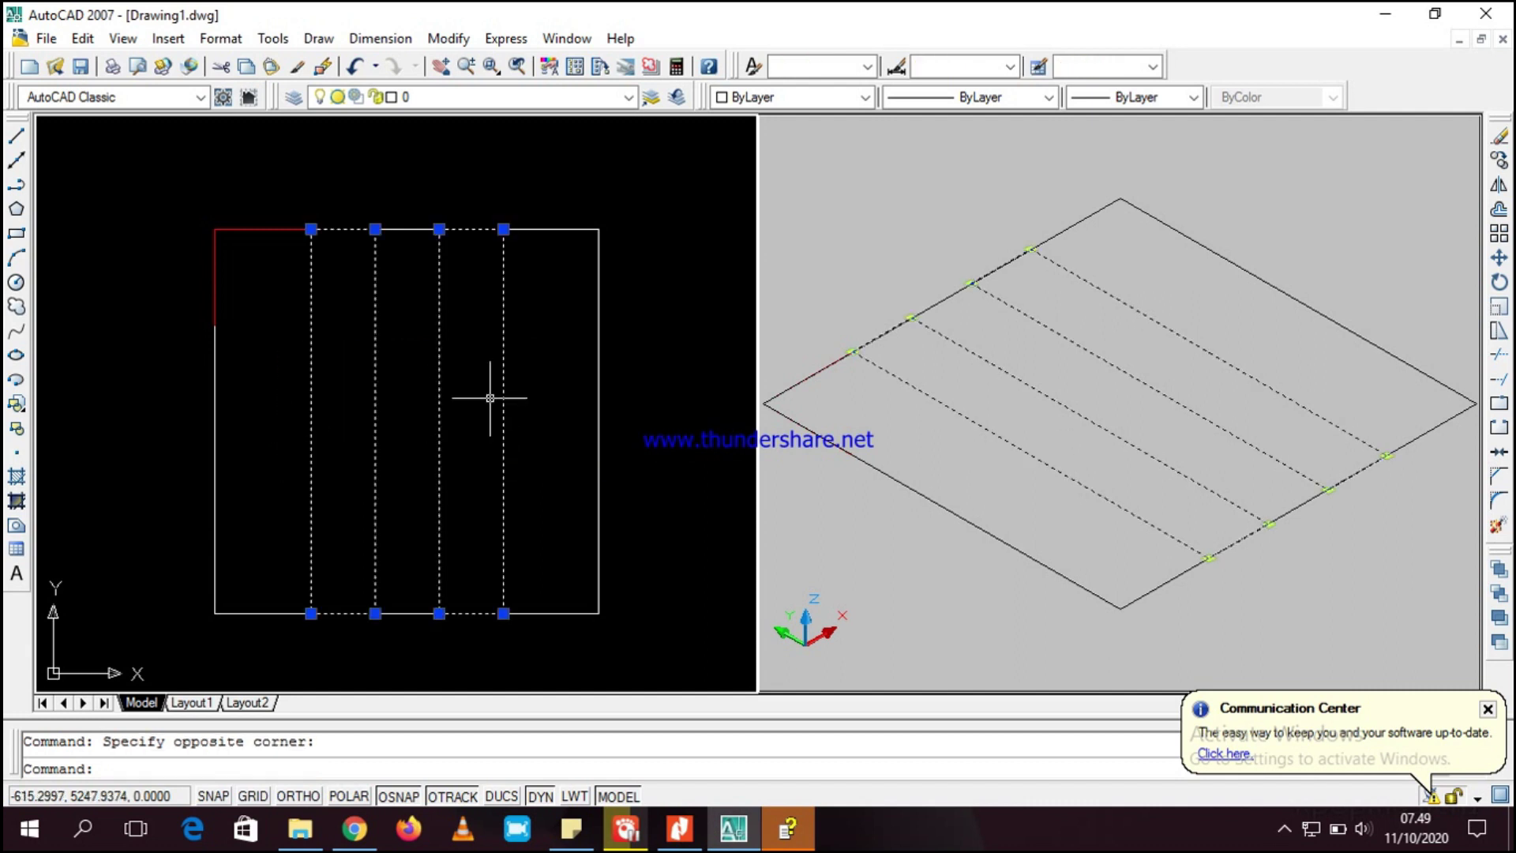
key(Escape)
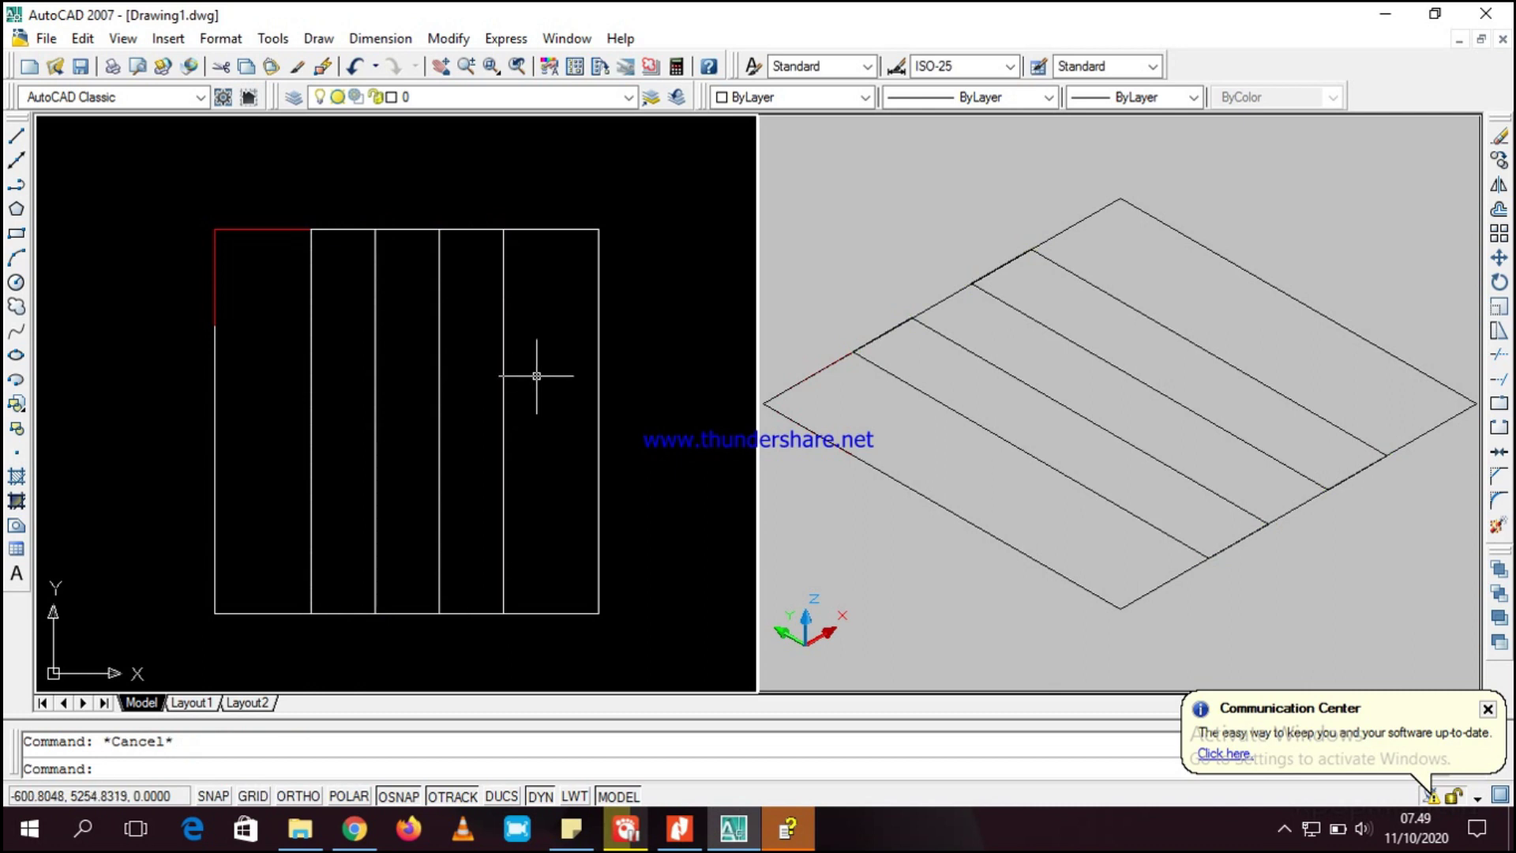
click(539, 393)
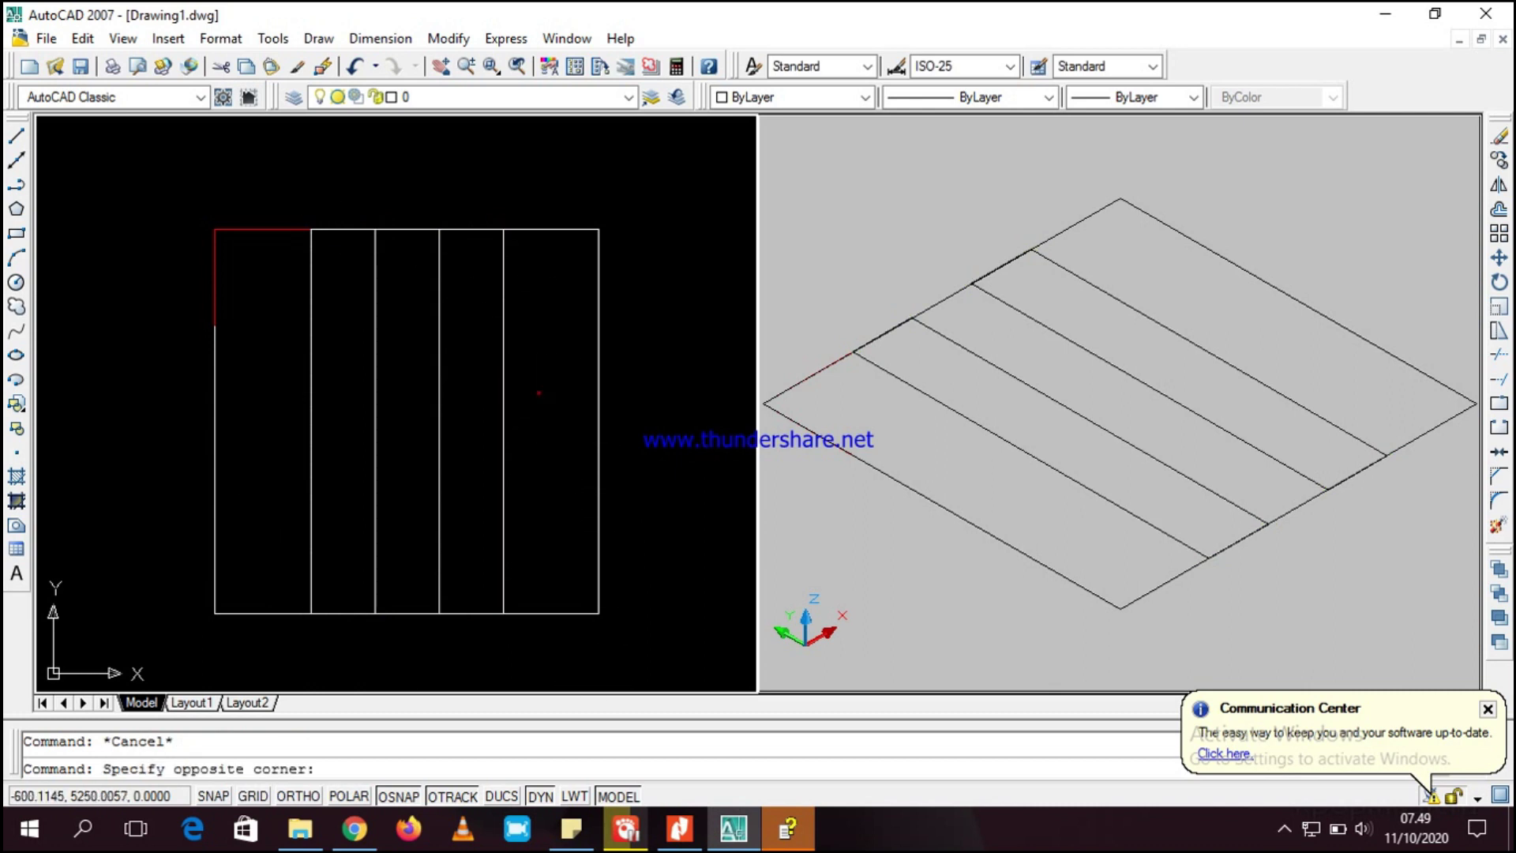
click(290, 407)
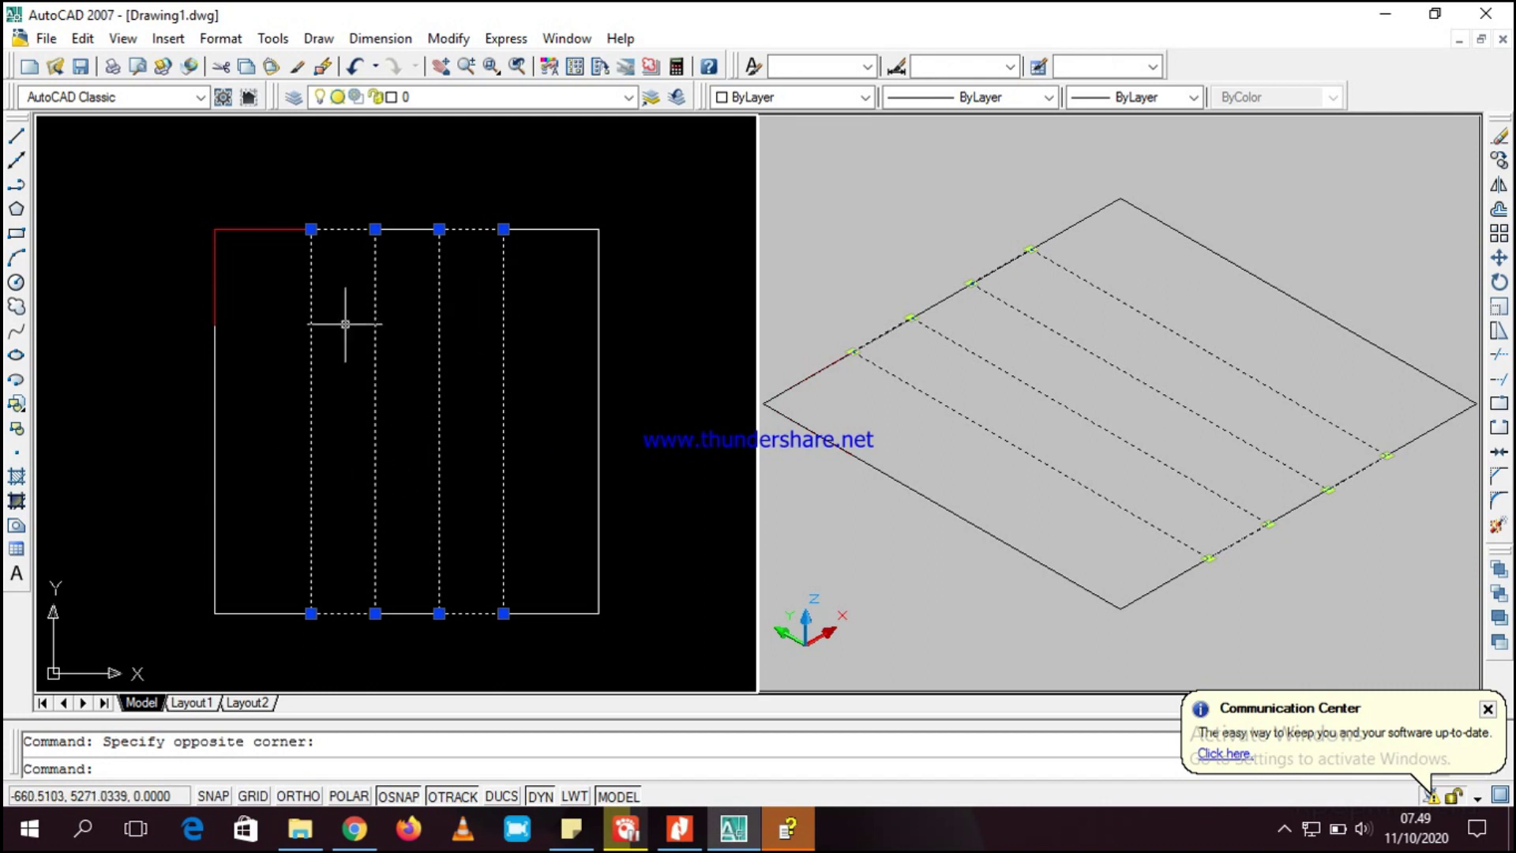
key(Escape)
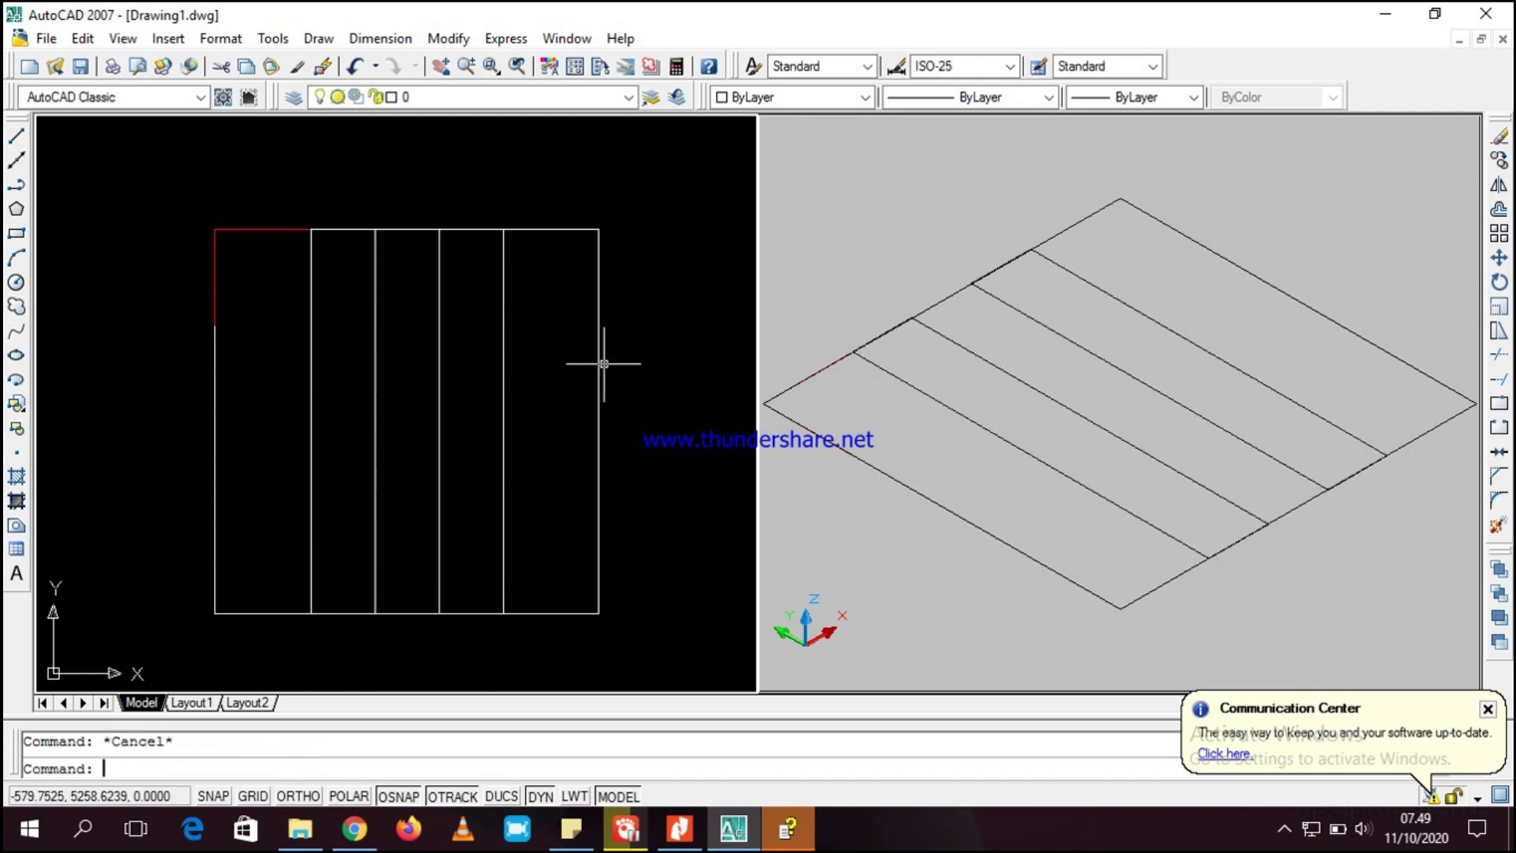
- Copy both narrow rectangles from the right one's top-right corner to the lower end of the red line on the square's left edge
click(506, 388)
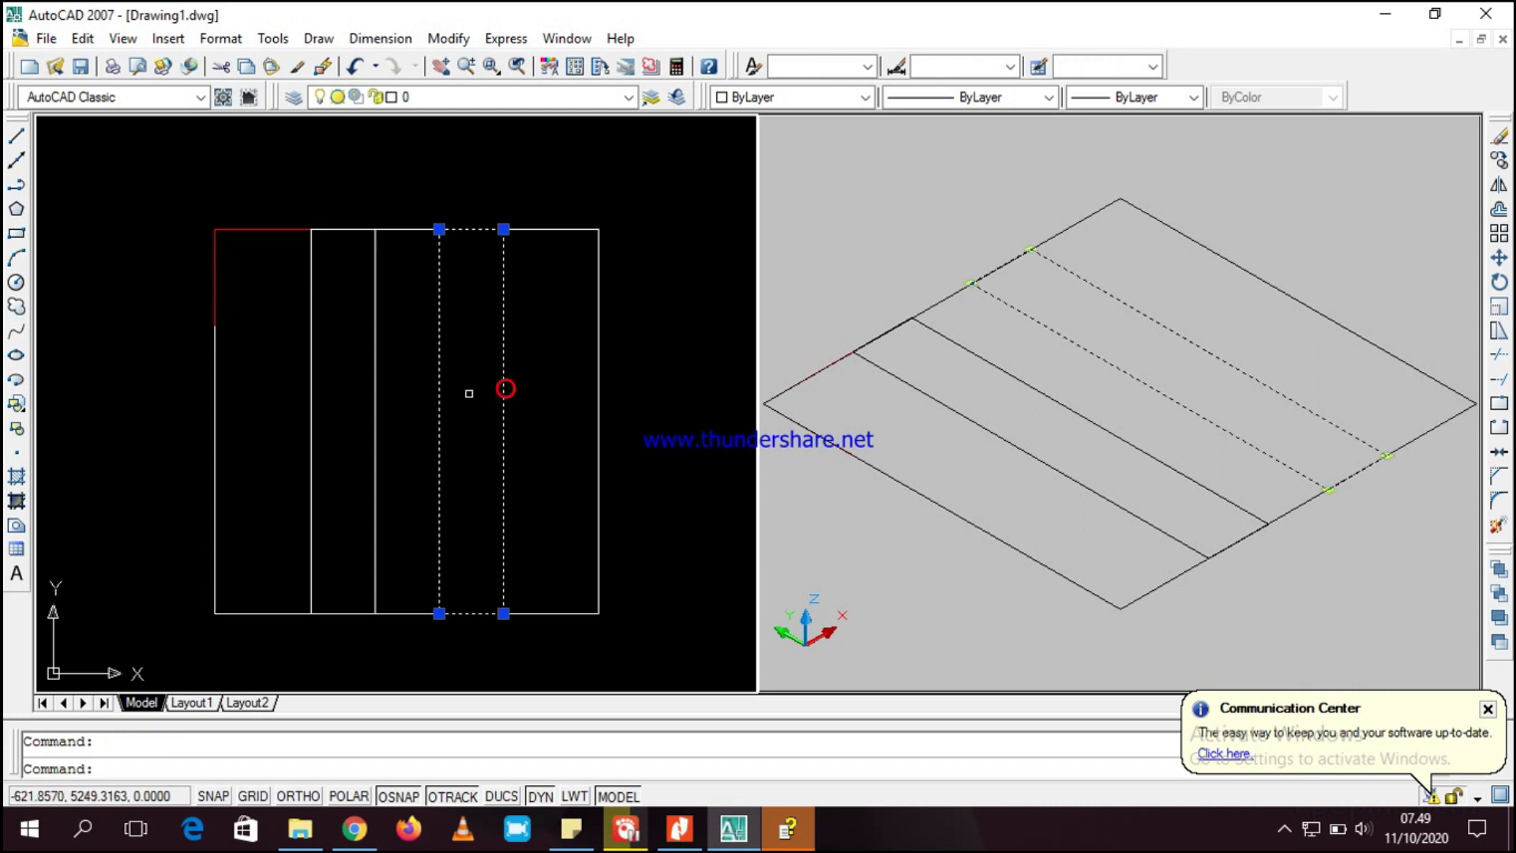
click(374, 414)
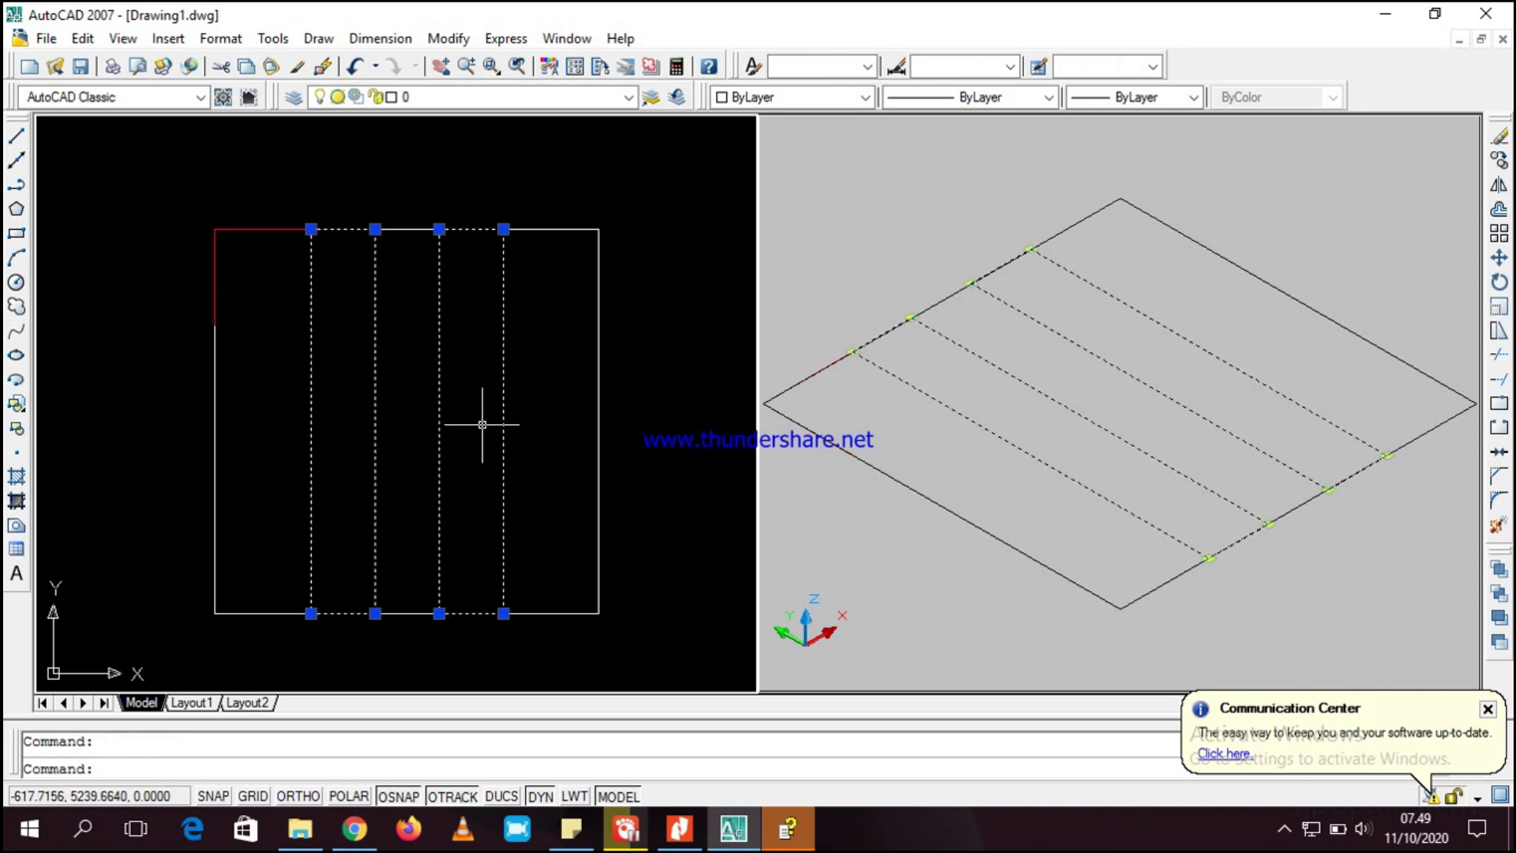
text(co)
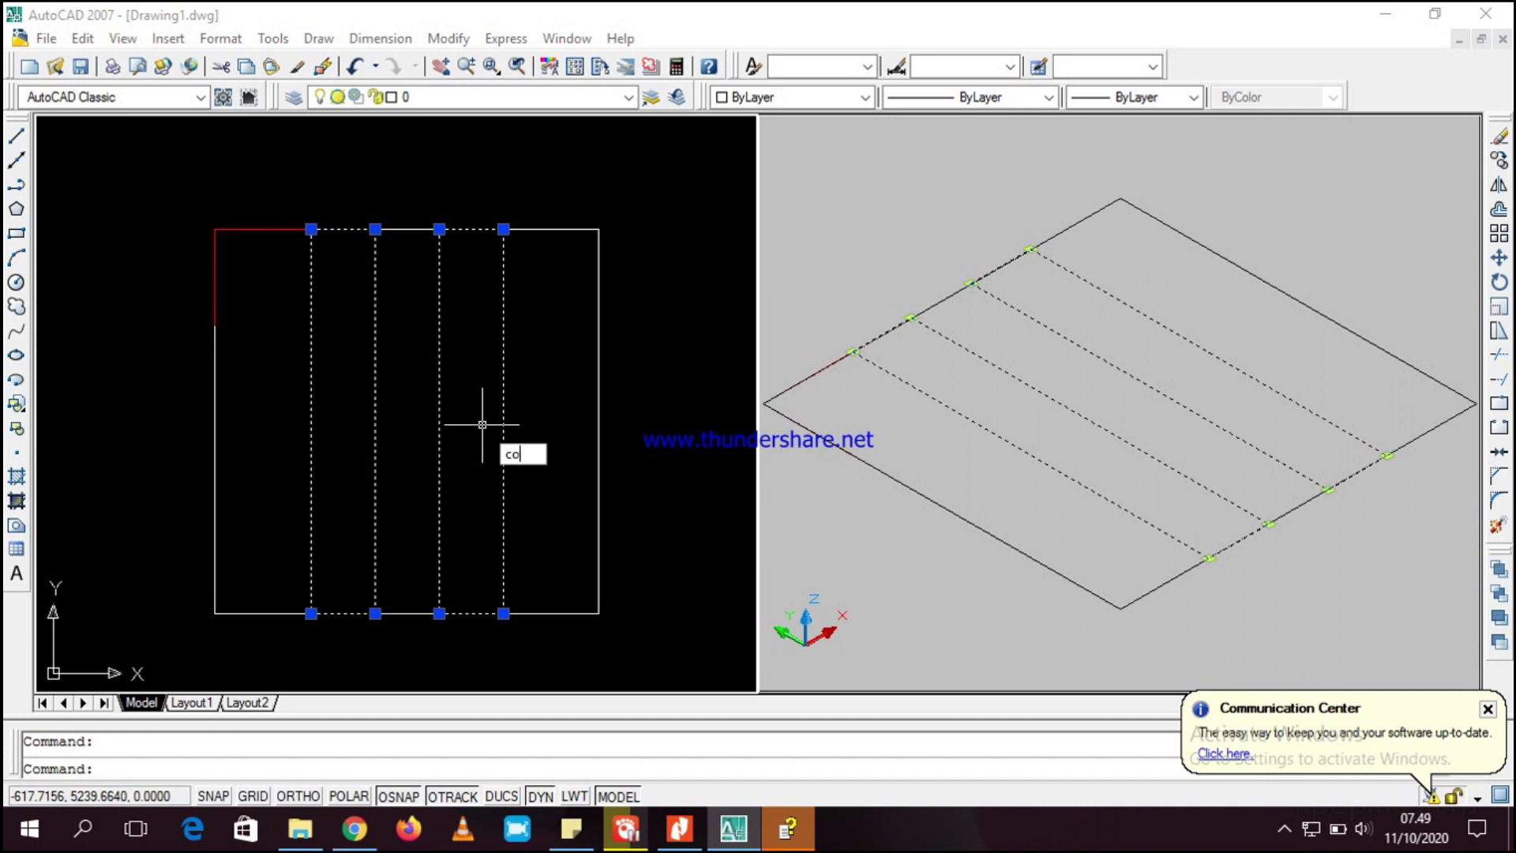
key(Return)
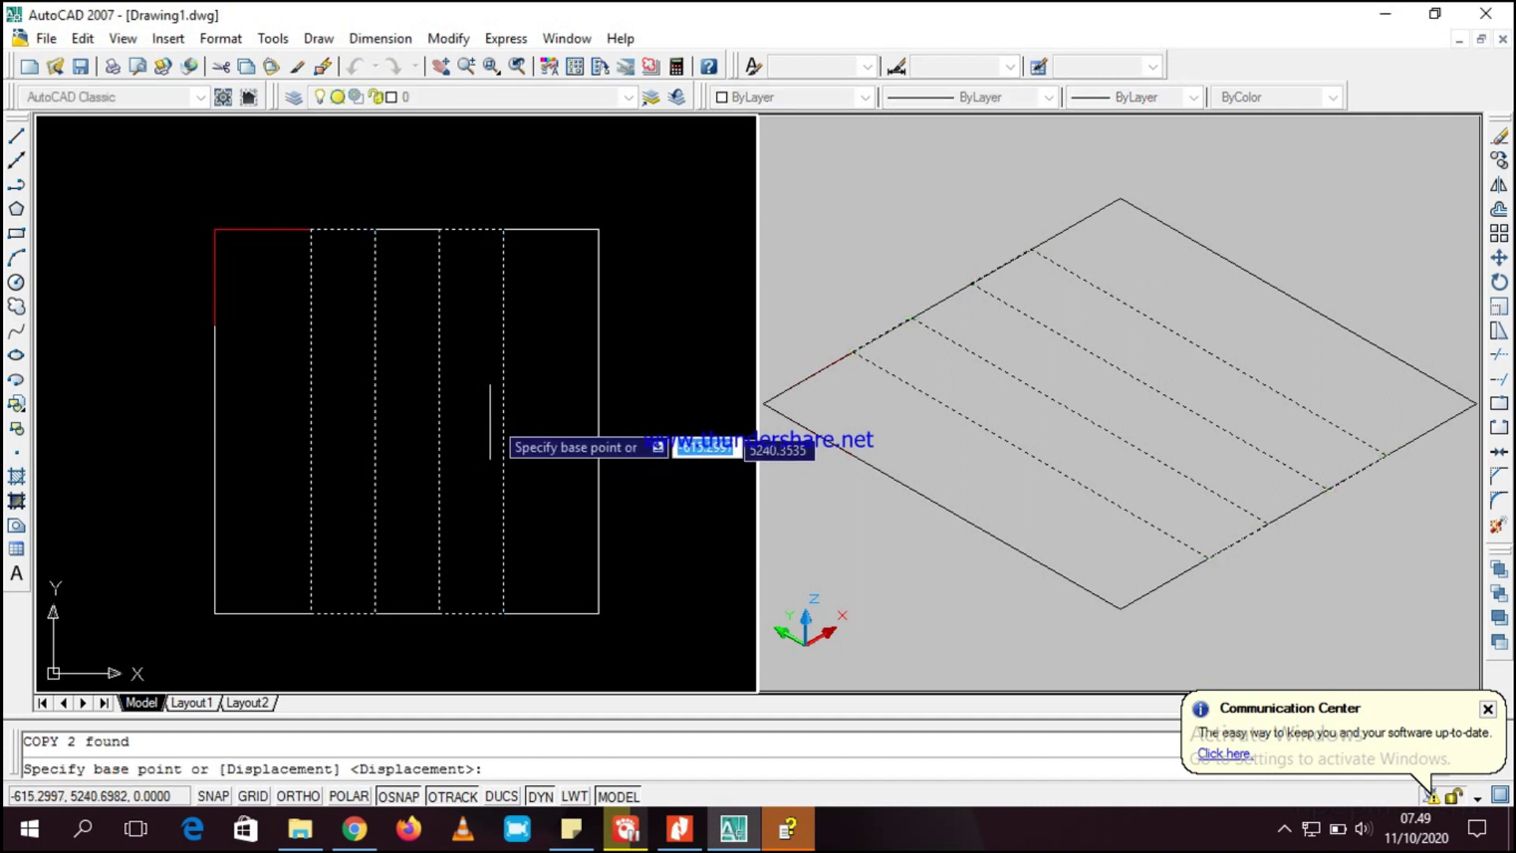
click(503, 229)
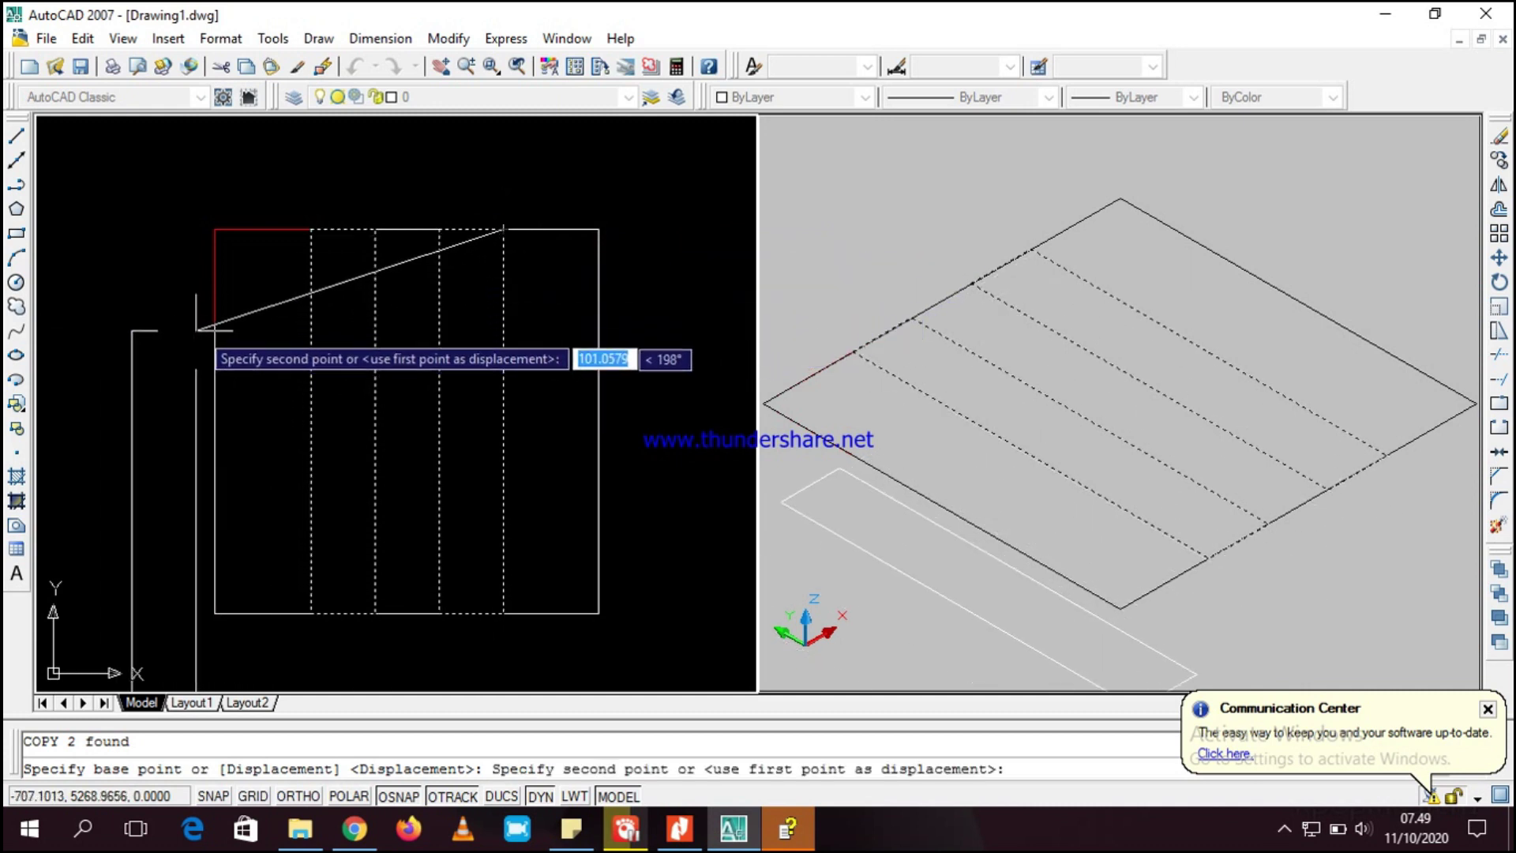
text(u)
key(Return)
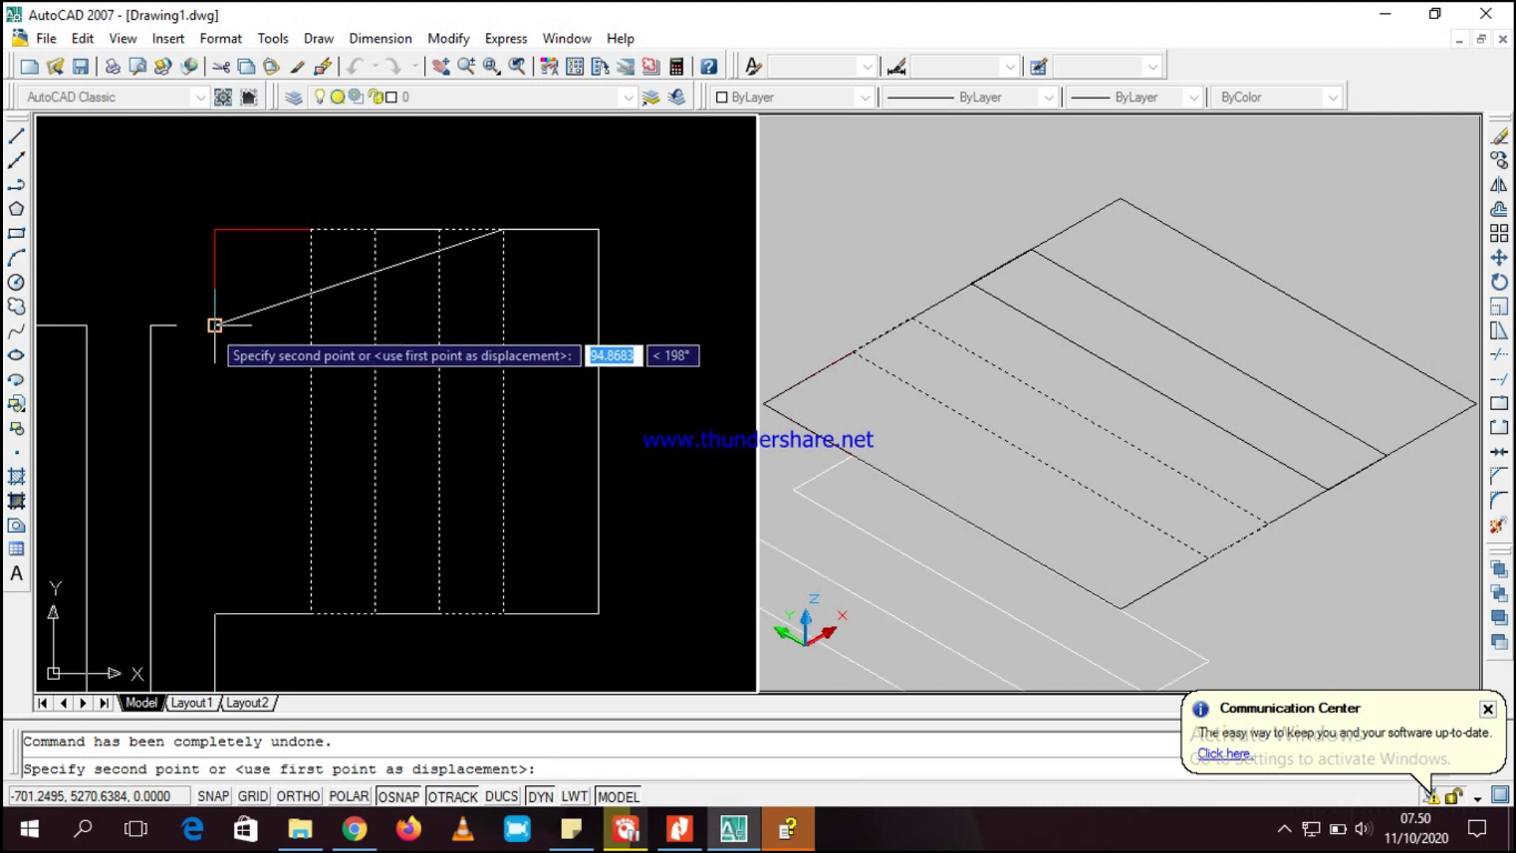
click(215, 324)
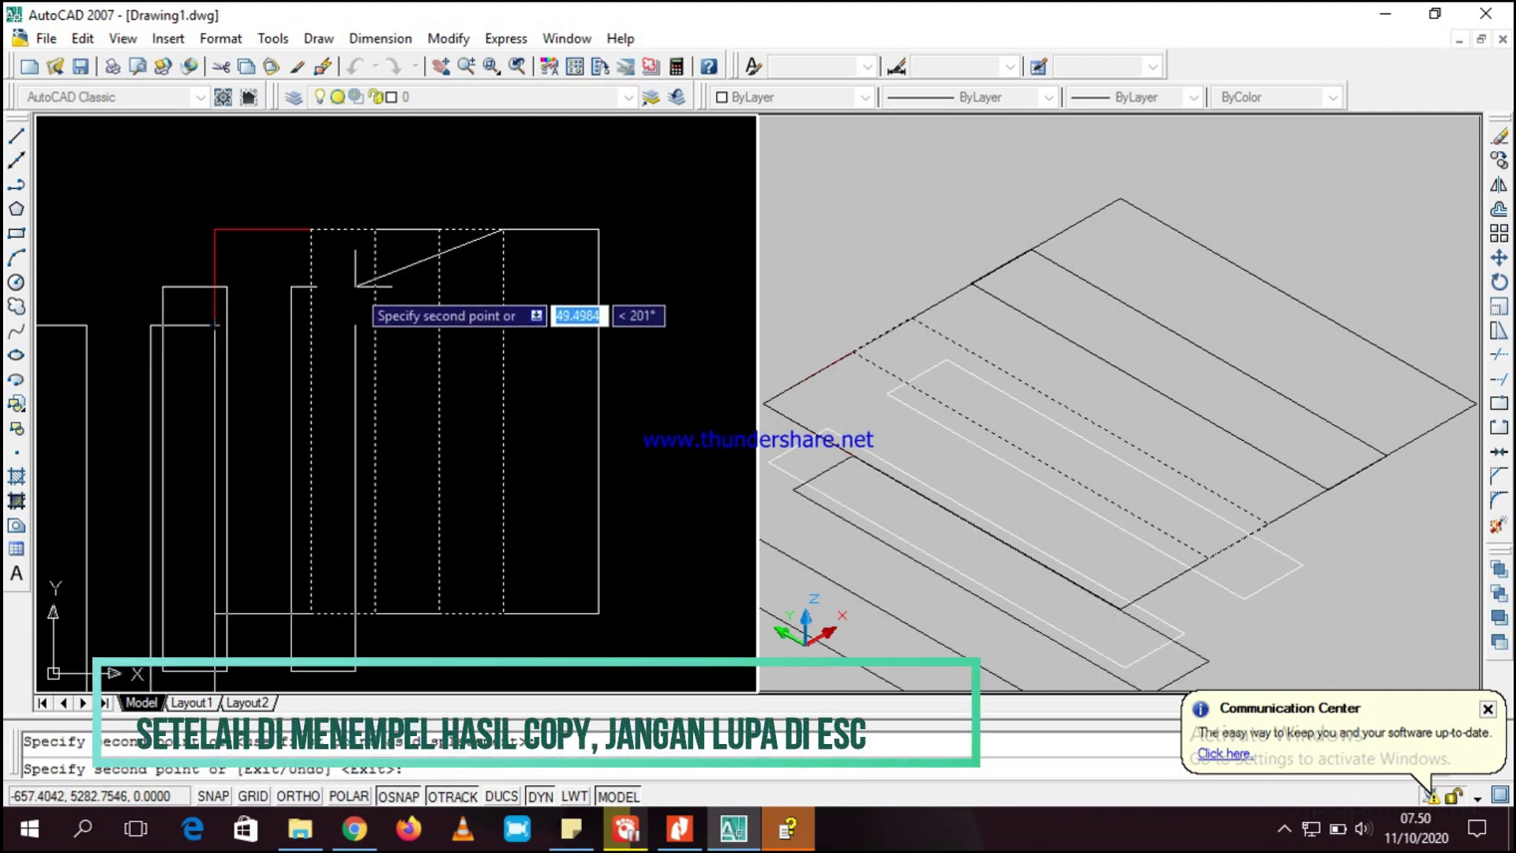
key(Escape)
- Rotate the two copied rectangles beside the square by 90 degrees about the lower end of the vertical red line
scroll(358, 298, down, 2)
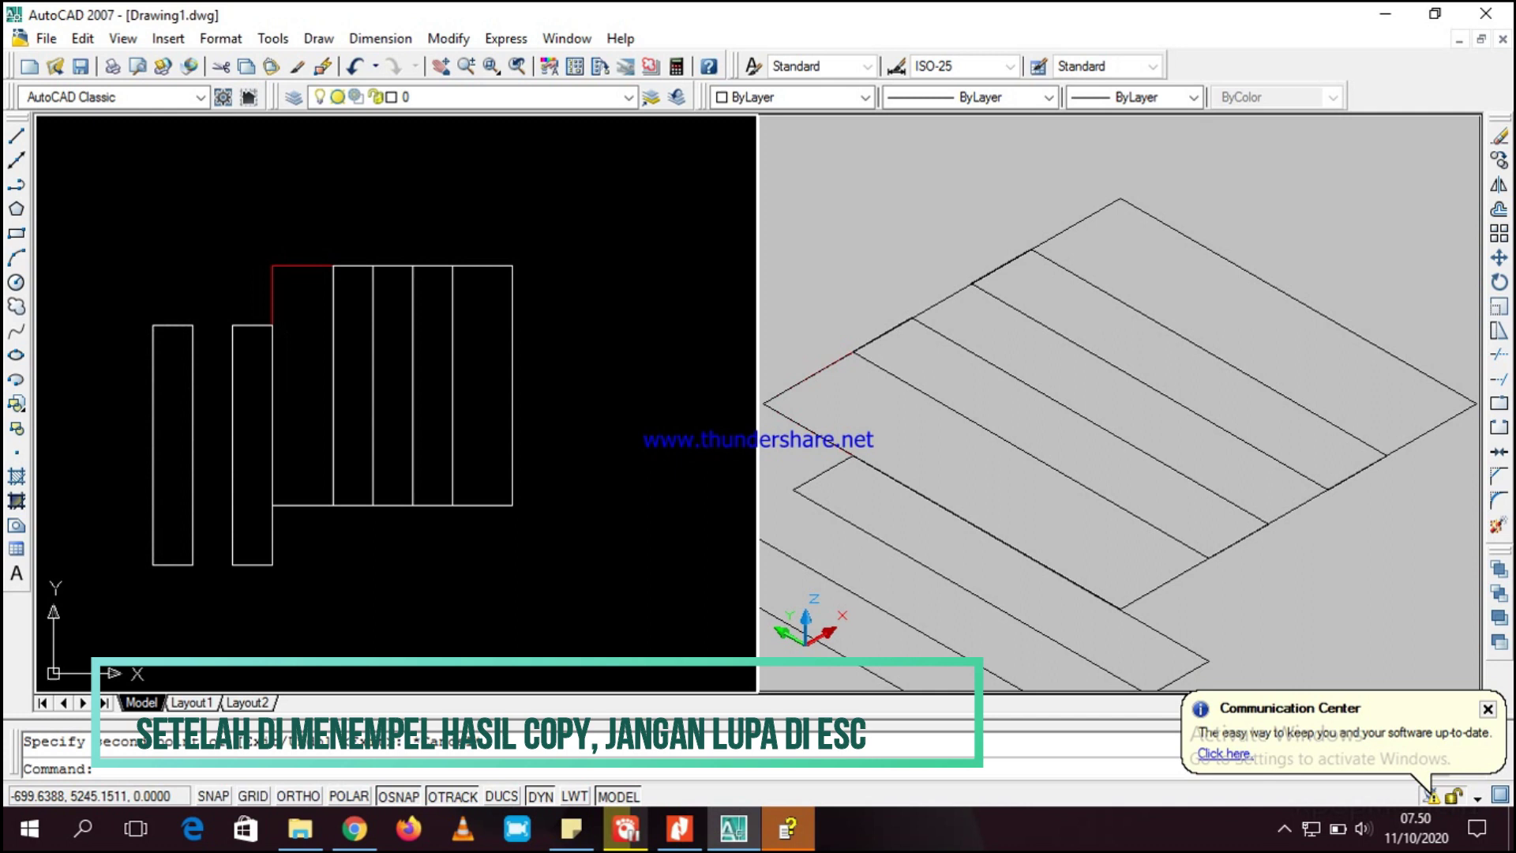
click(244, 395)
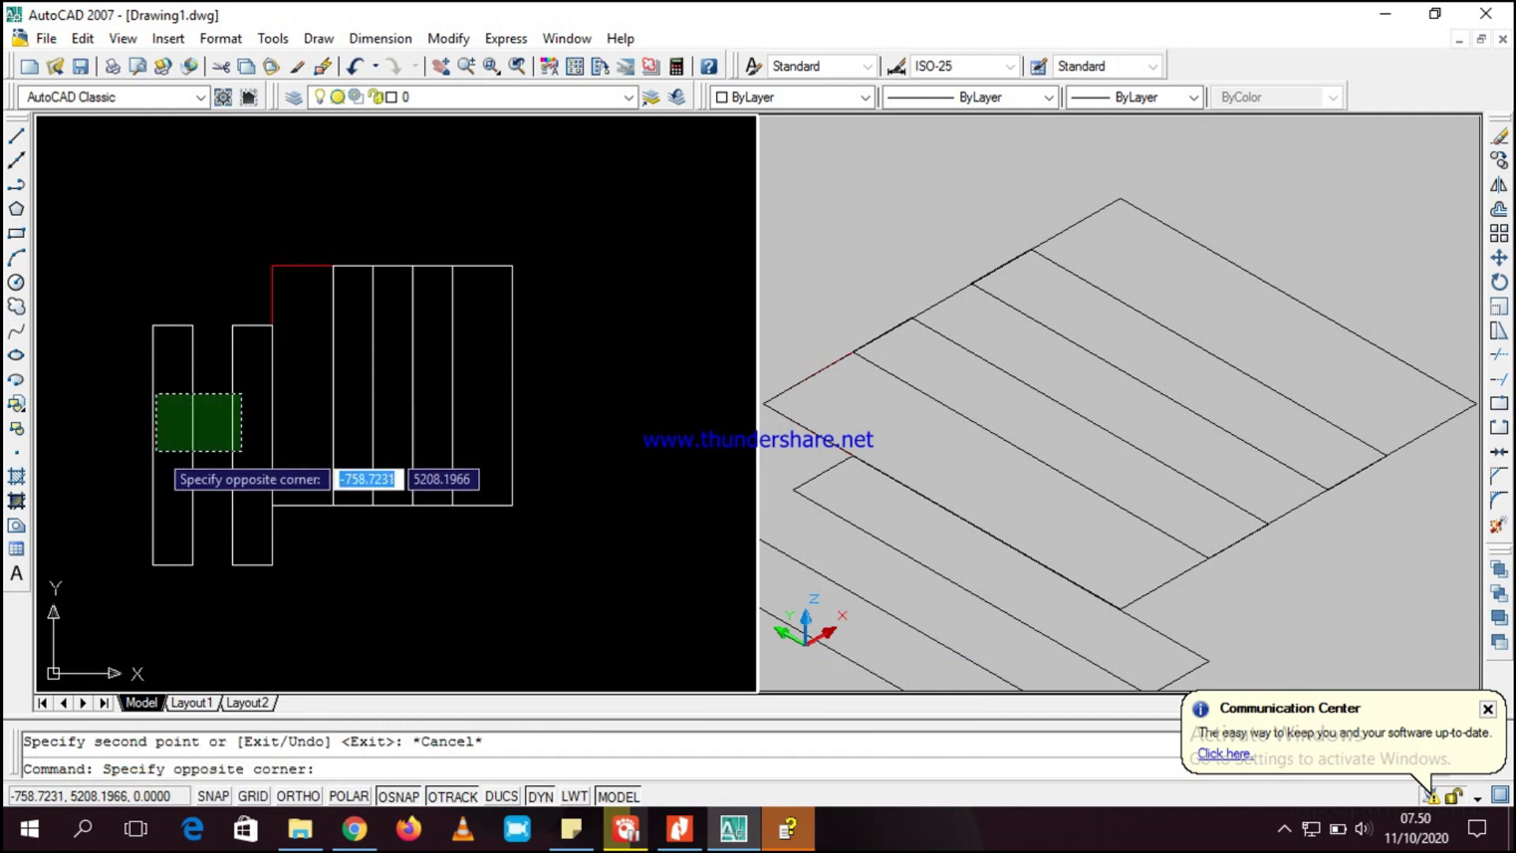
click(157, 450)
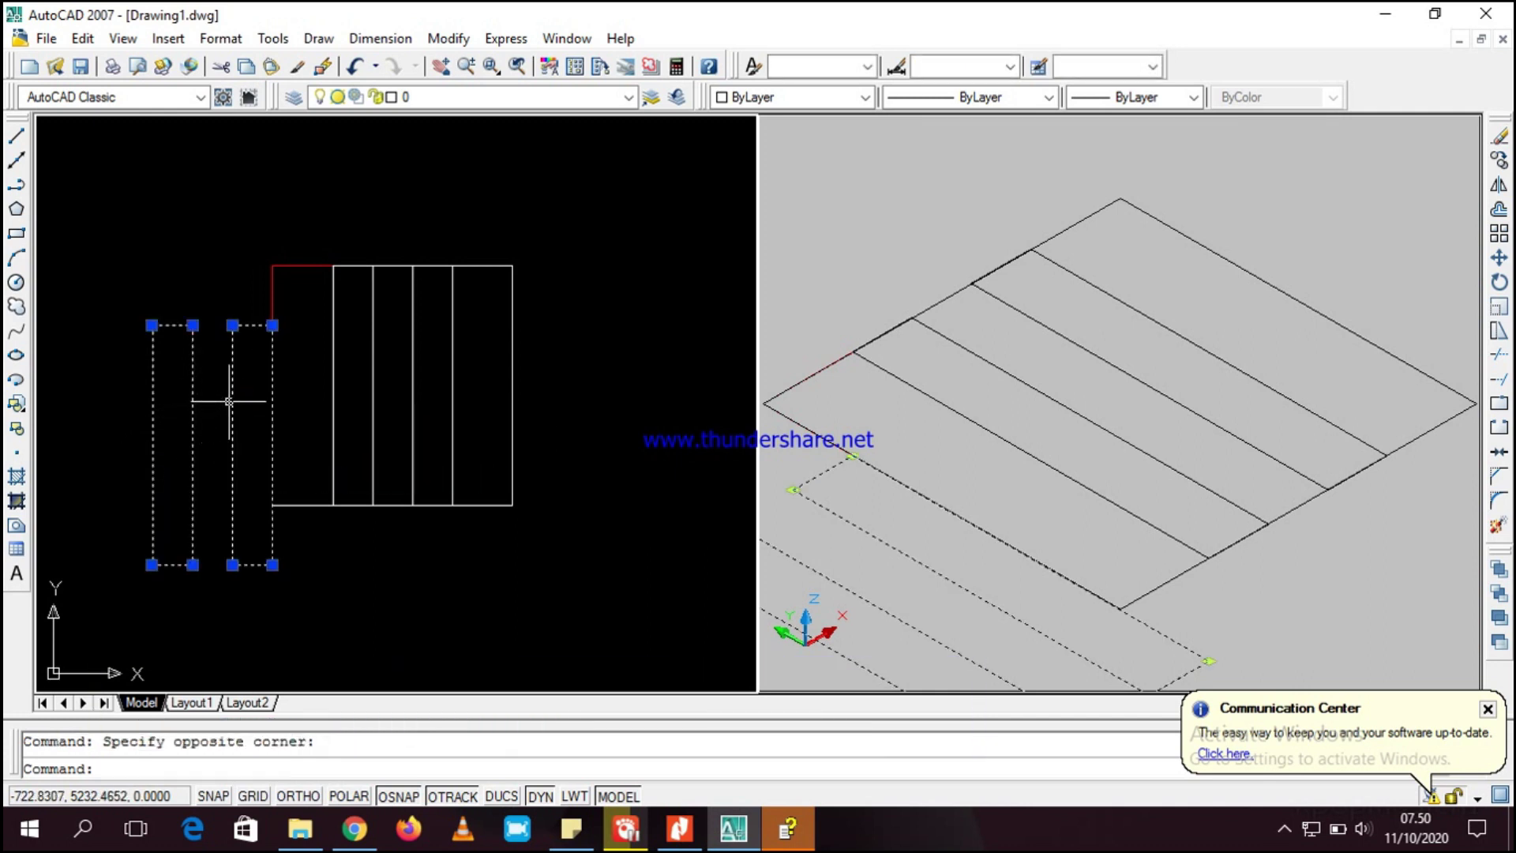
text(ro)
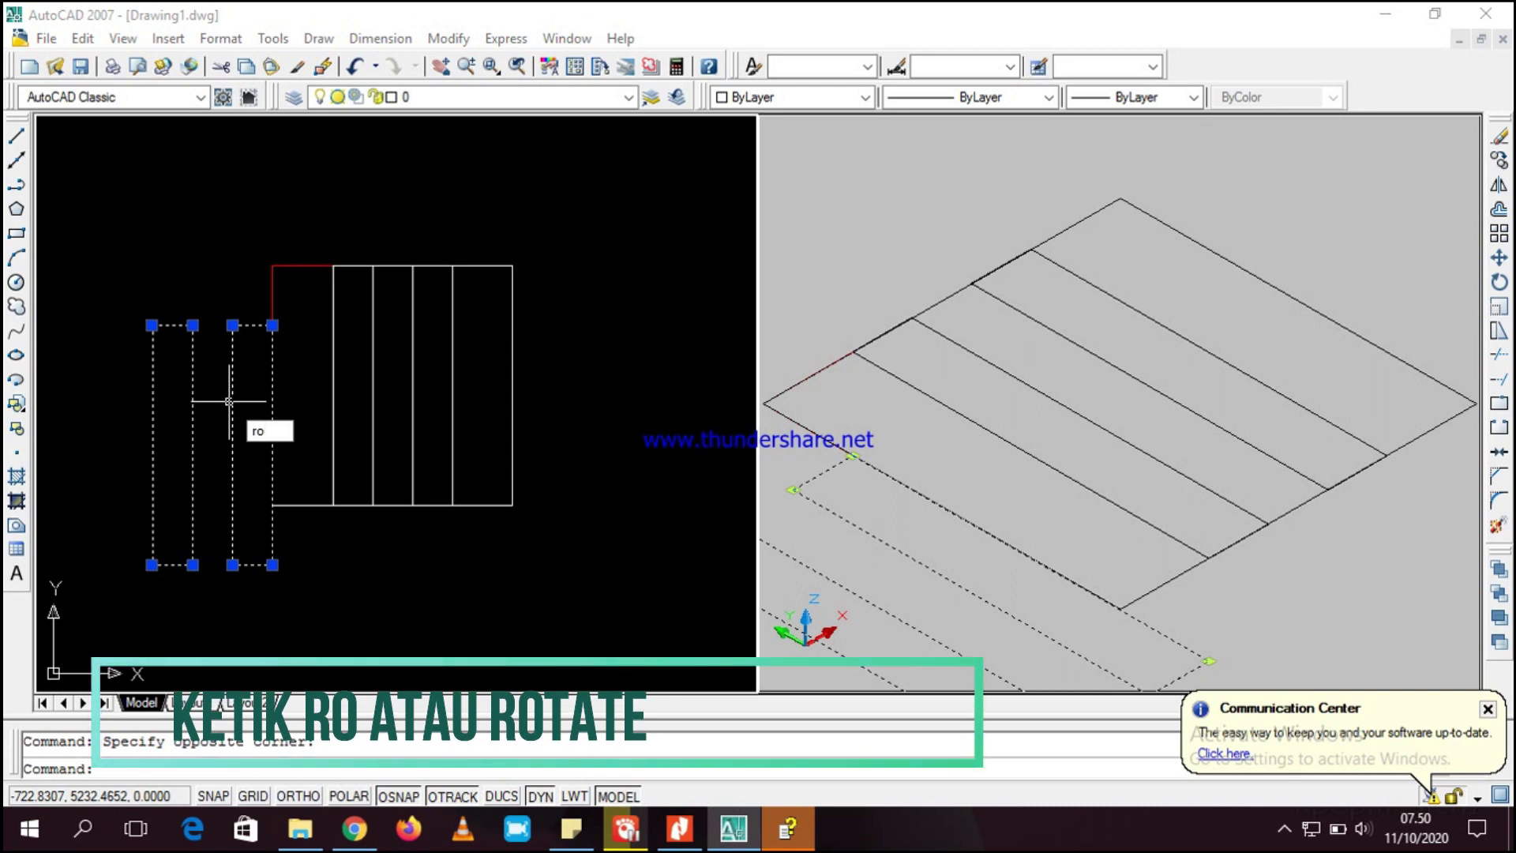
key(Return)
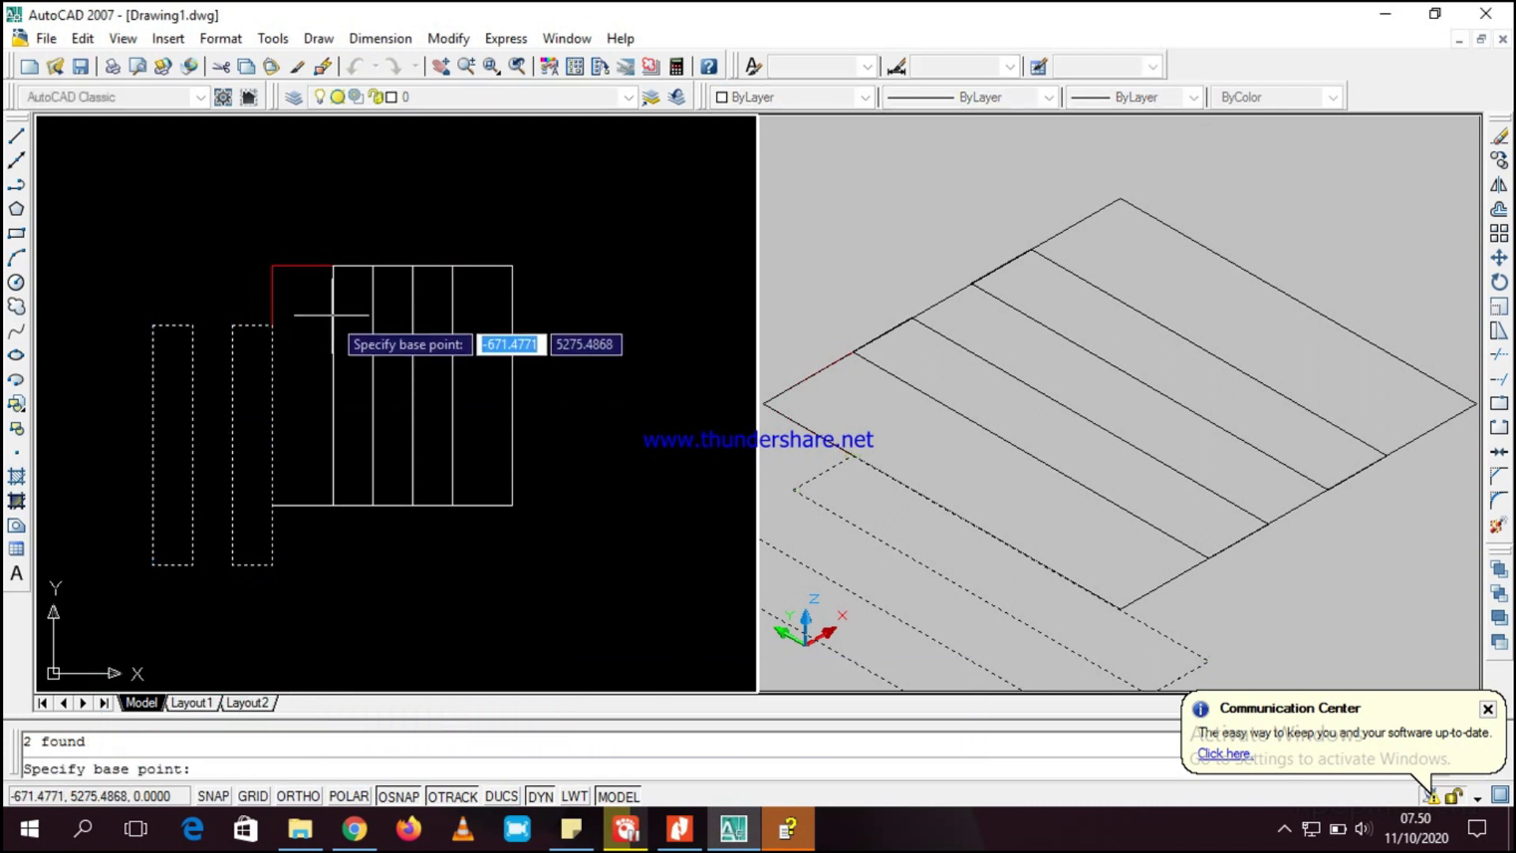
click(272, 325)
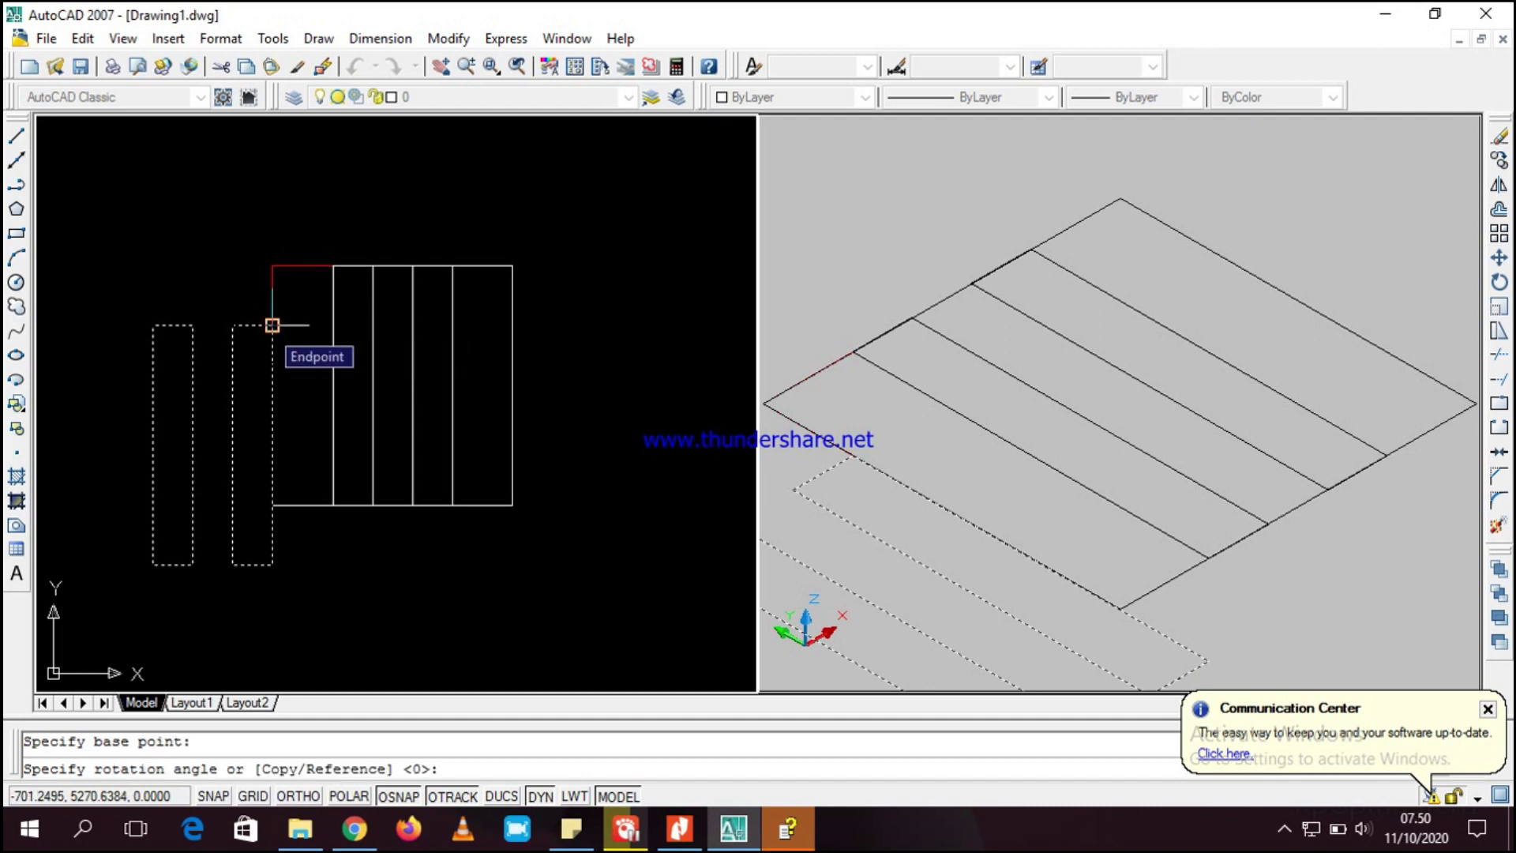
text(90)
key(Return)
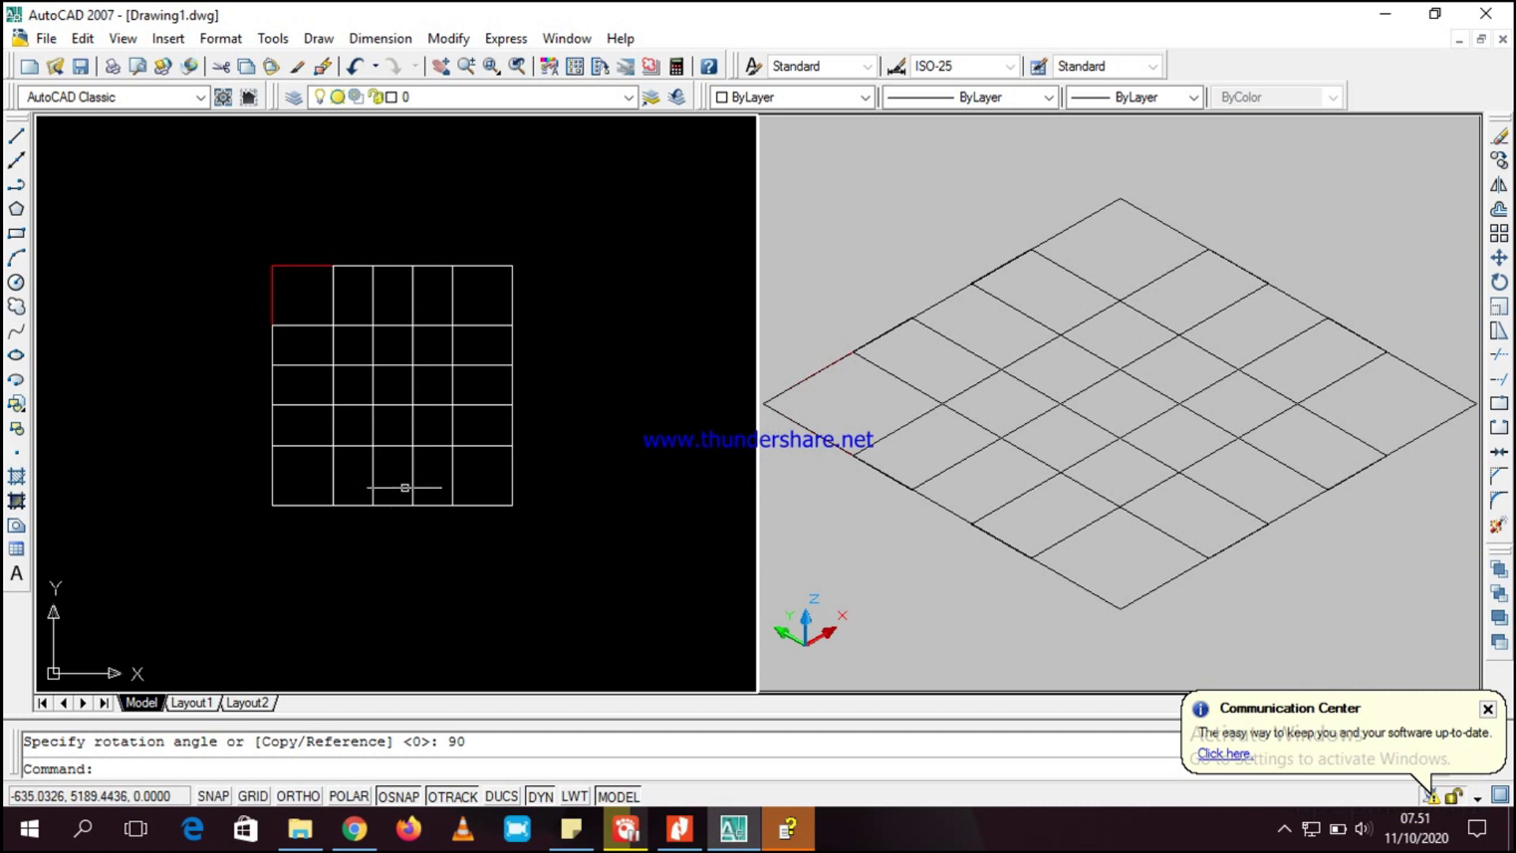
- Extrude the outer 120 by 120 square to a height of 20 units
click(477, 504)
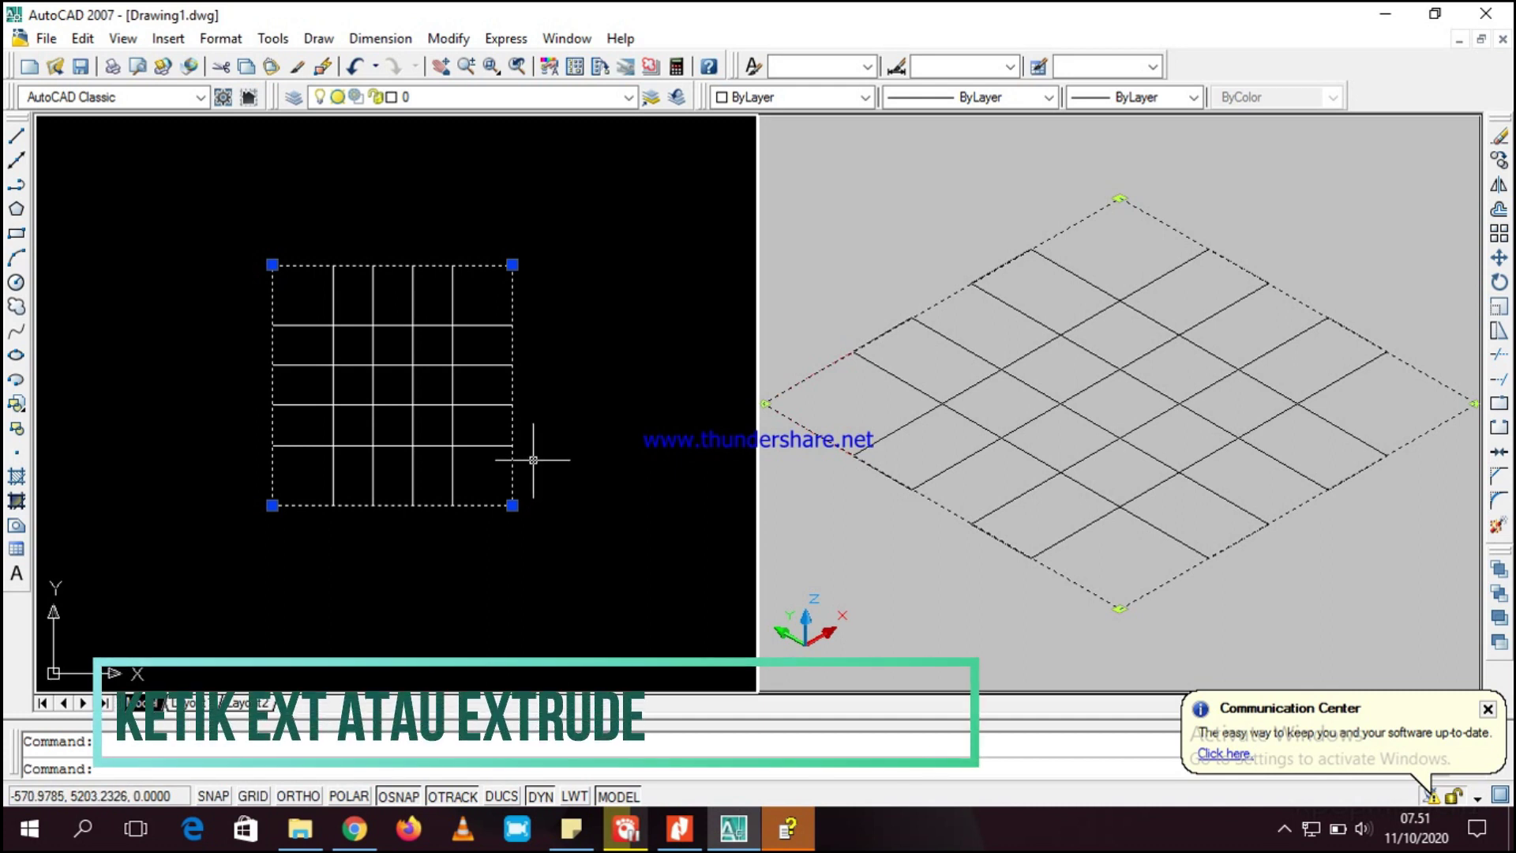
text(extrude)
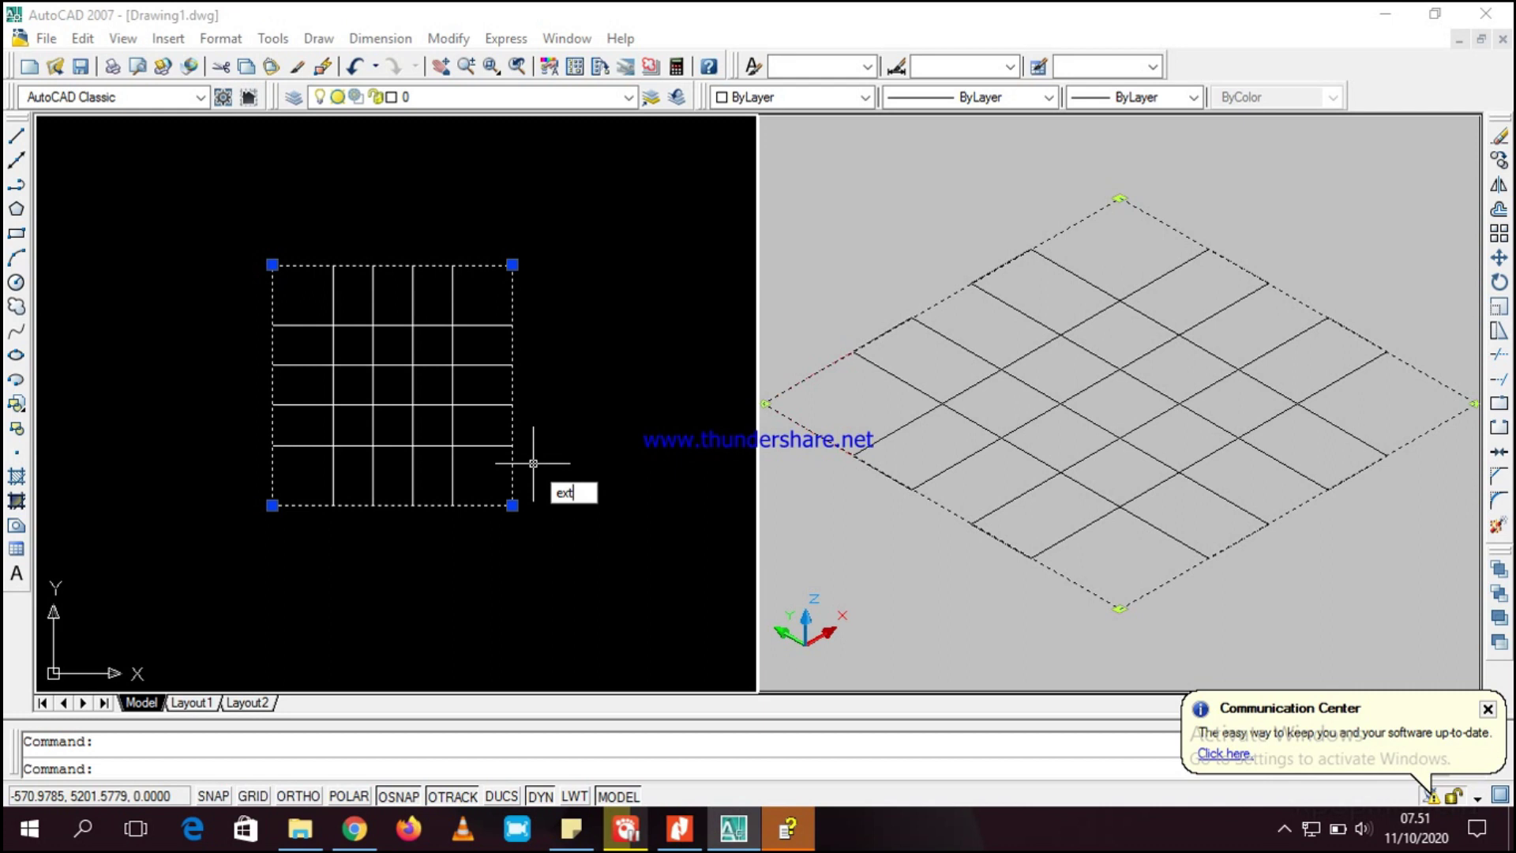
key(Return)
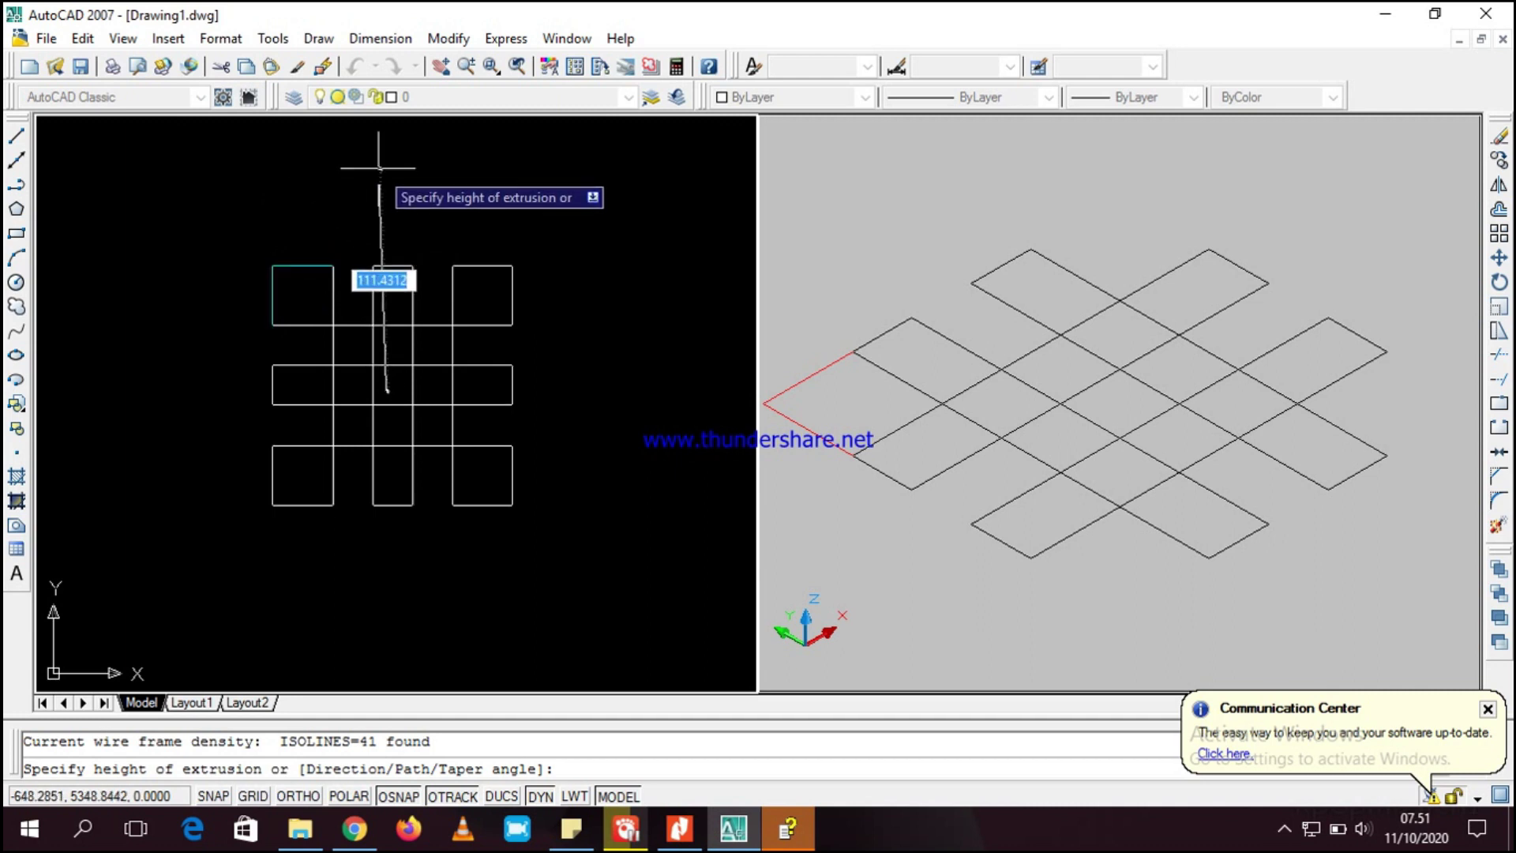
text(20)
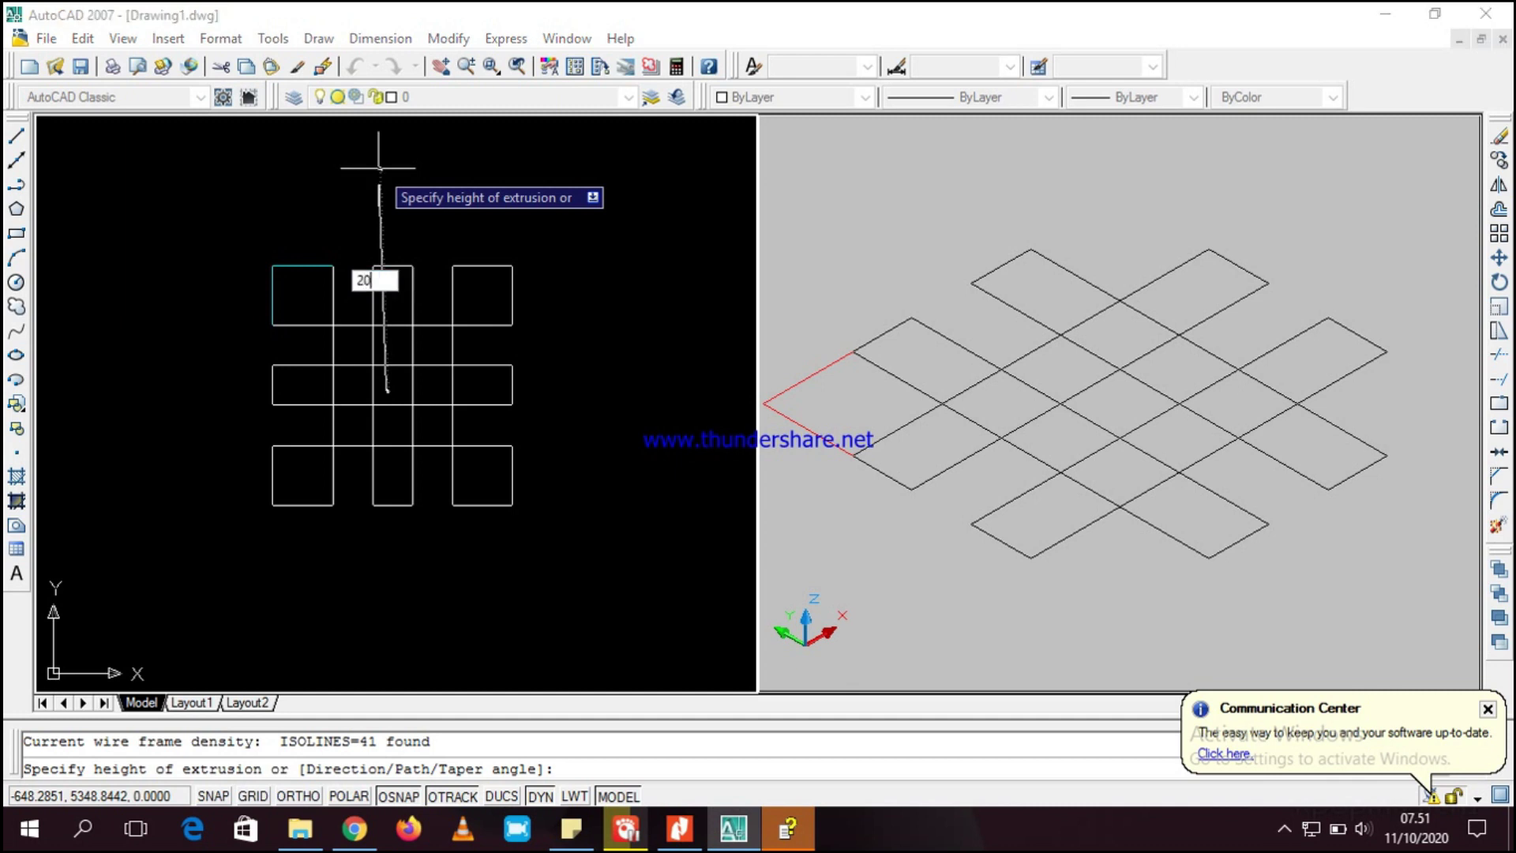
key(Return)
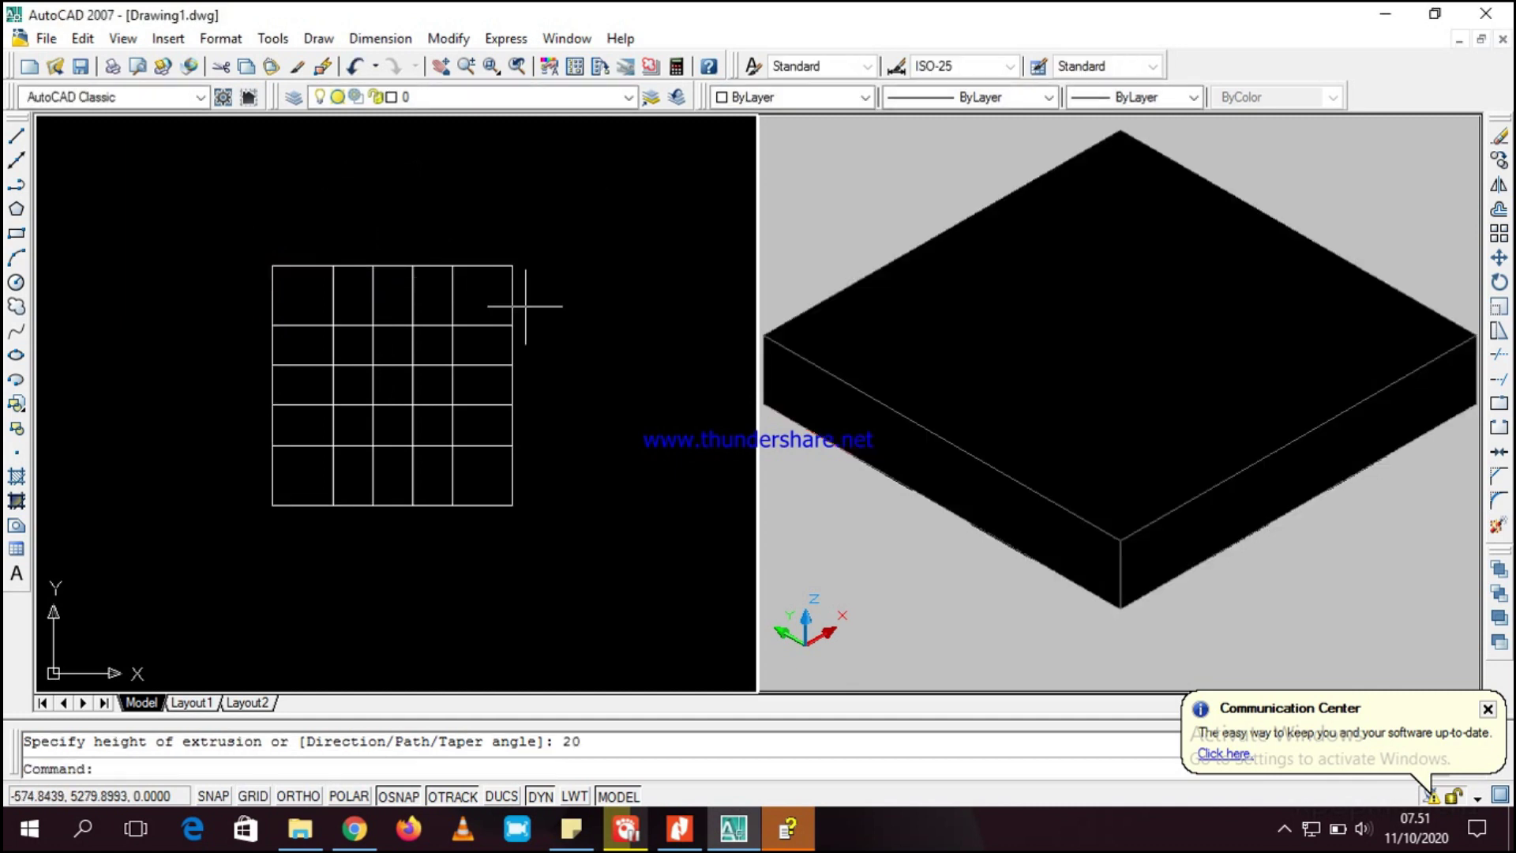
- Assign index color 37 (brown) to the extruded square block and clear the selection
click(511, 505)
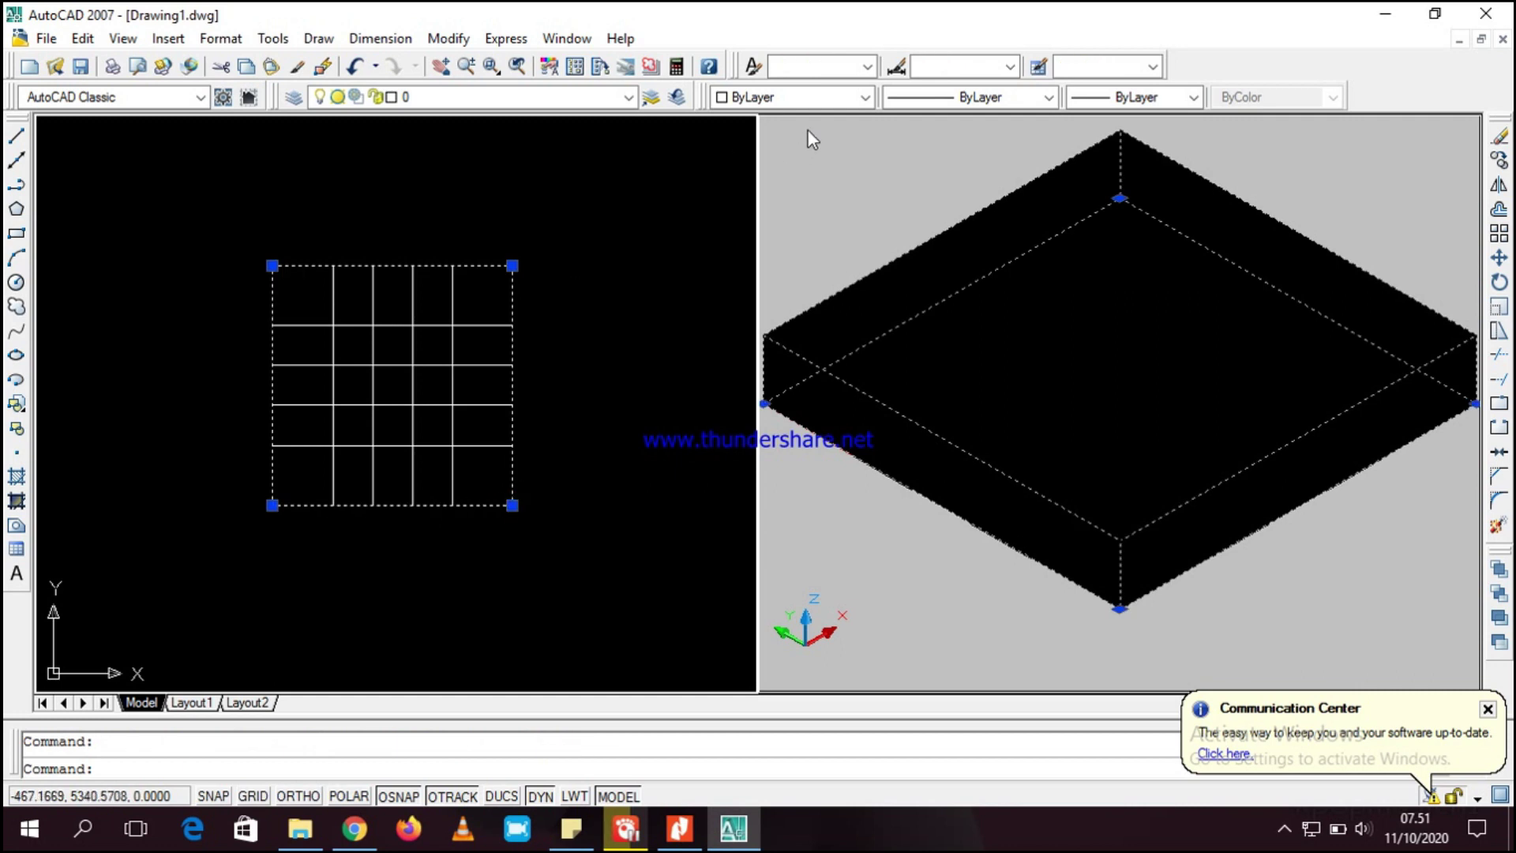
click(812, 98)
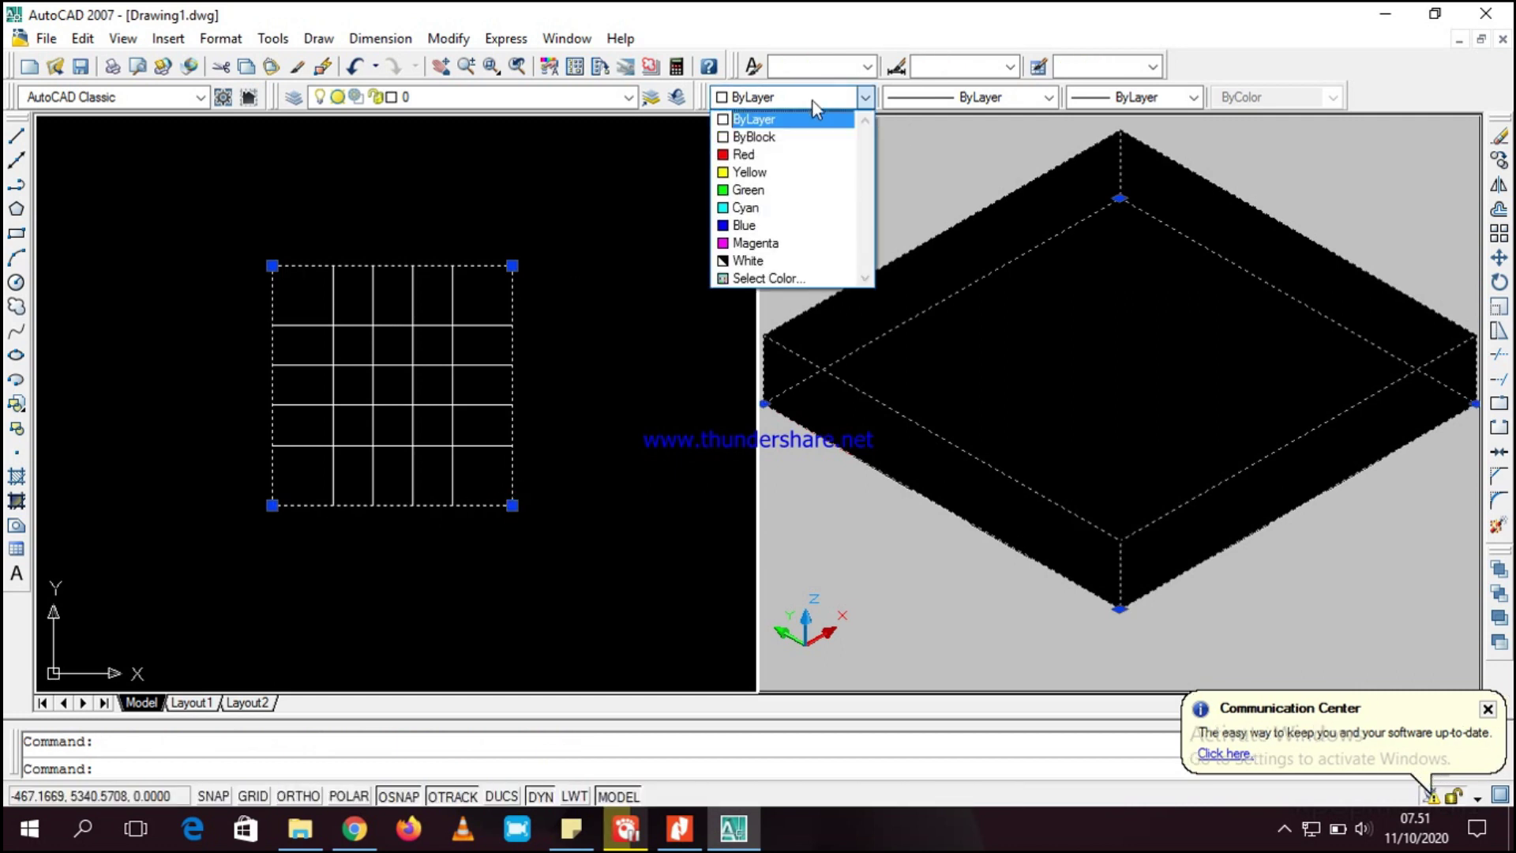
click(780, 276)
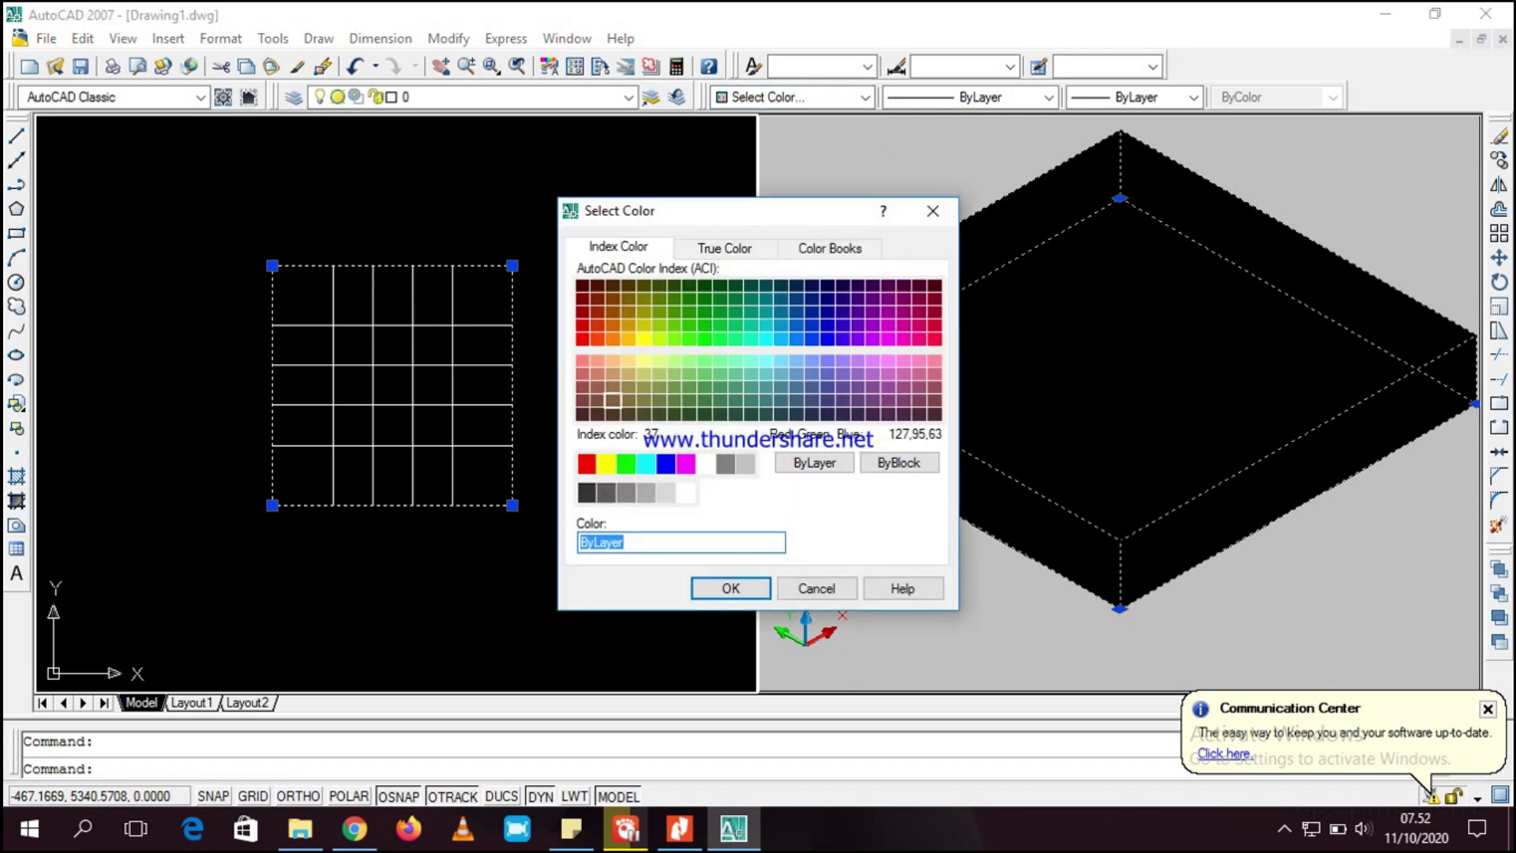
click(613, 401)
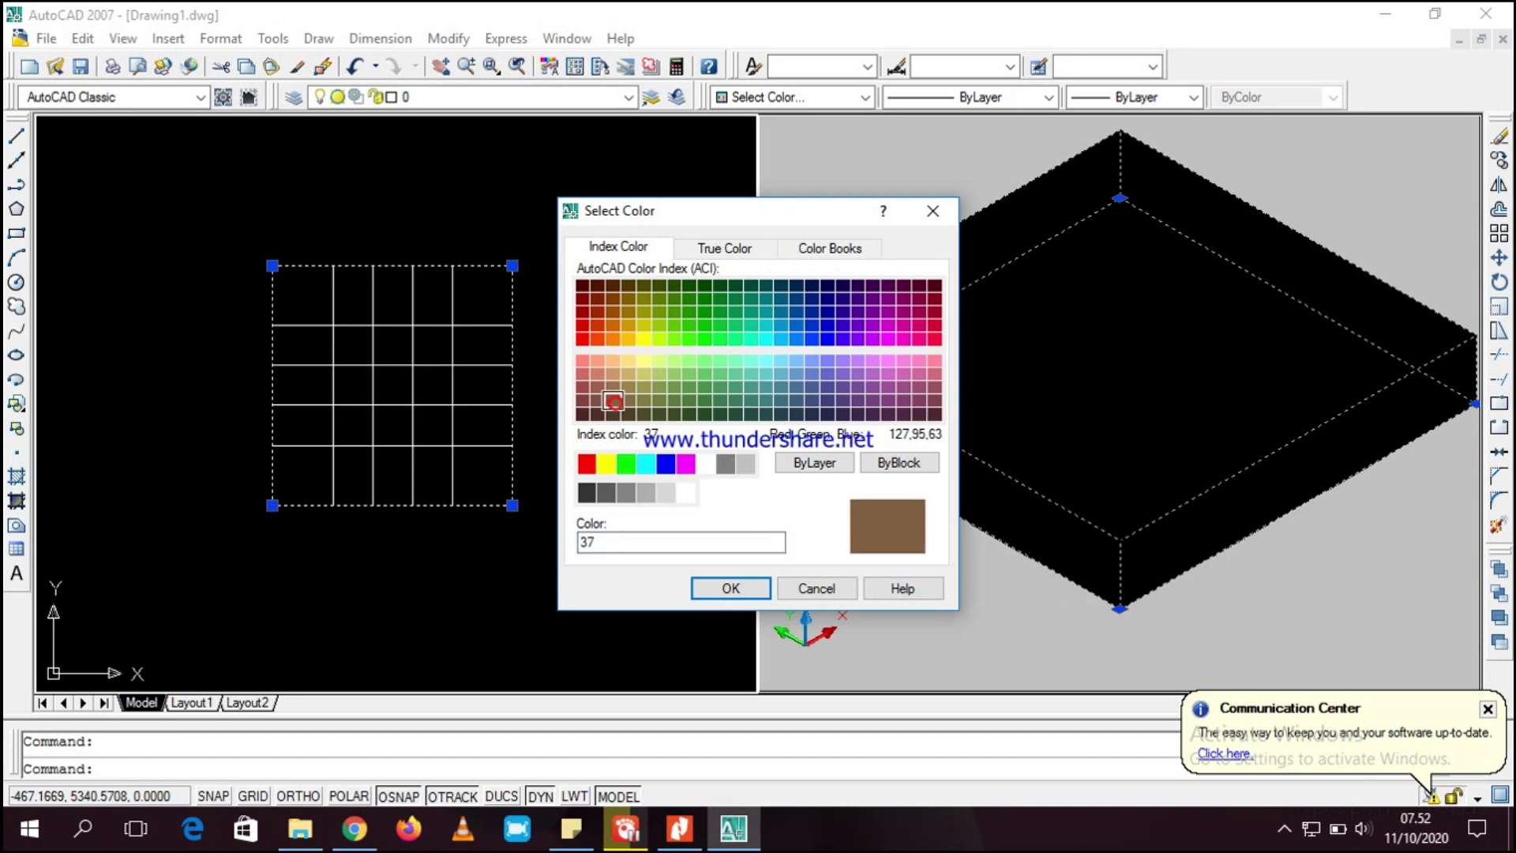
click(731, 588)
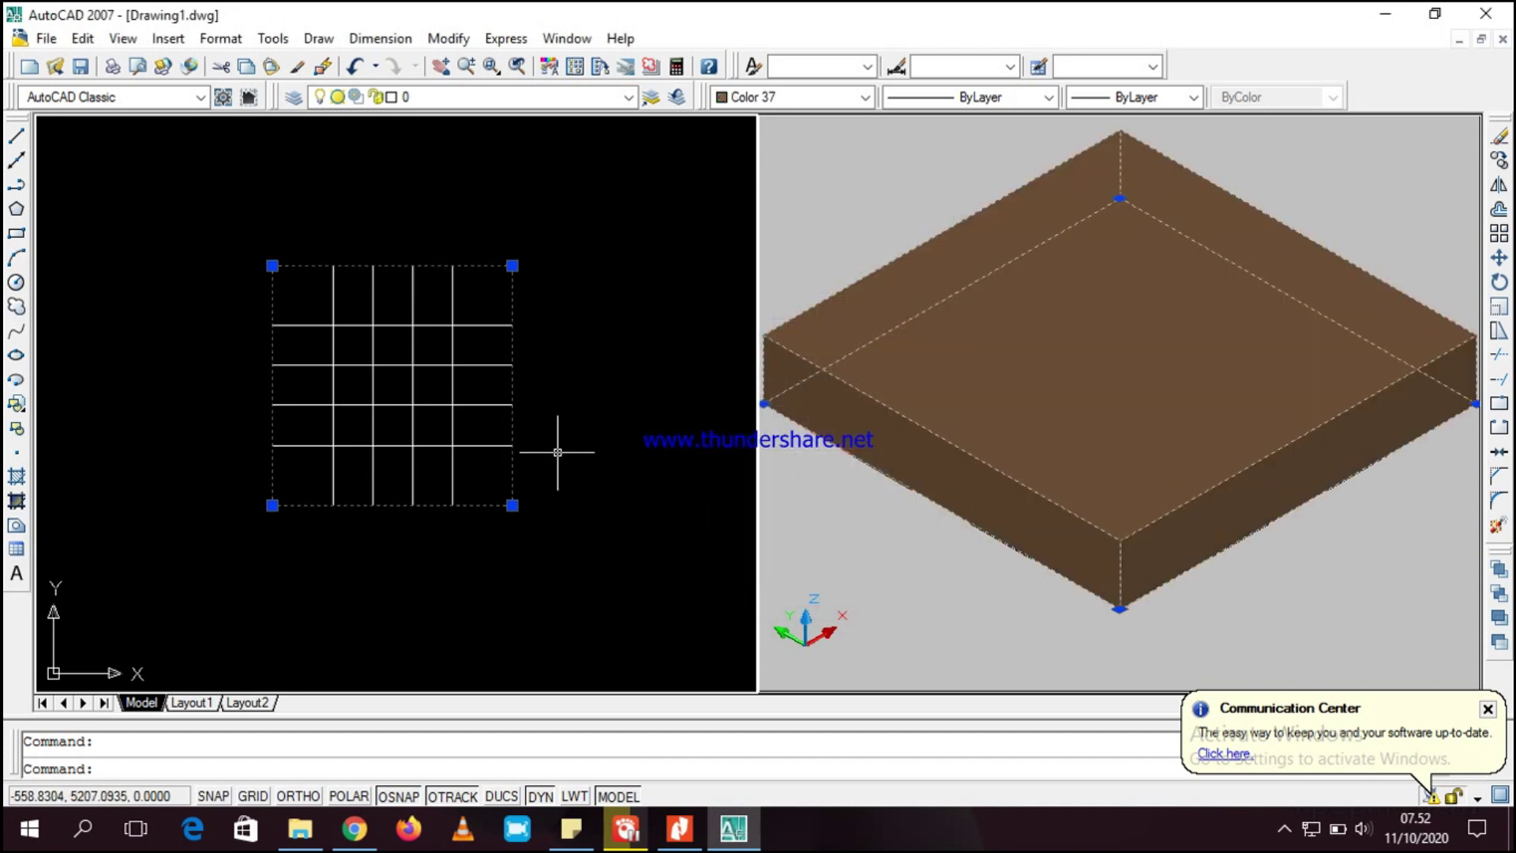
key(Escape)
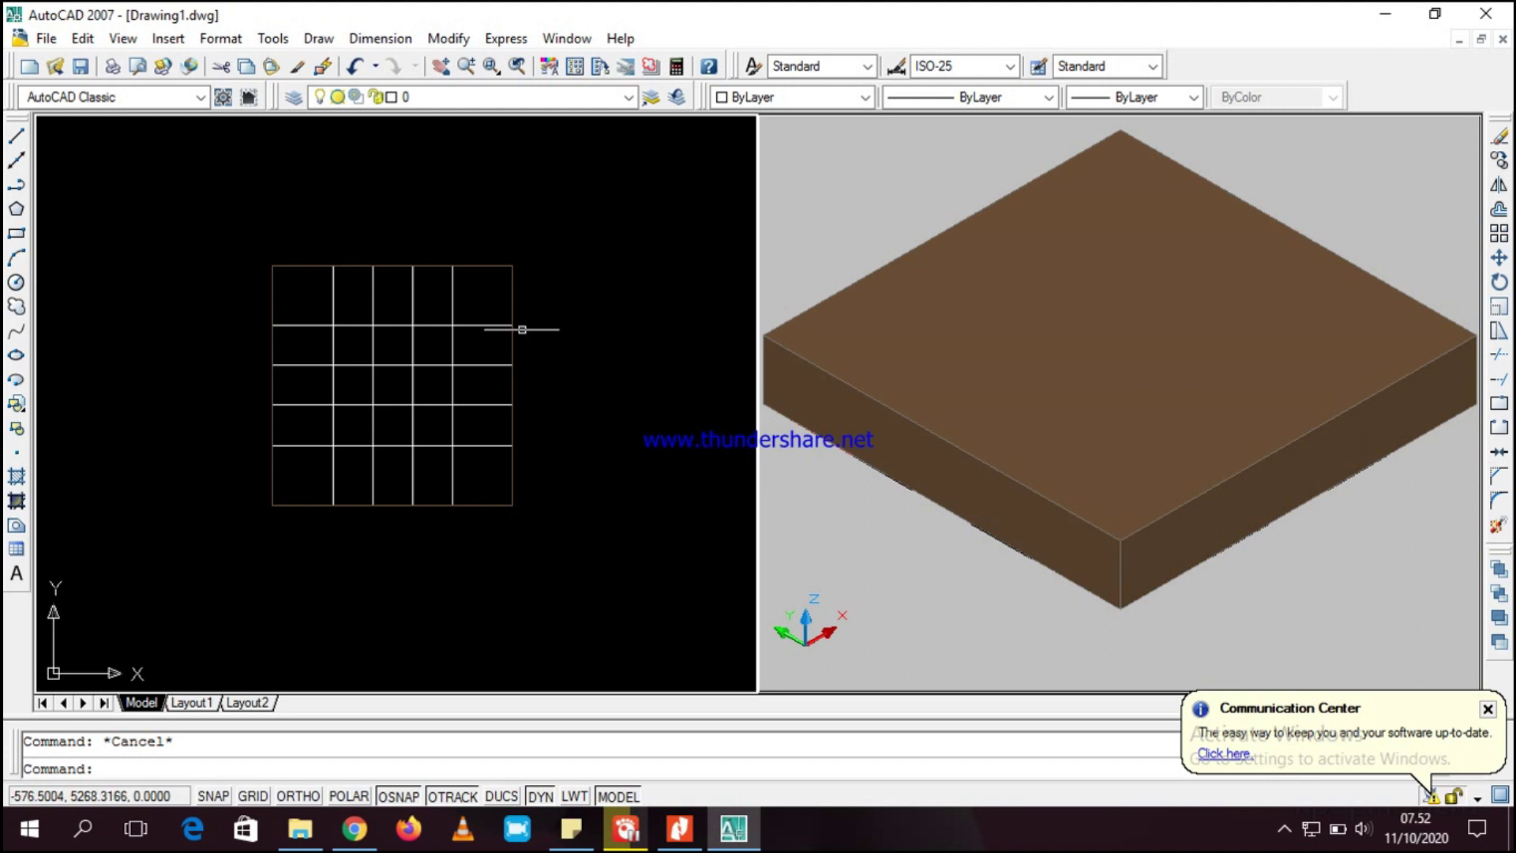
click(478, 302)
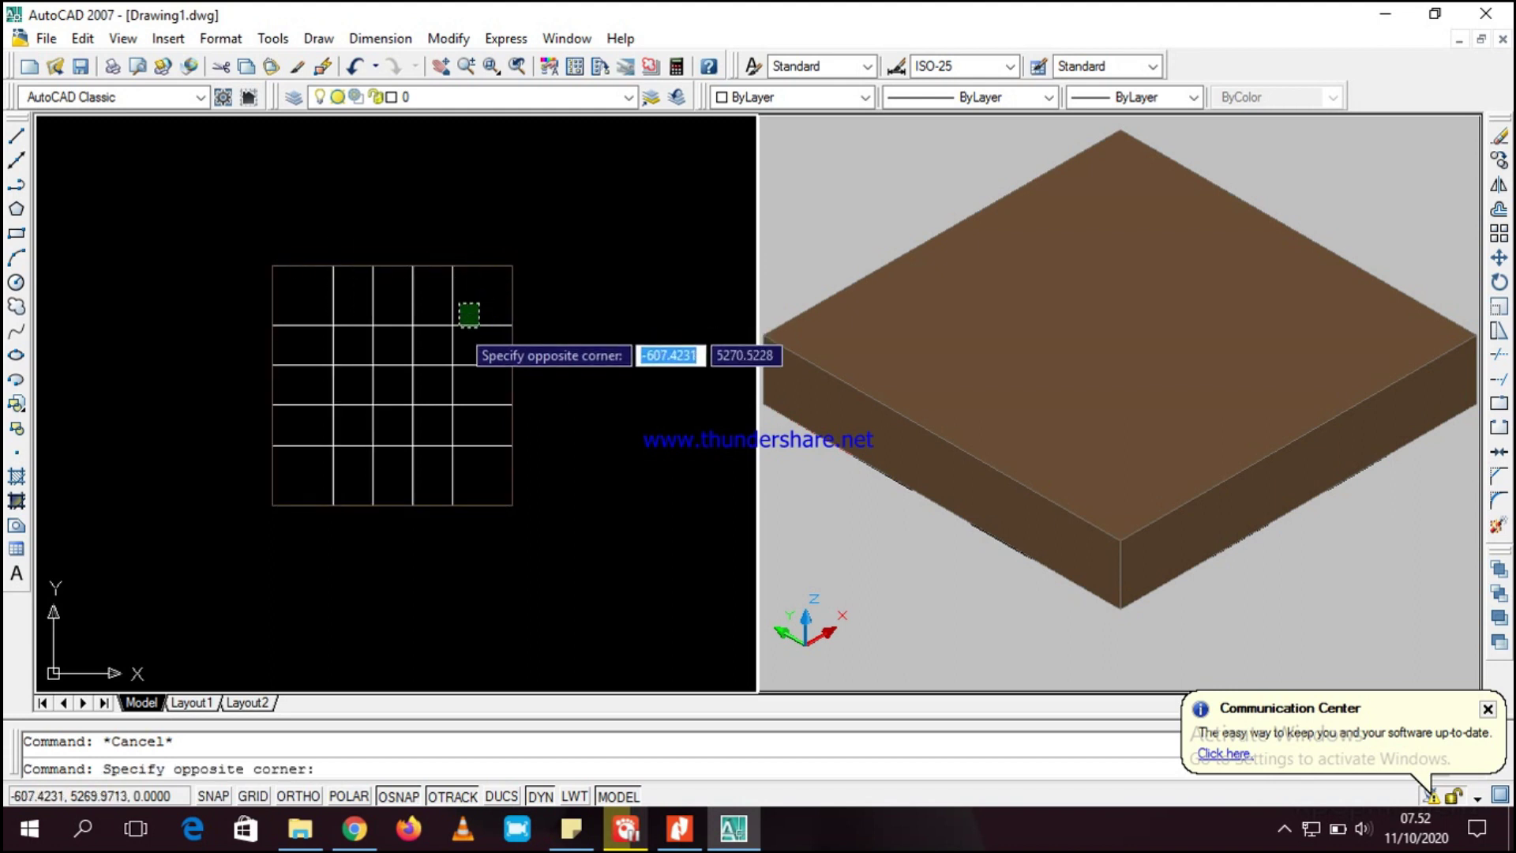
click(458, 316)
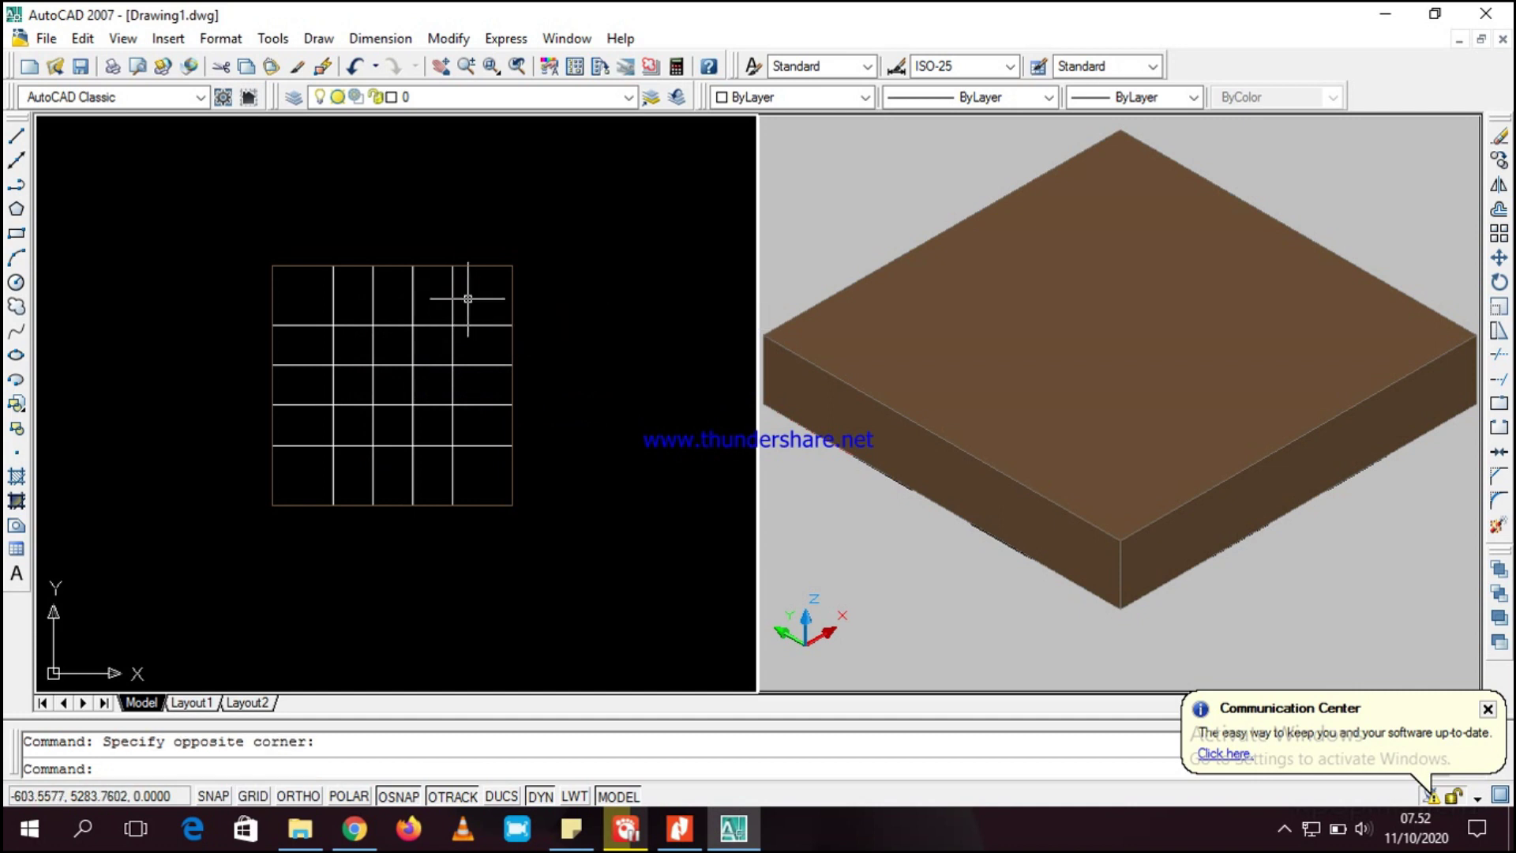
click(467, 301)
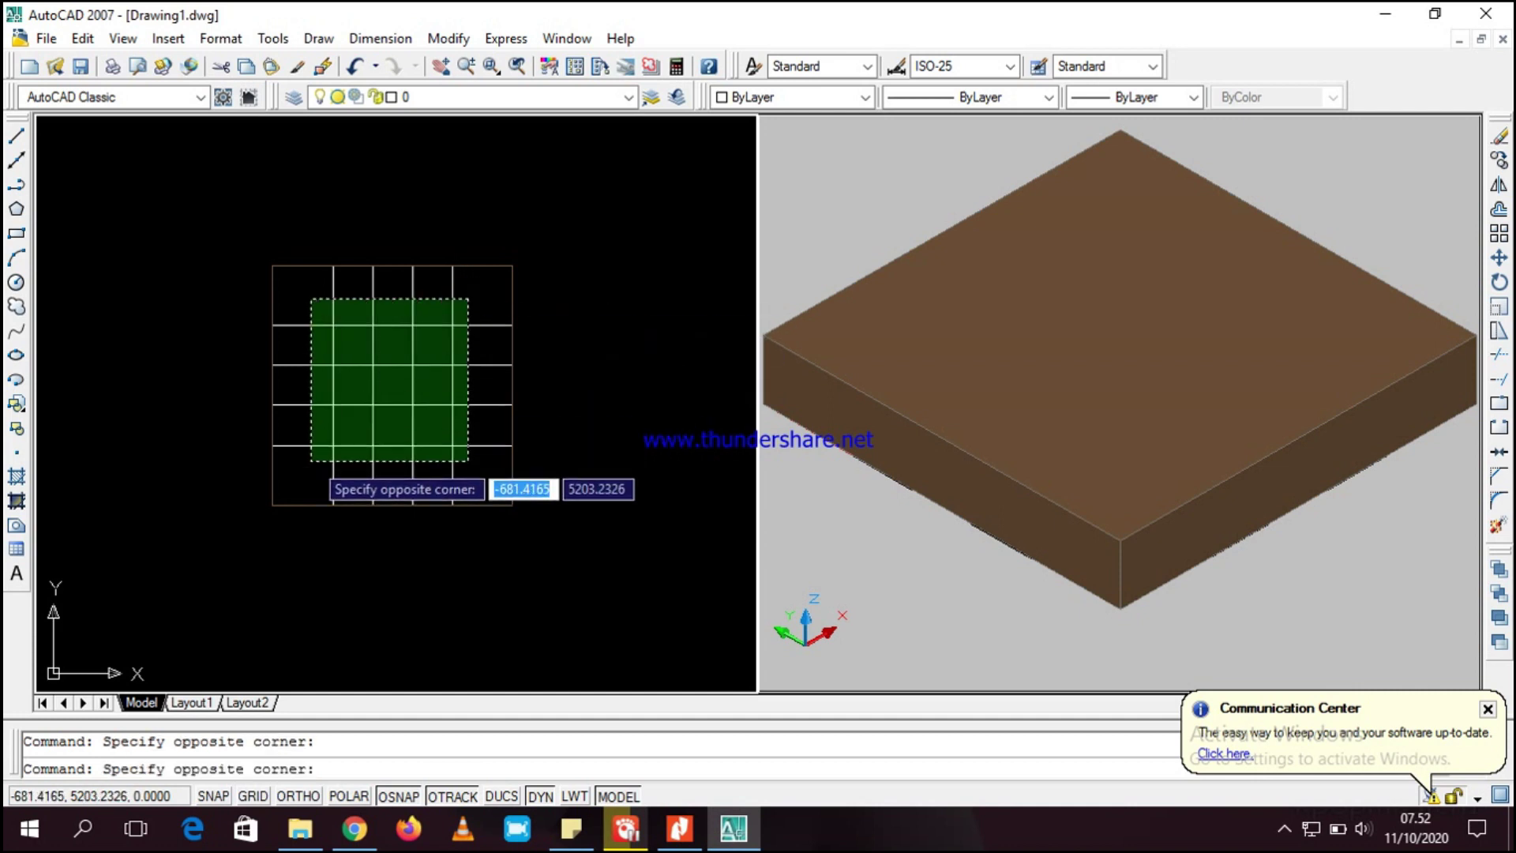
click(318, 460)
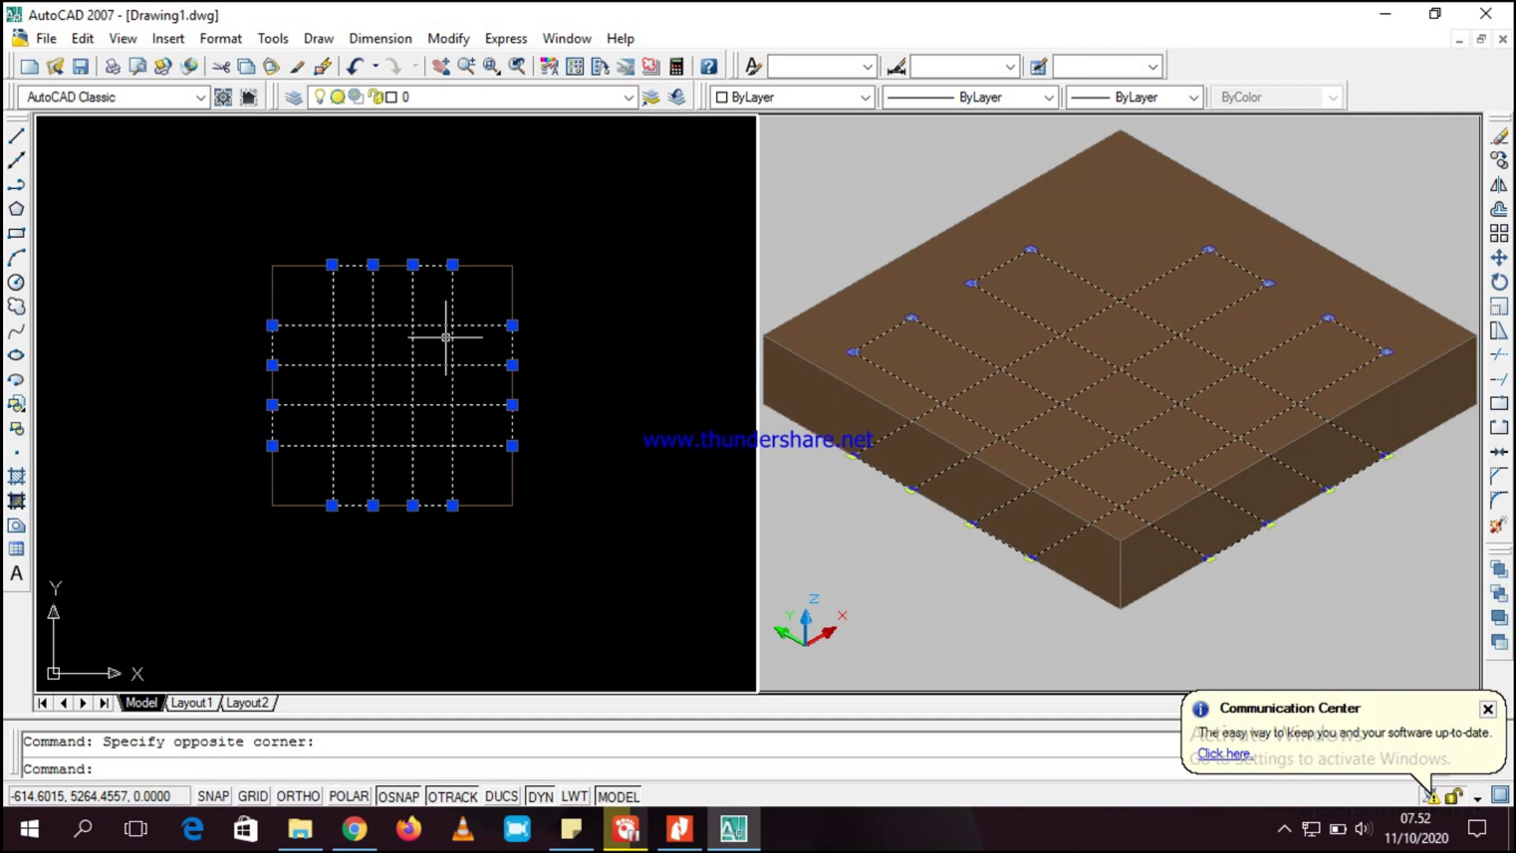
key(Escape)
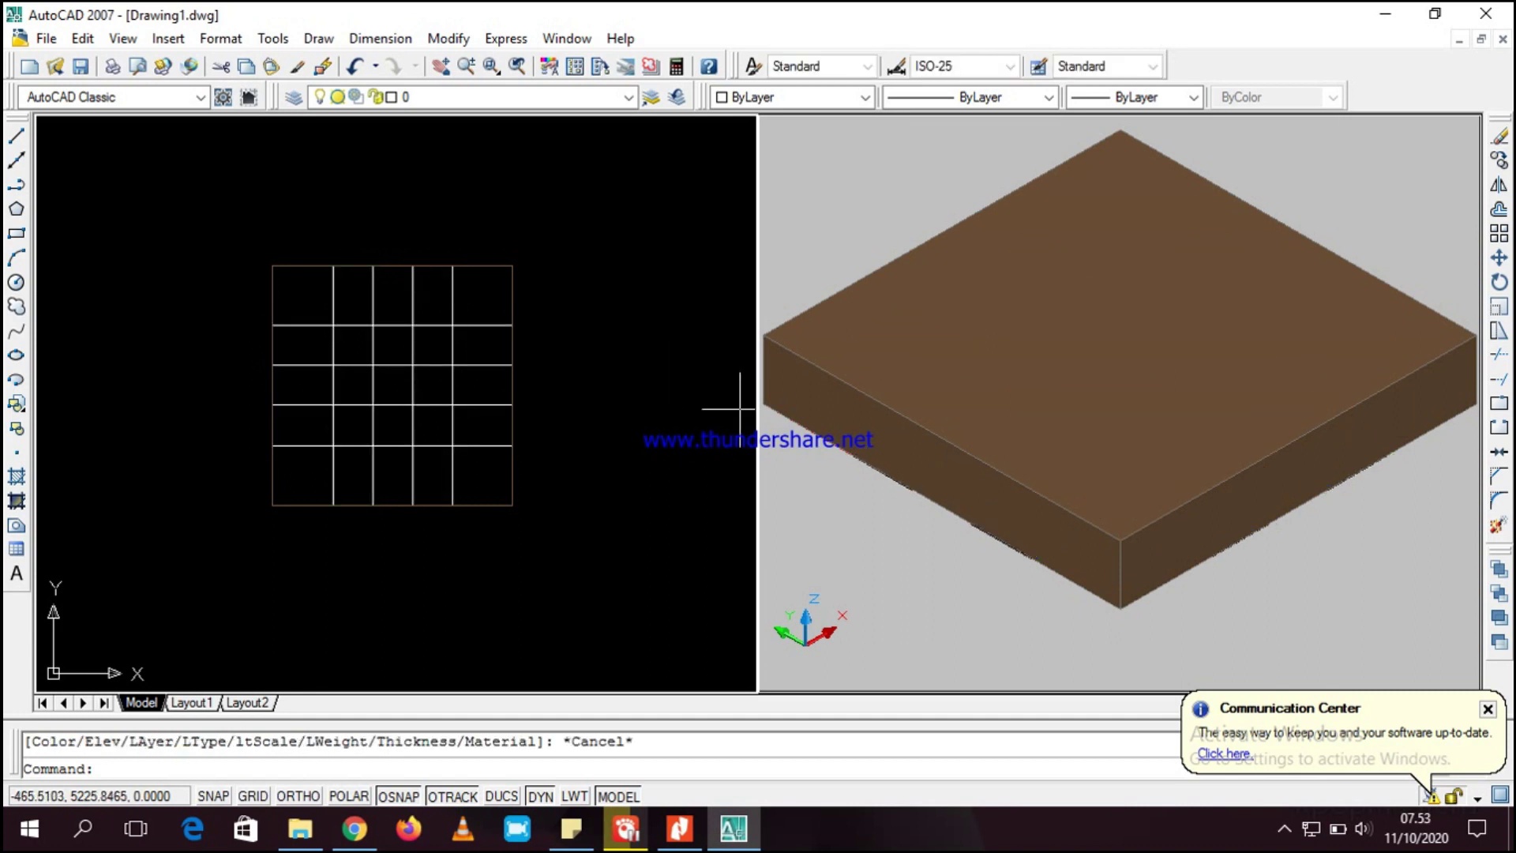
- Select the four crossing narrow rectangles and set their elevation to 5 with the Change command's Properties option
click(476, 297)
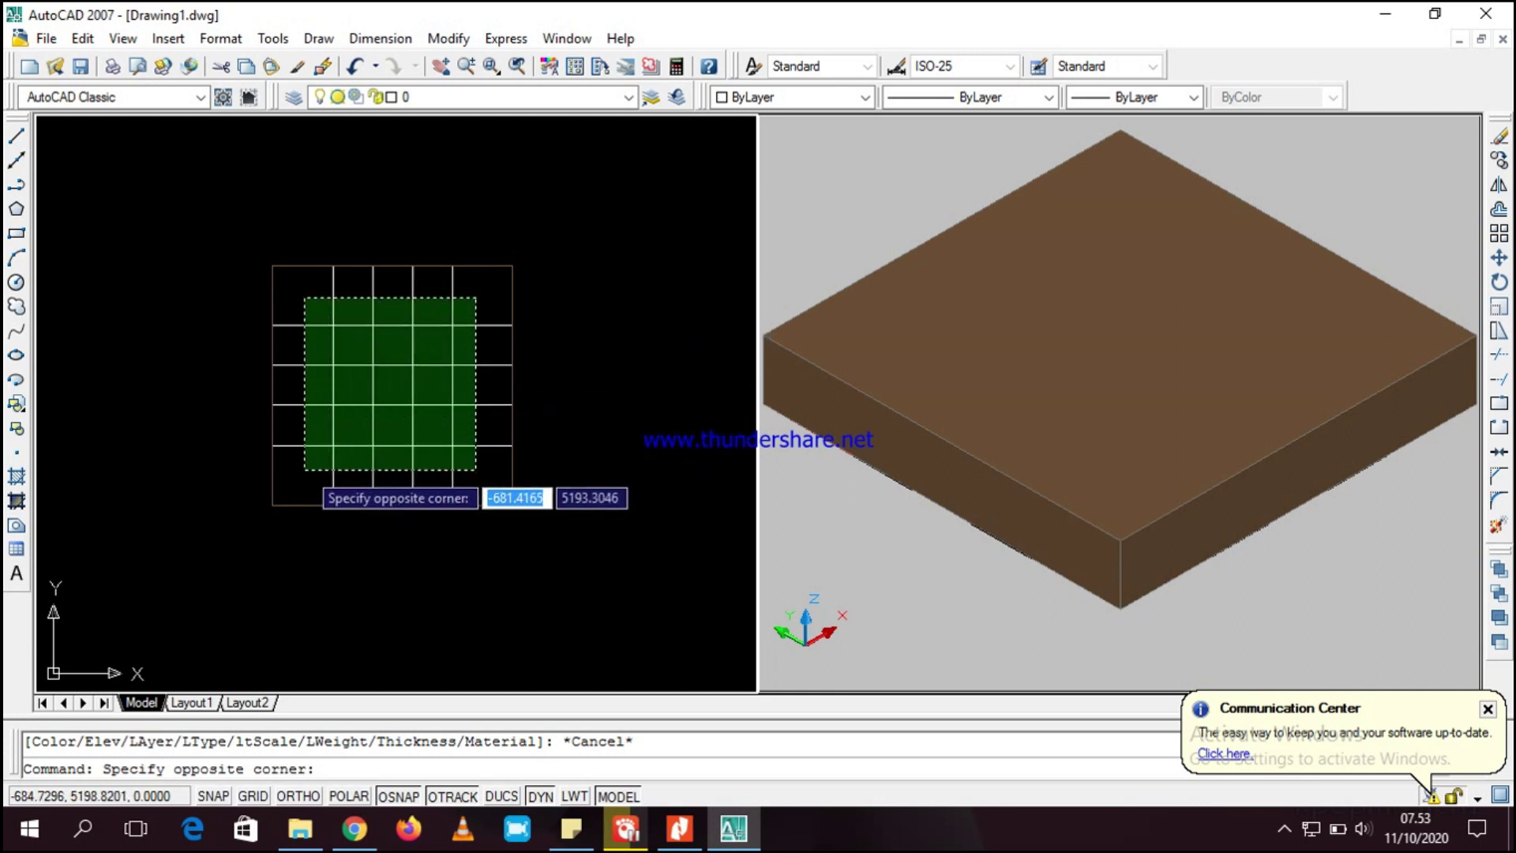
click(305, 472)
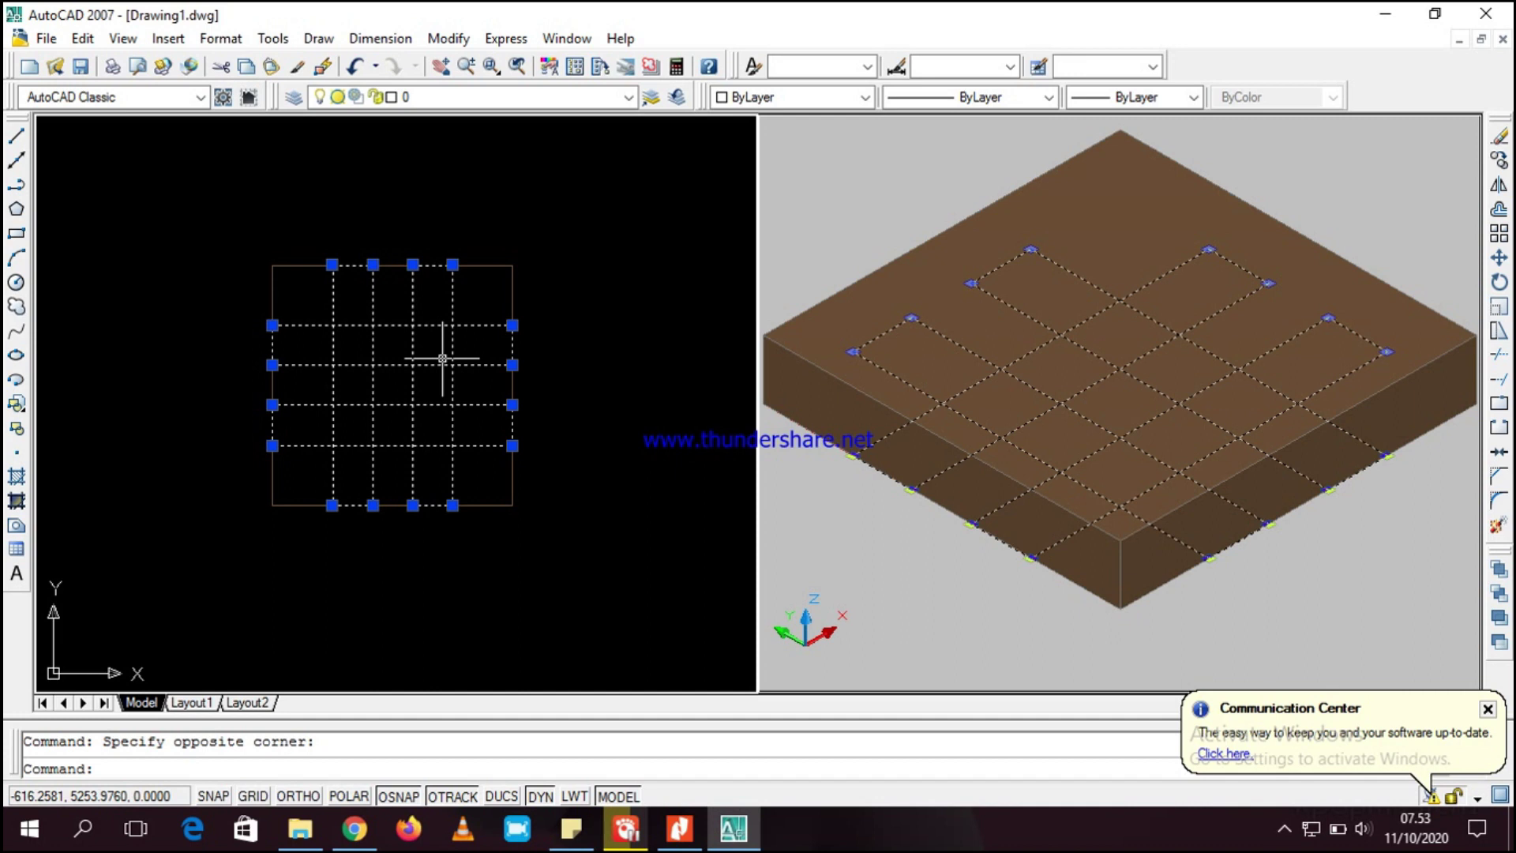
text(change)
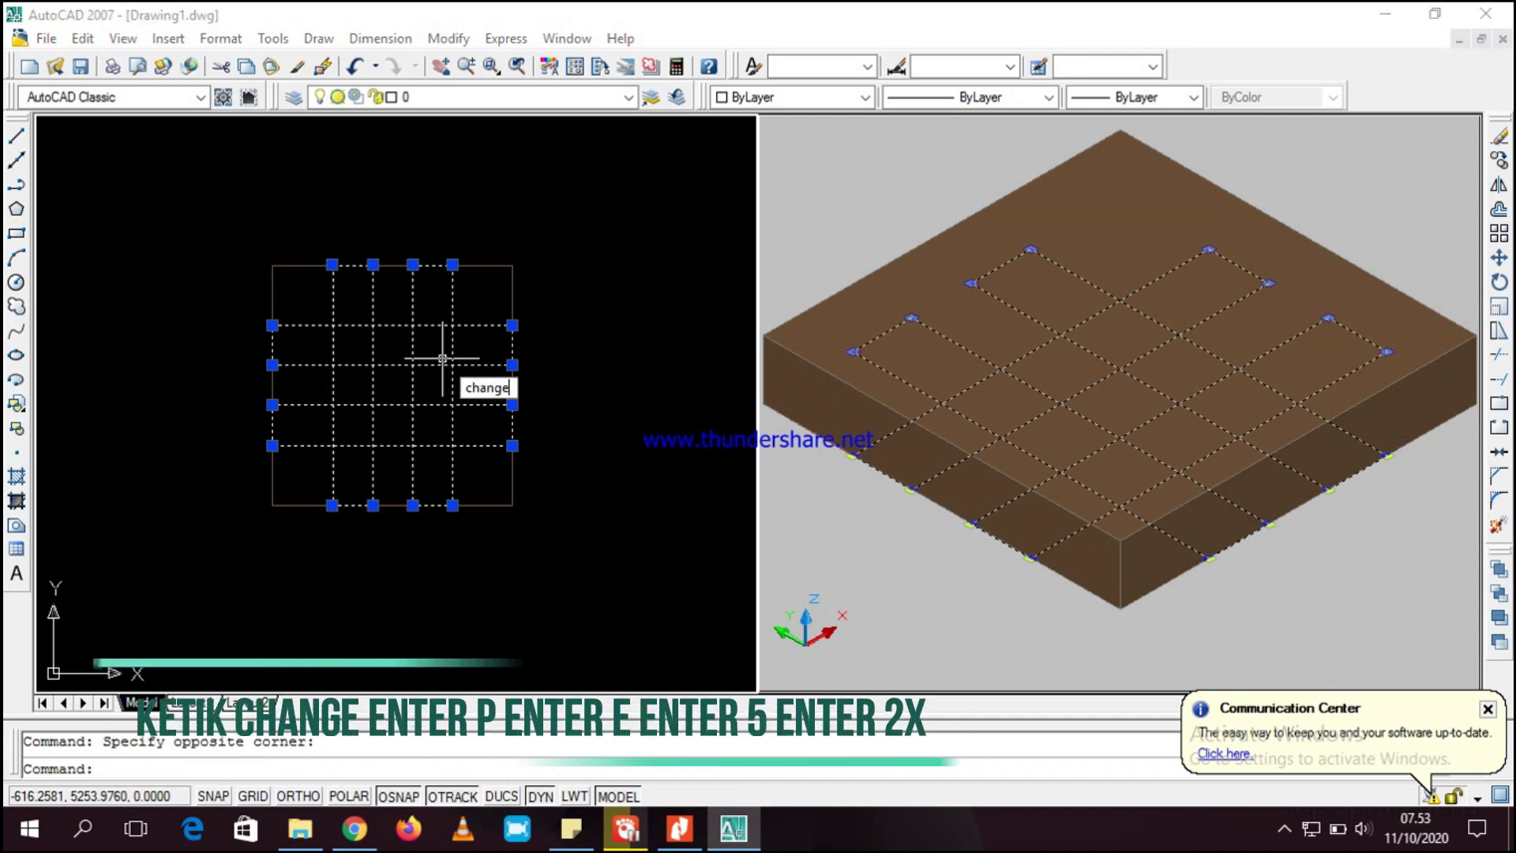
key(Return)
text(p)
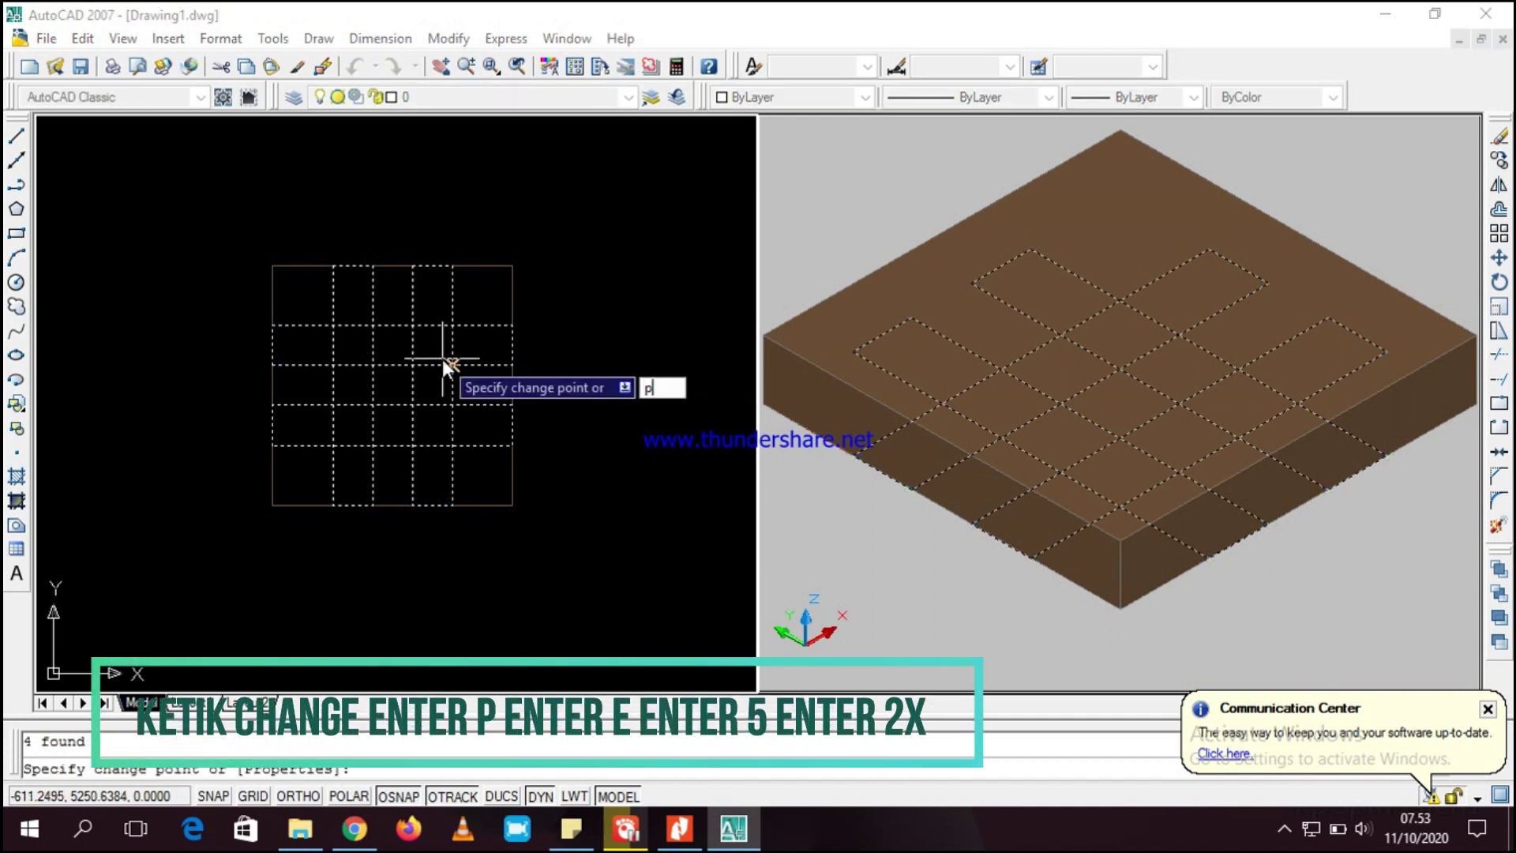
key(Return)
text(e)
key(Return)
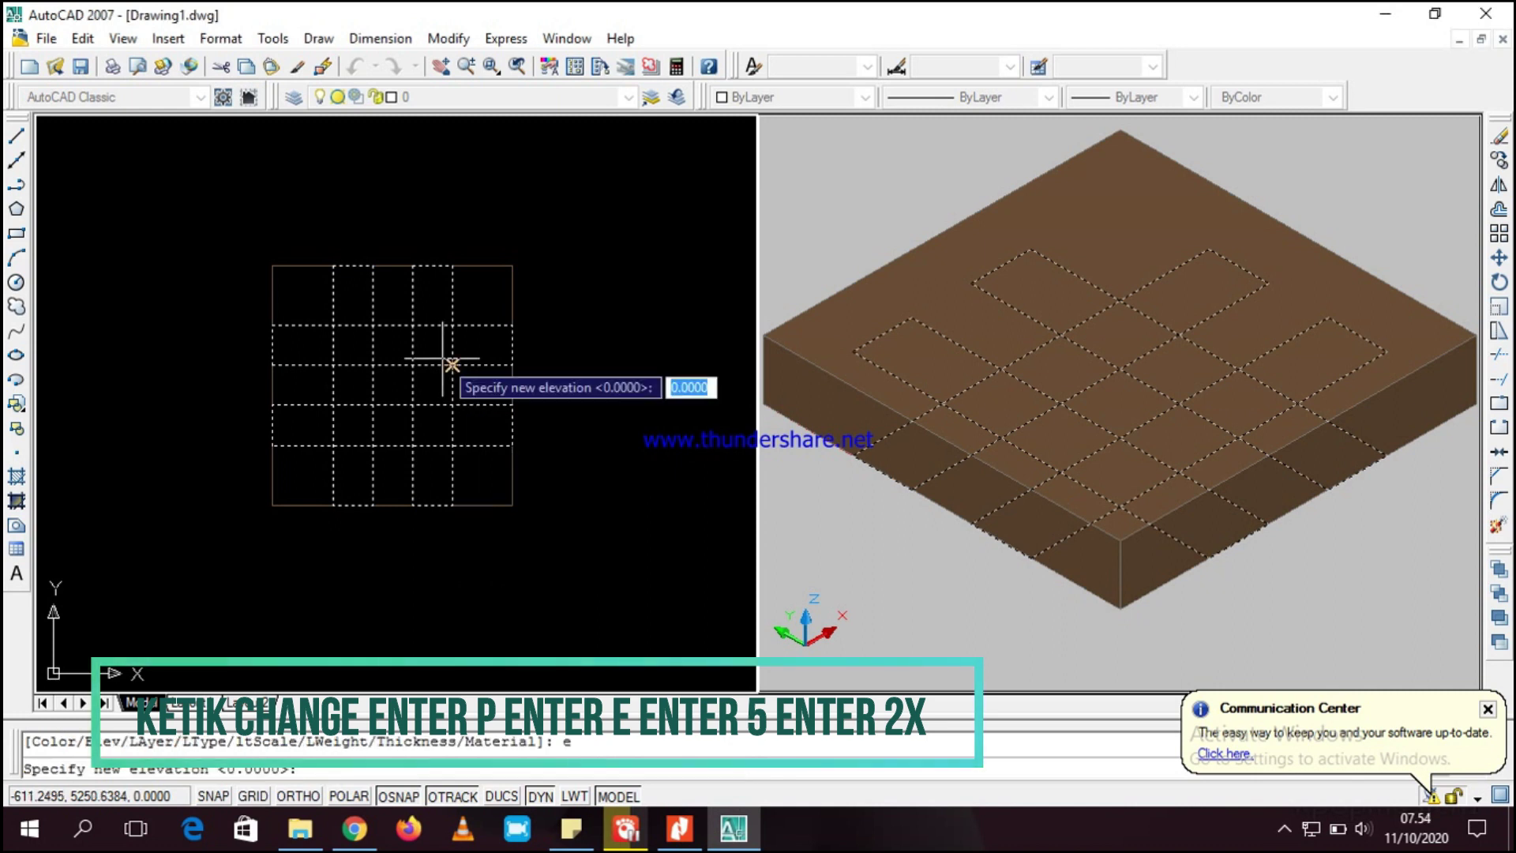
text(5)
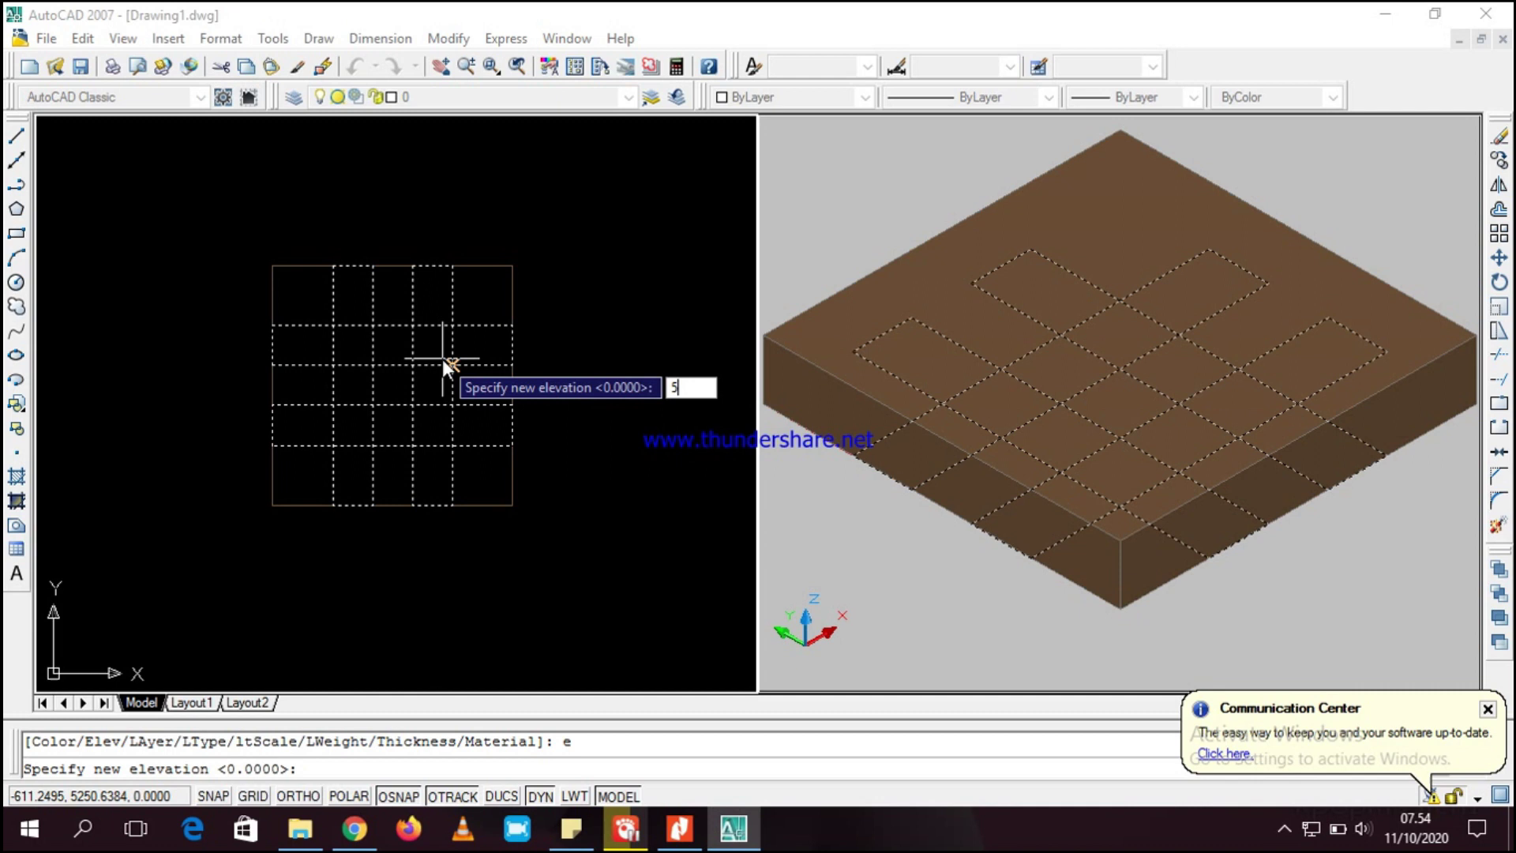
key(Return)
key(Return)
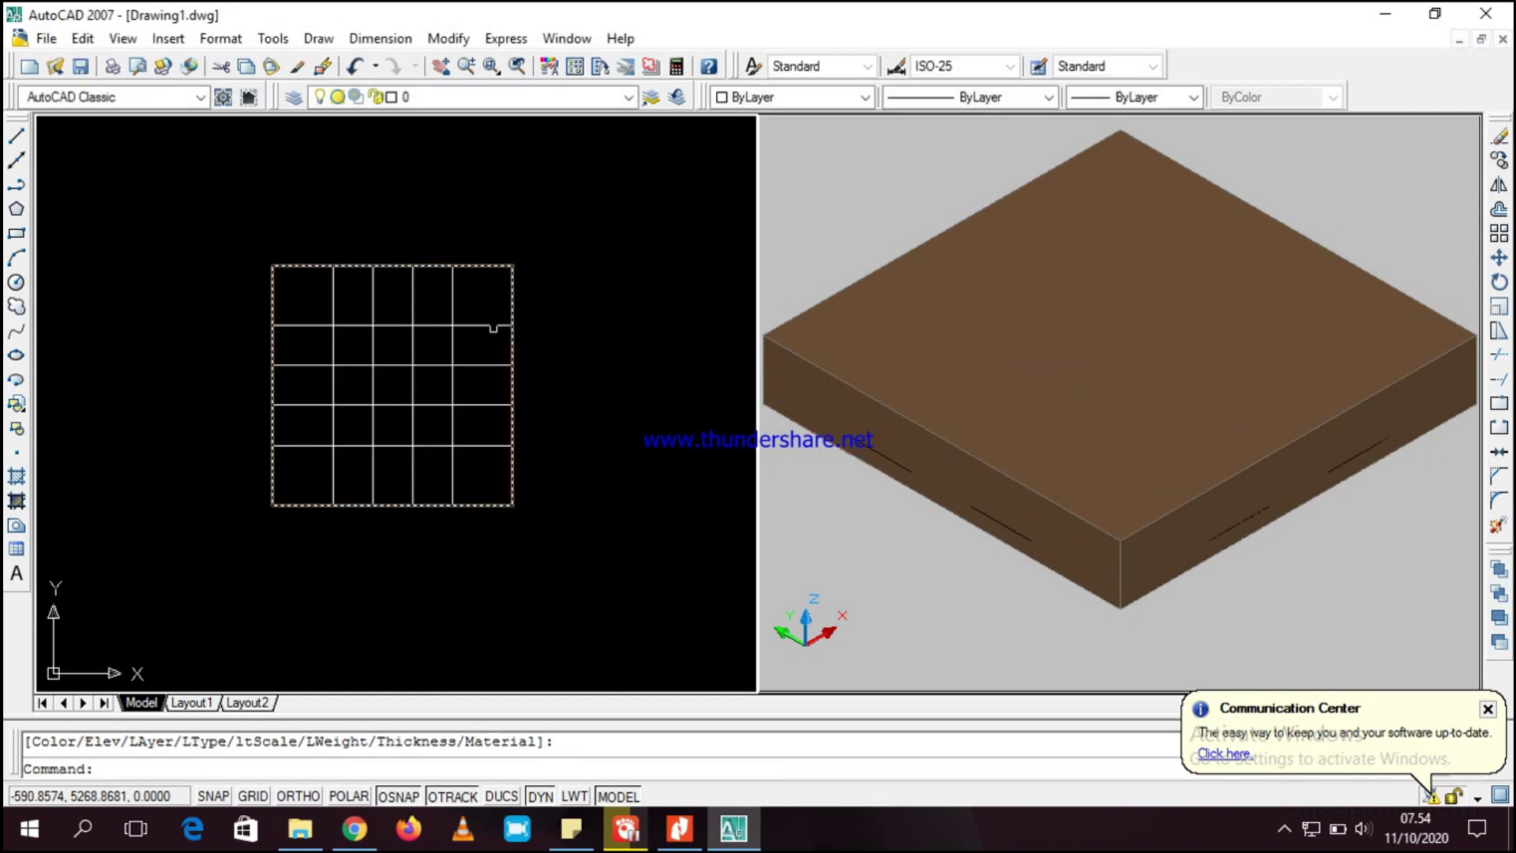
- Extrude the four crossing narrow rectangles inside the block to a height of 10 units
click(484, 307)
click(316, 497)
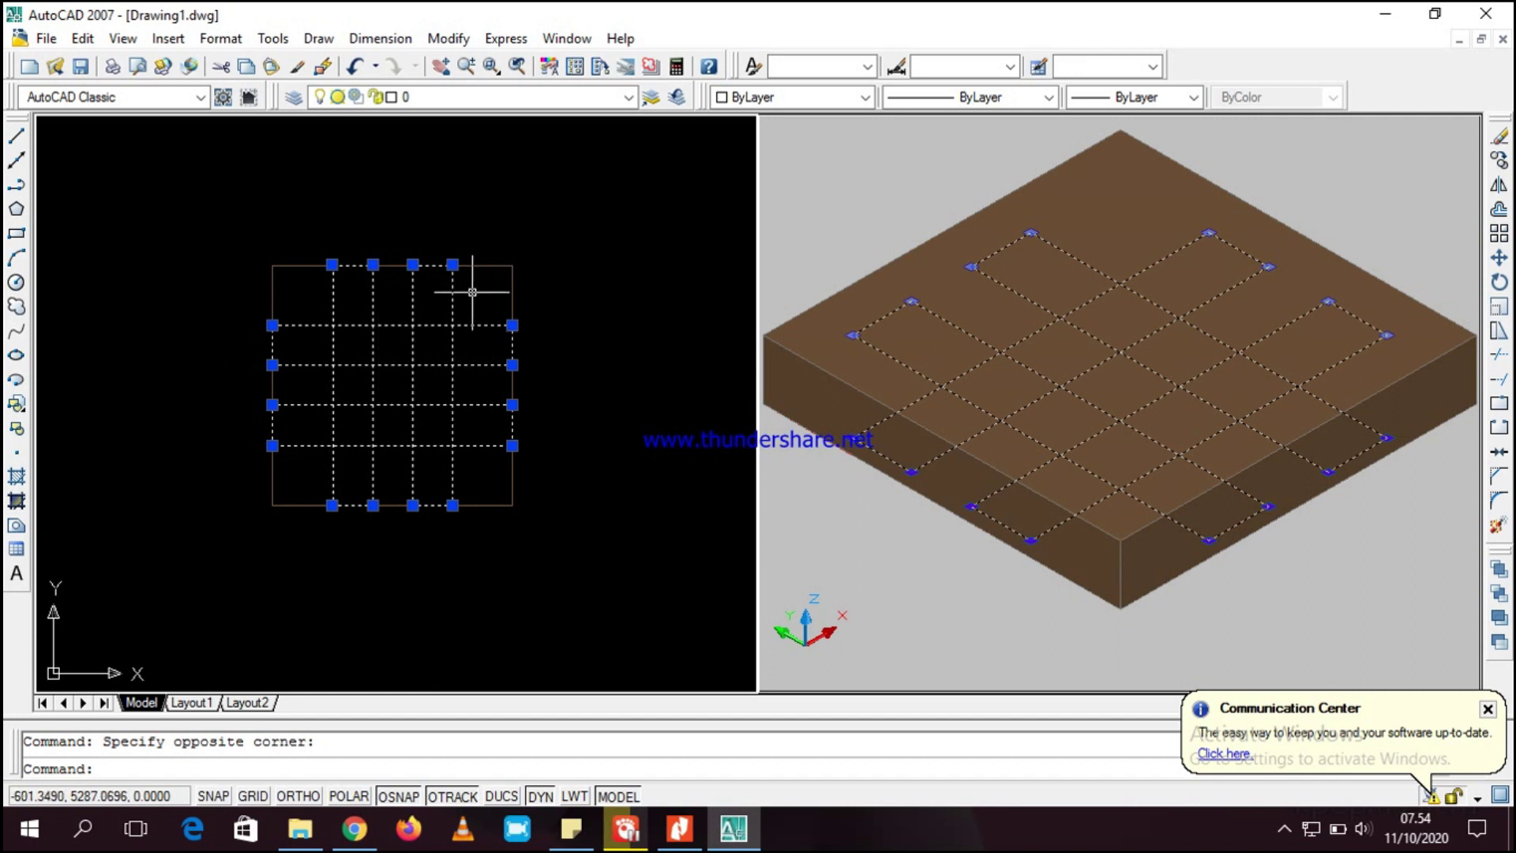
text(e)
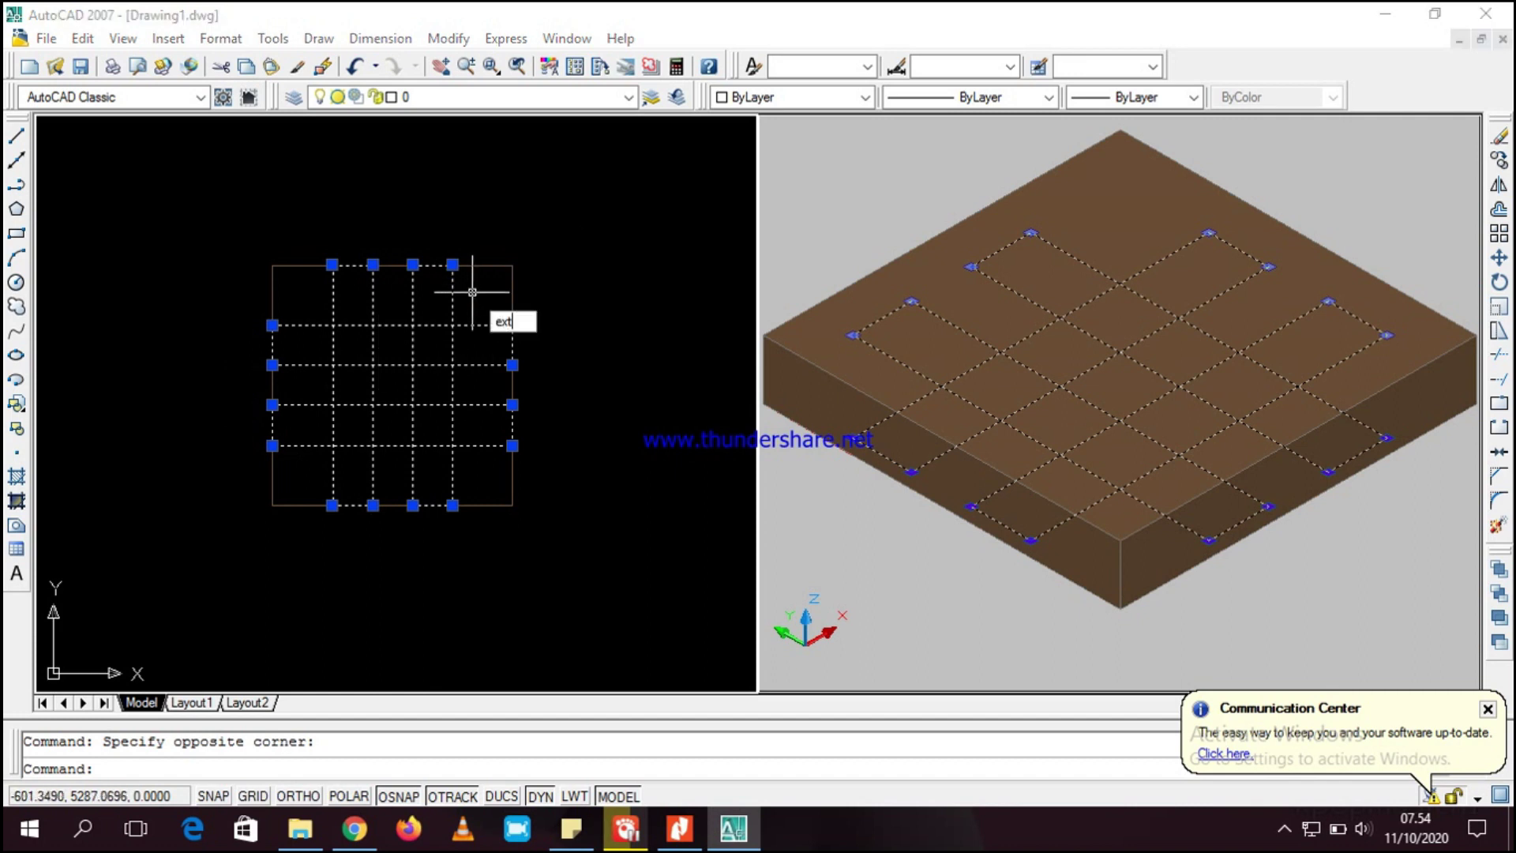
text(xt)
key(Return)
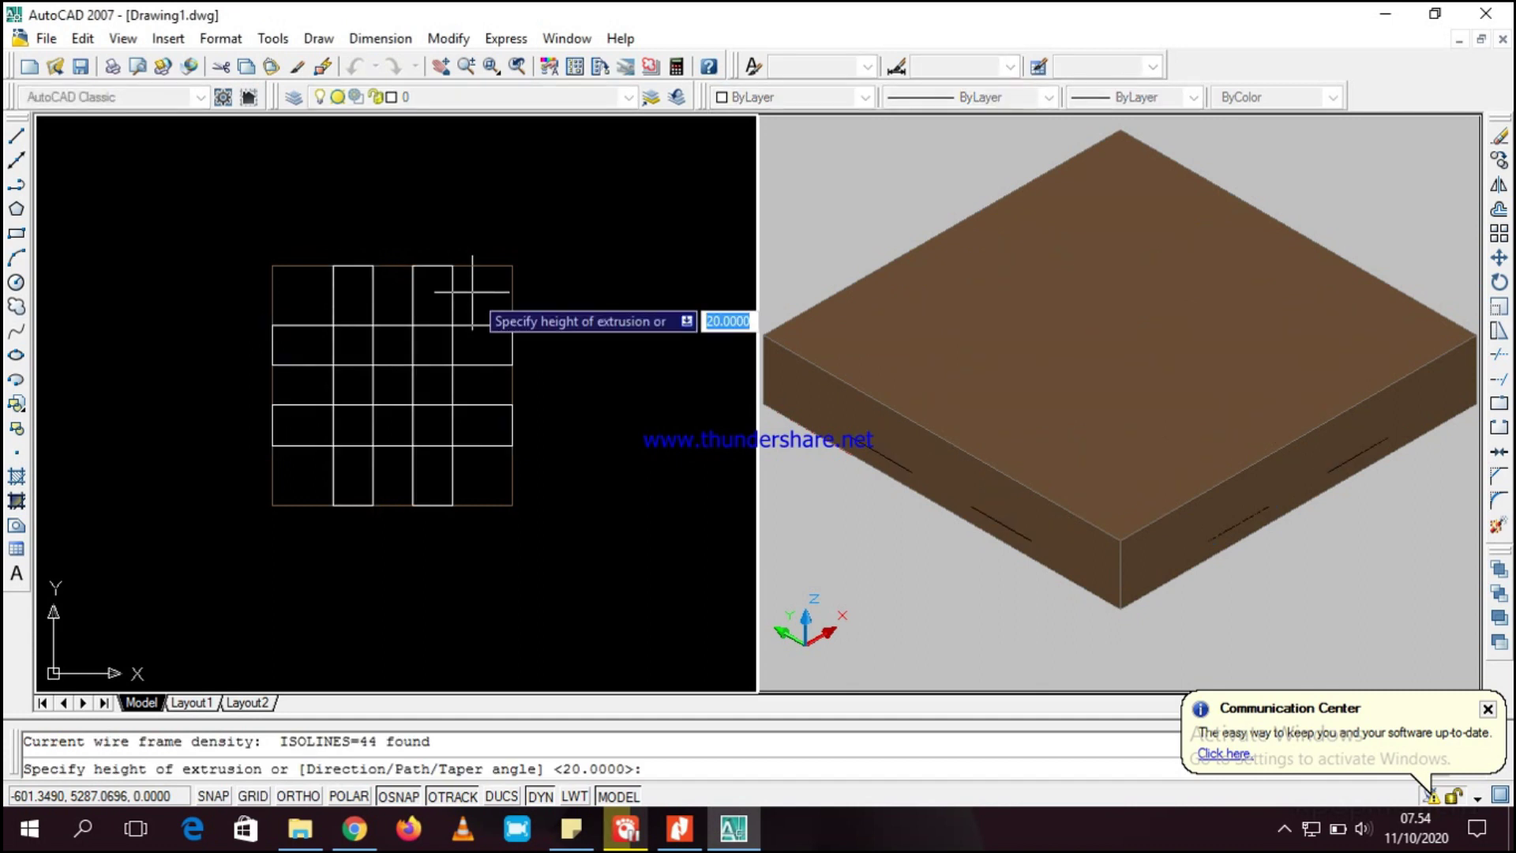
text(10)
key(Return)
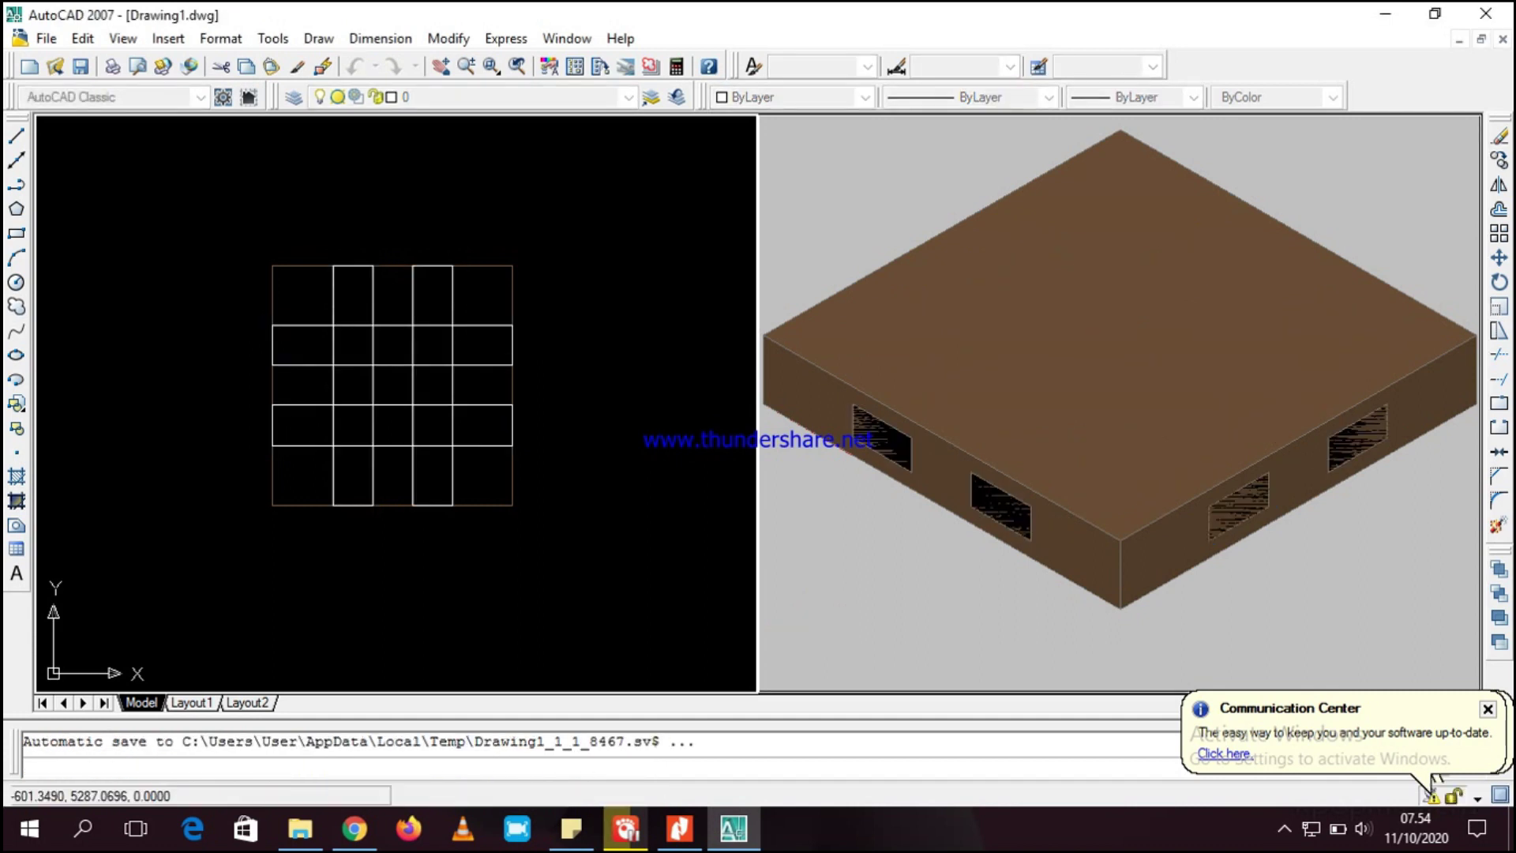
click(474, 304)
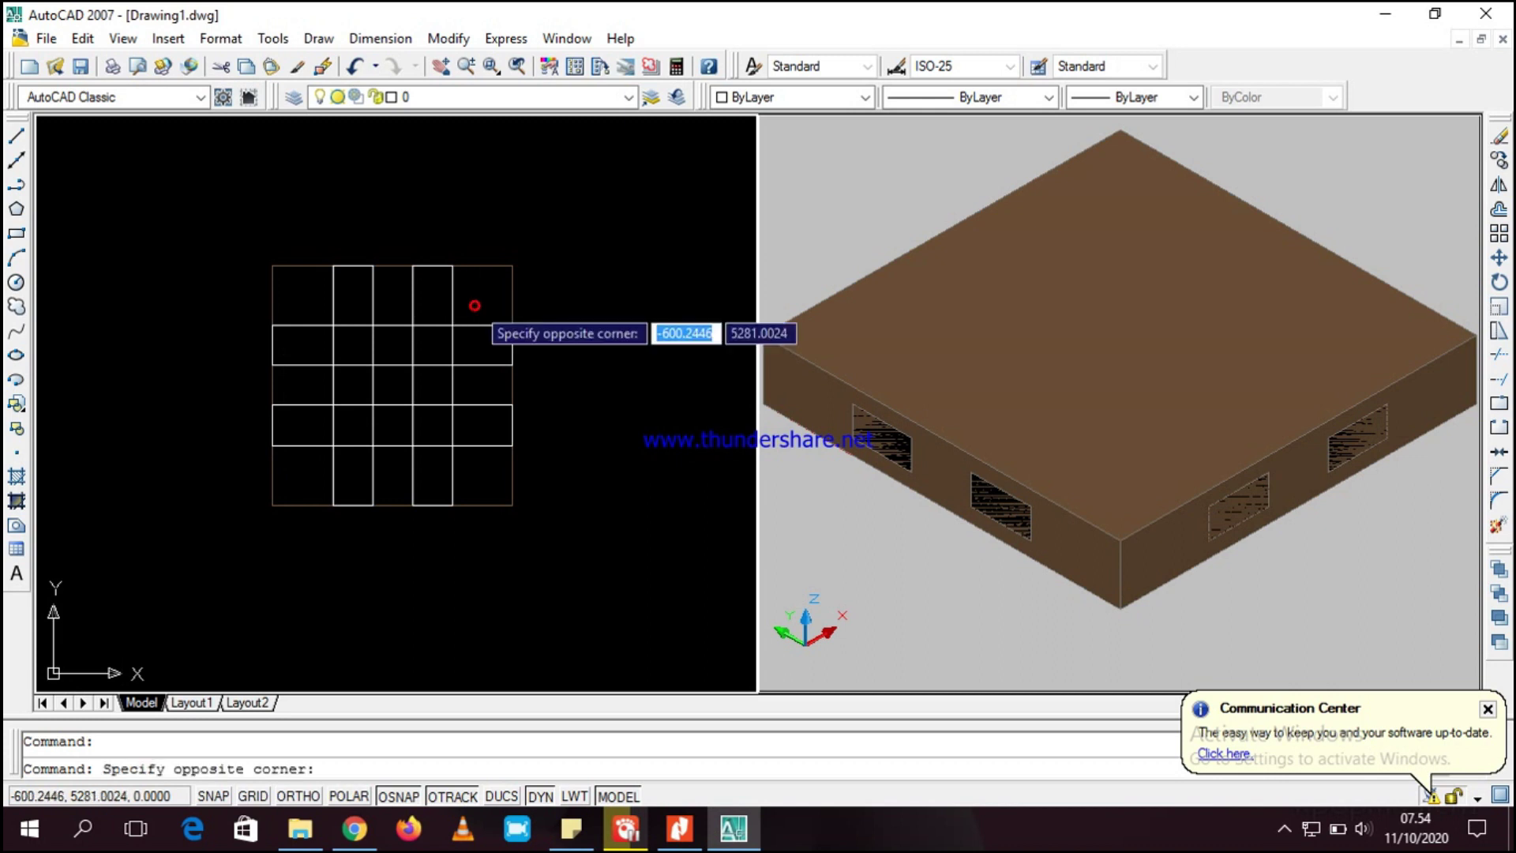
click(296, 464)
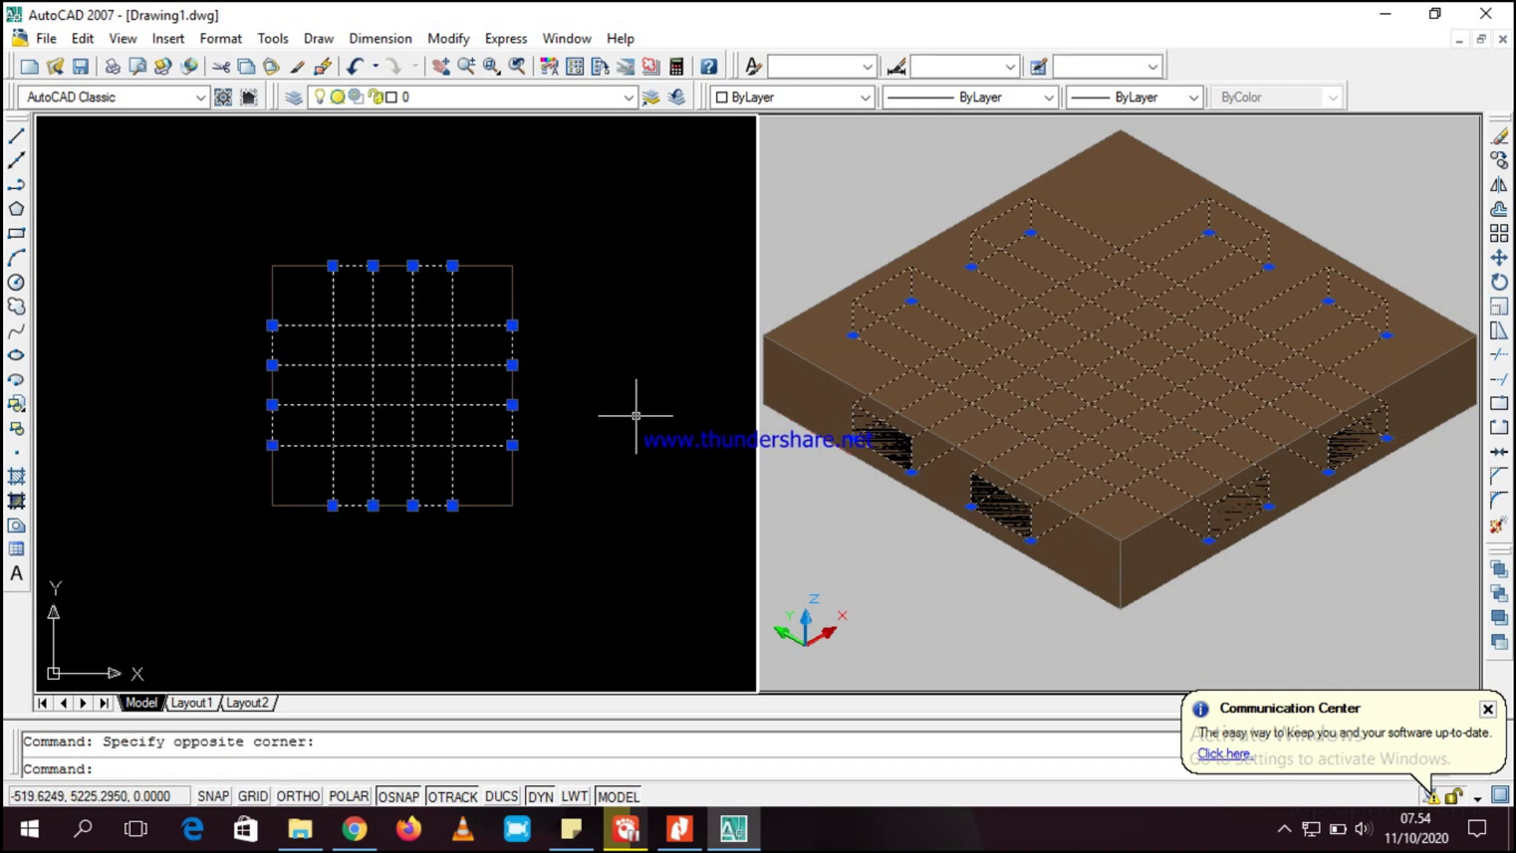
key(Escape)
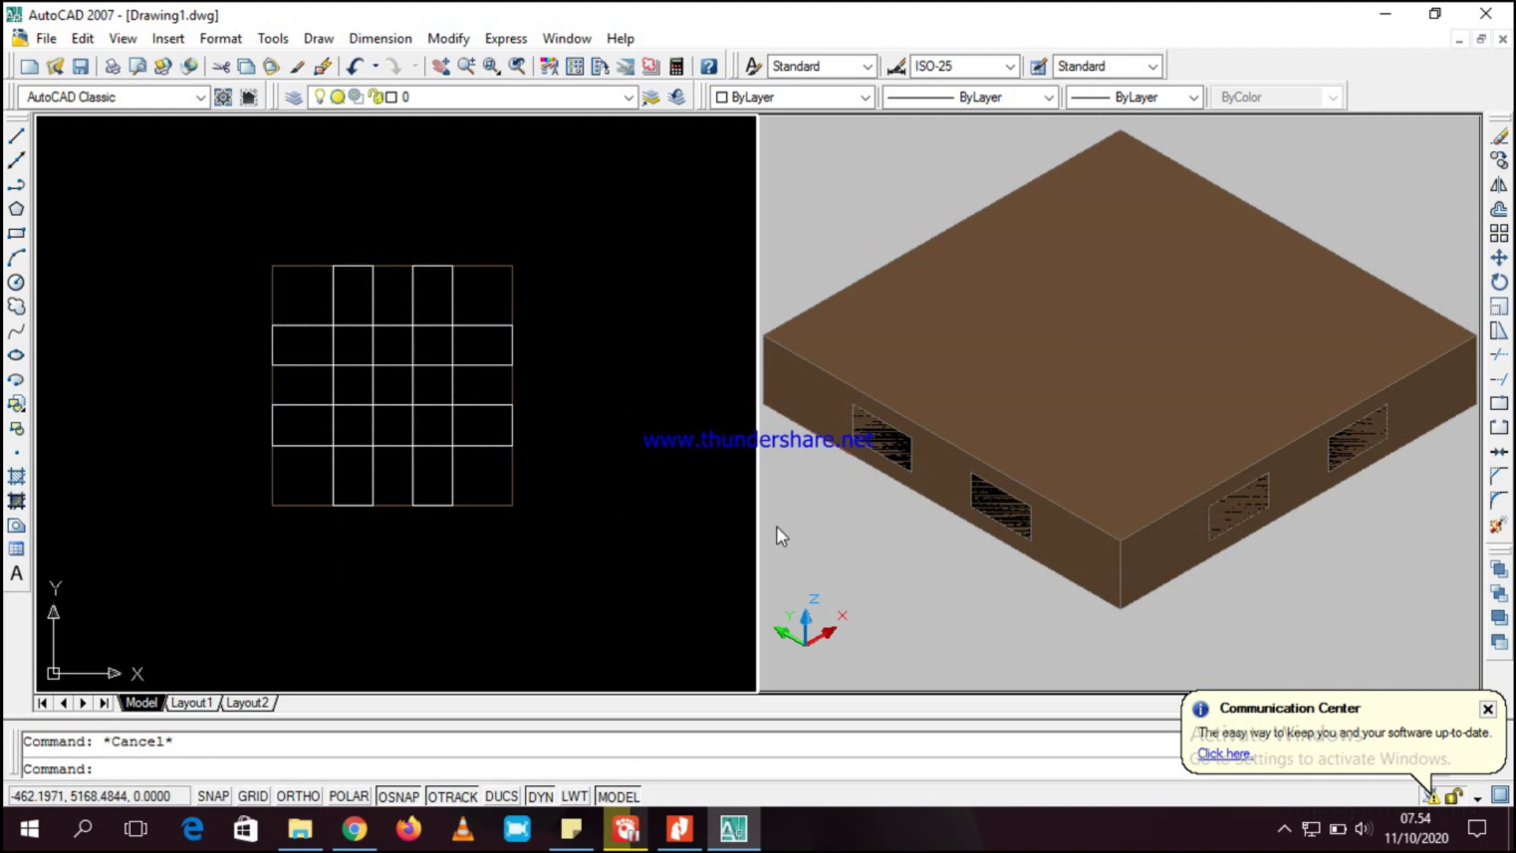
- Activate the isometric viewport and orbit the brown block to examine the openings in its sides
click(967, 513)
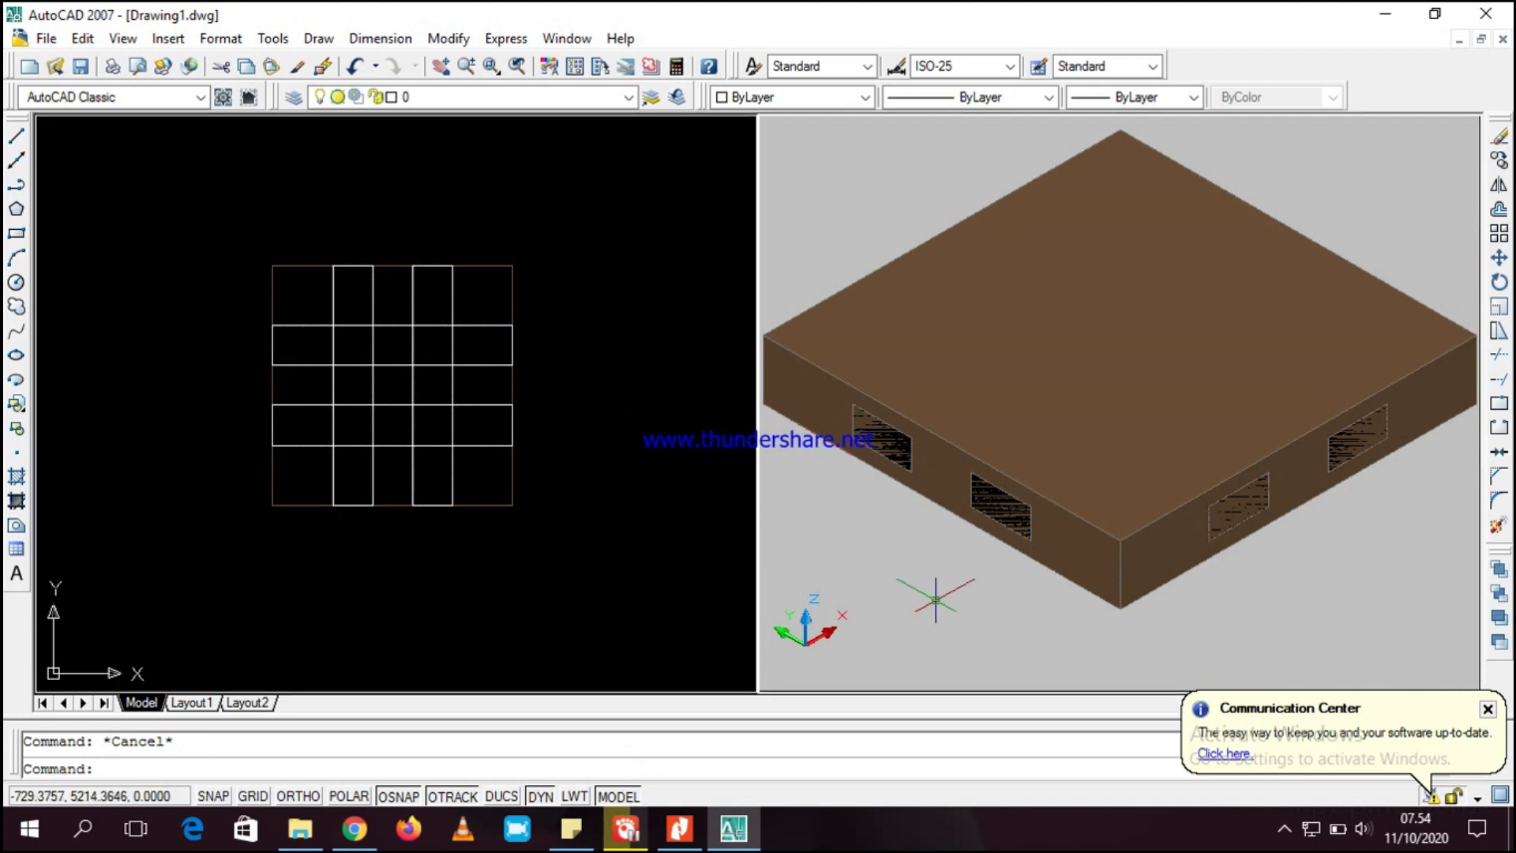
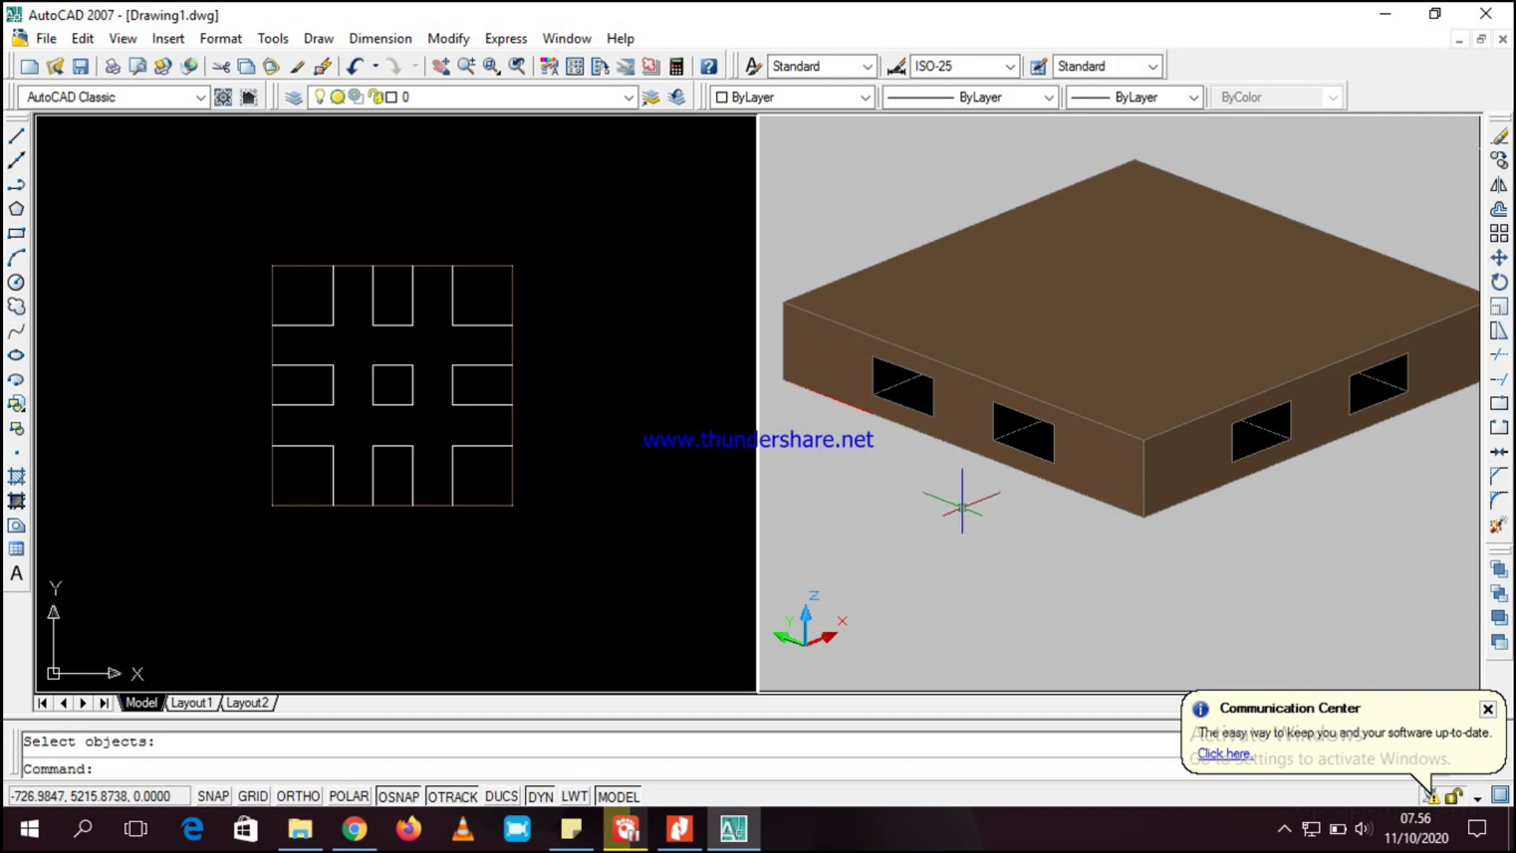
click(998, 508)
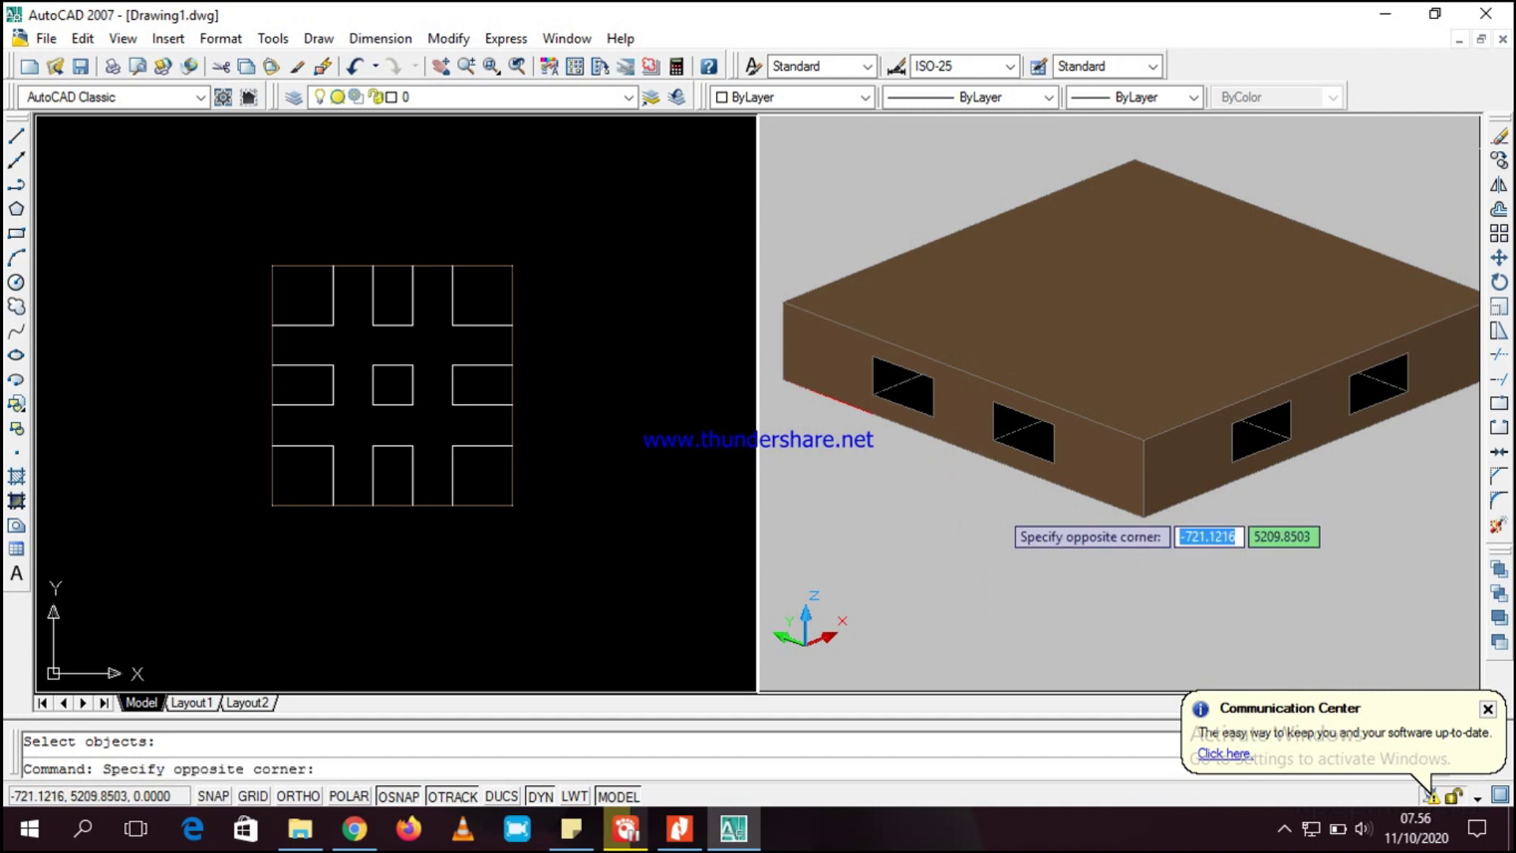
click(997, 506)
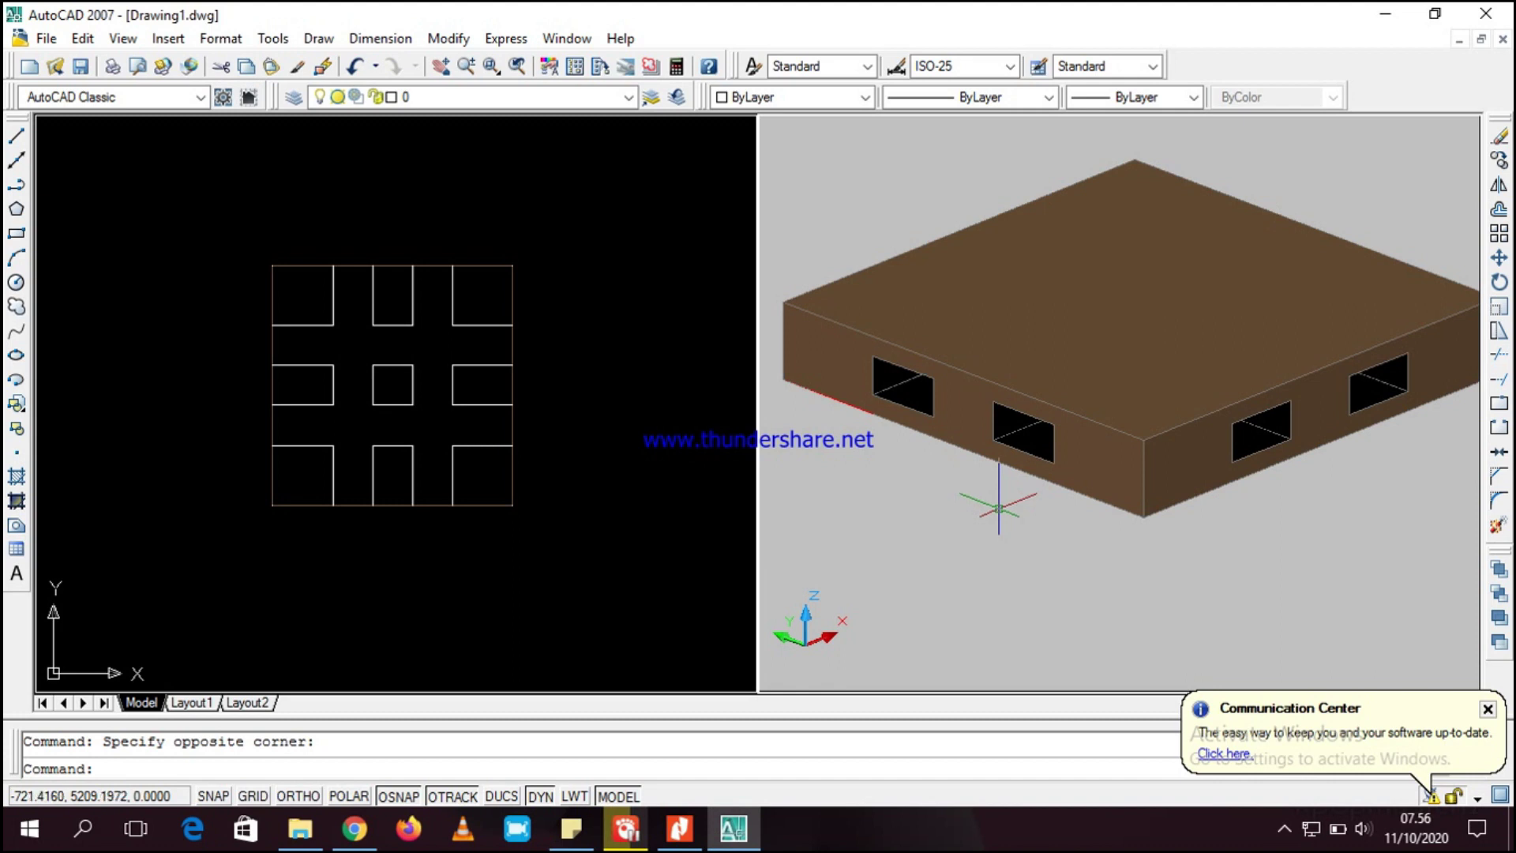
mouse_move(999, 508)
shift+middle_down()
mouse_move(997, 443)
mouse_move(1095, 450)
mouse_move(1147, 475)
mouse_move(1079, 450)
mouse_move(1096, 427)
mouse_move(1112, 452)
mouse_move(987, 464)
mouse_move(883, 442)
mouse_move(875, 455)
mouse_move(1086, 453)
mouse_move(1116, 537)
mouse_move(1018, 499)
mouse_move(989, 534)
shift+middle_up()
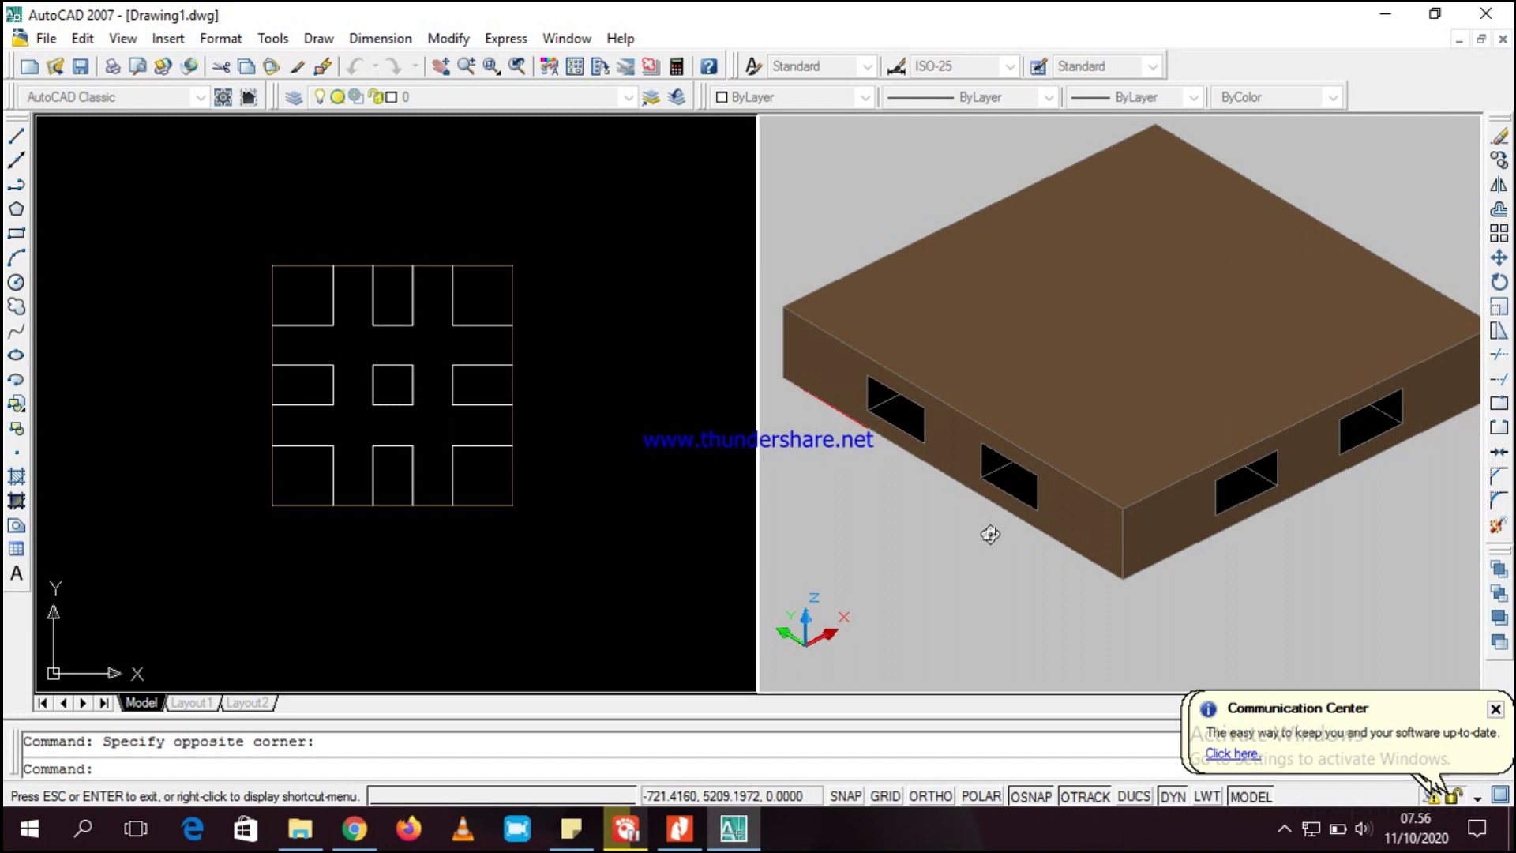
- Make the plan-view viewport active and leave empty drawing space below the square pallet outline
click(666, 423)
click(667, 416)
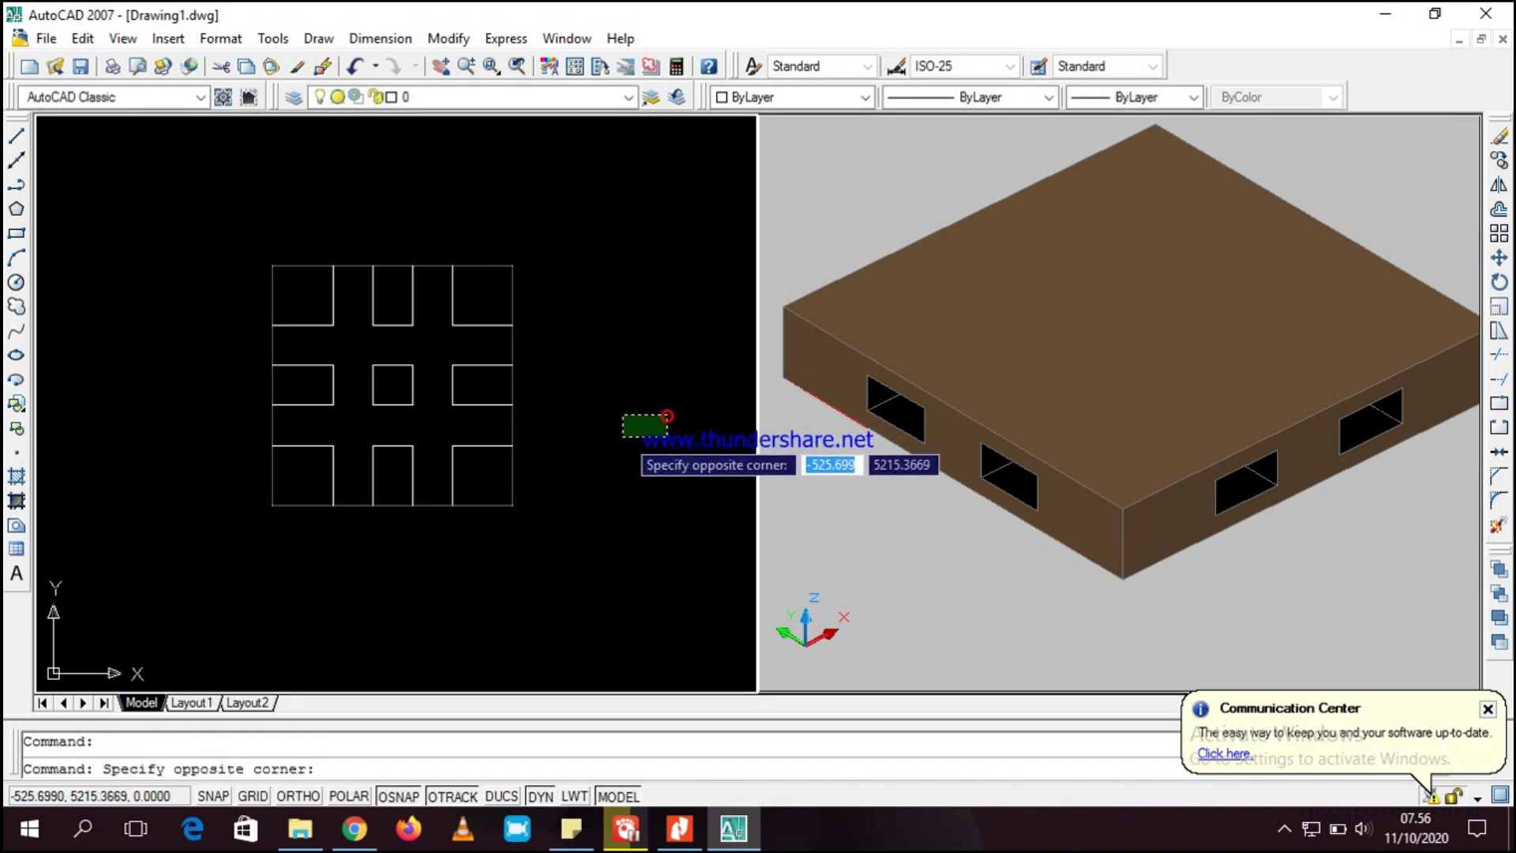
click(667, 416)
mouse_move(607, 444)
middle_down()
mouse_move(569, 382)
mouse_move(568, 335)
middle_up()
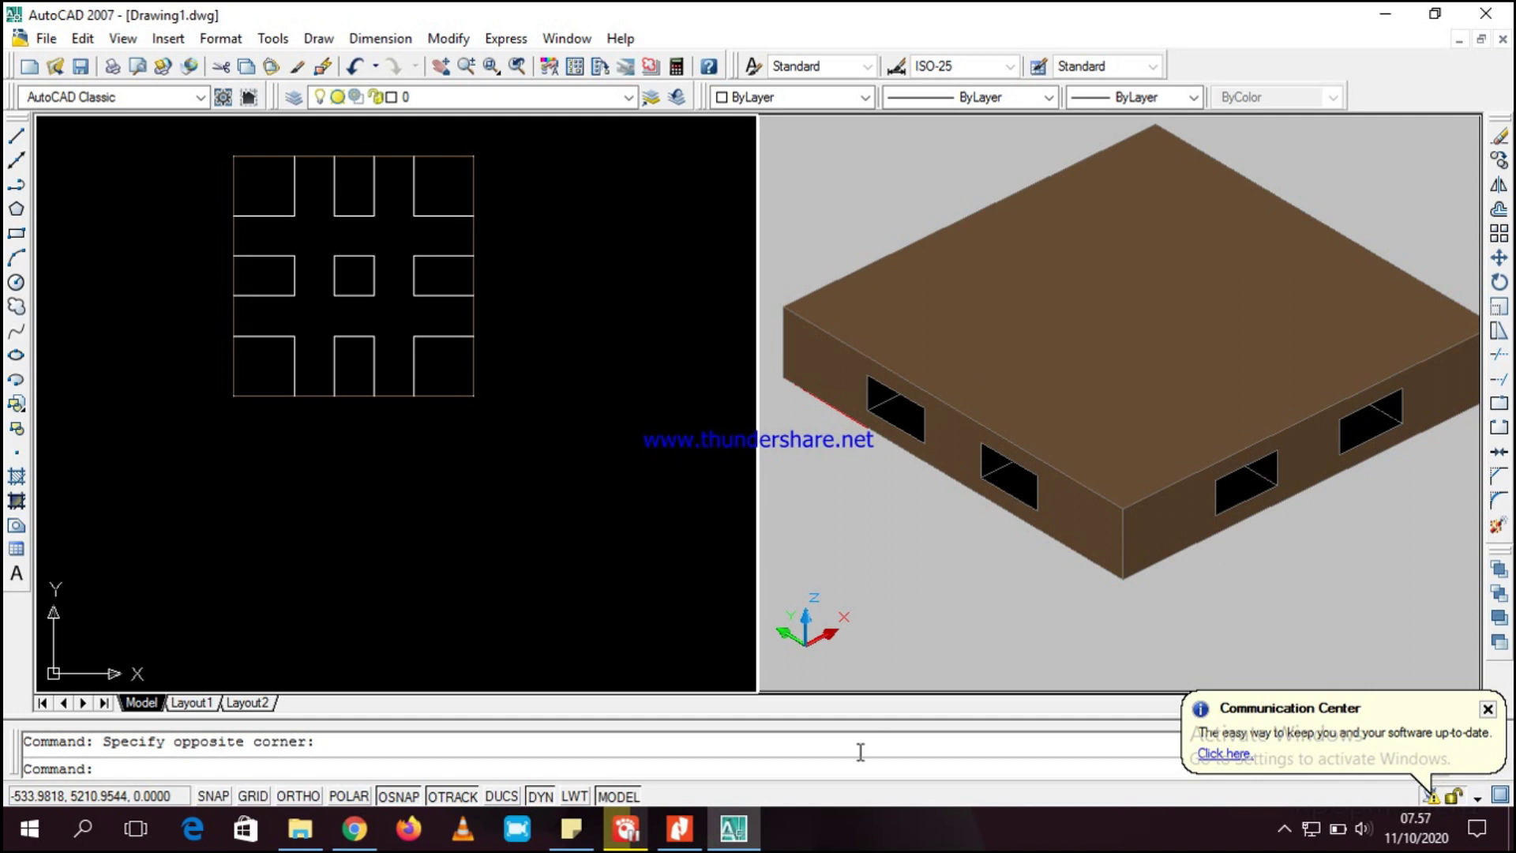
scroll(346, 562, down, 1)
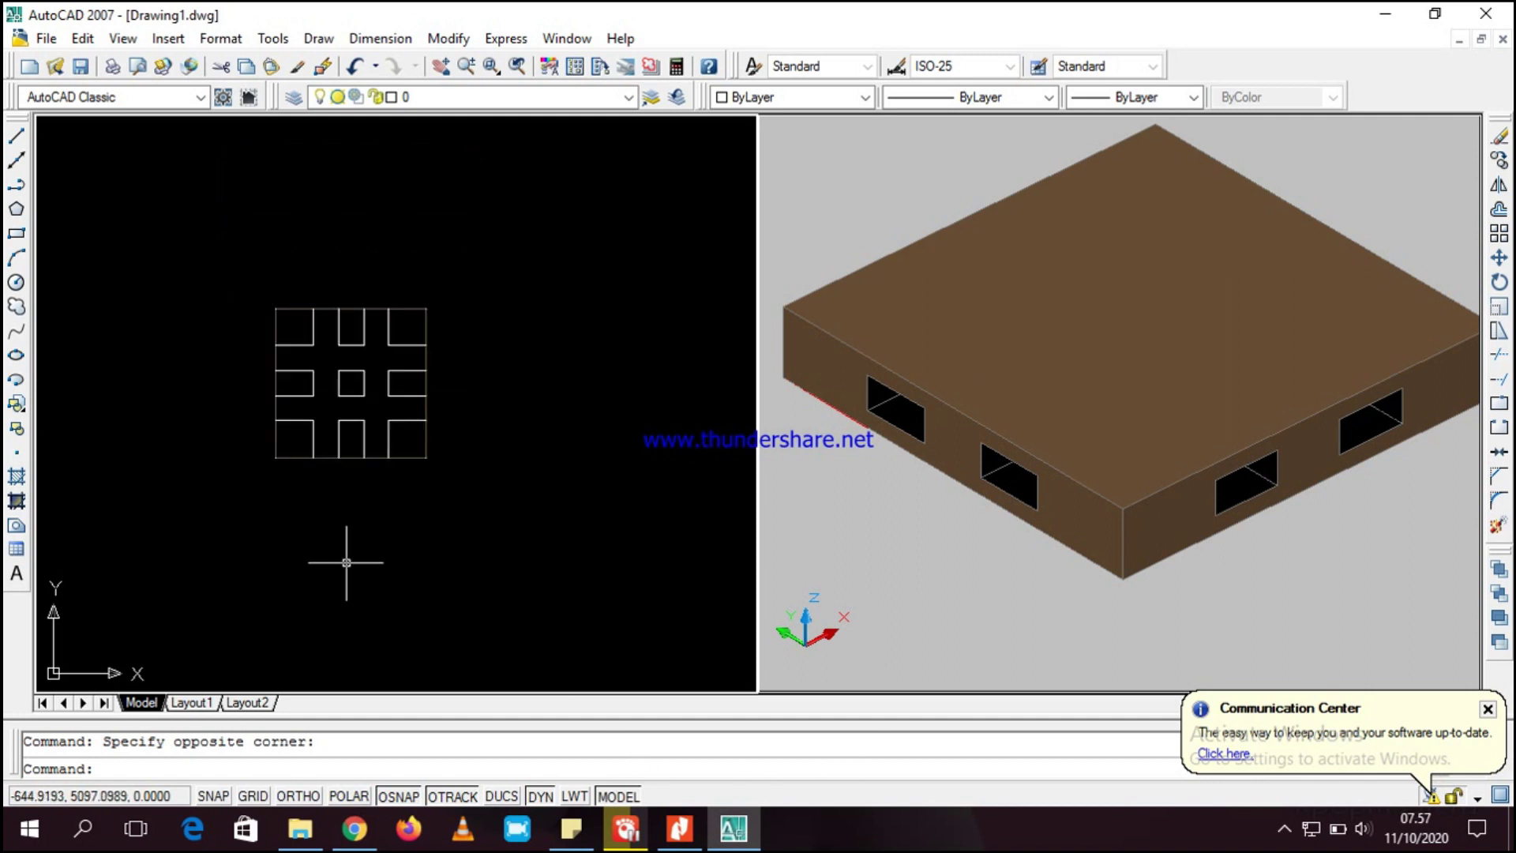
scroll(345, 561, up, 1)
middle_drag(342, 558, 355, 515)
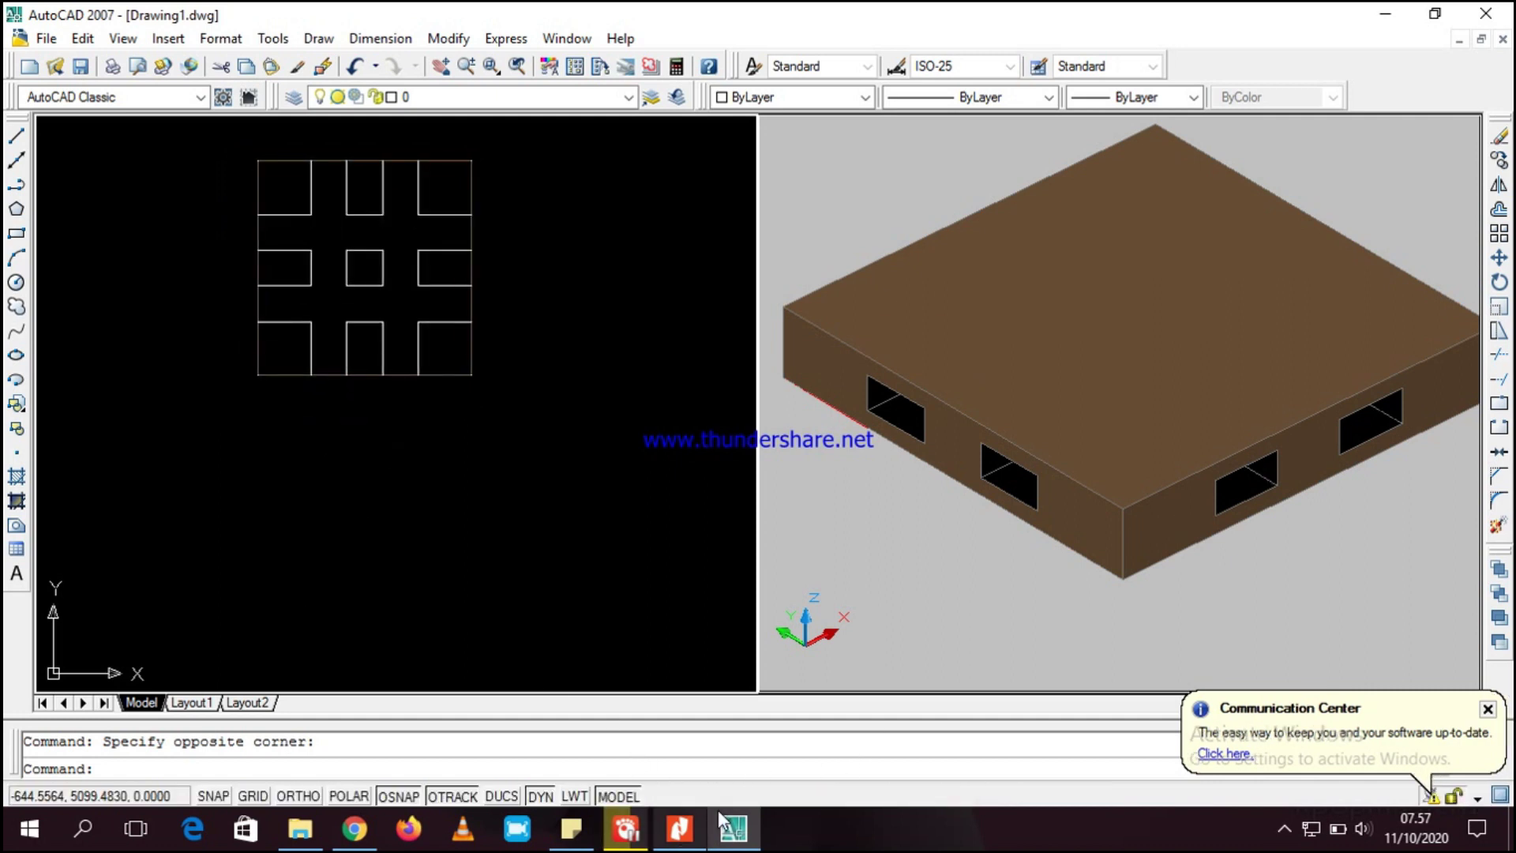
- Switch to the MODUL PALLET PDF in Nitro Pro, read the instructions for the pallet's top boards, and return to AutoCAD
click(692, 835)
scroll(806, 596, down, 12)
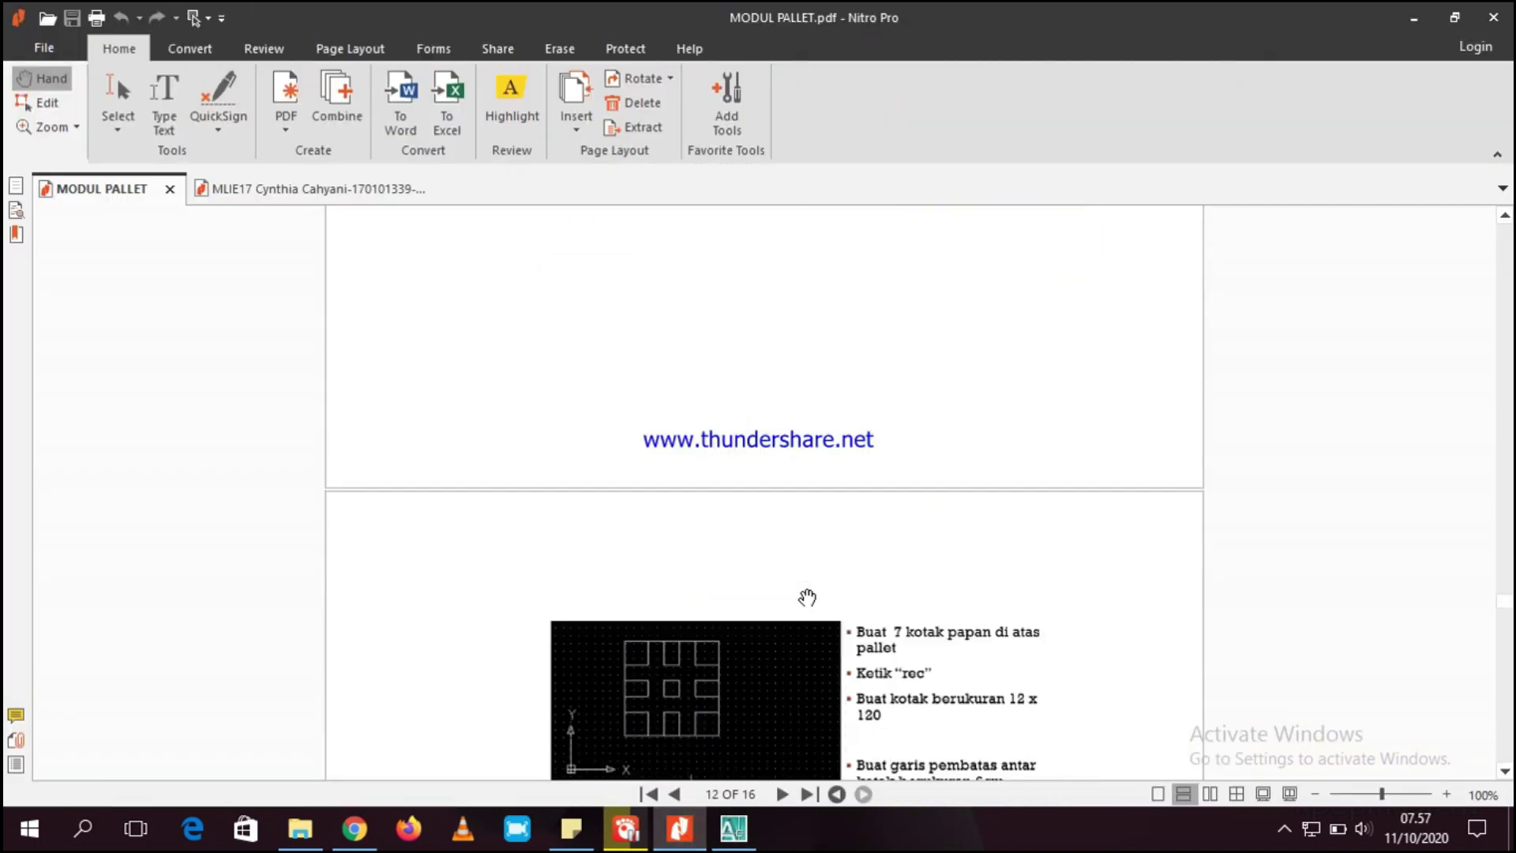
scroll(807, 597, down, 5)
scroll(807, 596, up, 10)
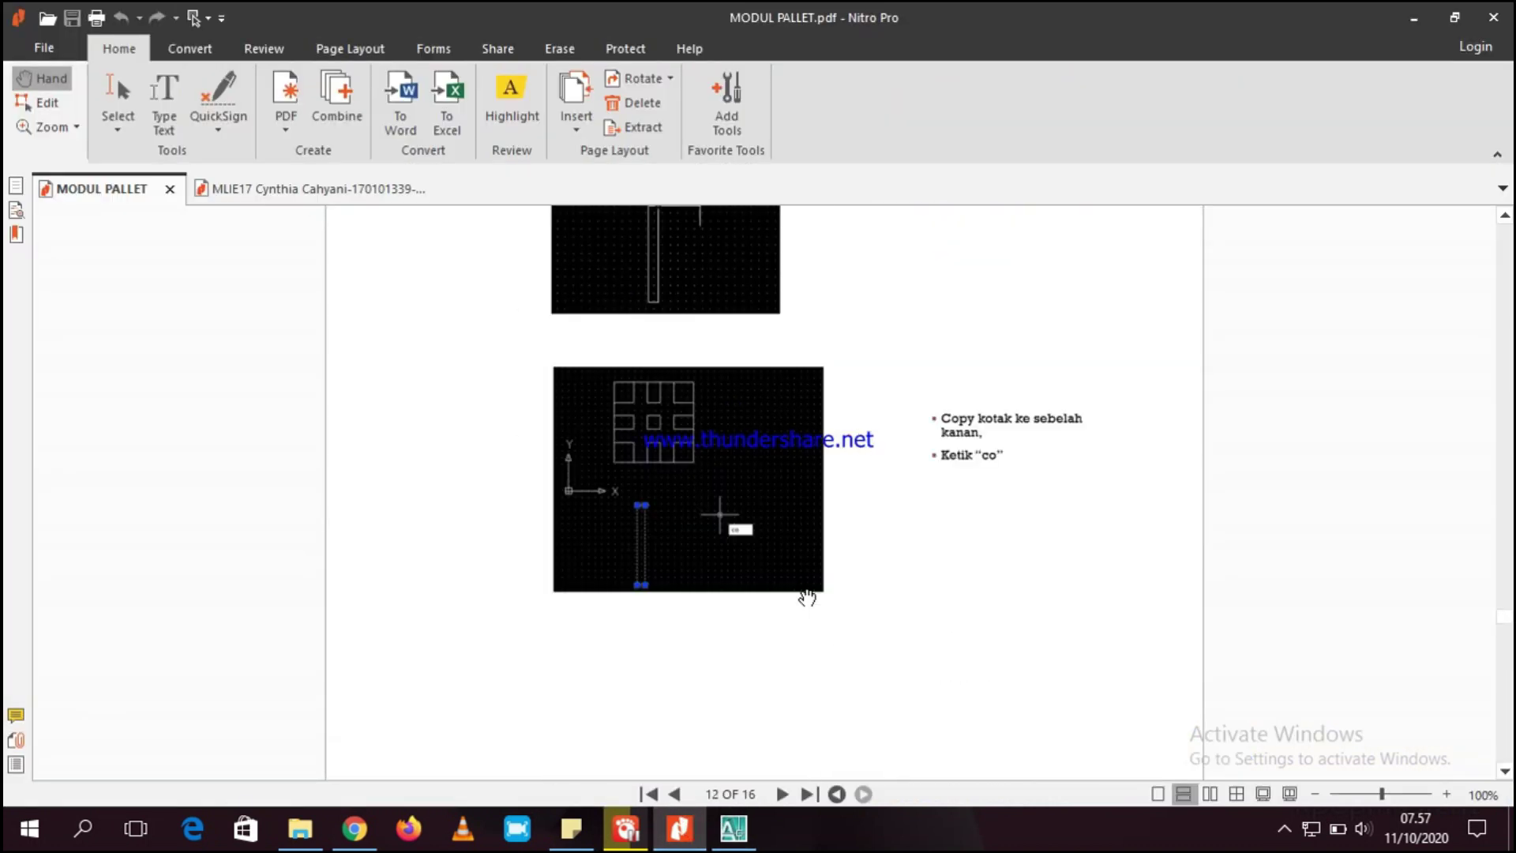
scroll(807, 597, up, 4)
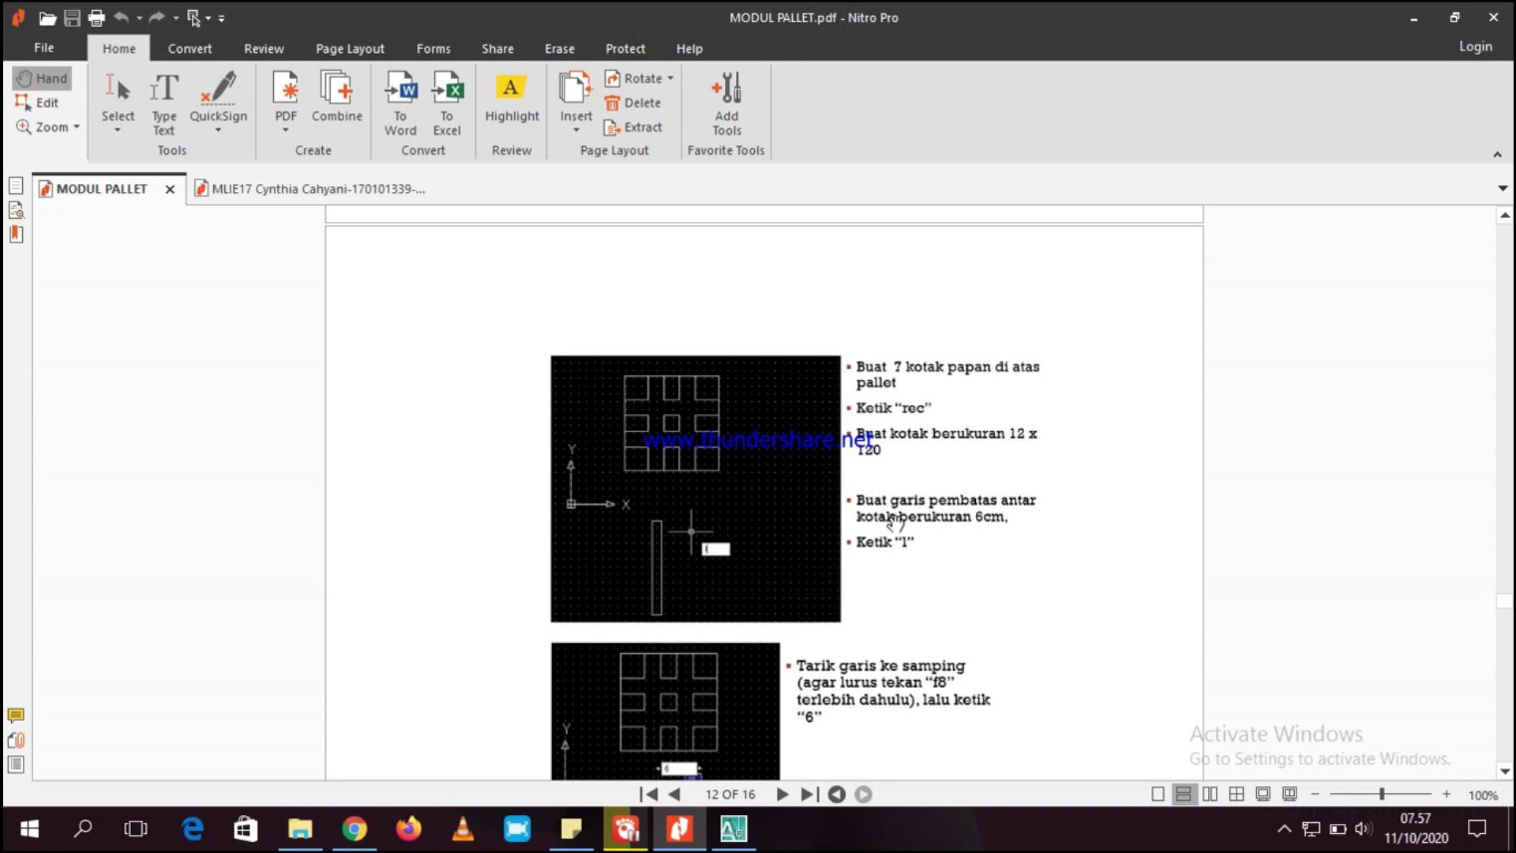
click(1413, 18)
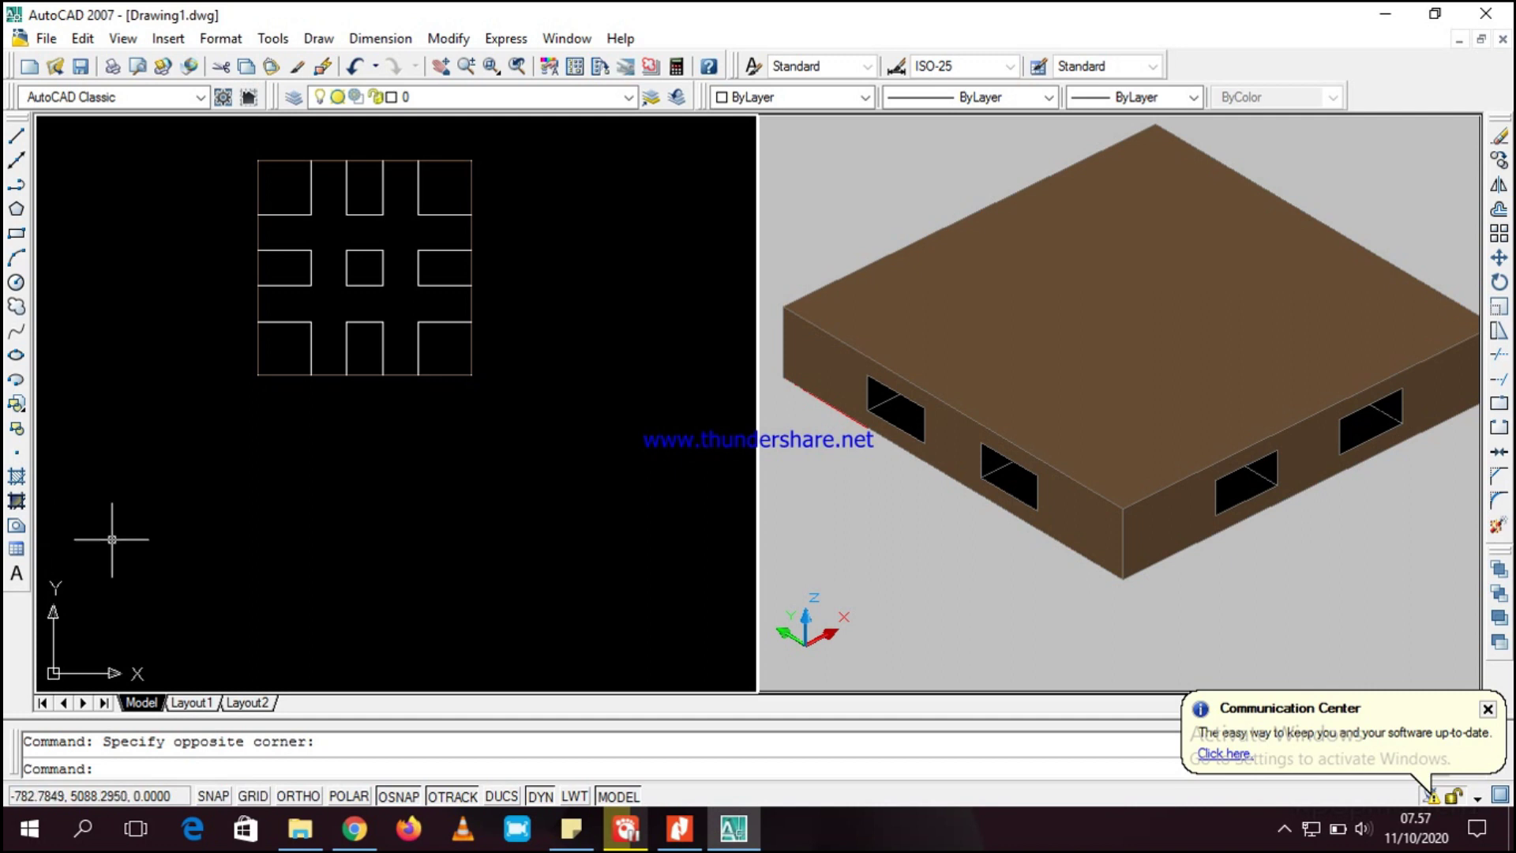
- Draw a vertical 12 by 120 rectangle in the empty space below the pallet plan
key(Escape)
text(re)
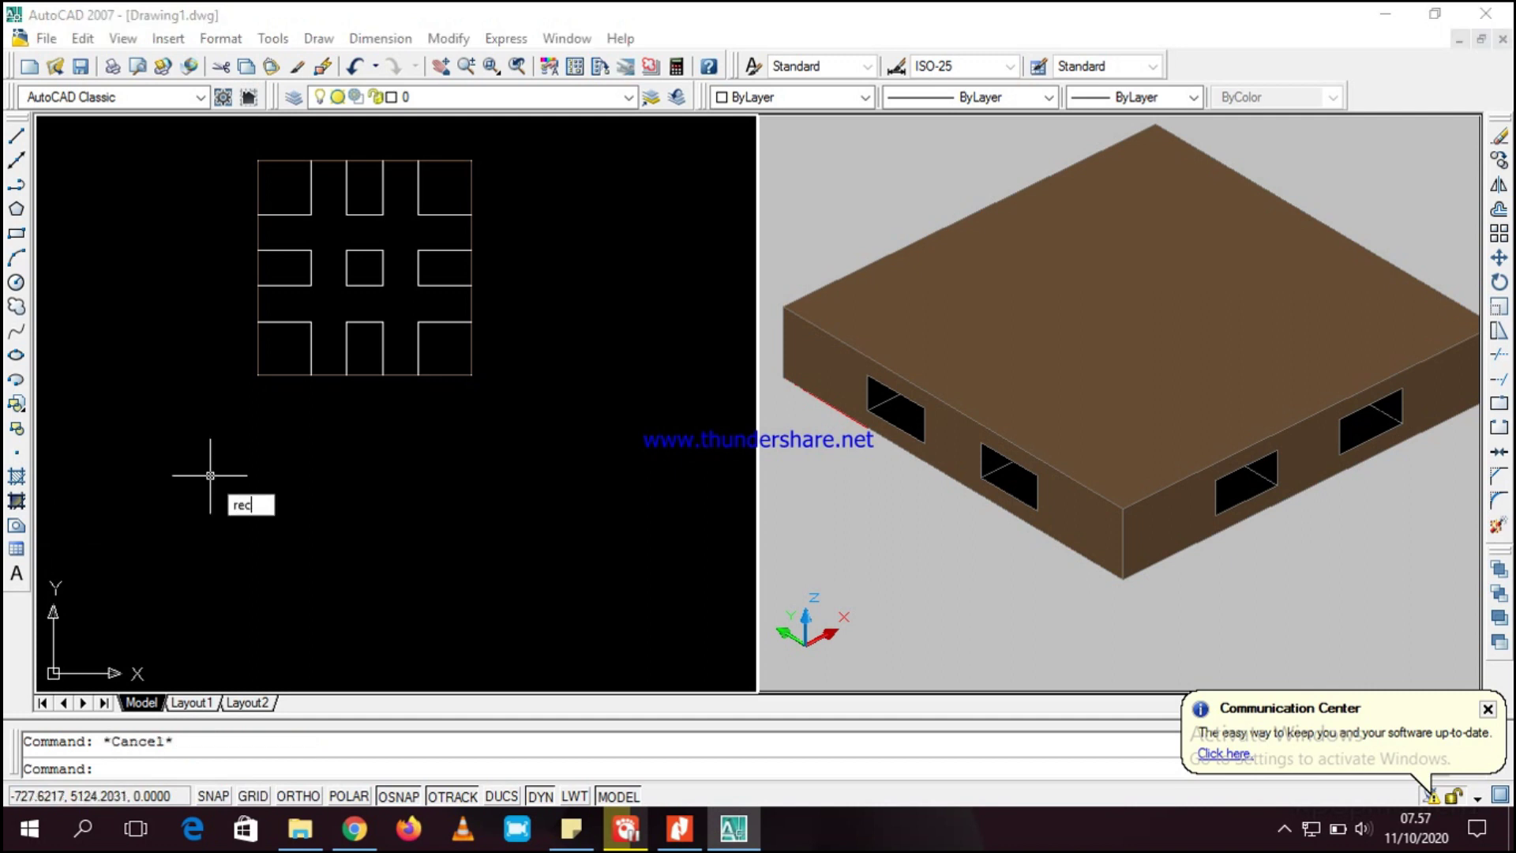
text(c)
key(Return)
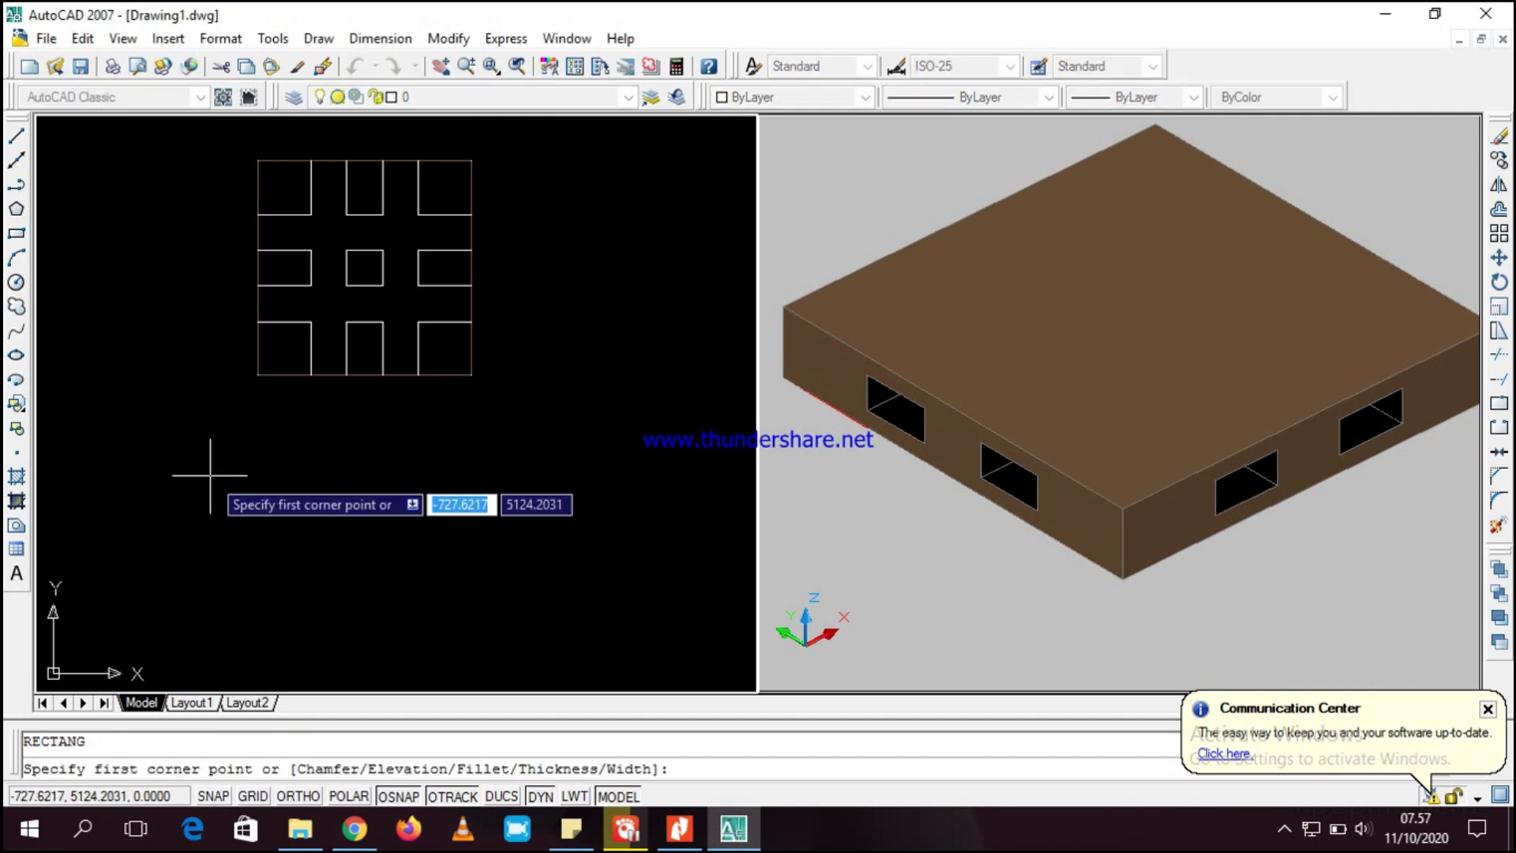
click(240, 427)
text(12)
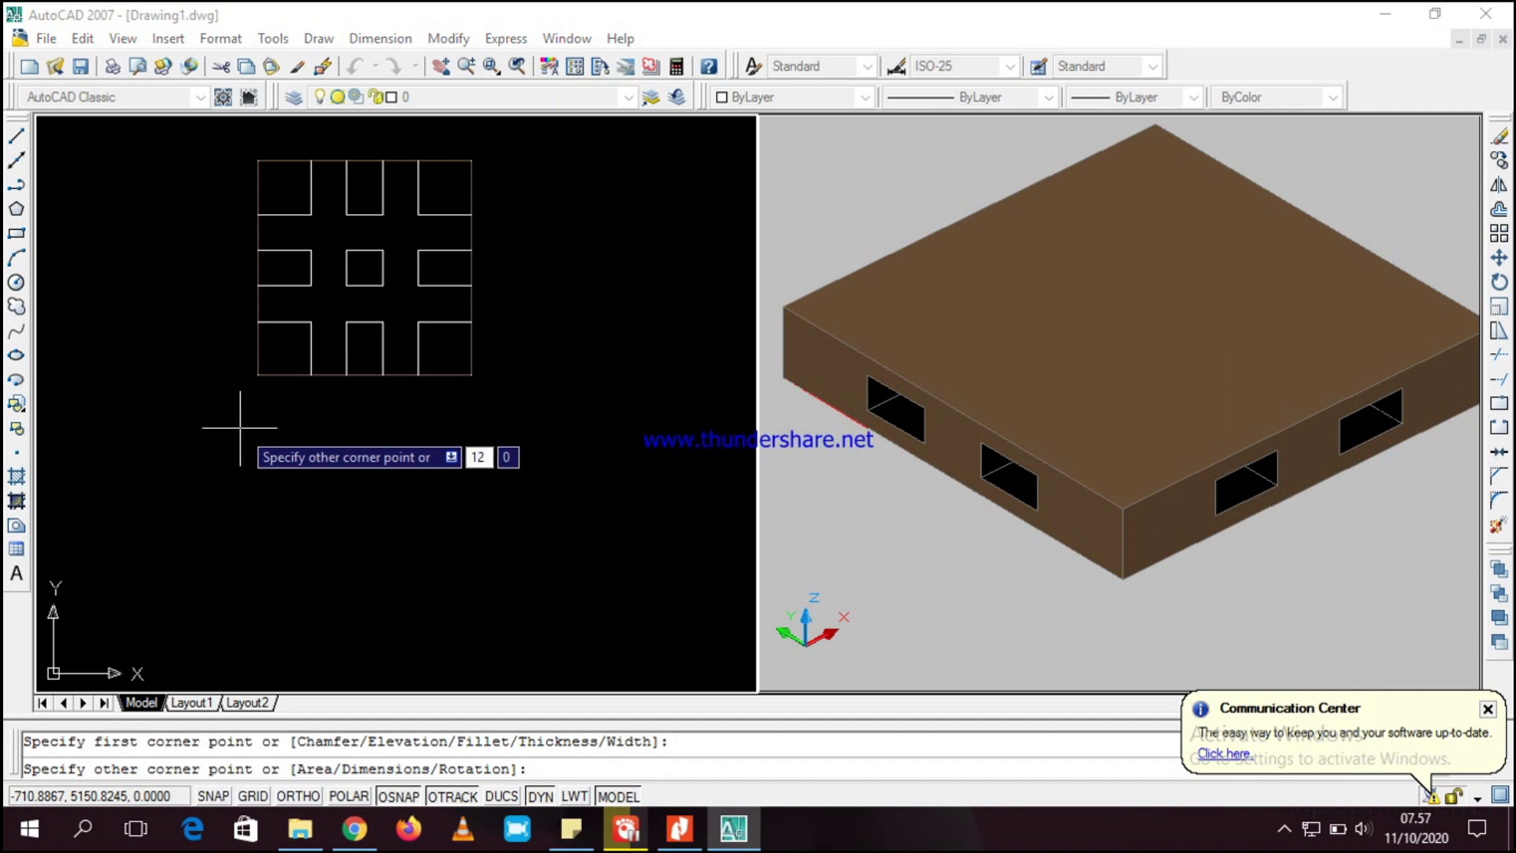
key(Tab)
text(-)
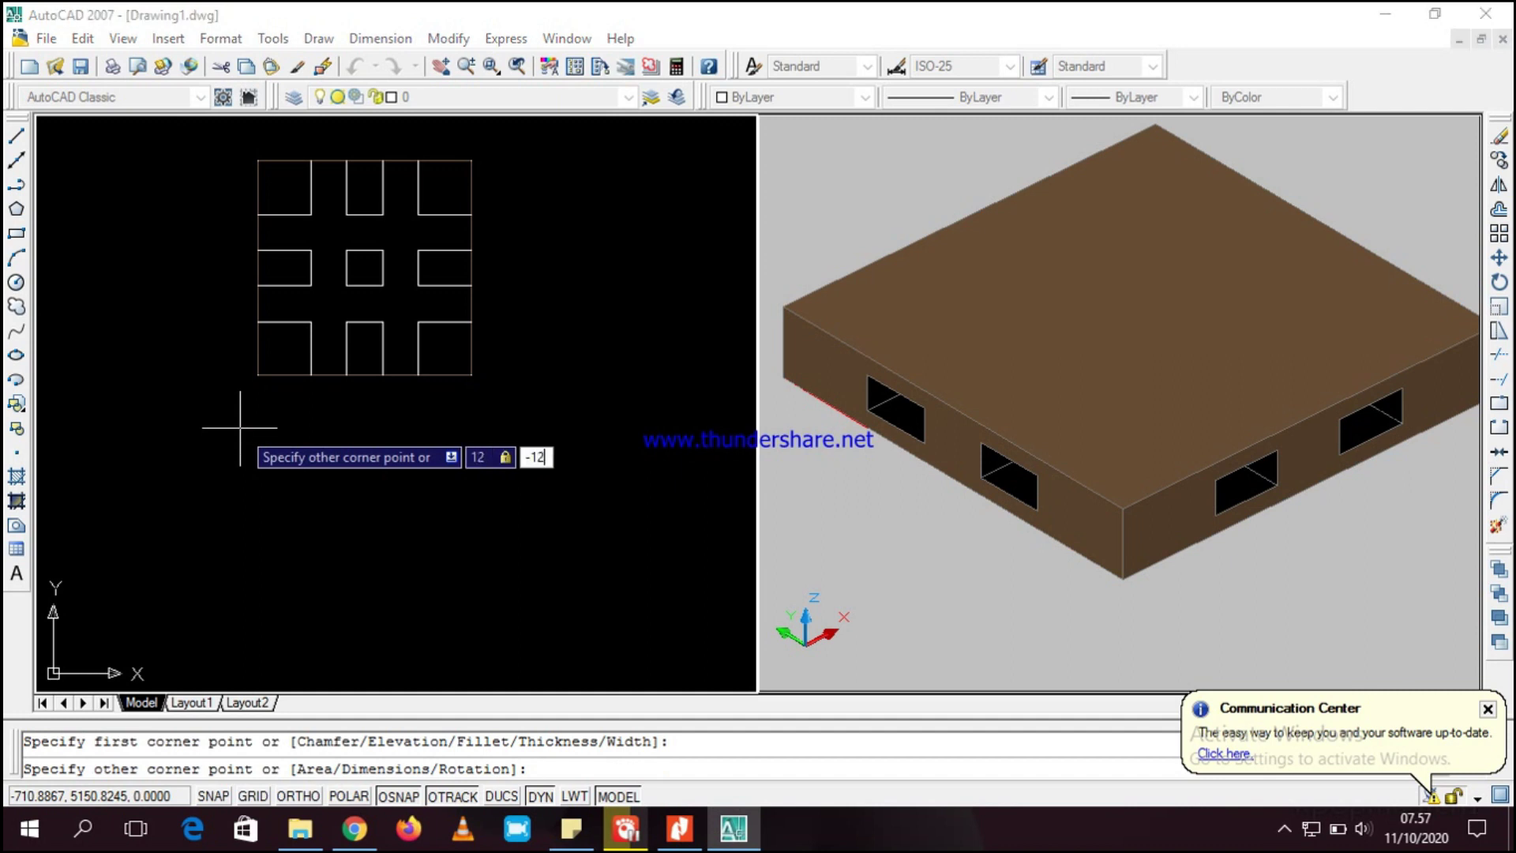
text(120)
key(Return)
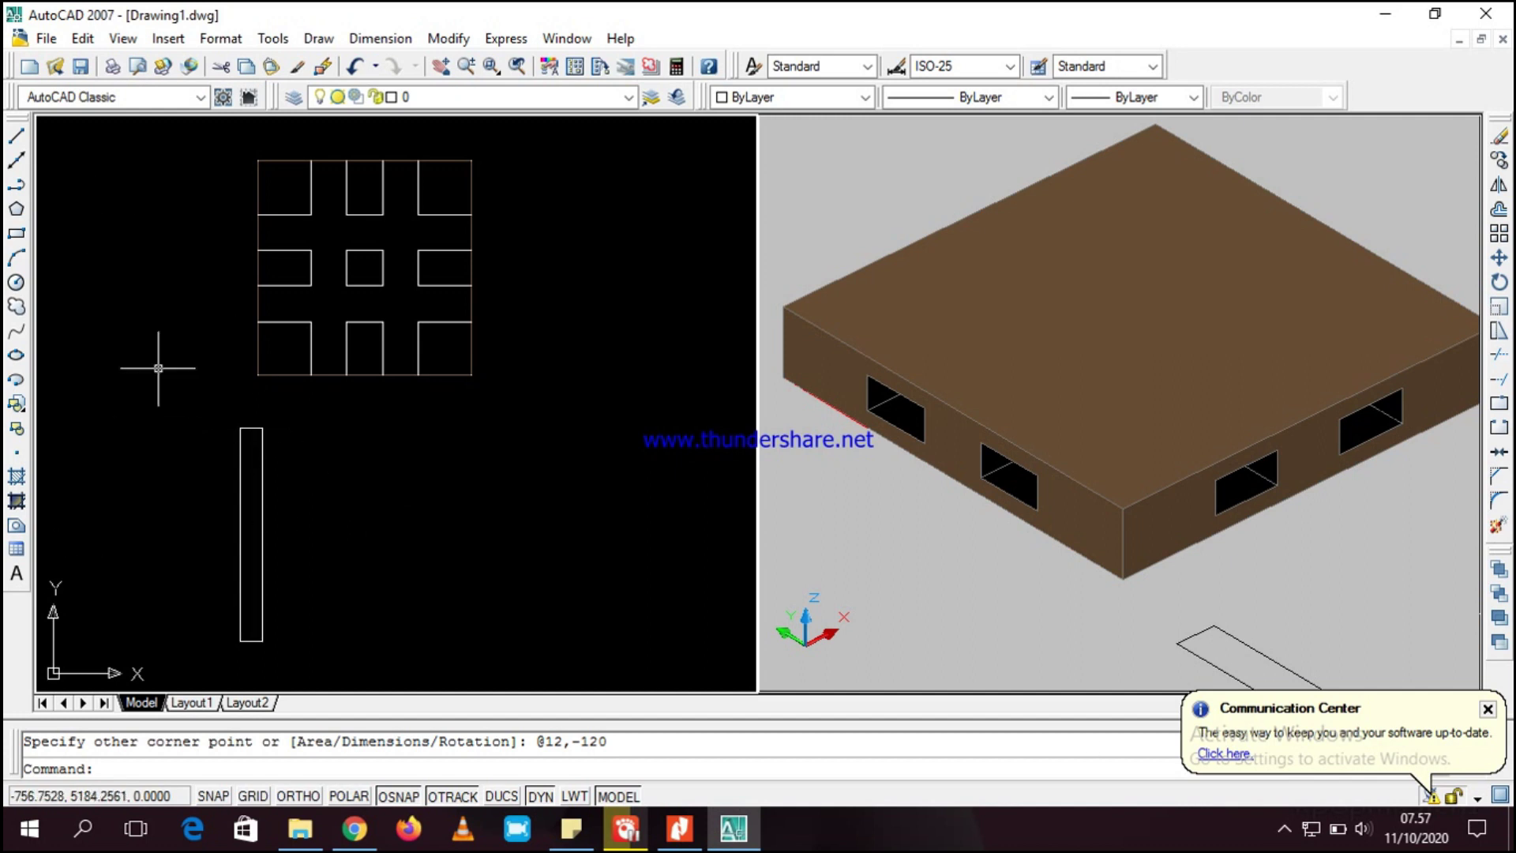
click(260, 464)
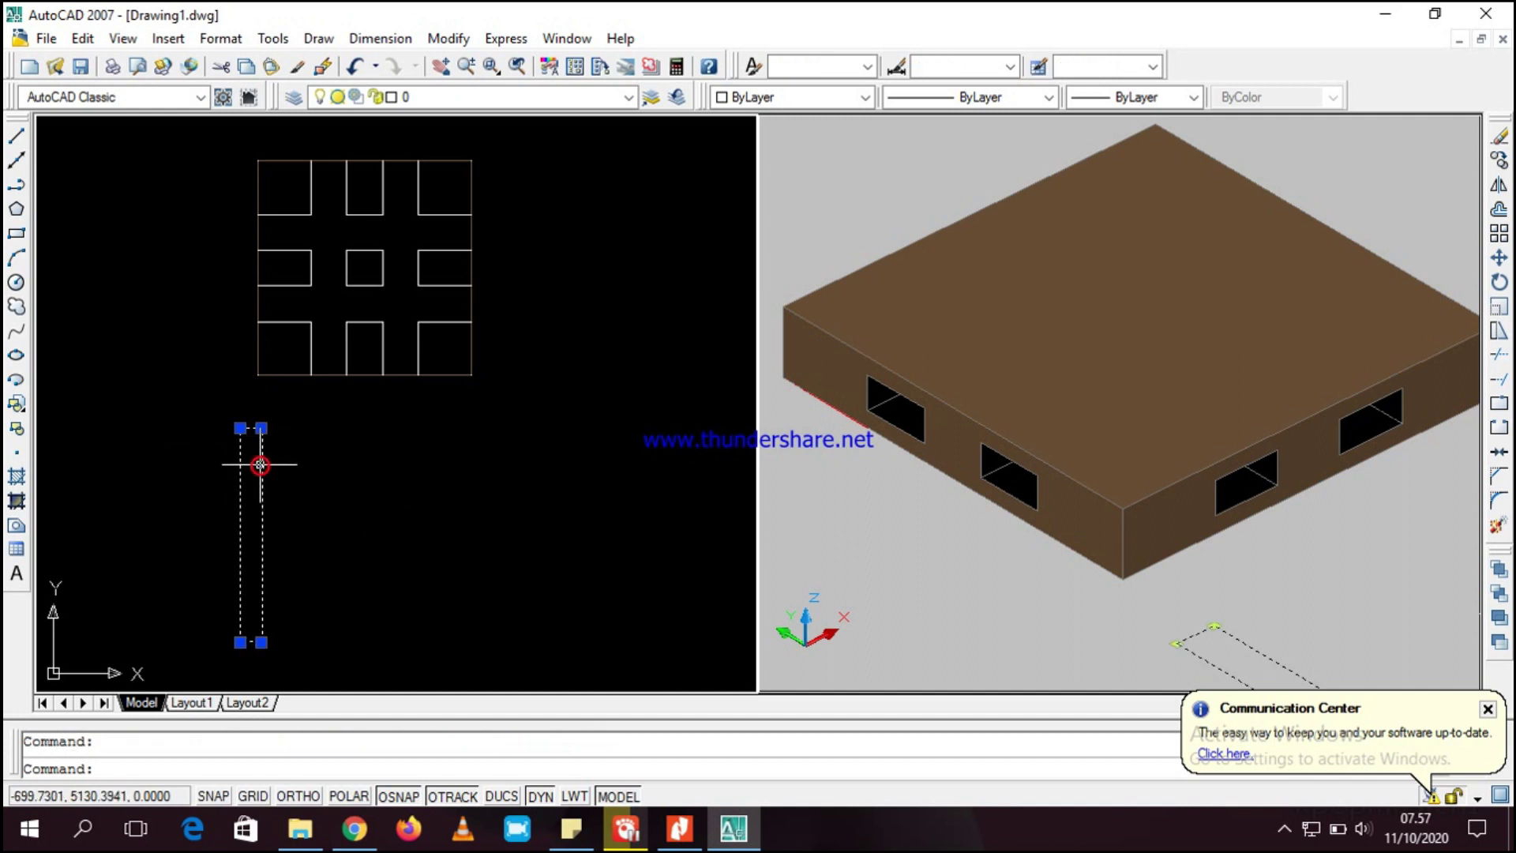
click(286, 468)
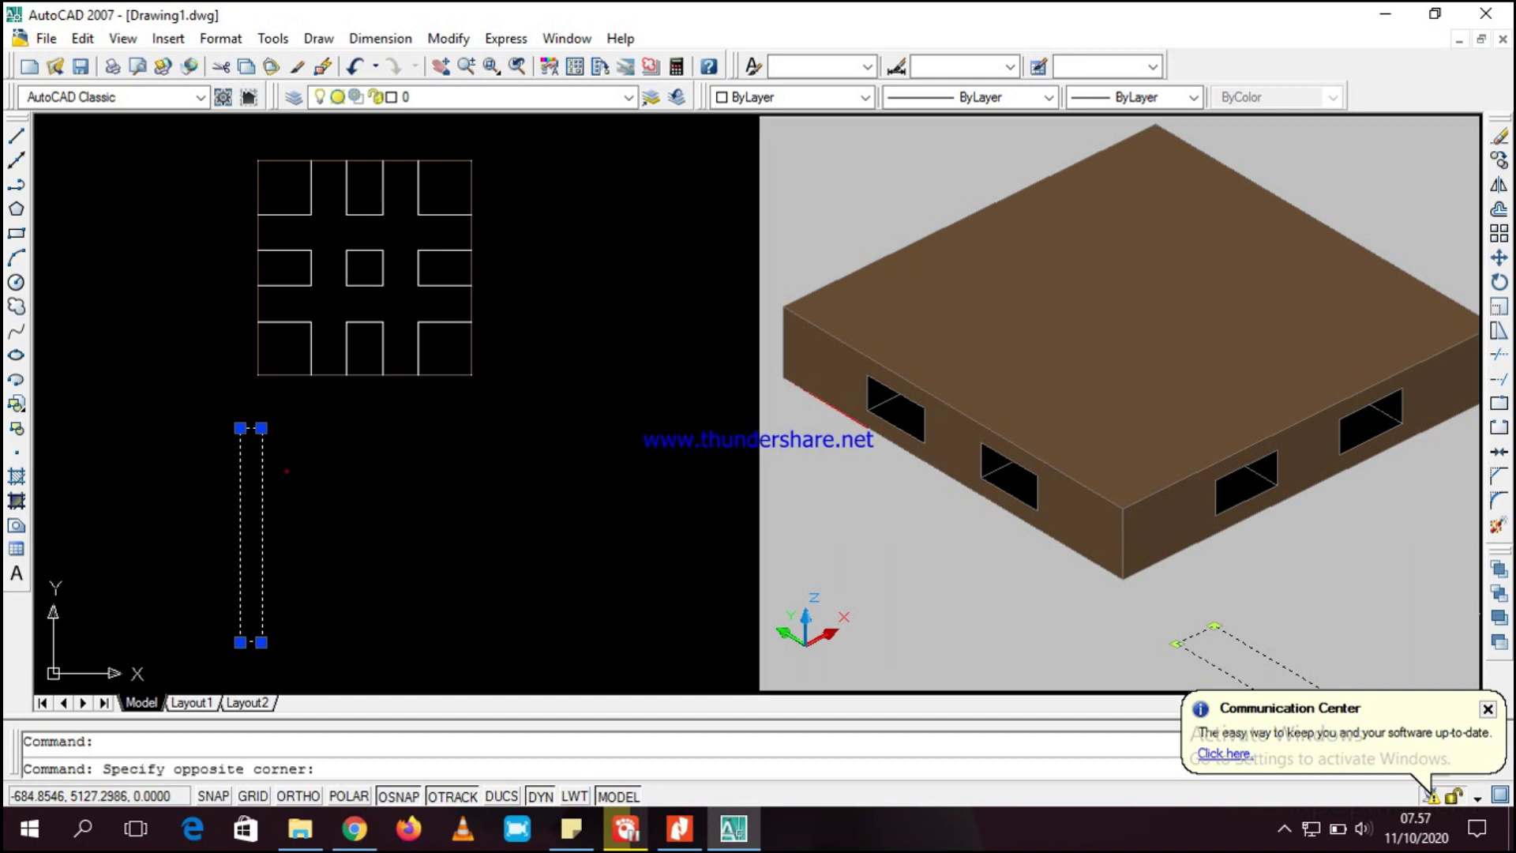
key(Escape)
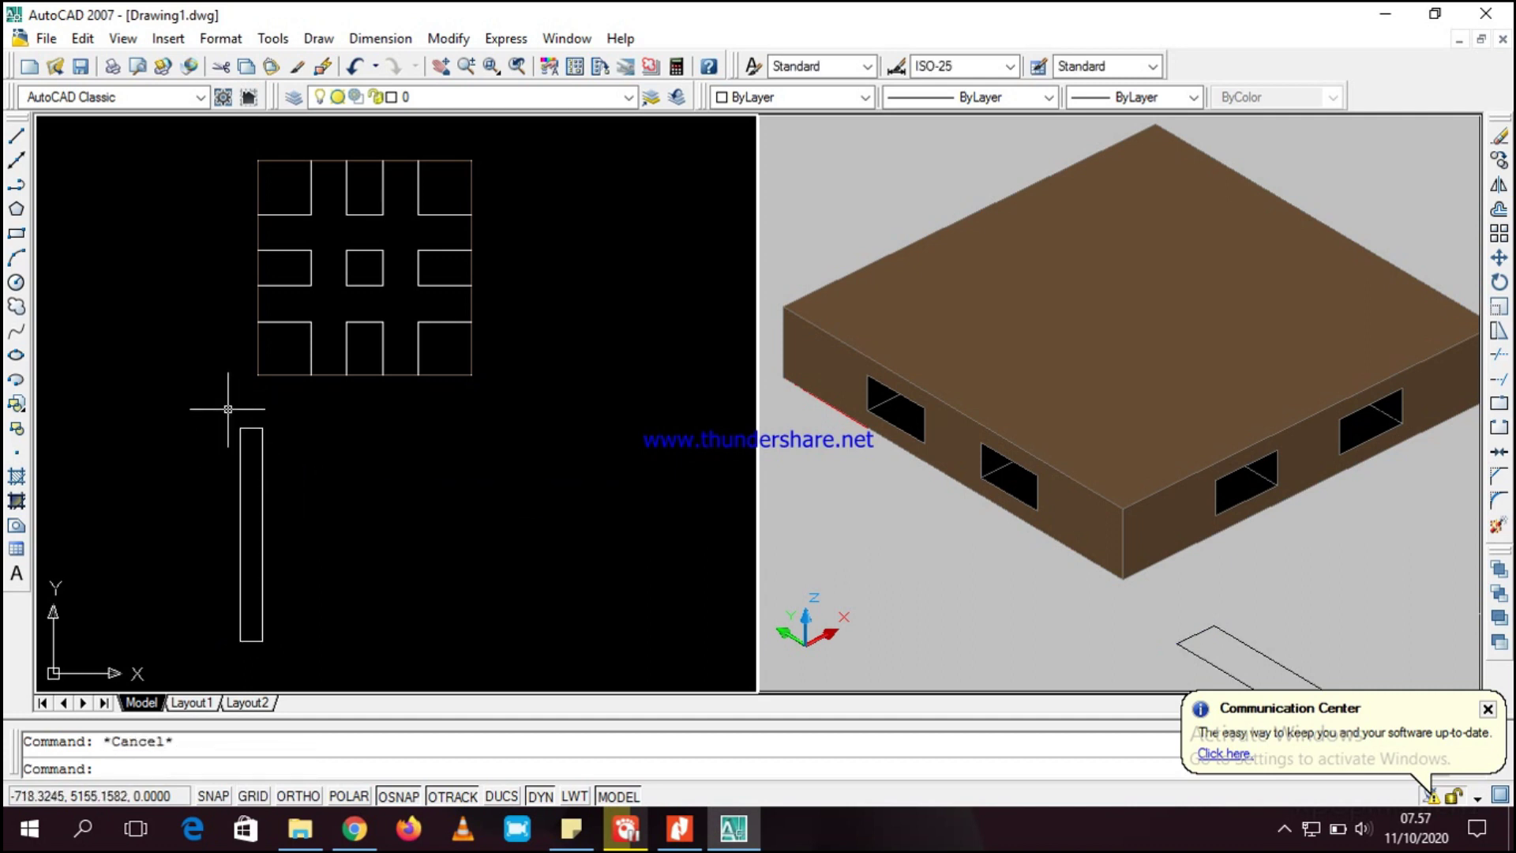
- Check the MODUL PALLET PDF in Nitro Pro for how to draw the spacing line between boards, and return to AutoCAD
click(679, 828)
scroll(856, 695, down, 2)
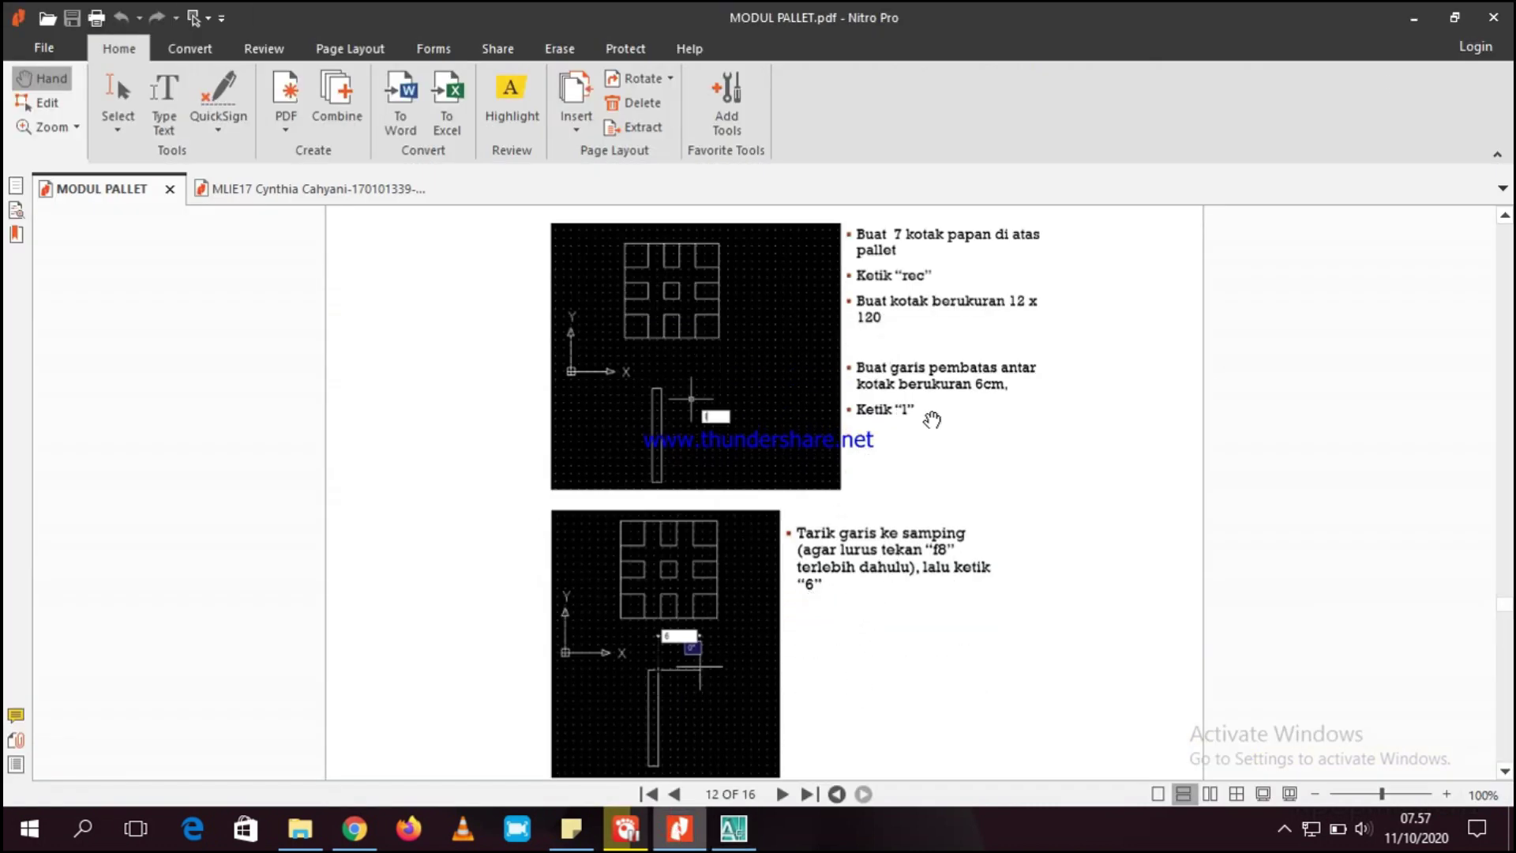
click(1413, 18)
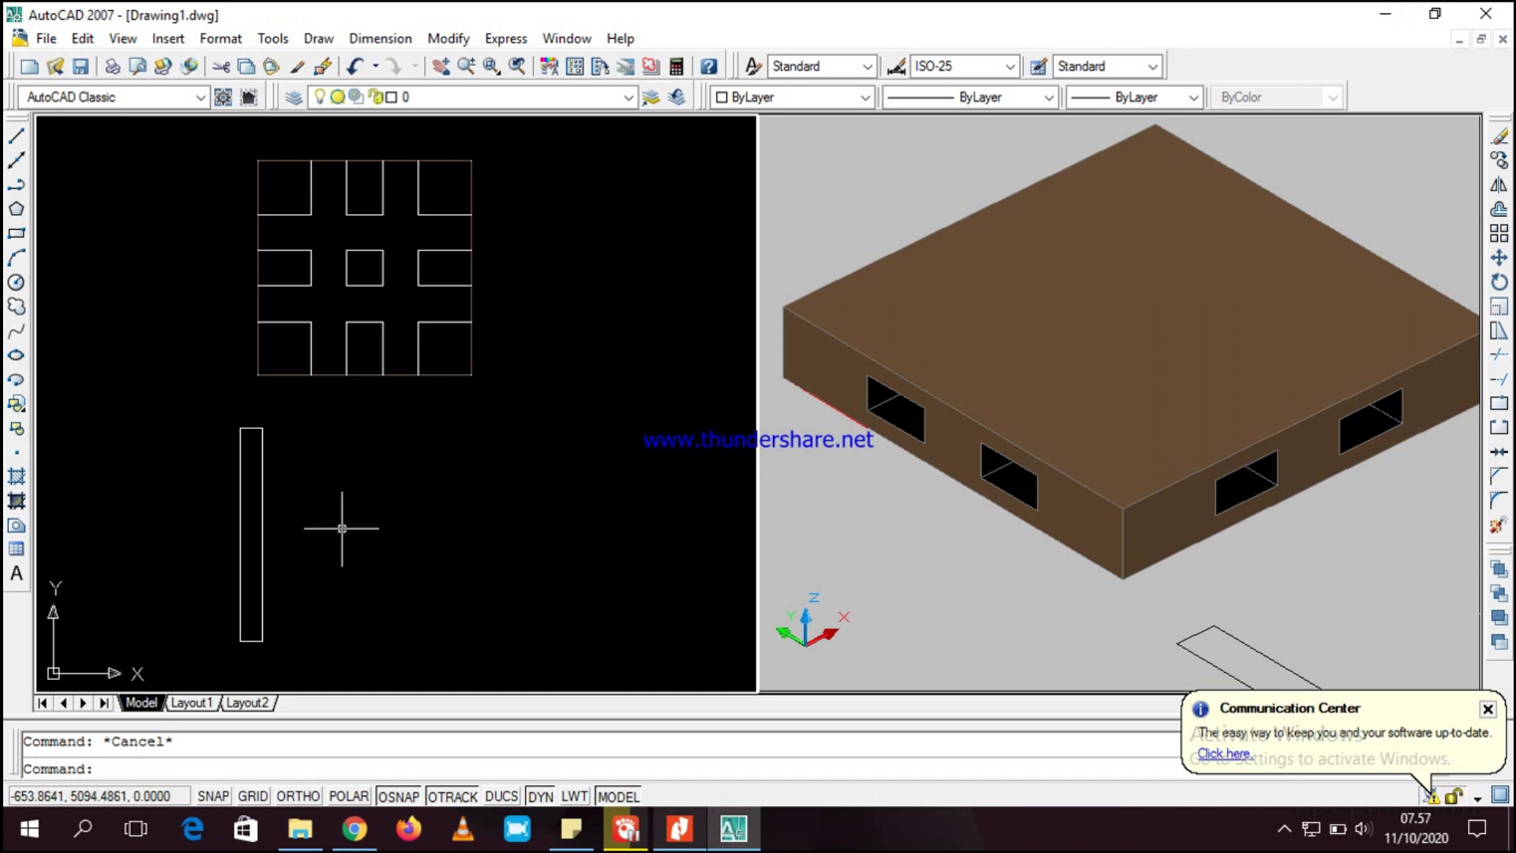
- Draw a horizontal line 6 units long outward from the narrow rectangle's upper-right corner, with Ortho on
text(l)
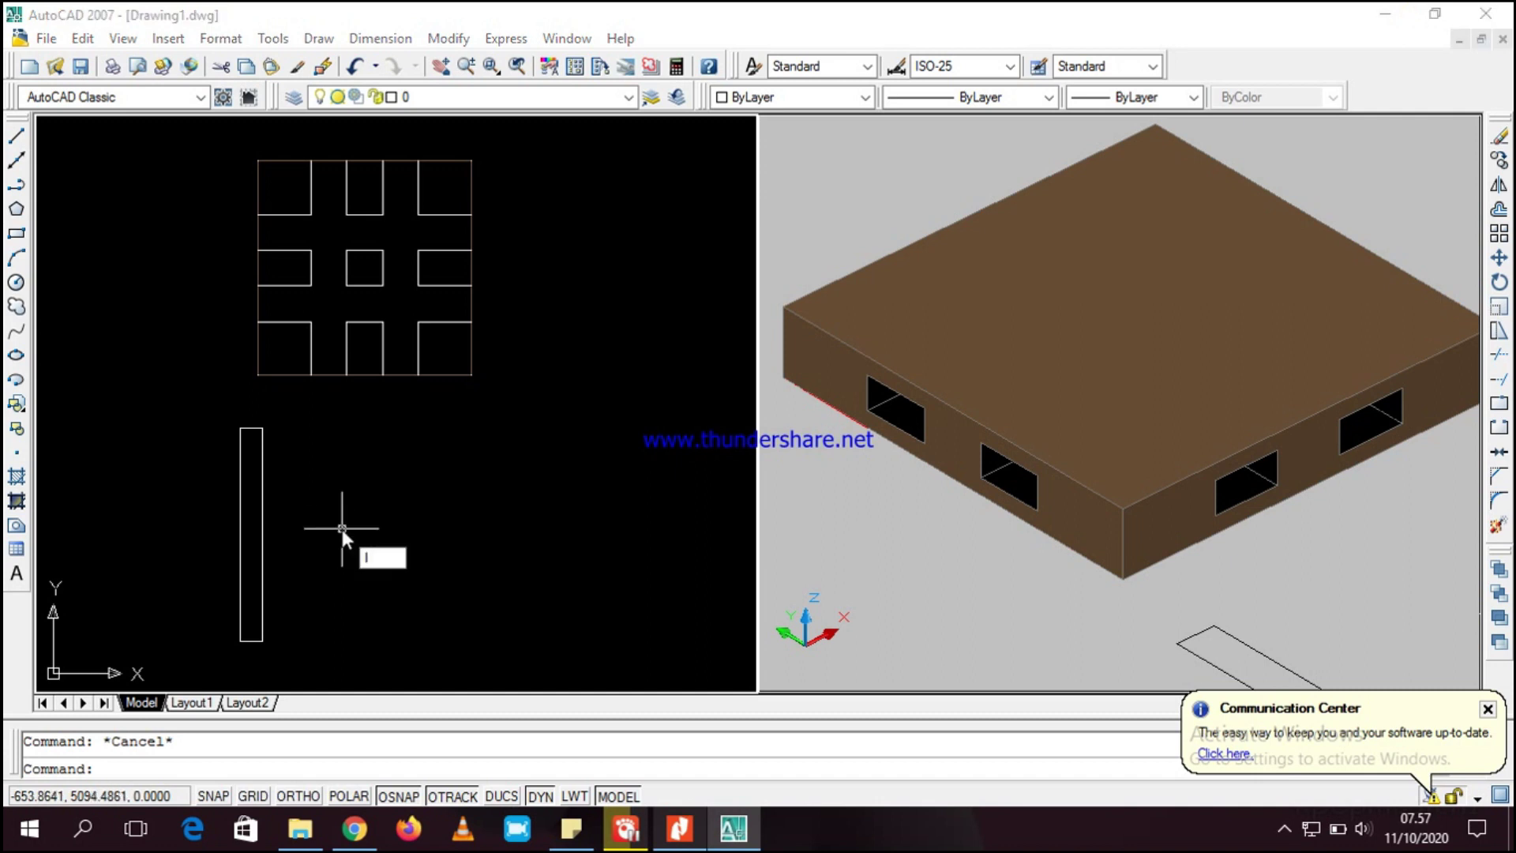
key(Return)
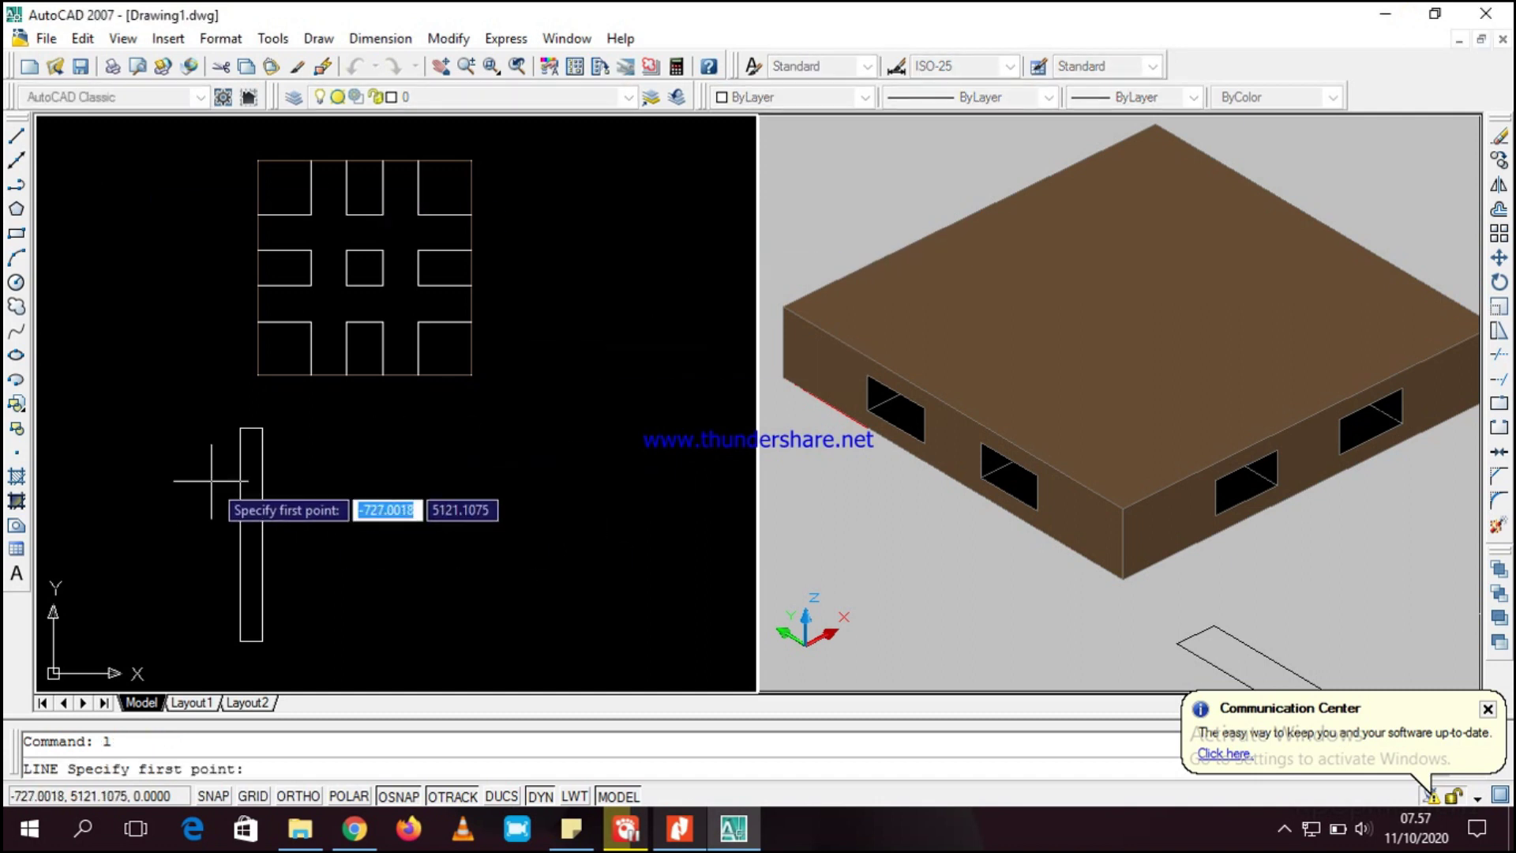
scroll(259, 459, up, 5)
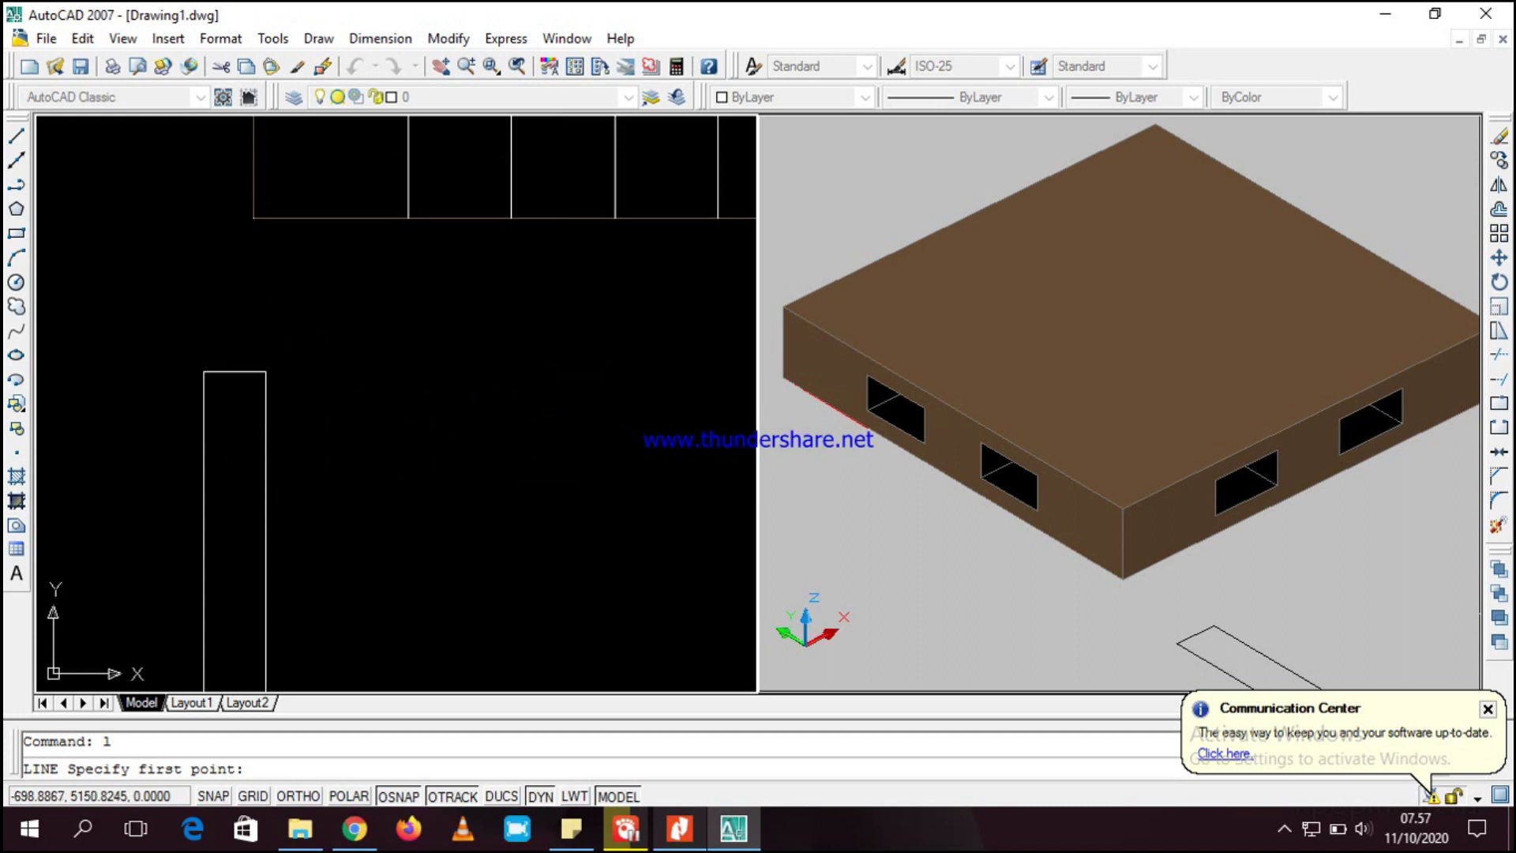
click(266, 372)
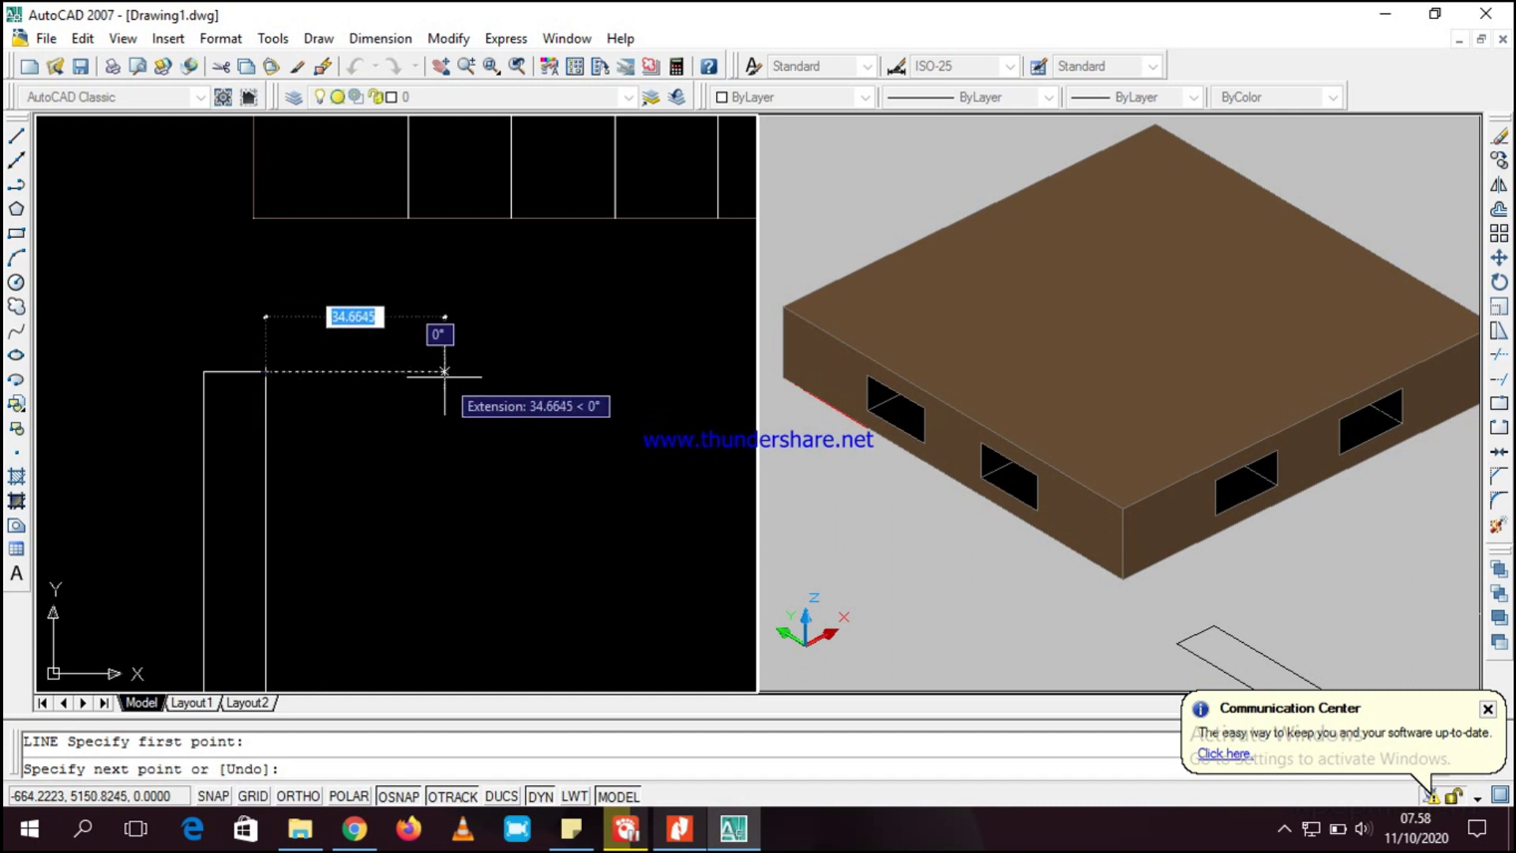
key(F8)
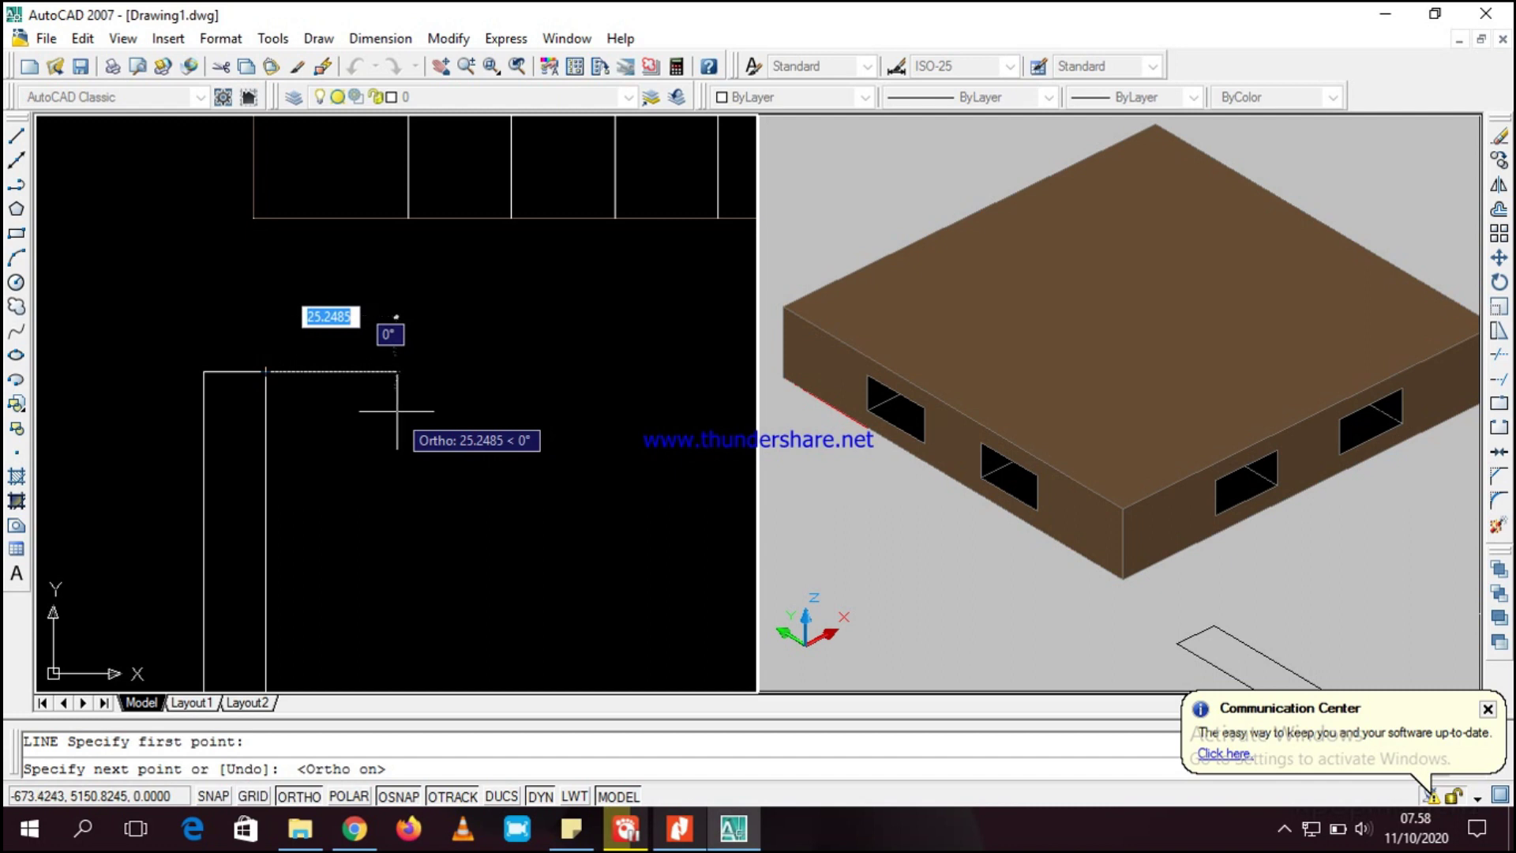
key(F8)
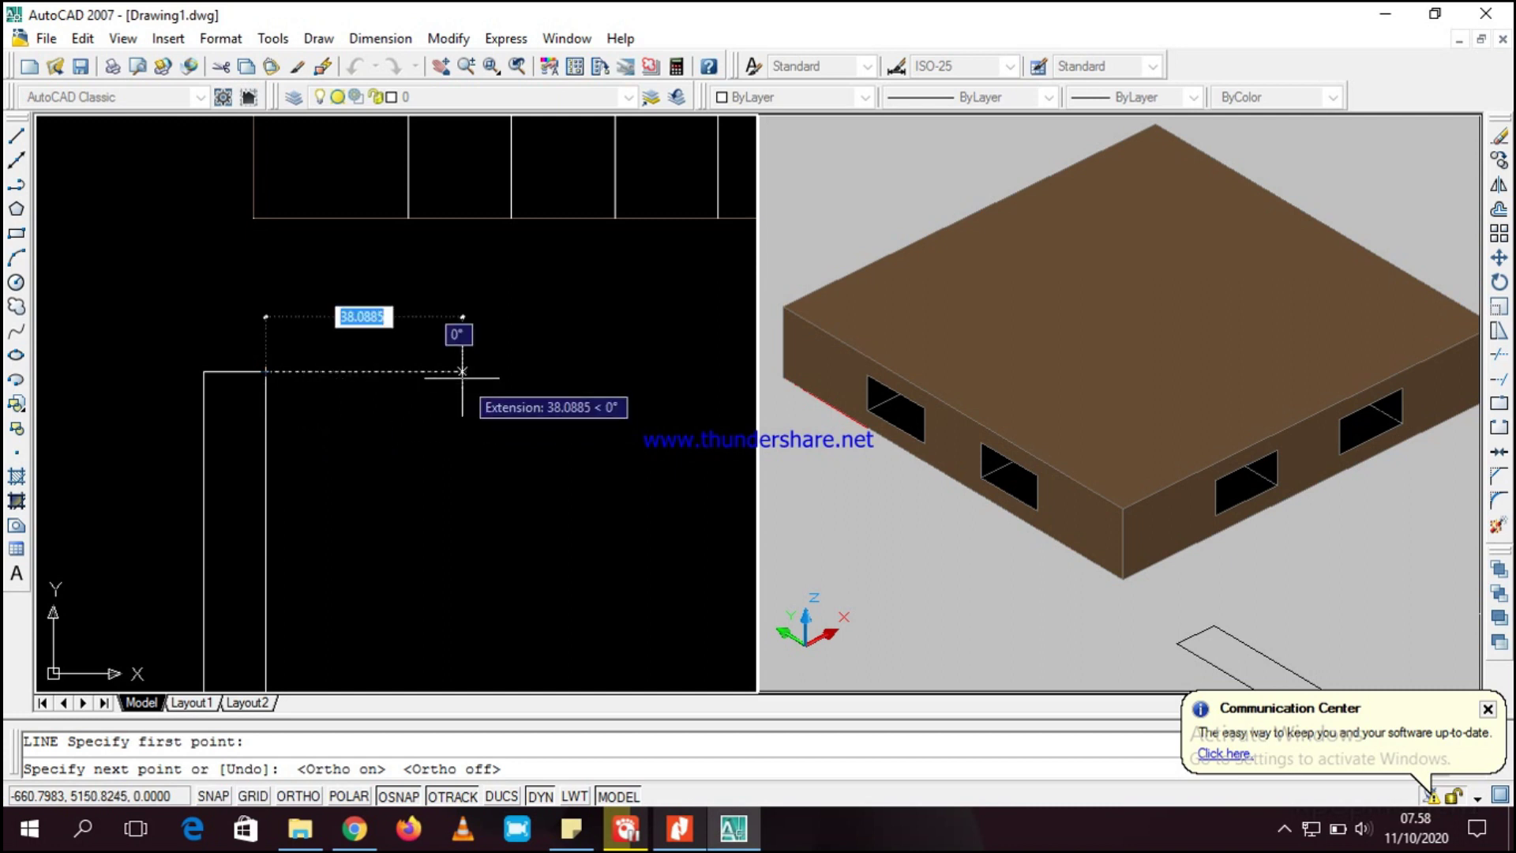
key(shift)
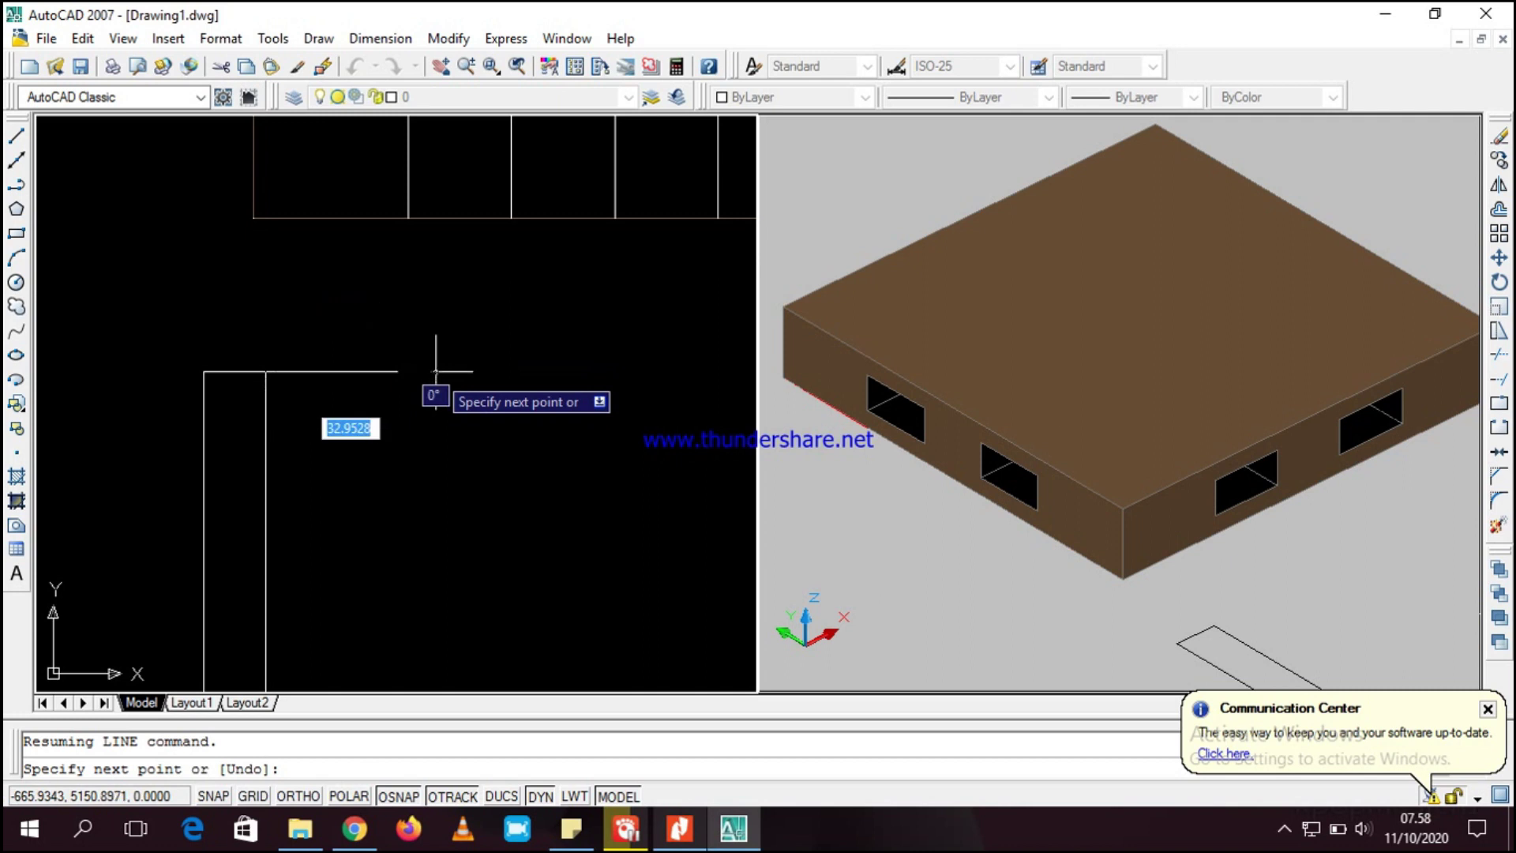
key(F8)
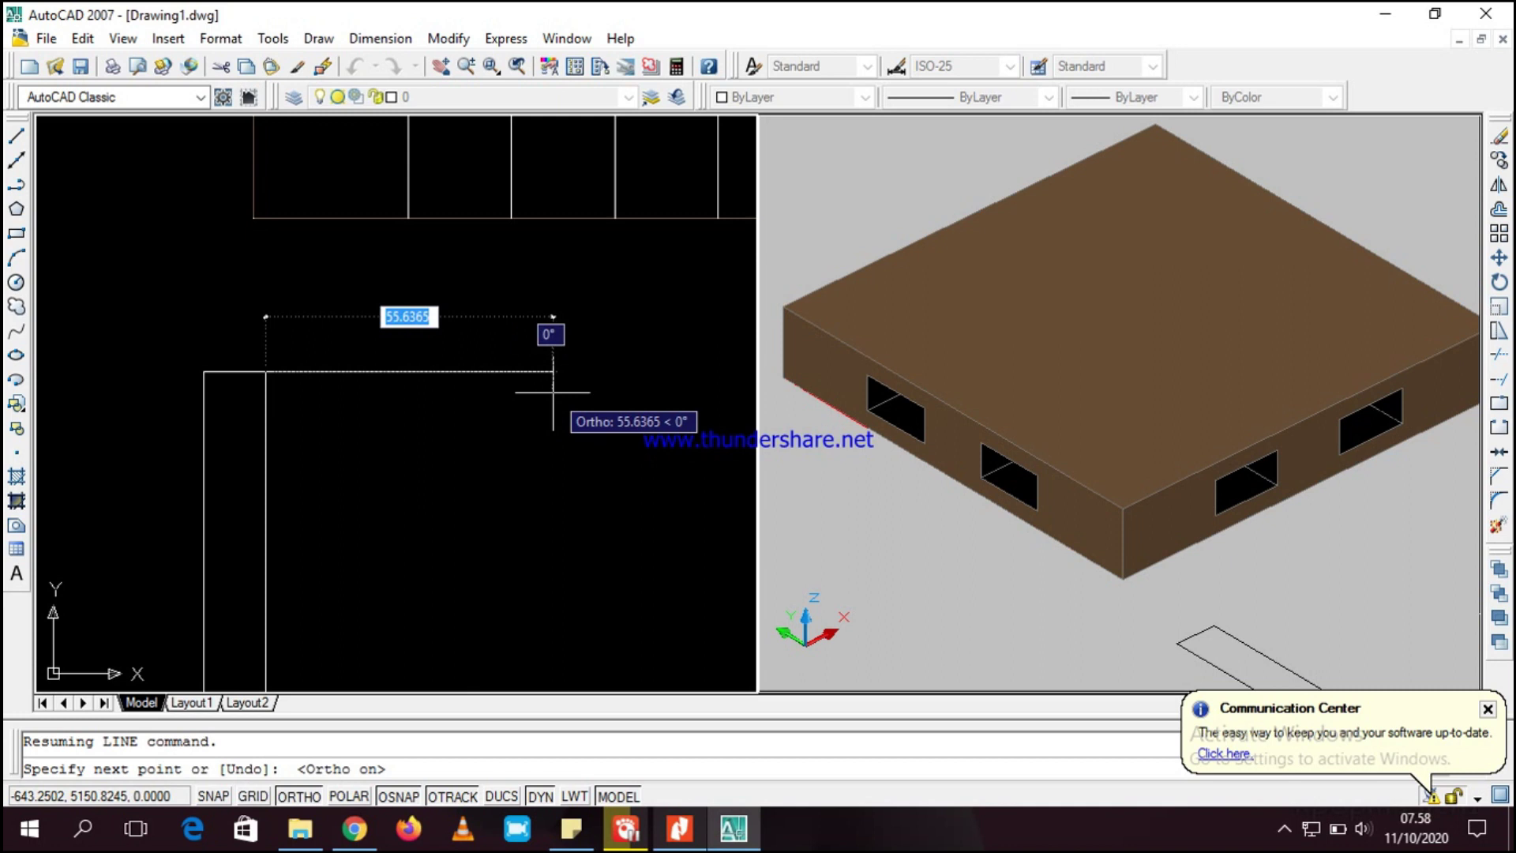
text(6)
key(Return)
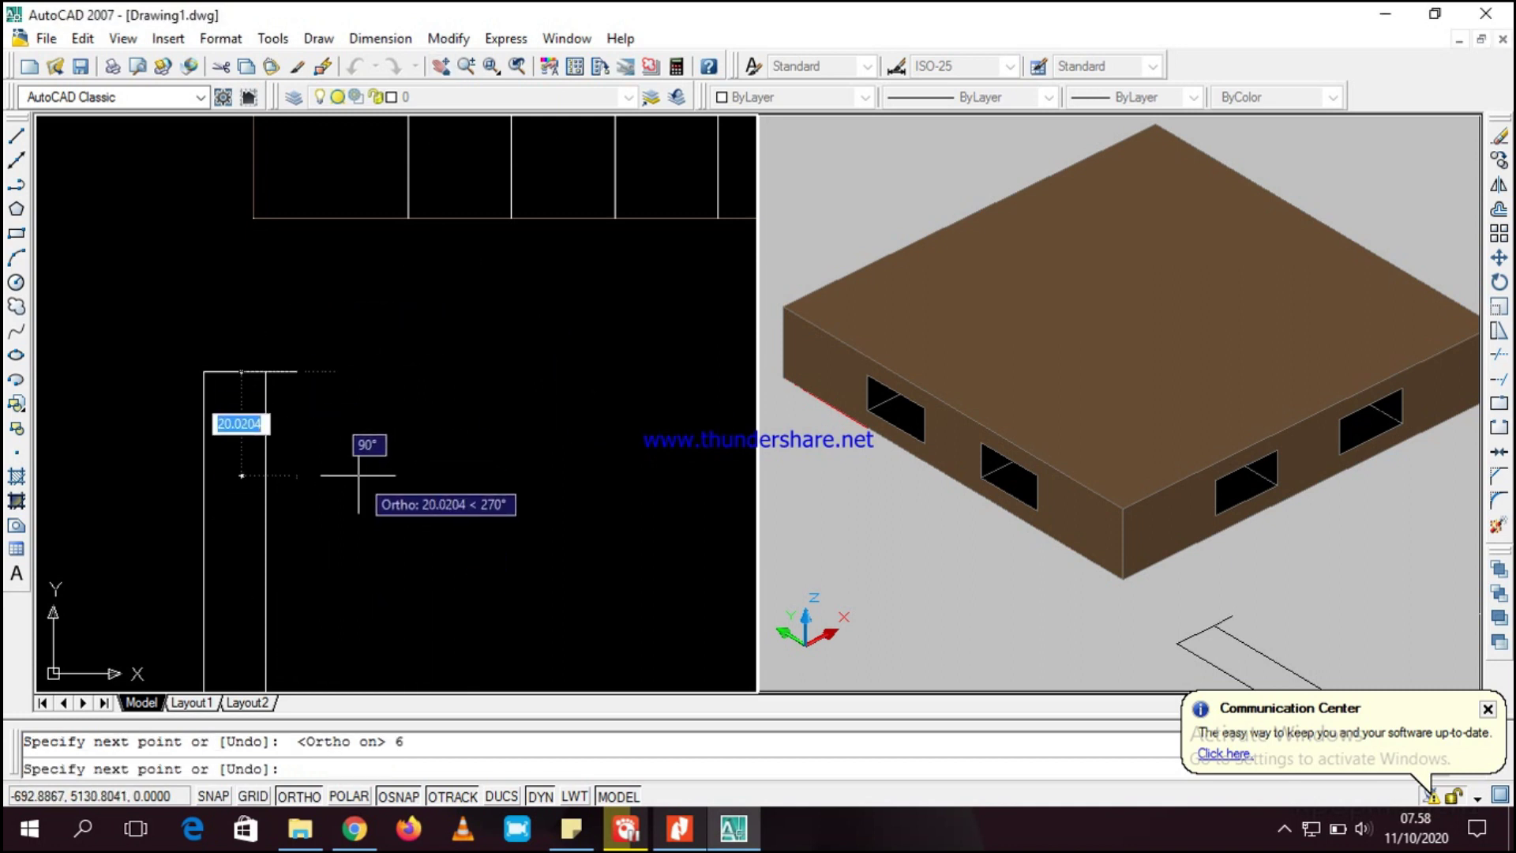
key(Escape)
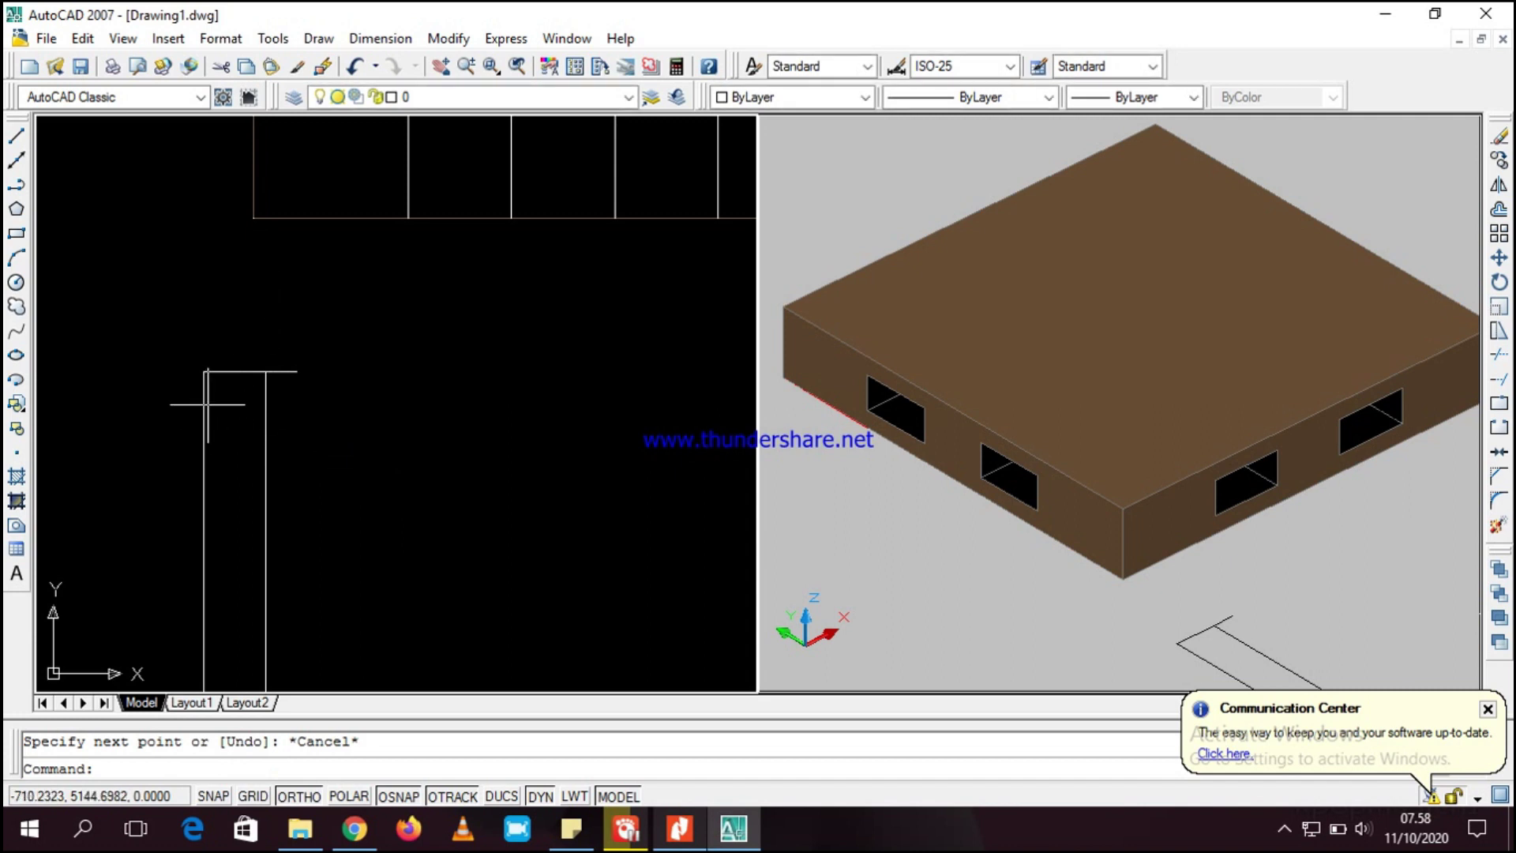
- Copy the 12 by 120 rectangle from its upper-left corner to the free end of the 6-unit line
click(205, 395)
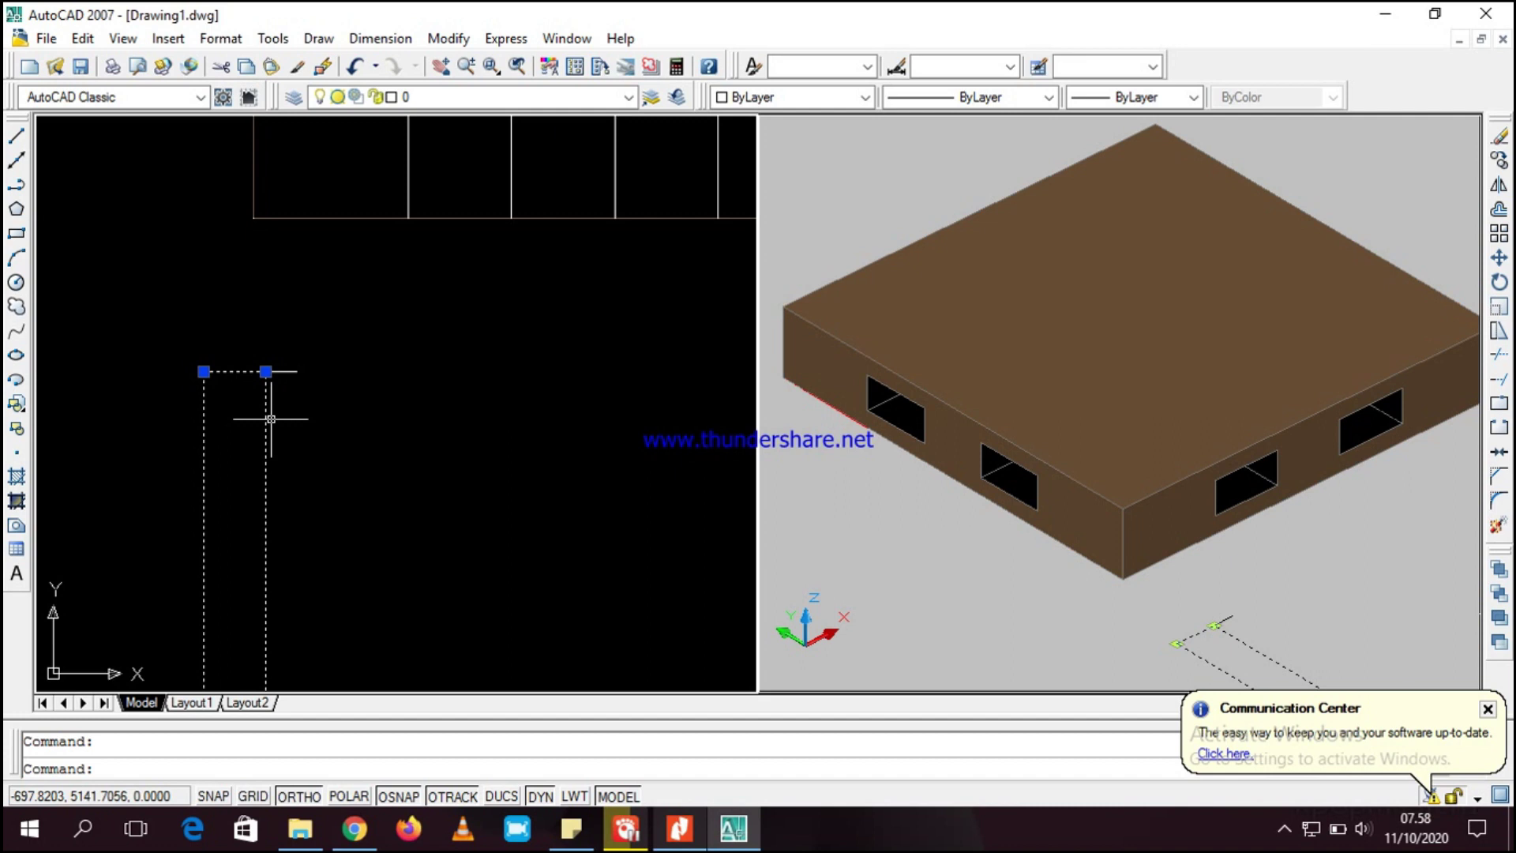
text(re)
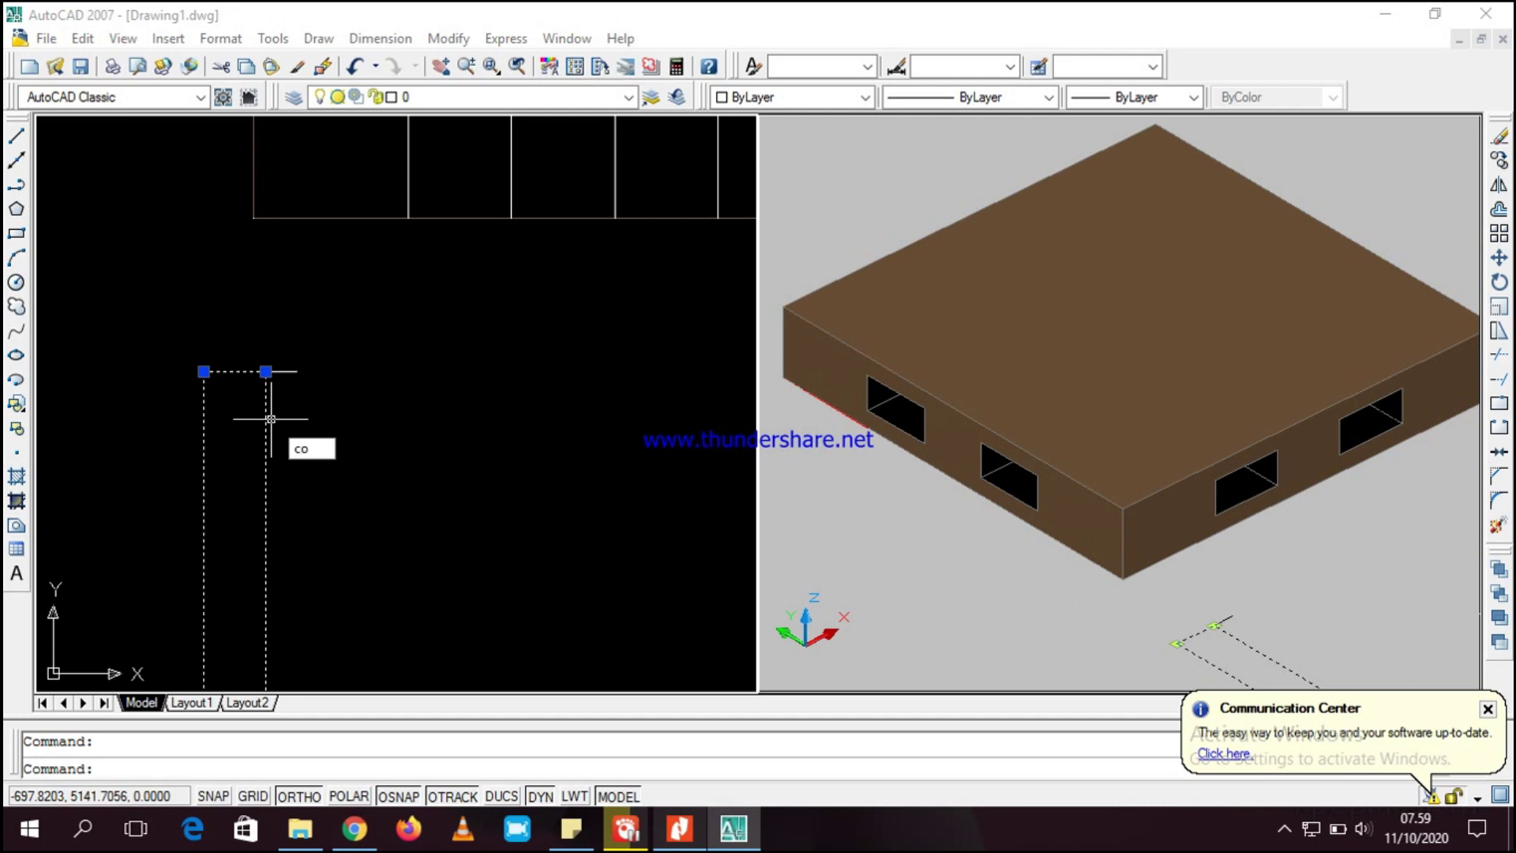
key(Return)
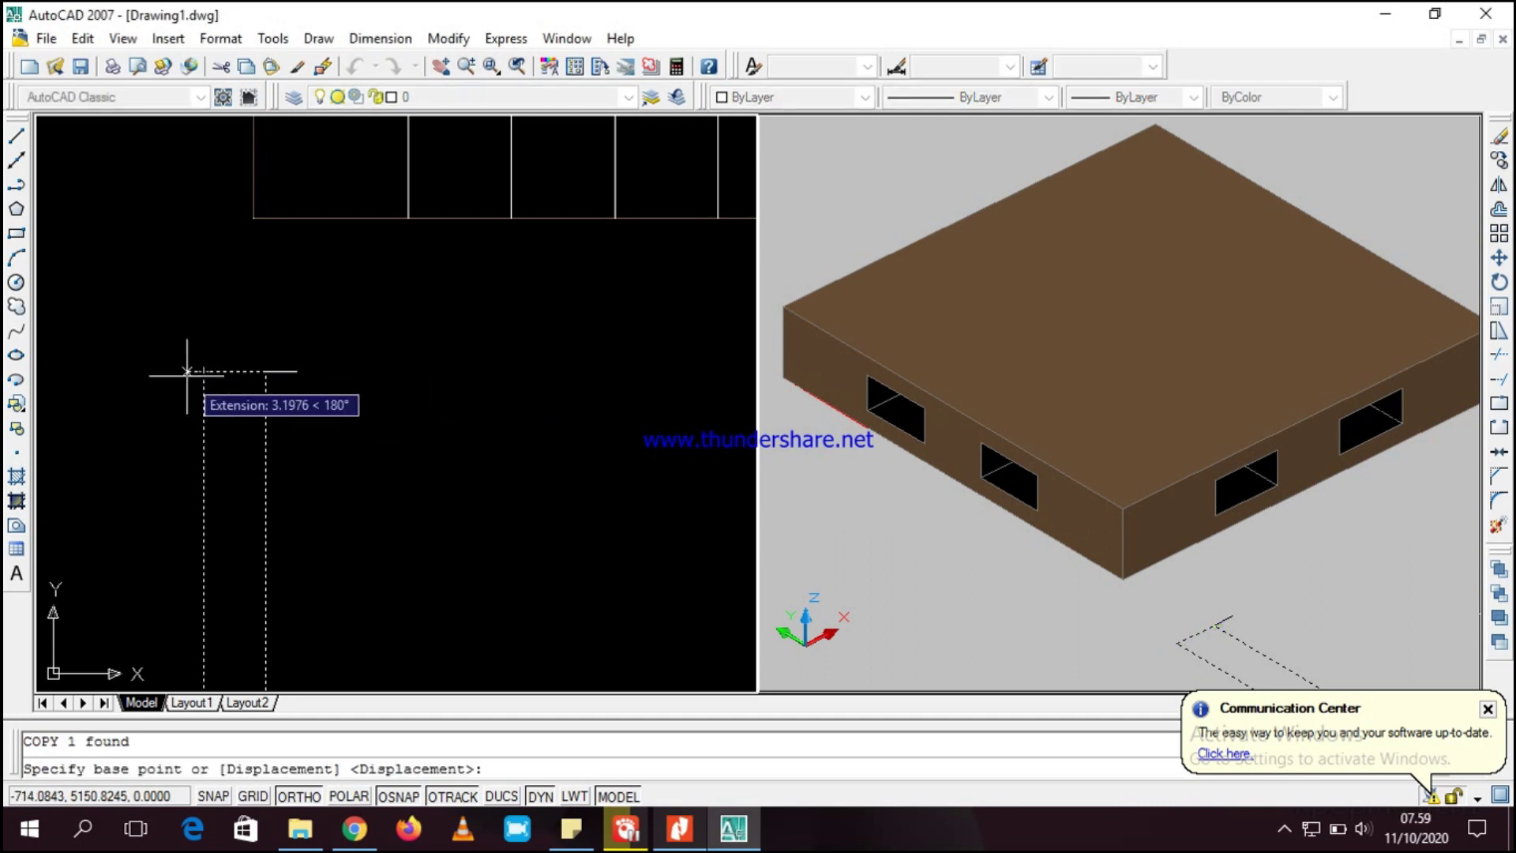
click(203, 371)
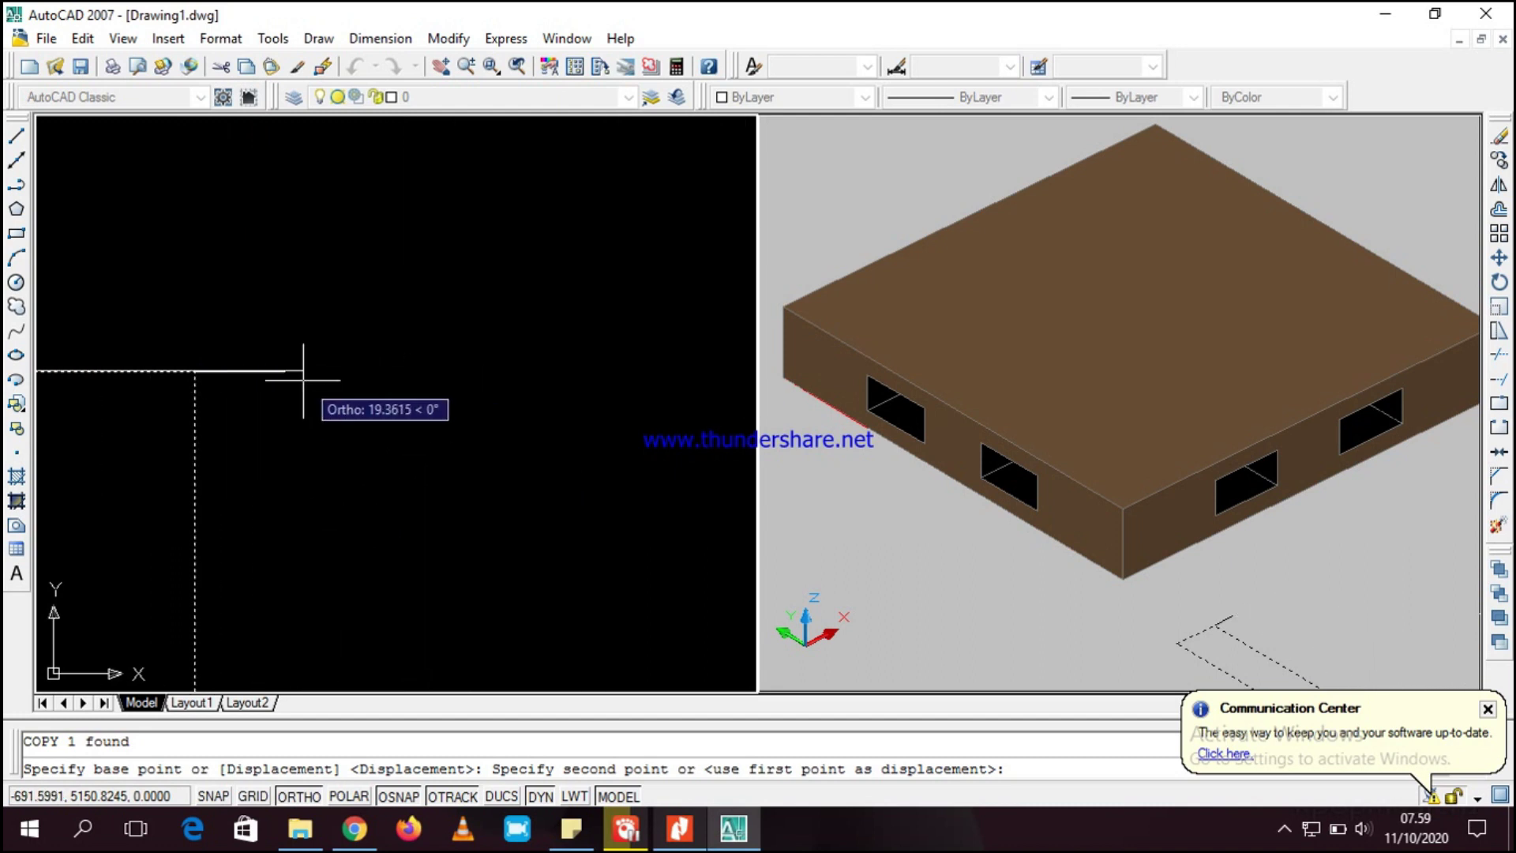
click(284, 370)
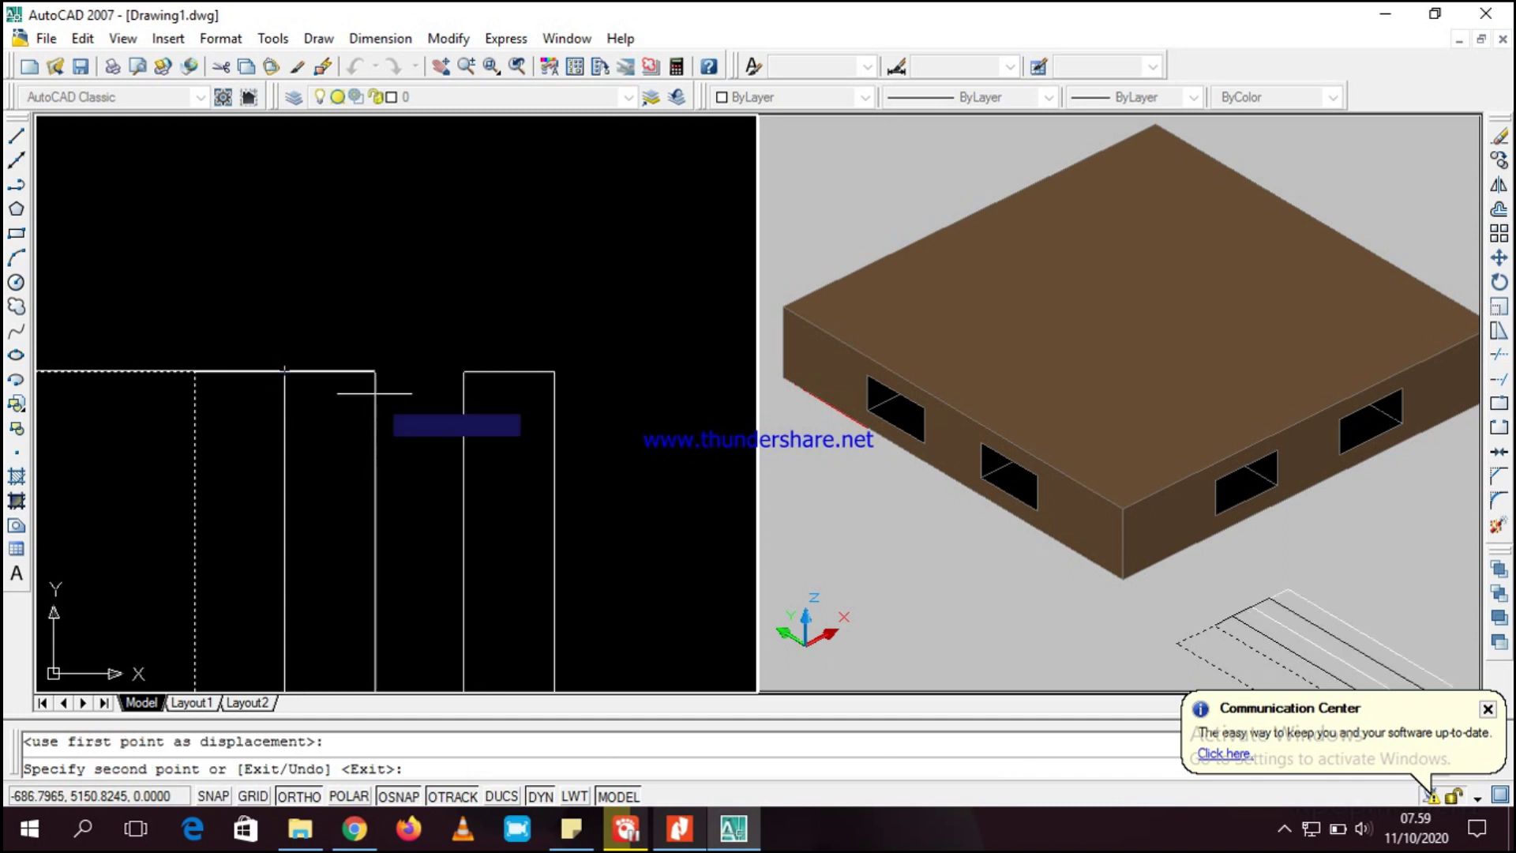
key(Escape)
- Copy the second 12 by 120 rectangle together with the 6-unit spacing line five times, end to end, to make a row of seven boards
scroll(386, 407, down, 4)
scroll(387, 408, down, 2)
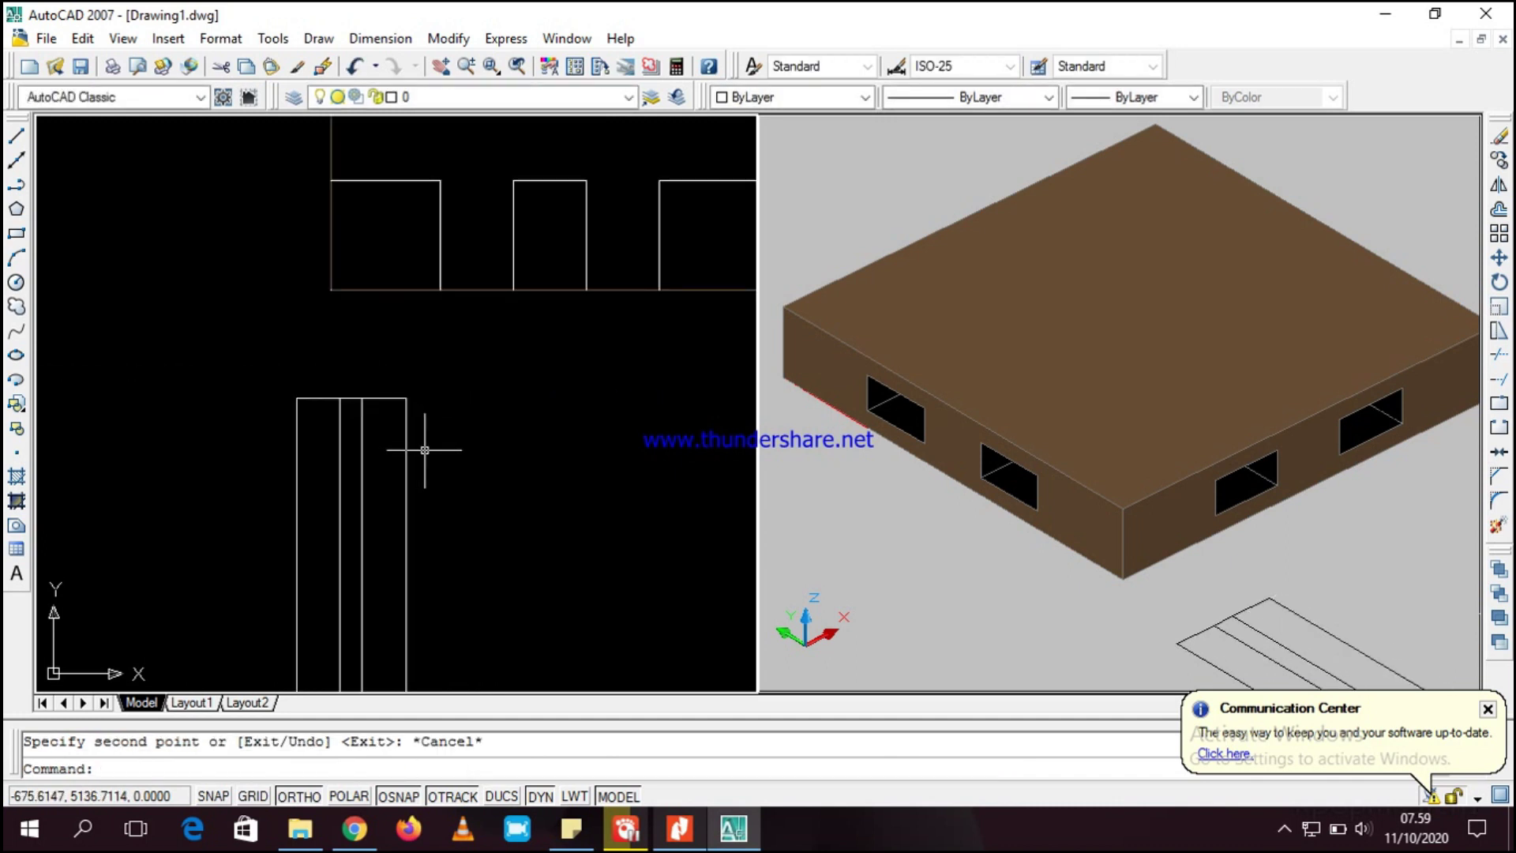
click(348, 398)
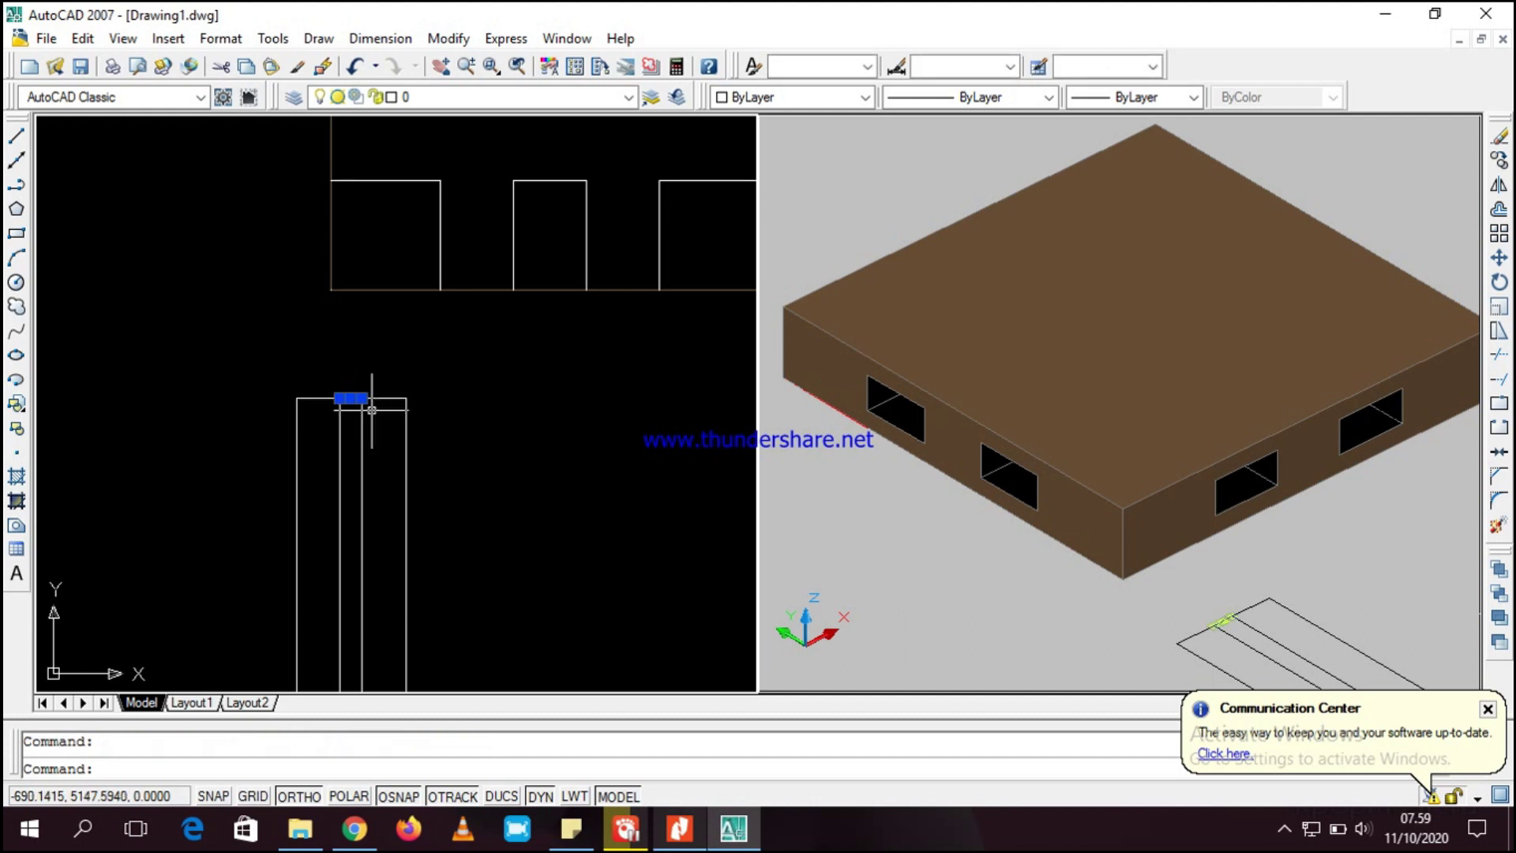
click(403, 416)
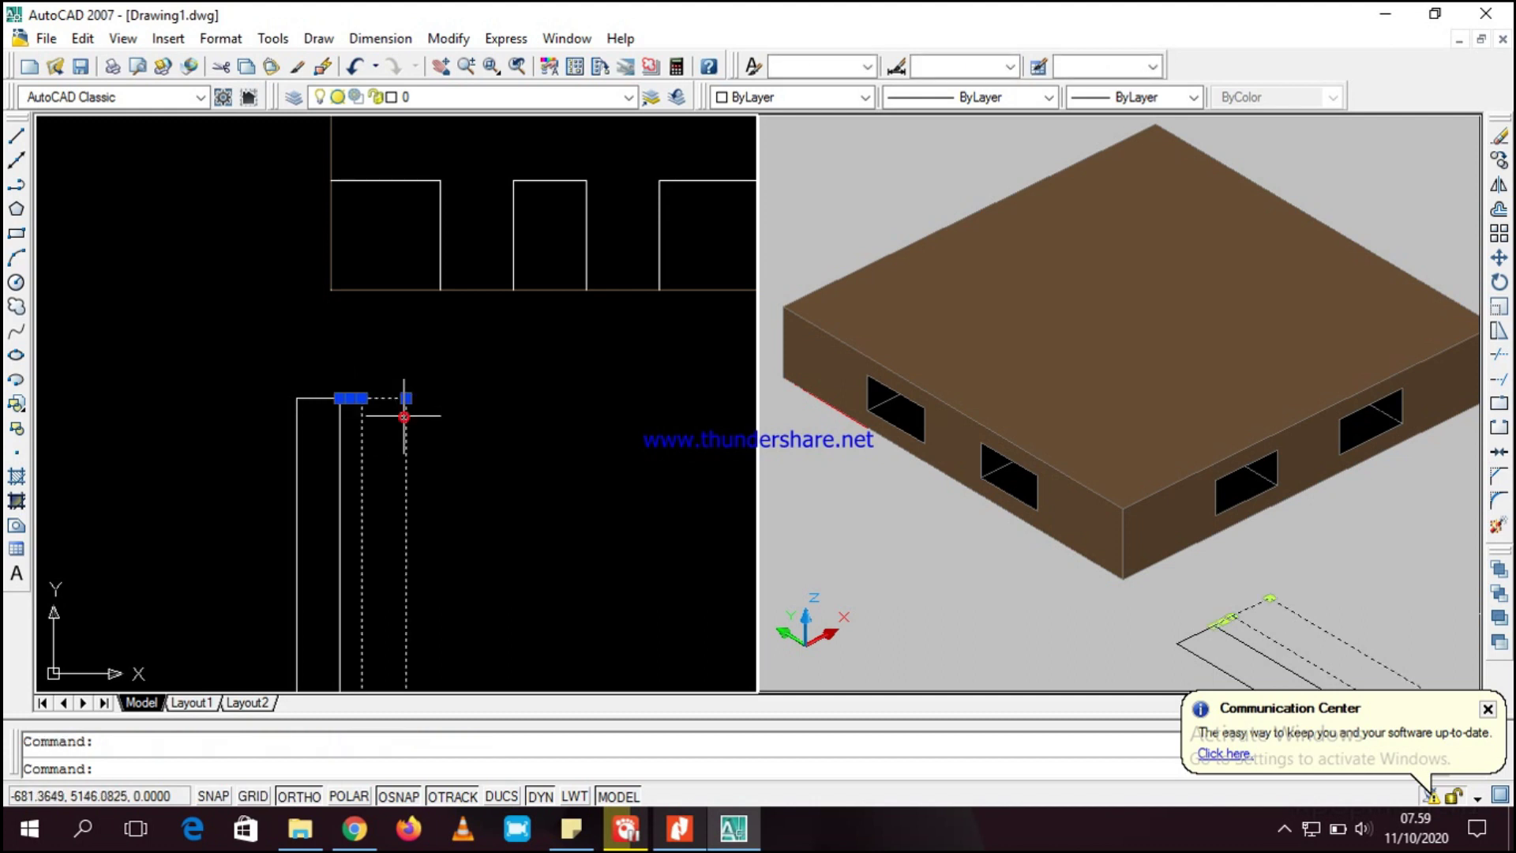
text(co)
key(Return)
click(340, 398)
click(406, 397)
click(471, 397)
click(538, 398)
click(603, 398)
click(668, 398)
middle_drag(490, 436, 484, 435)
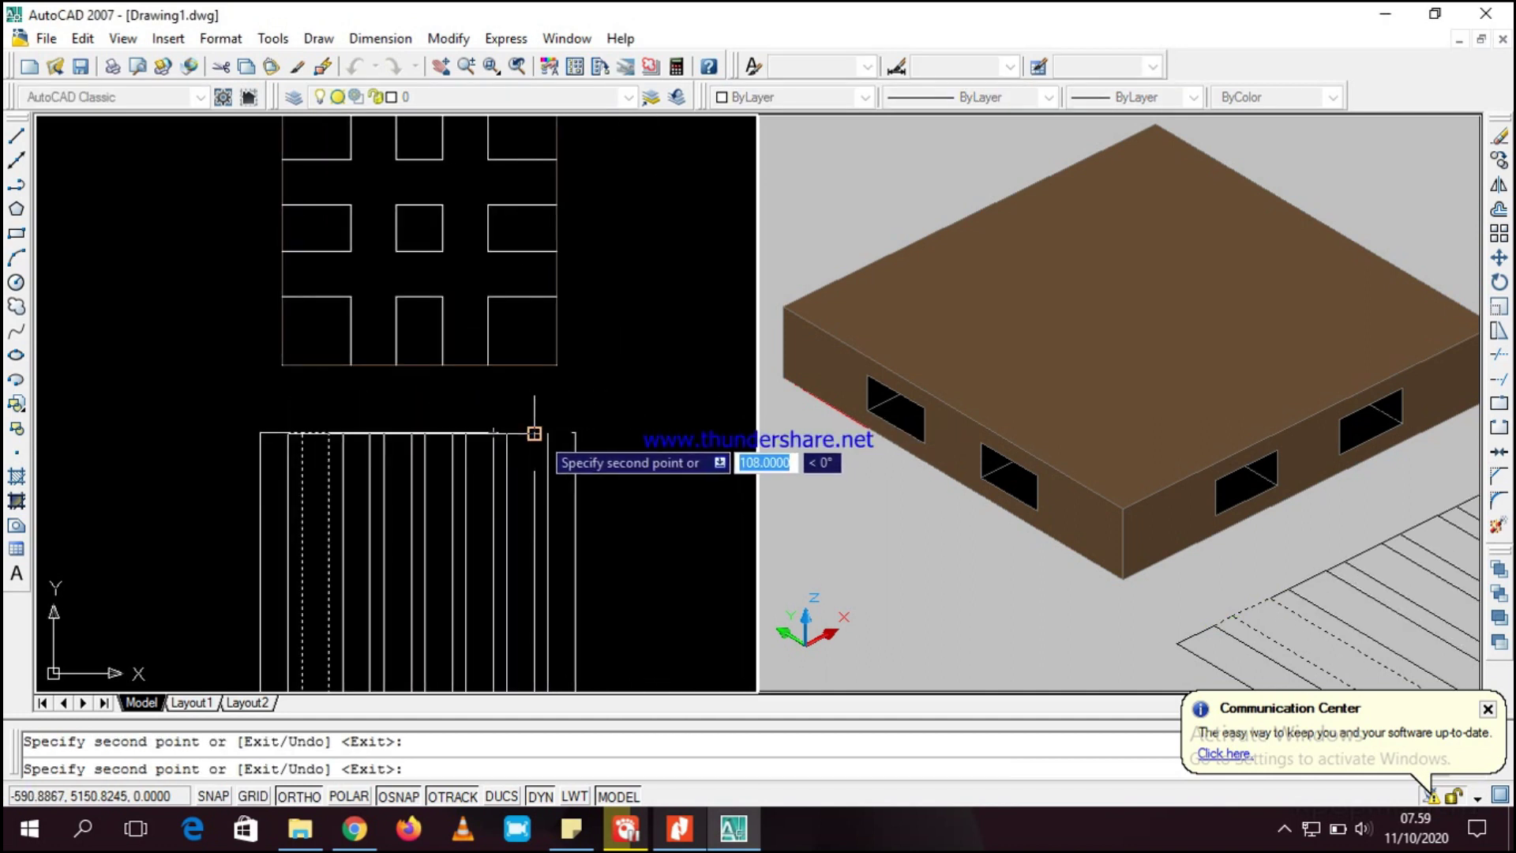
key(Escape)
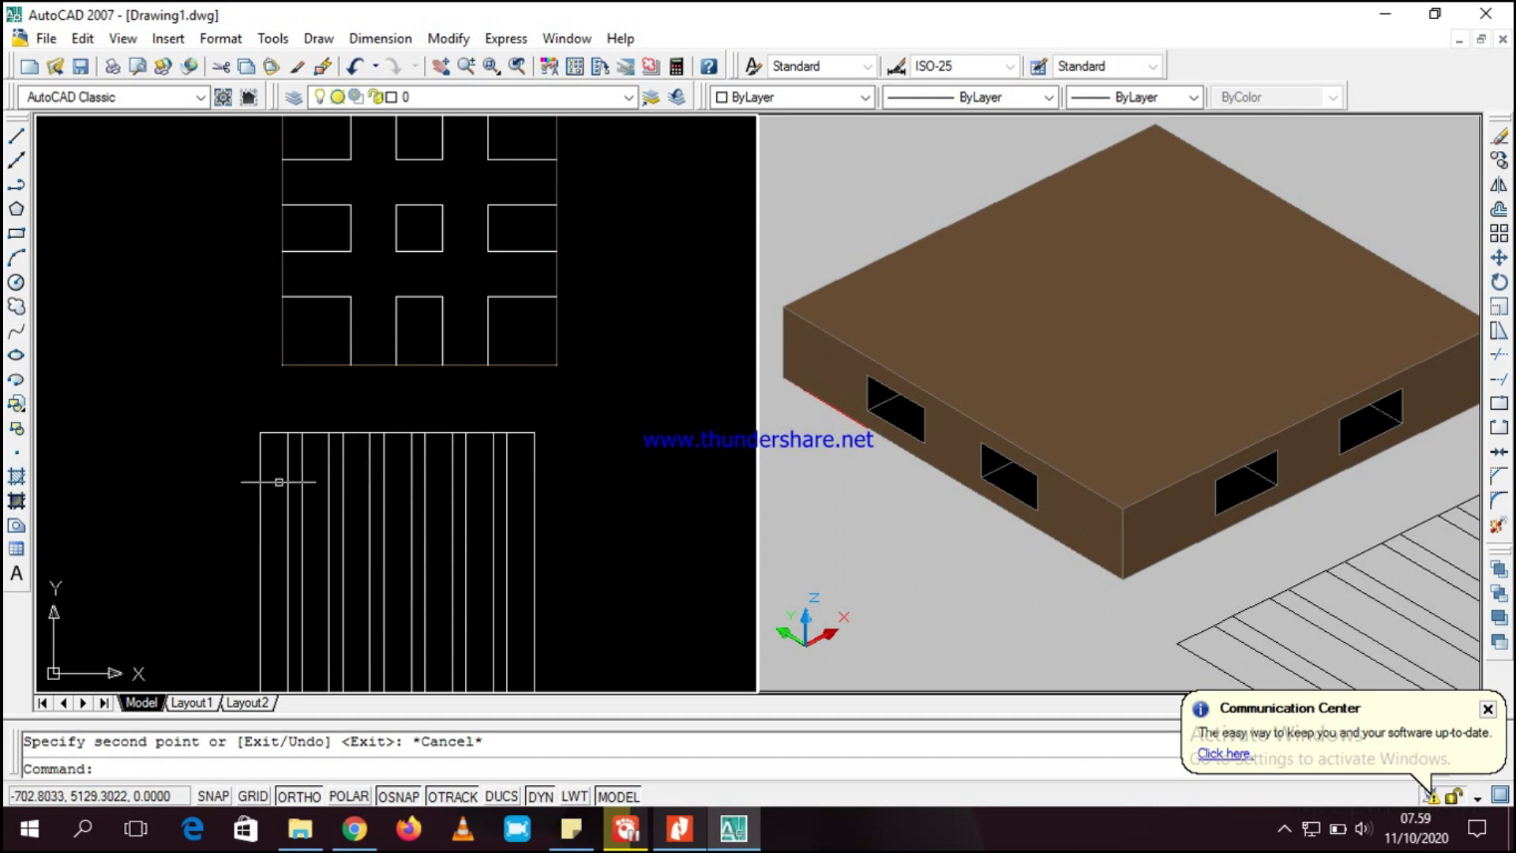
- Delete the six short spacing lines between the upper ends of the seven boards
scroll(307, 483, up, 5)
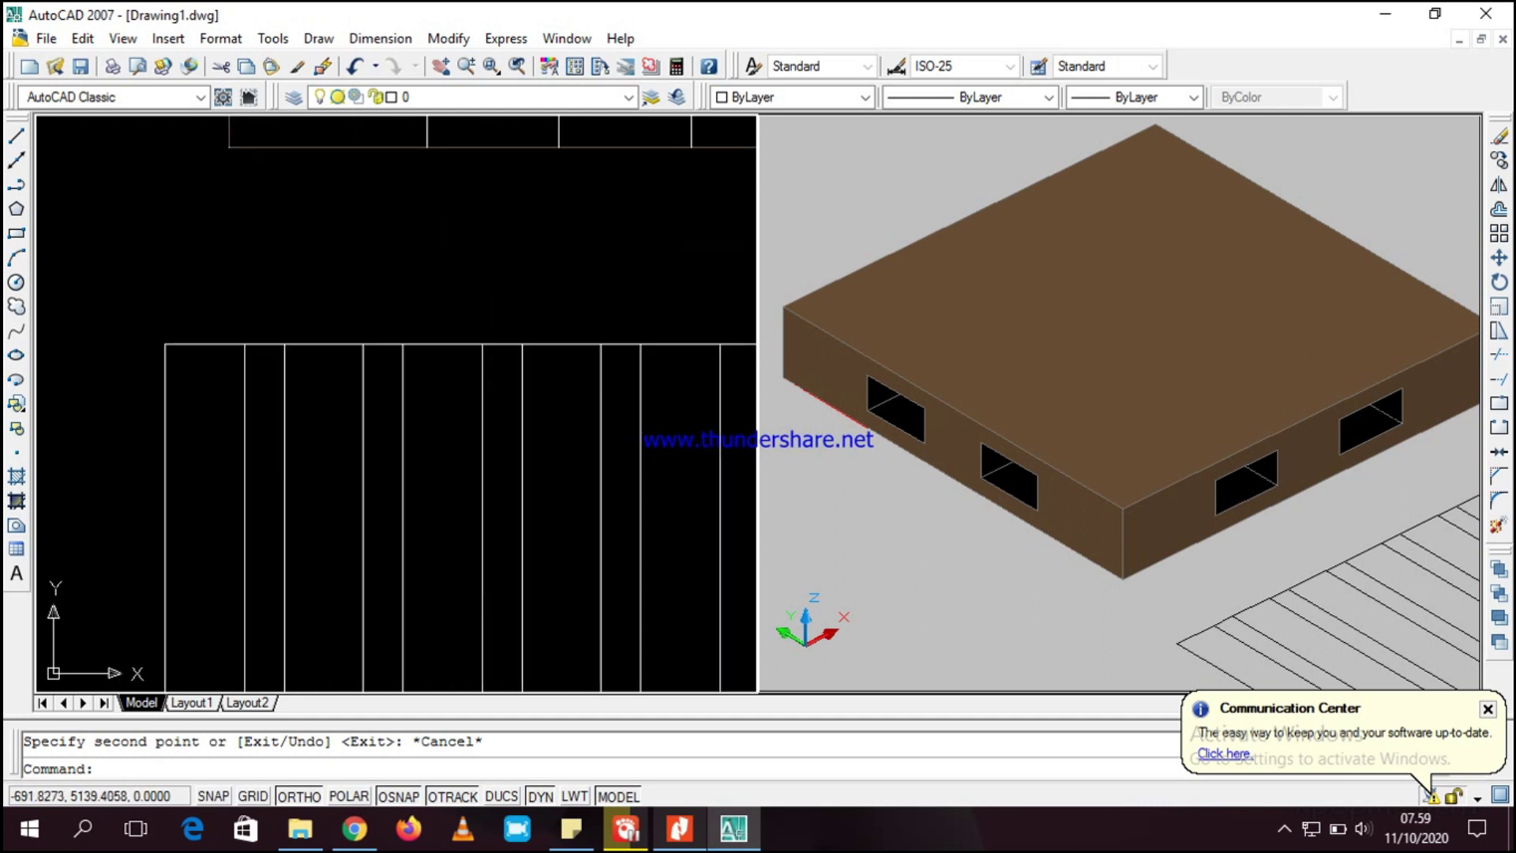
click(256, 344)
click(398, 345)
click(623, 345)
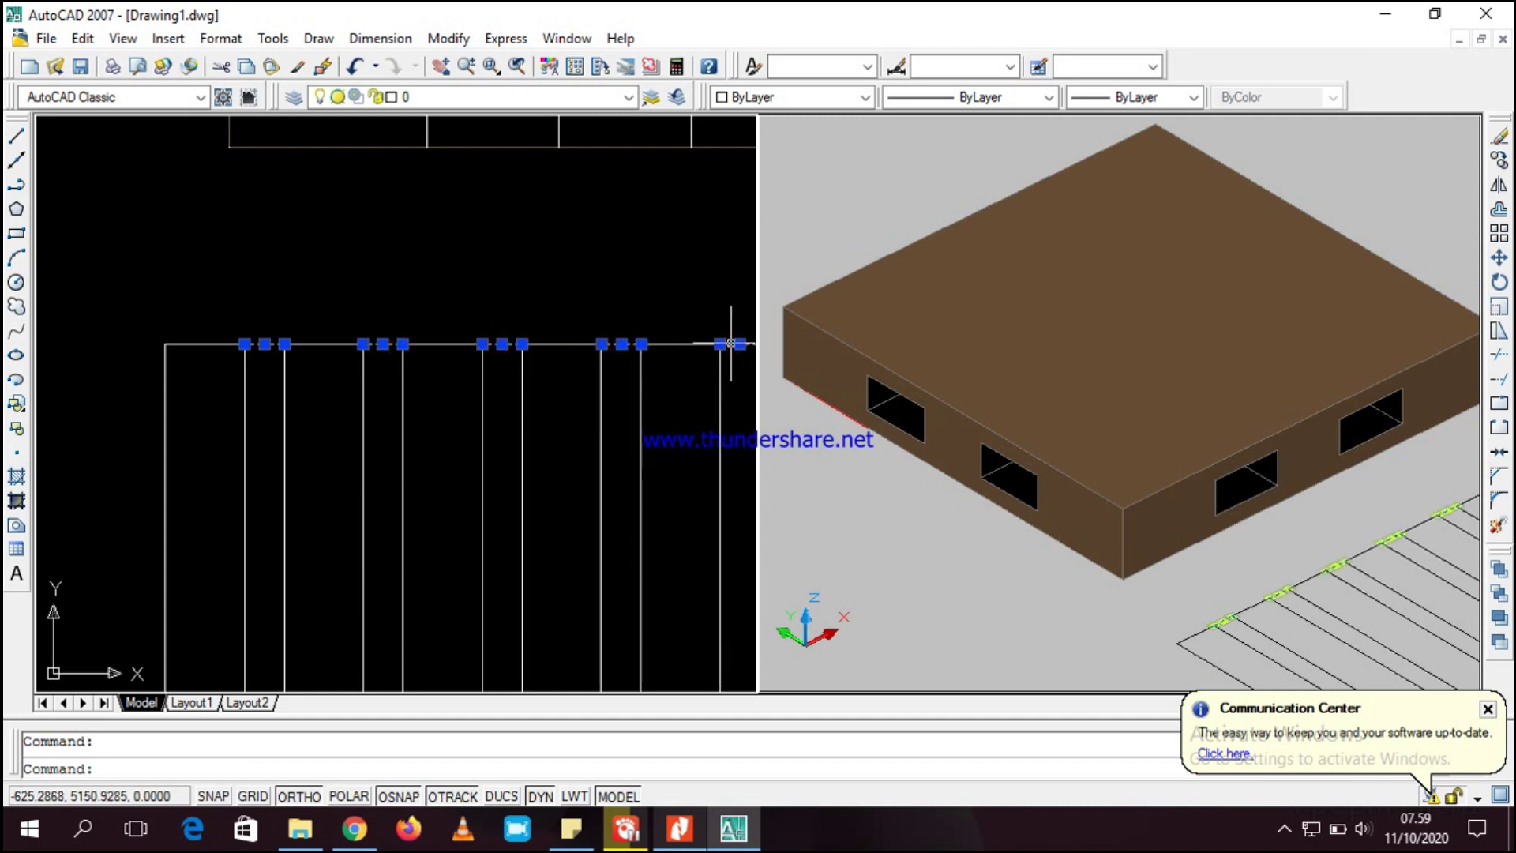
key(Delete)
scroll(695, 342, down, 1)
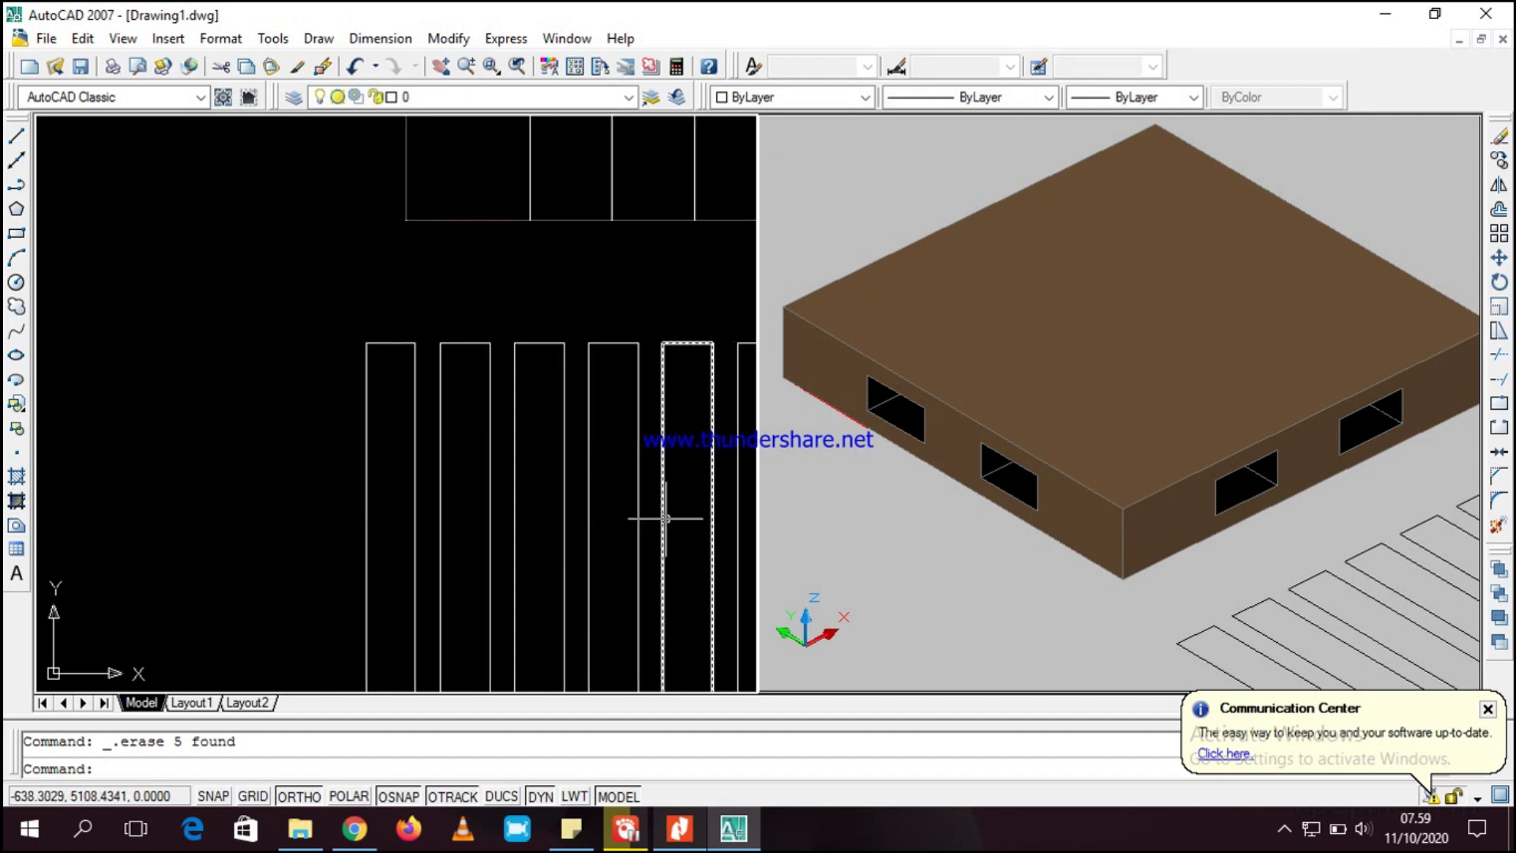
middle_drag(677, 321, 488, 286)
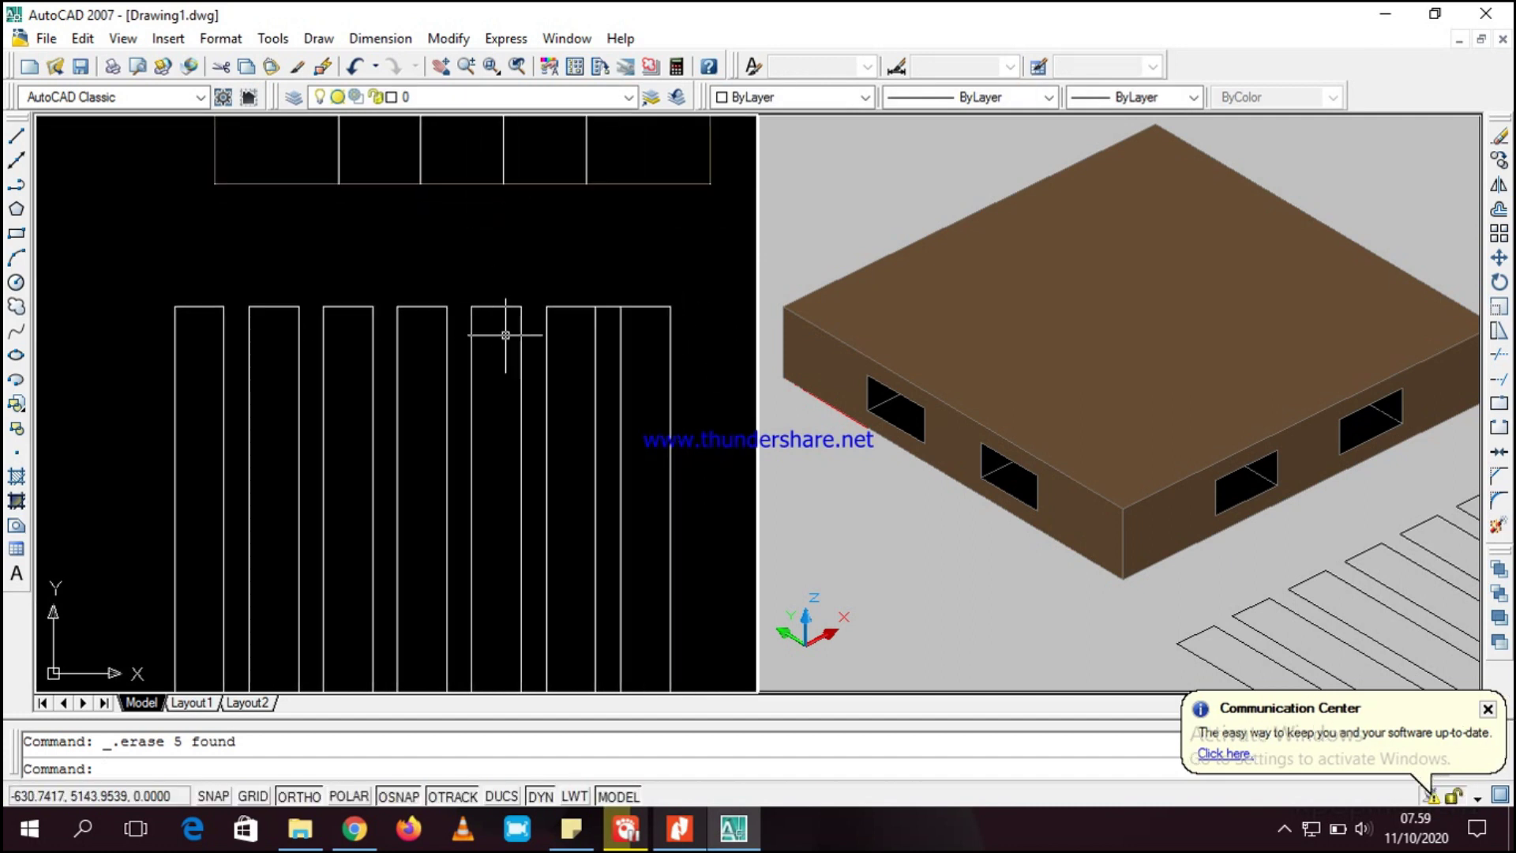
click(612, 307)
key(Delete)
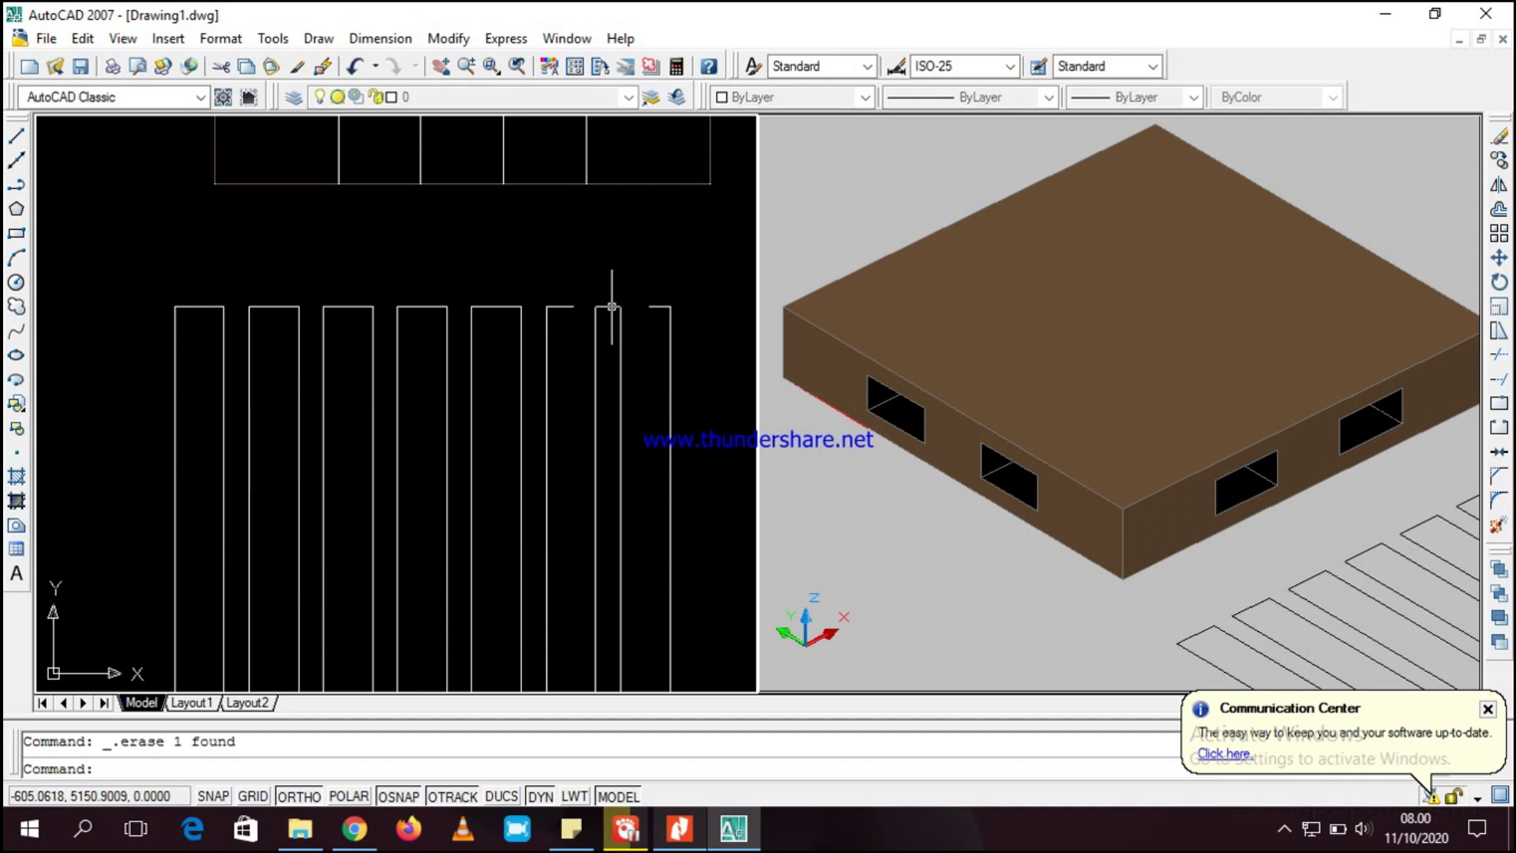
mouse_move(502, 258)
middle_down()
mouse_move(179, 315)
mouse_move(470, 199)
mouse_move(552, 450)
mouse_move(566, 428)
middle_up()
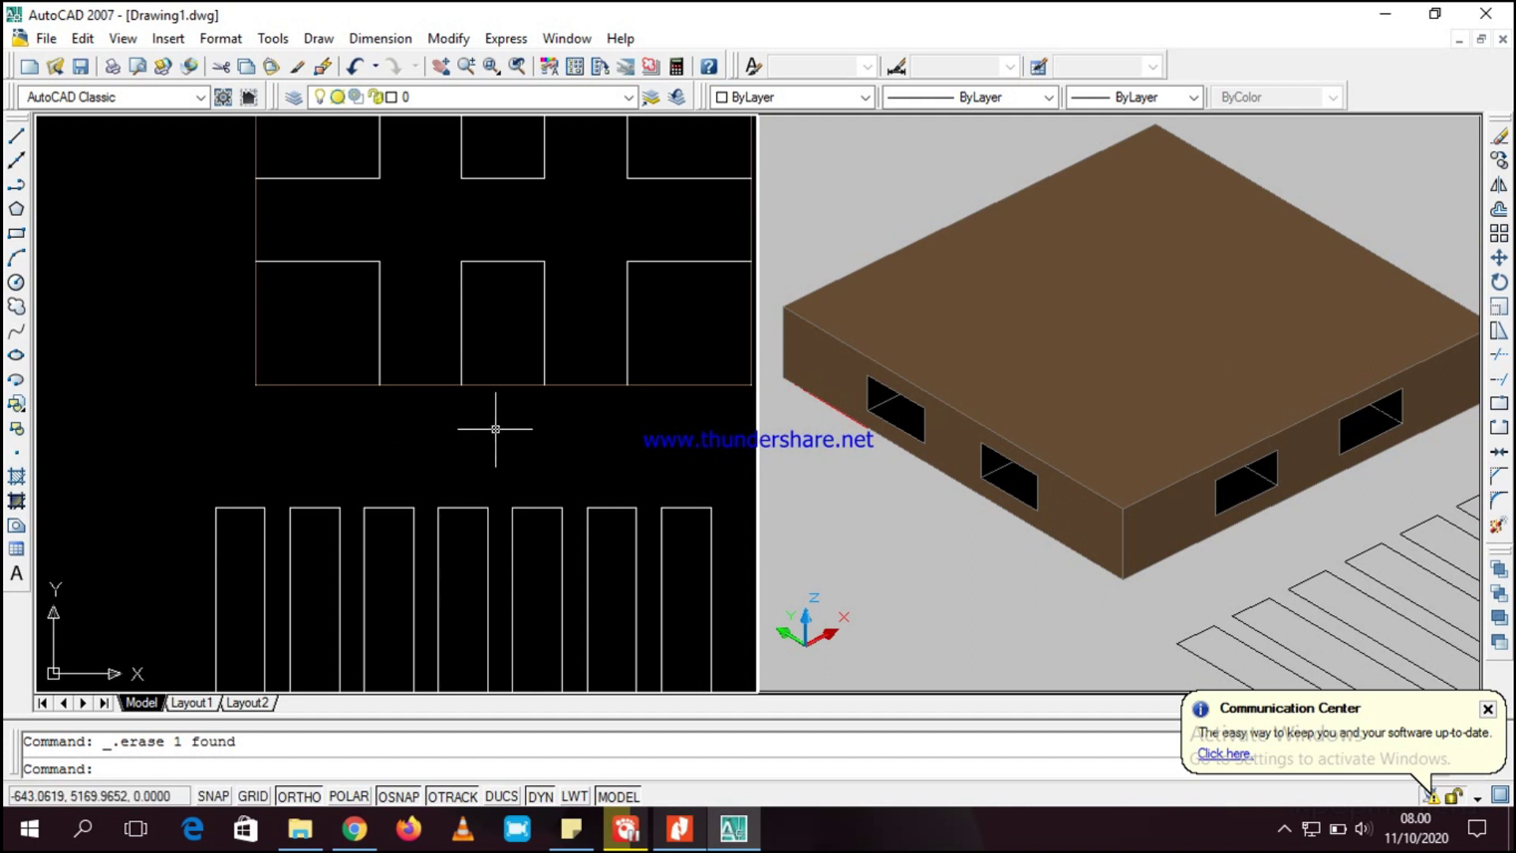
mouse_move(495, 431)
middle_down()
mouse_move(291, 328)
mouse_move(541, 321)
mouse_move(381, 302)
mouse_move(444, 338)
middle_up()
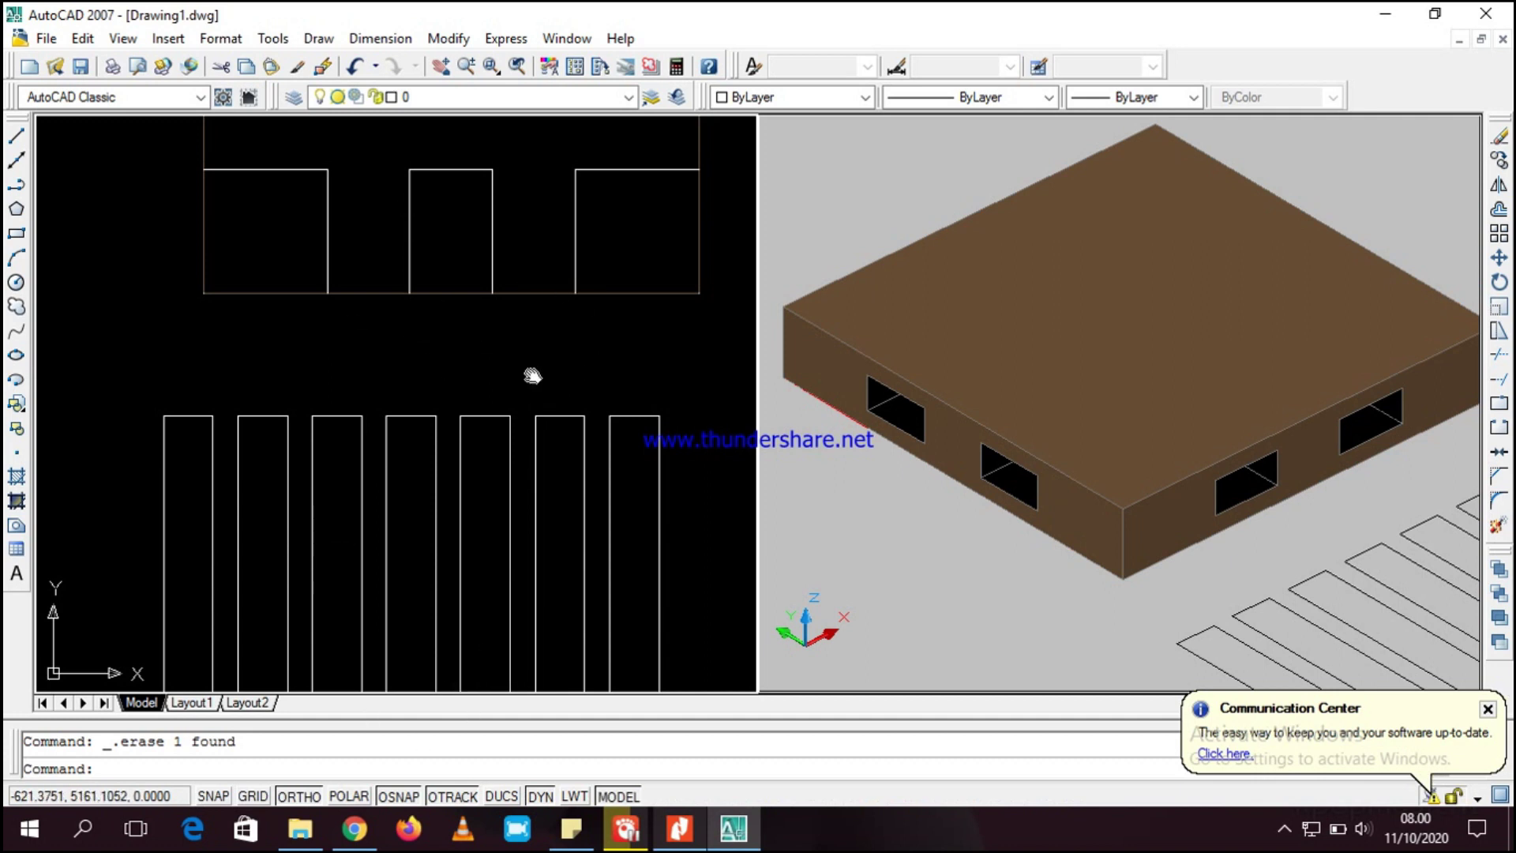
middle_drag(533, 376, 525, 298)
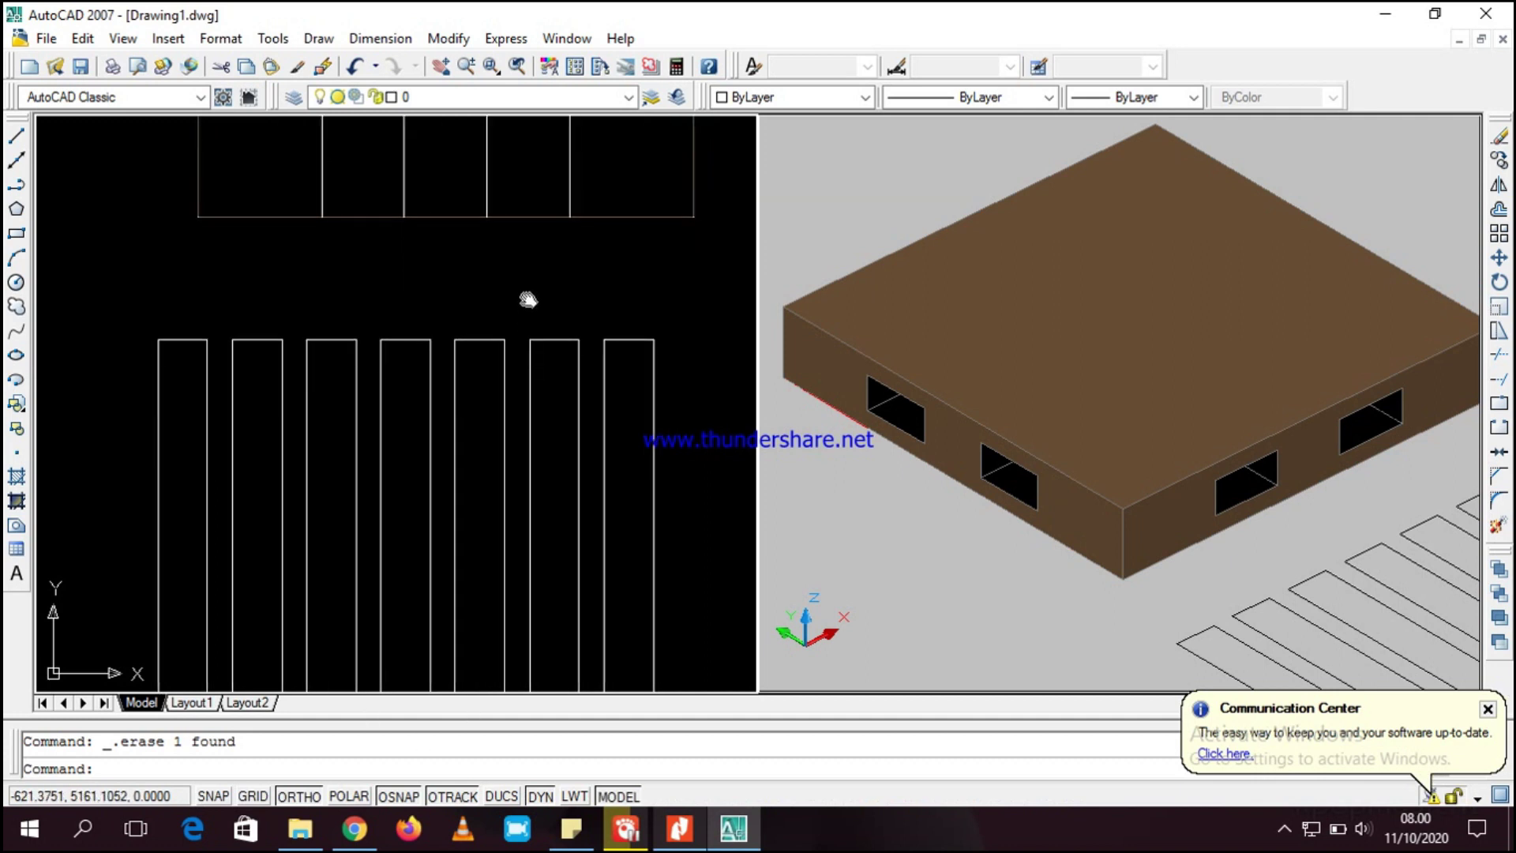
click(687, 390)
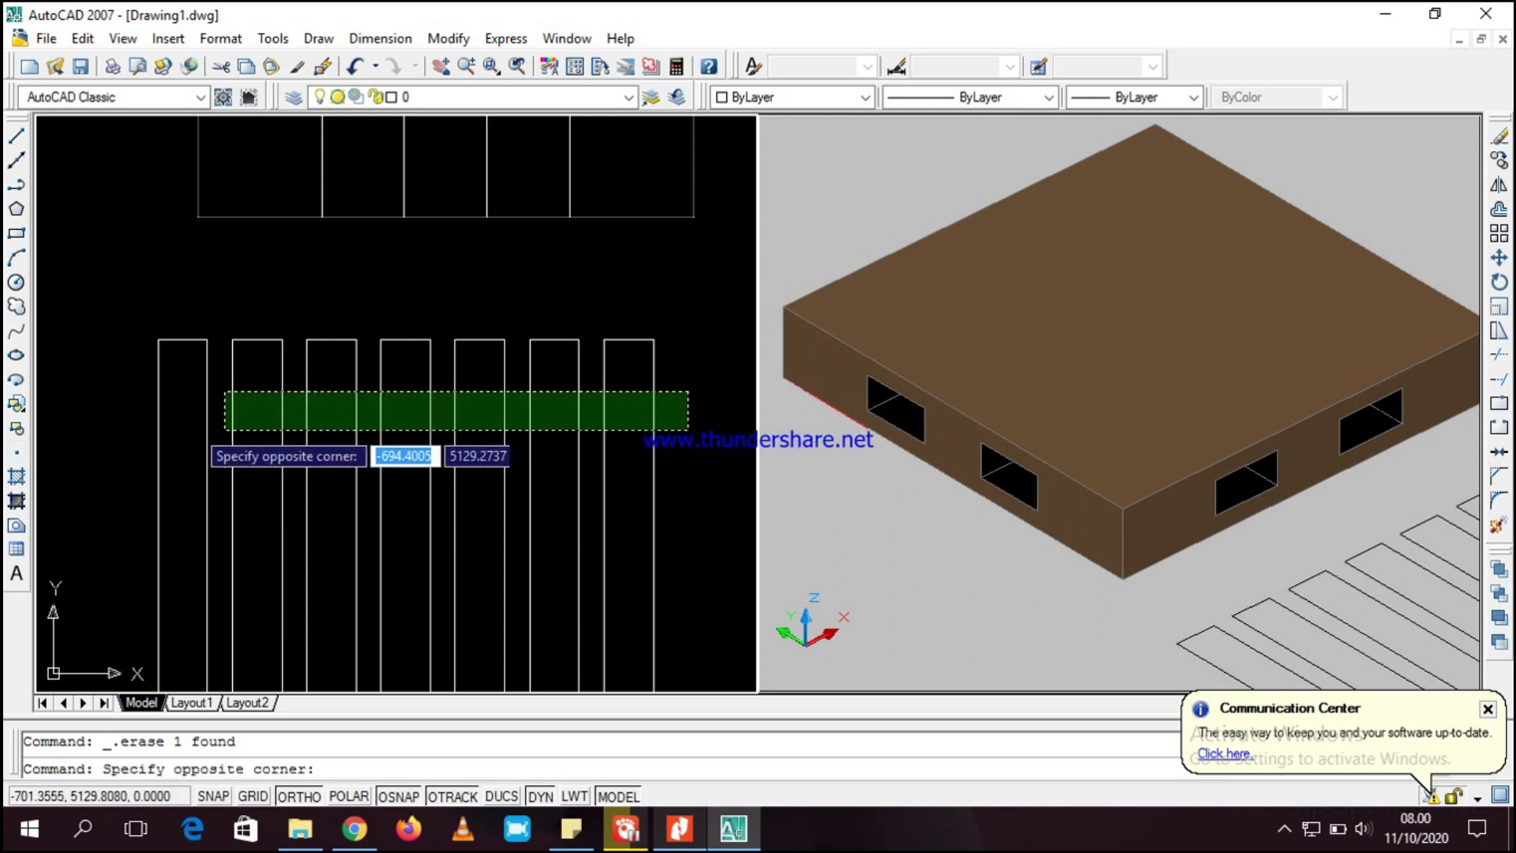
click(84, 430)
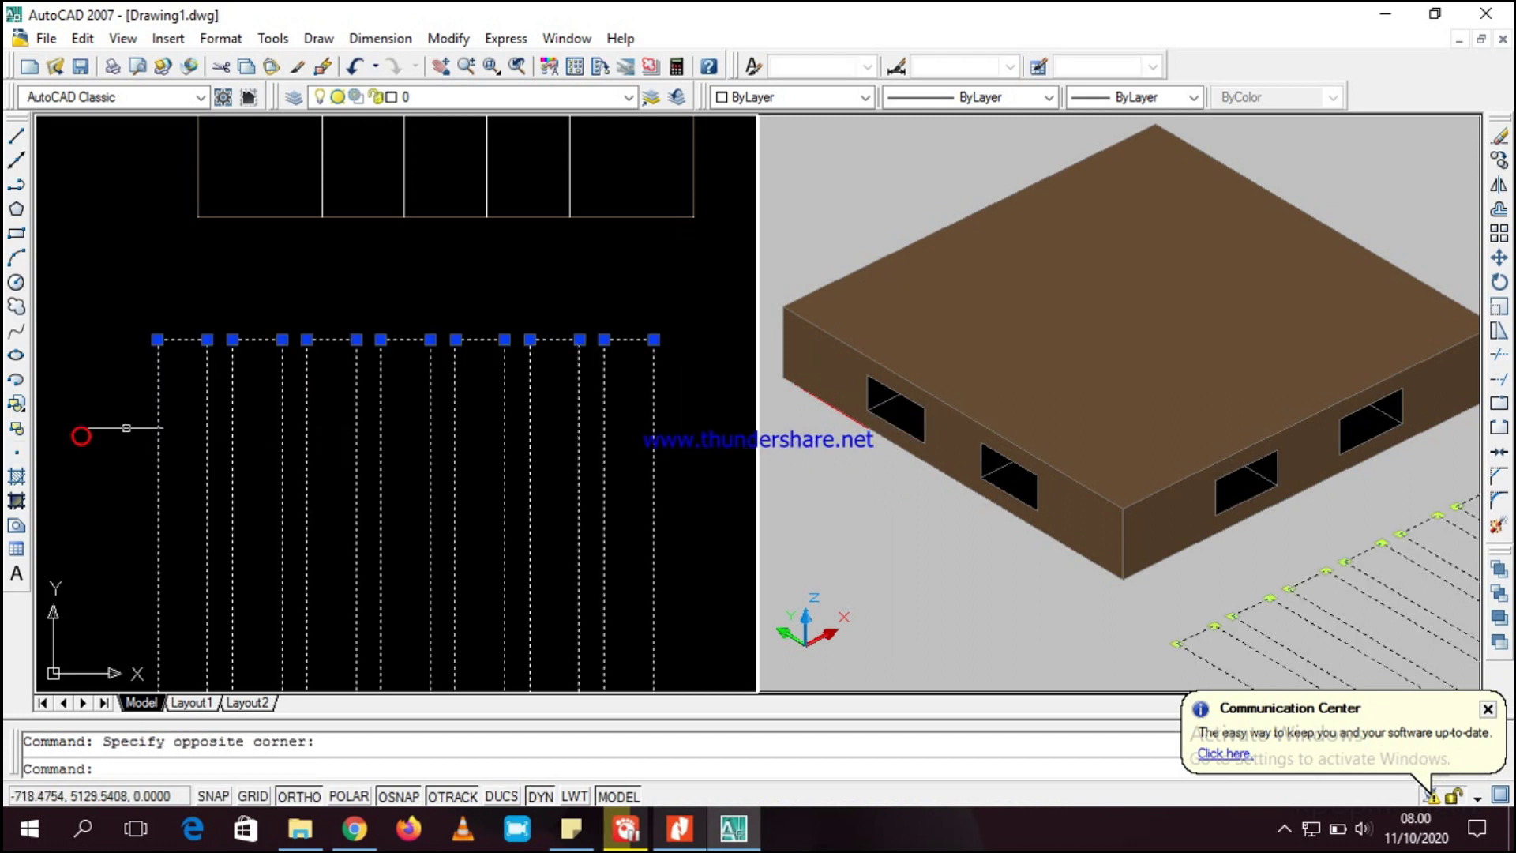
key(Escape)
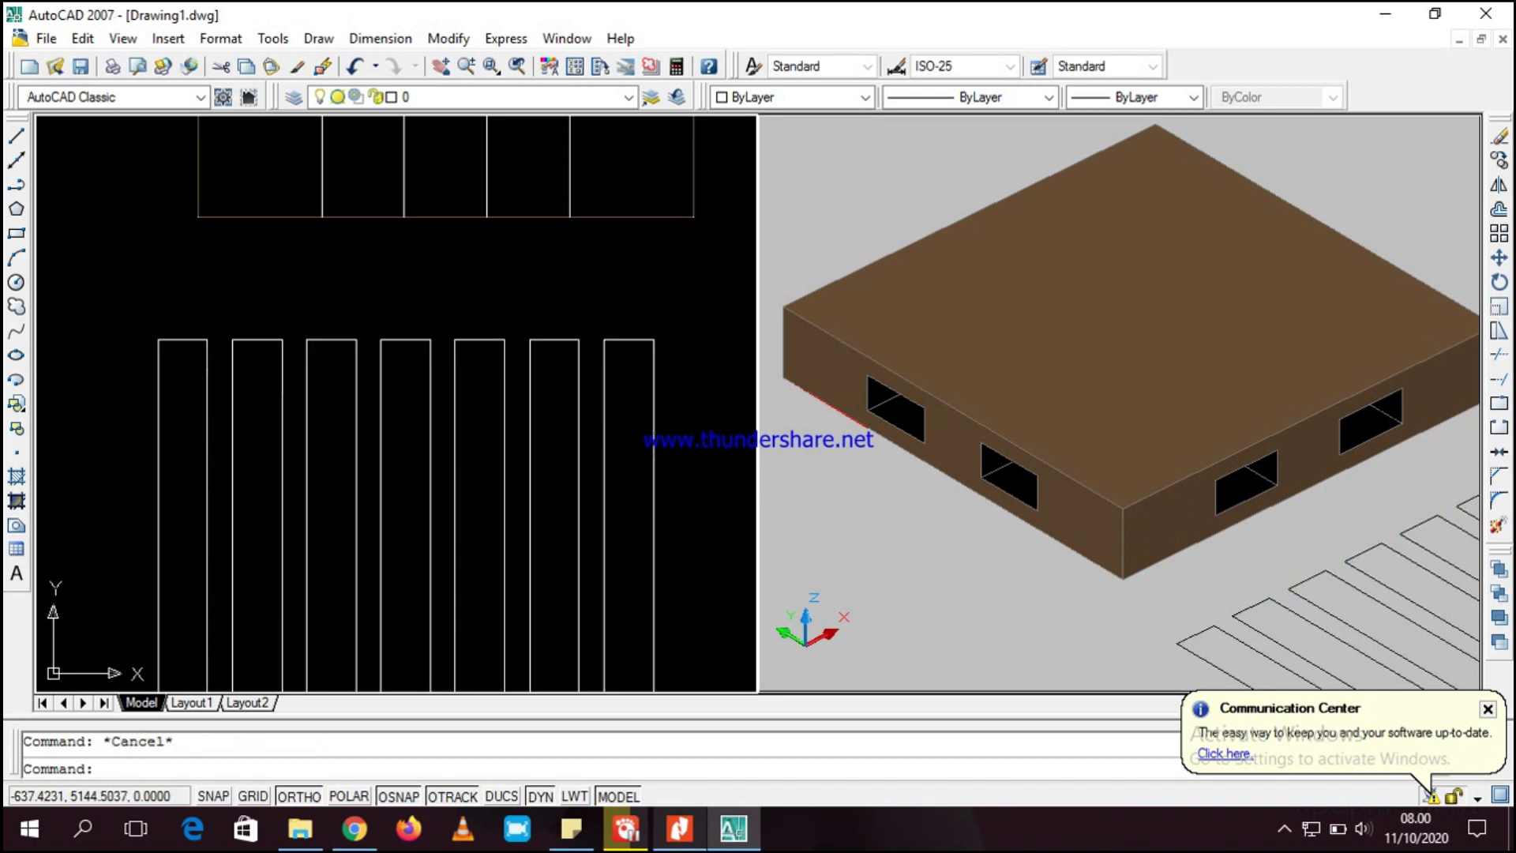
click(702, 401)
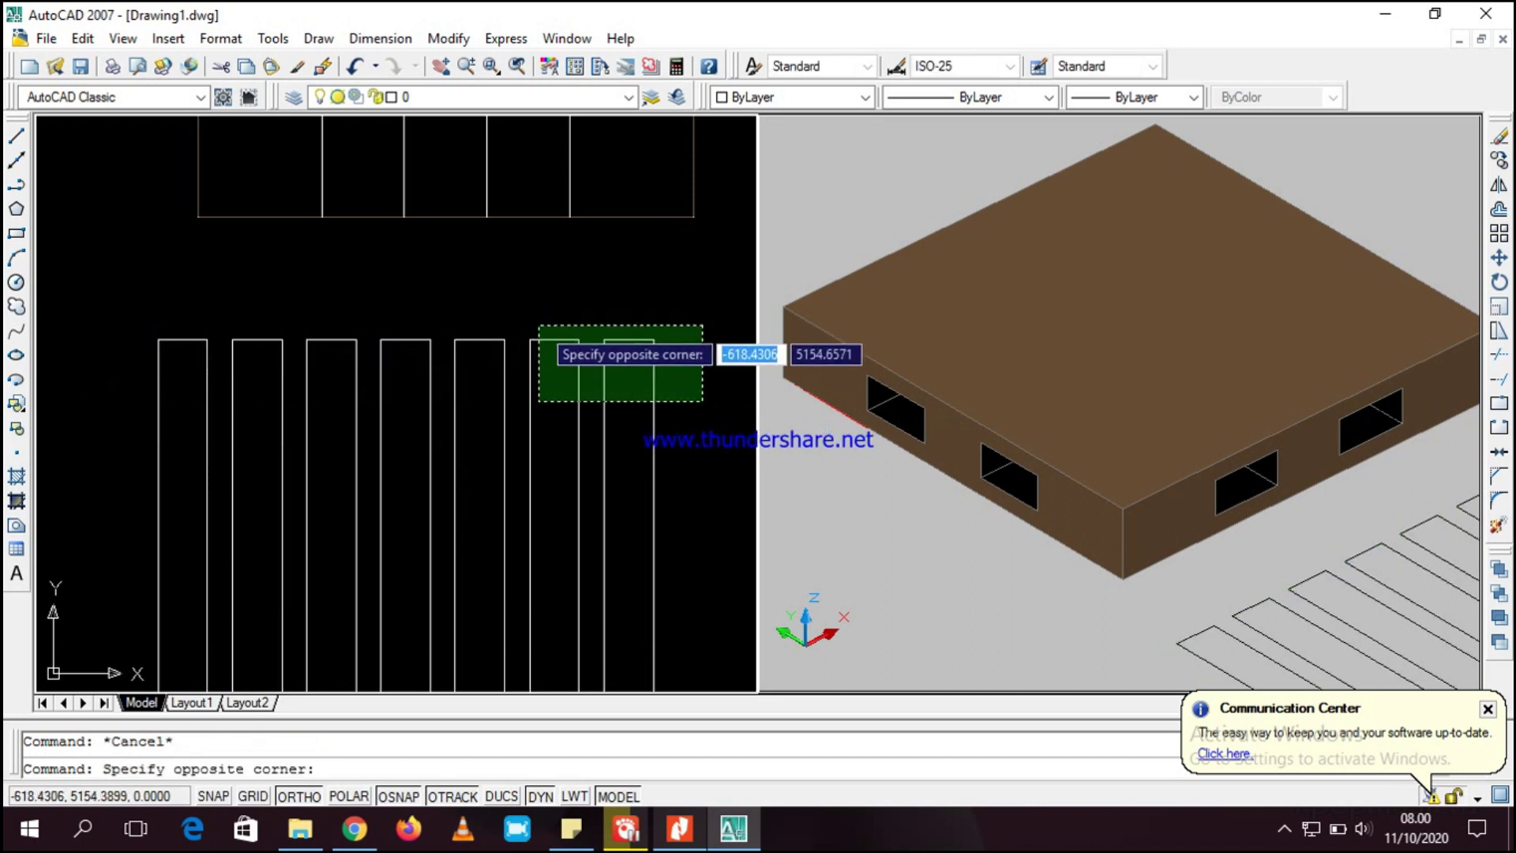
key(Escape)
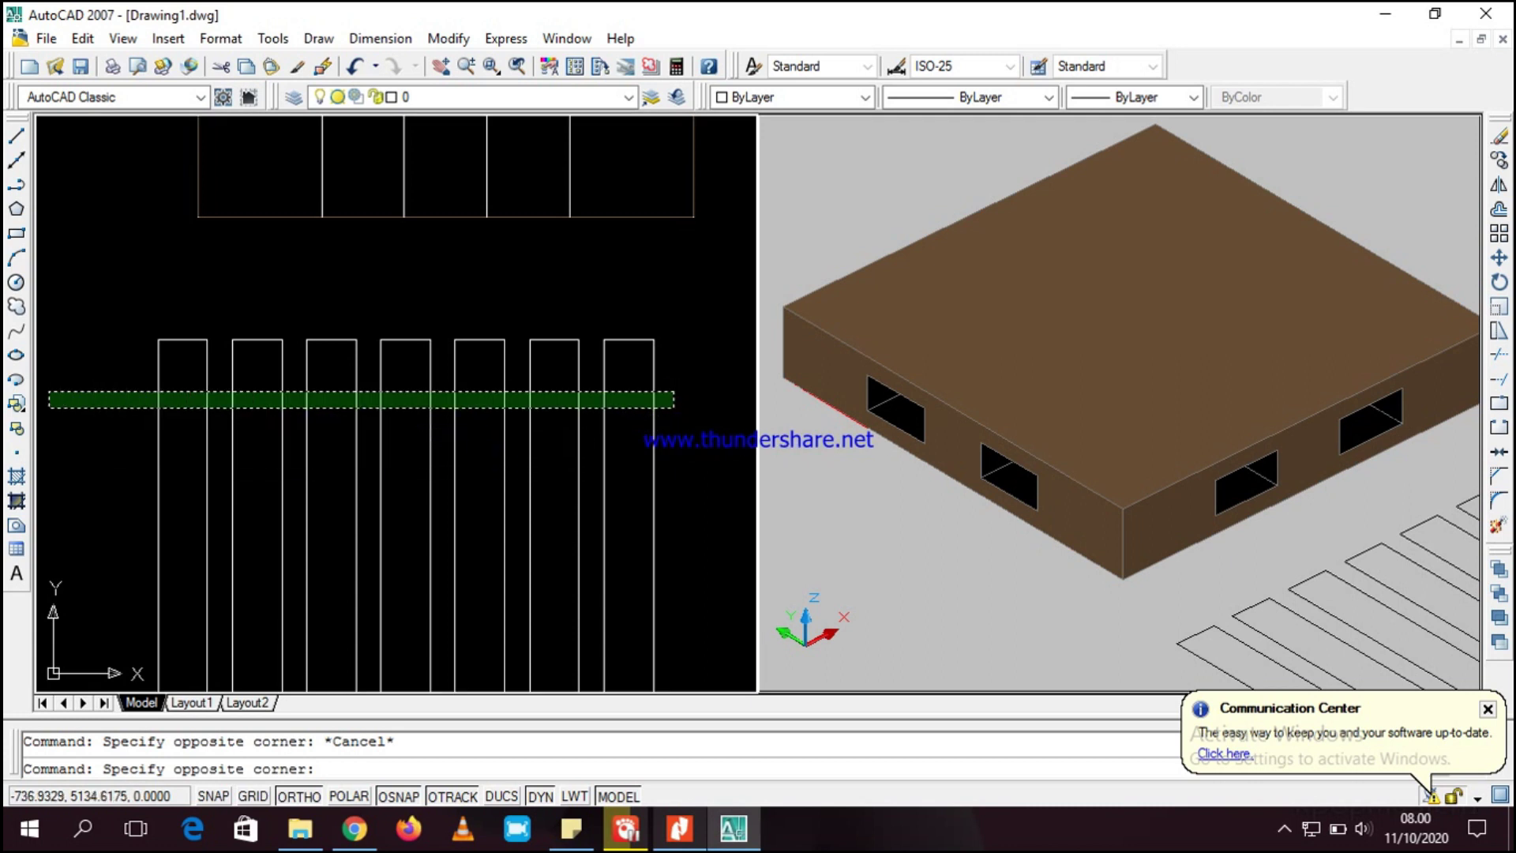
key(Escape)
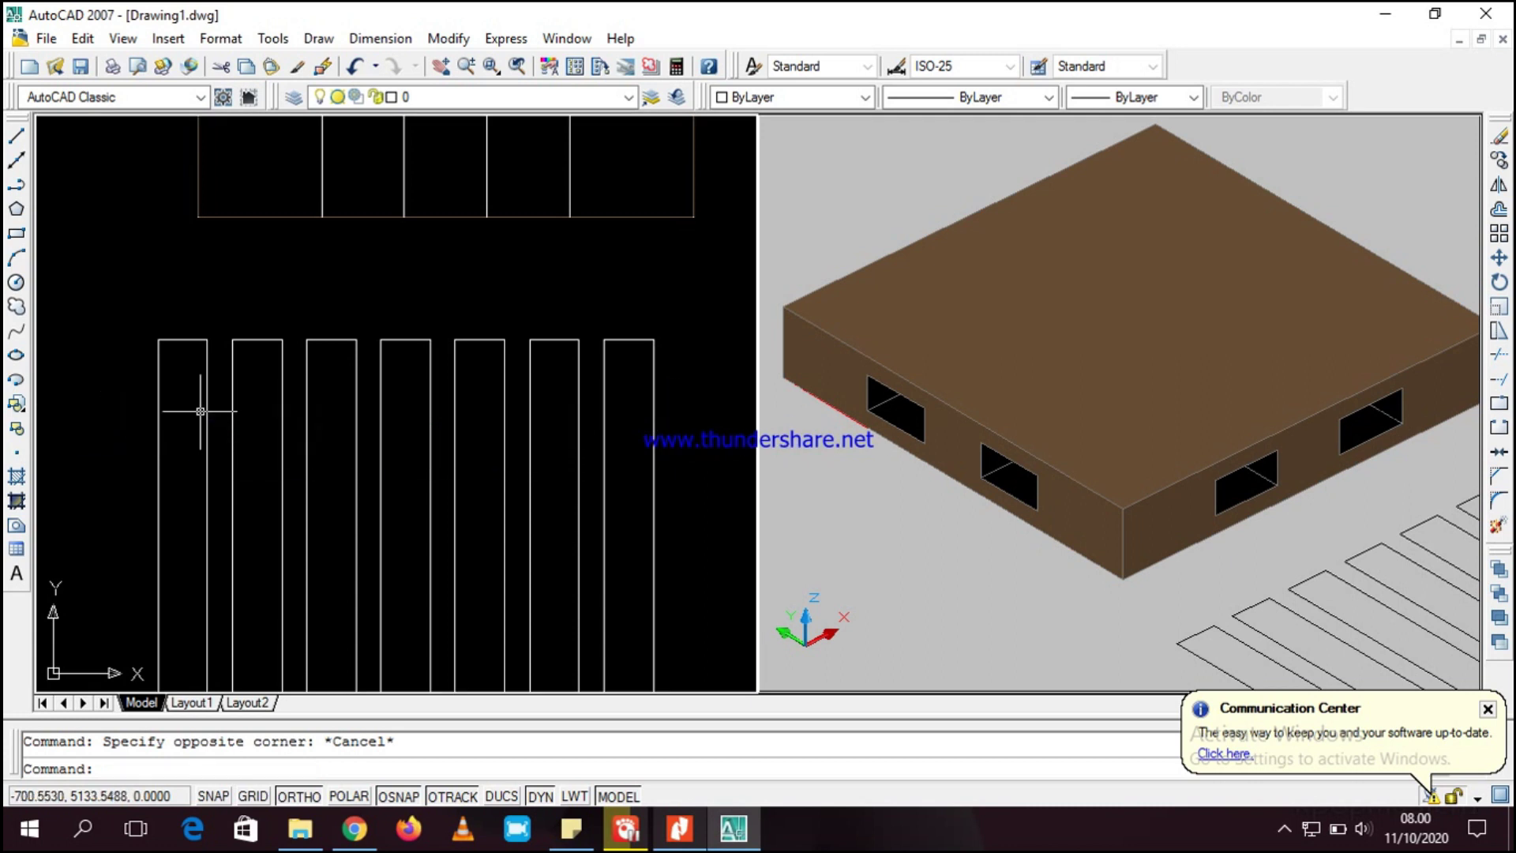
click(125, 393)
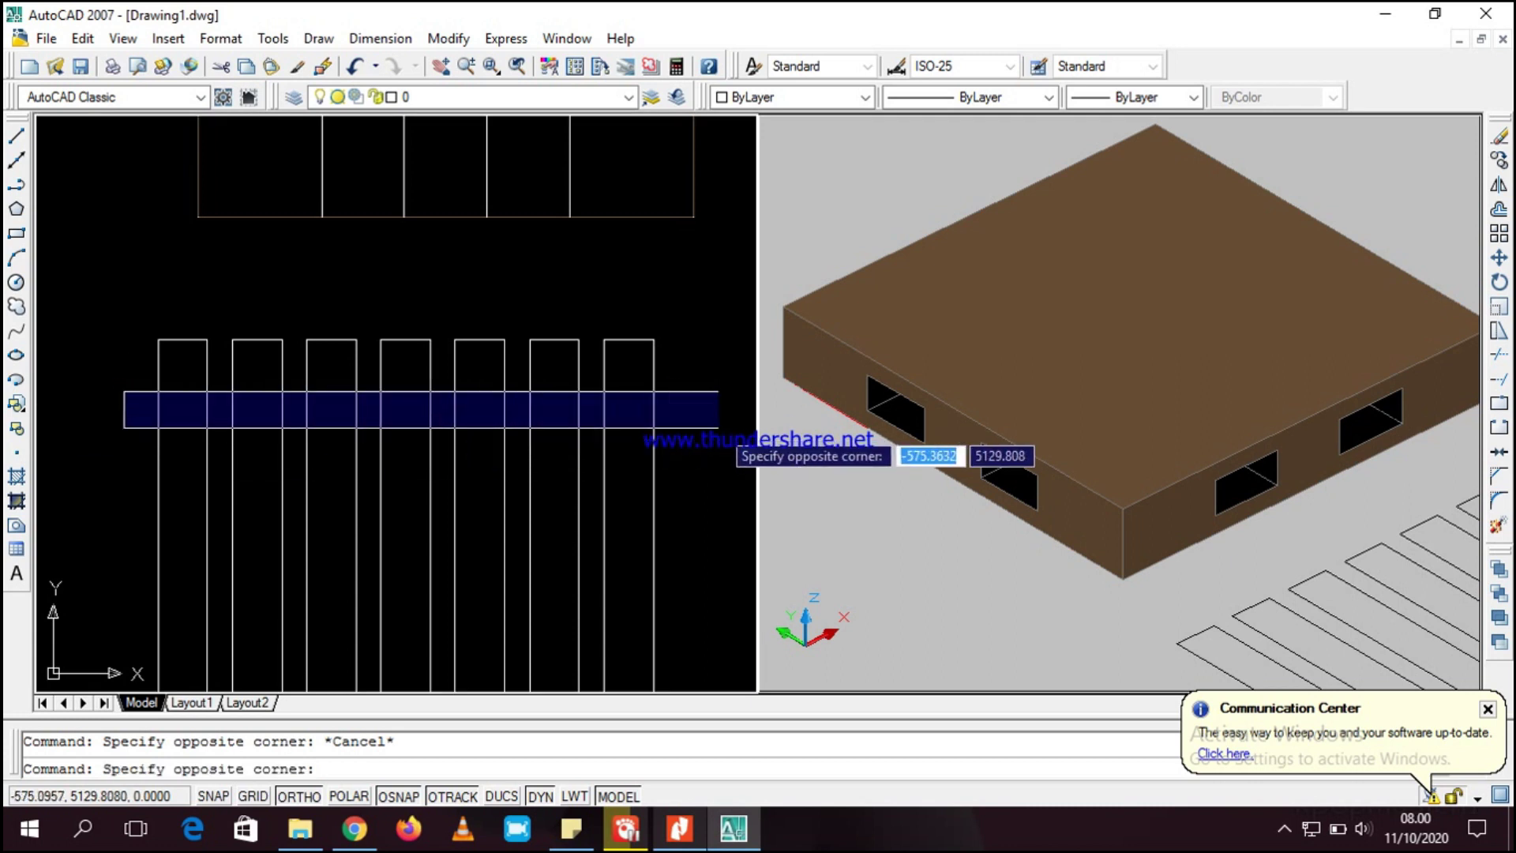
click(731, 431)
click(144, 398)
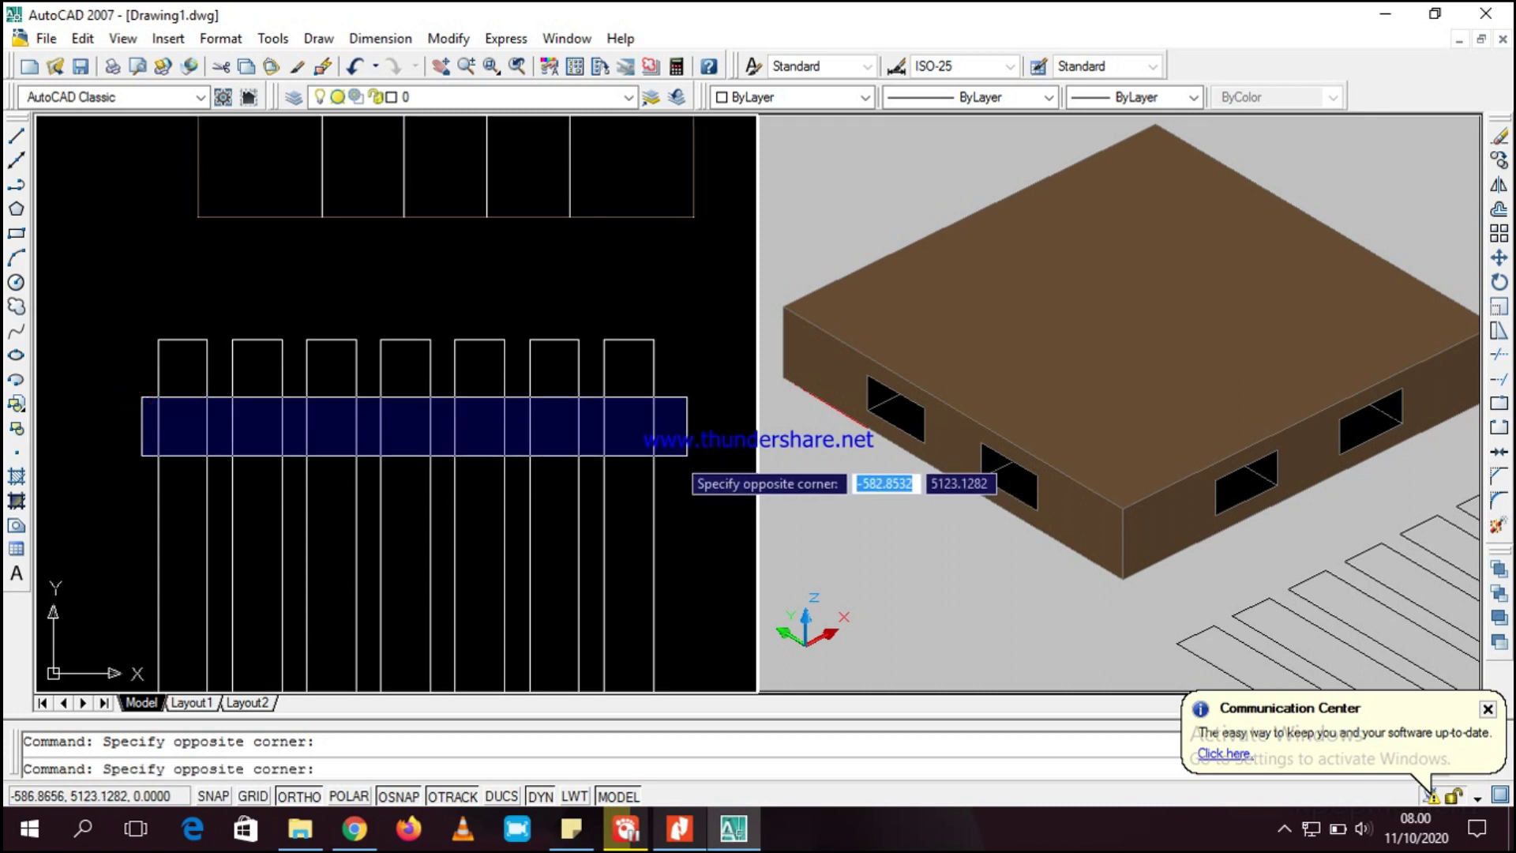
click(686, 464)
scroll(114, 292, down, 4)
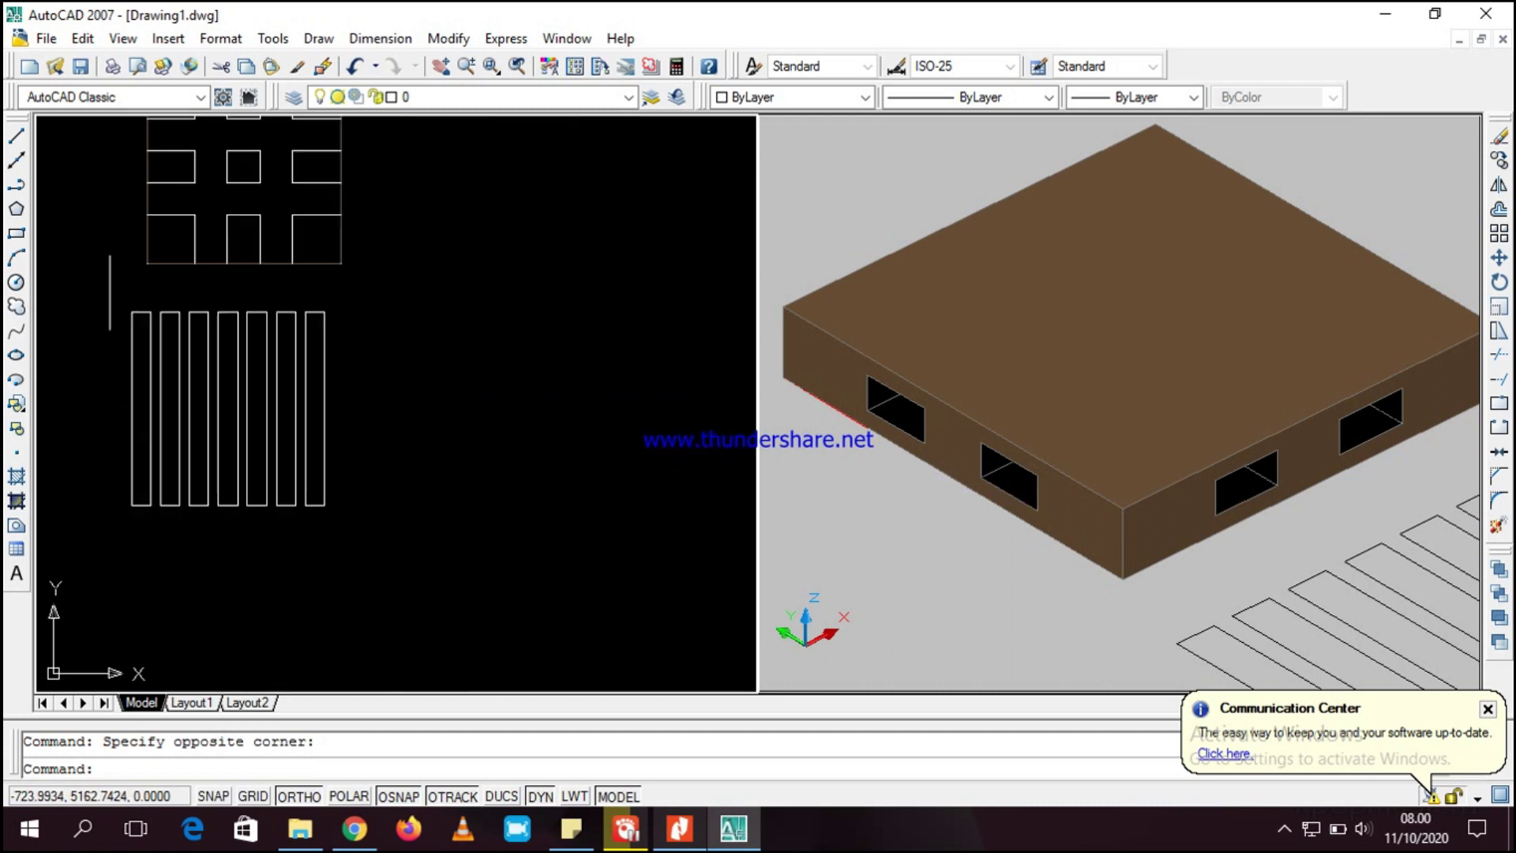
click(101, 363)
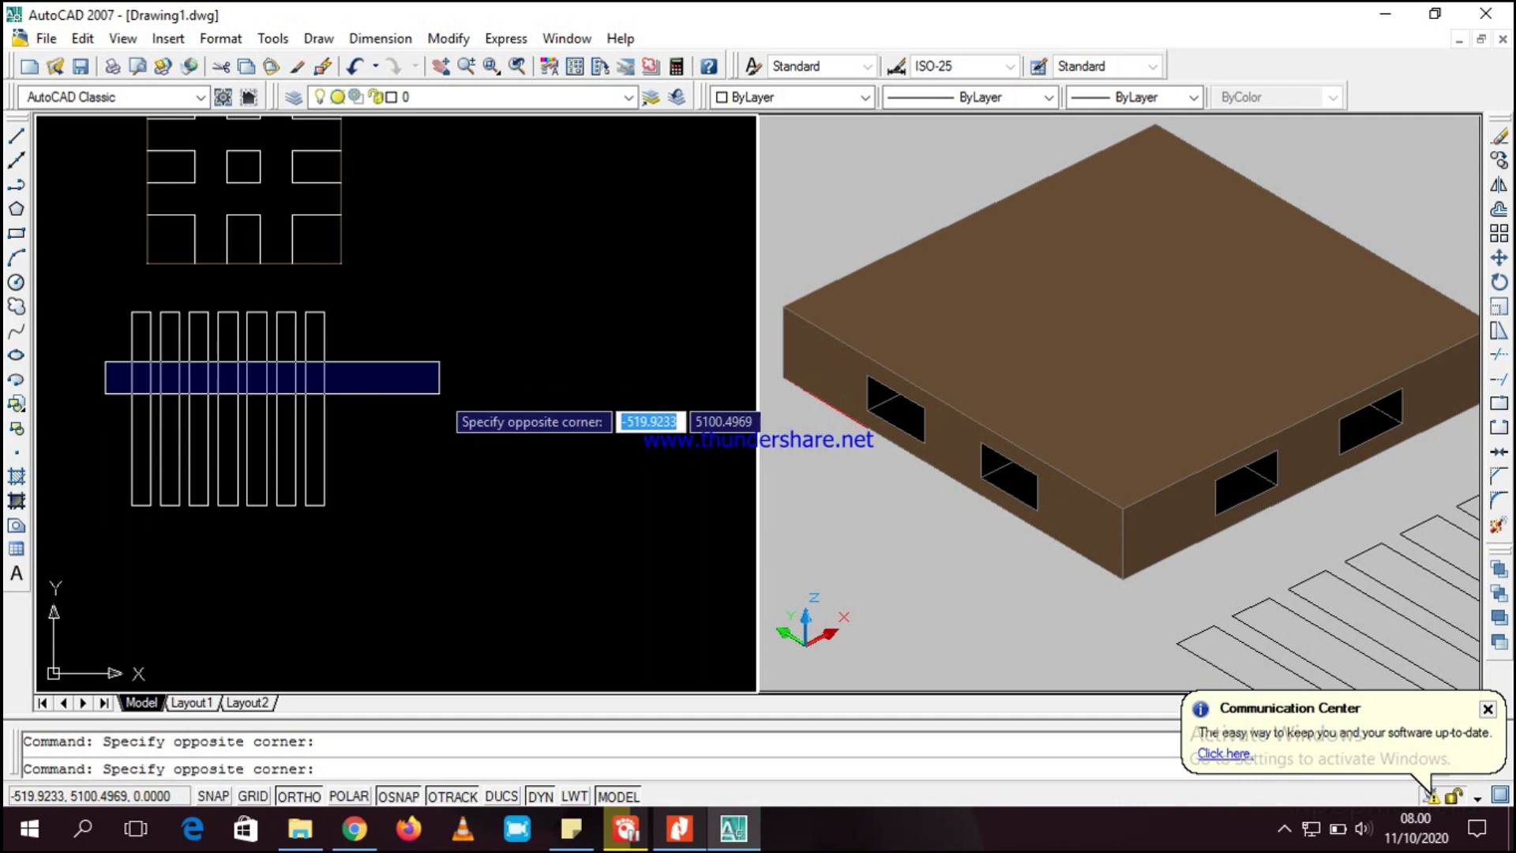
click(418, 394)
click(408, 412)
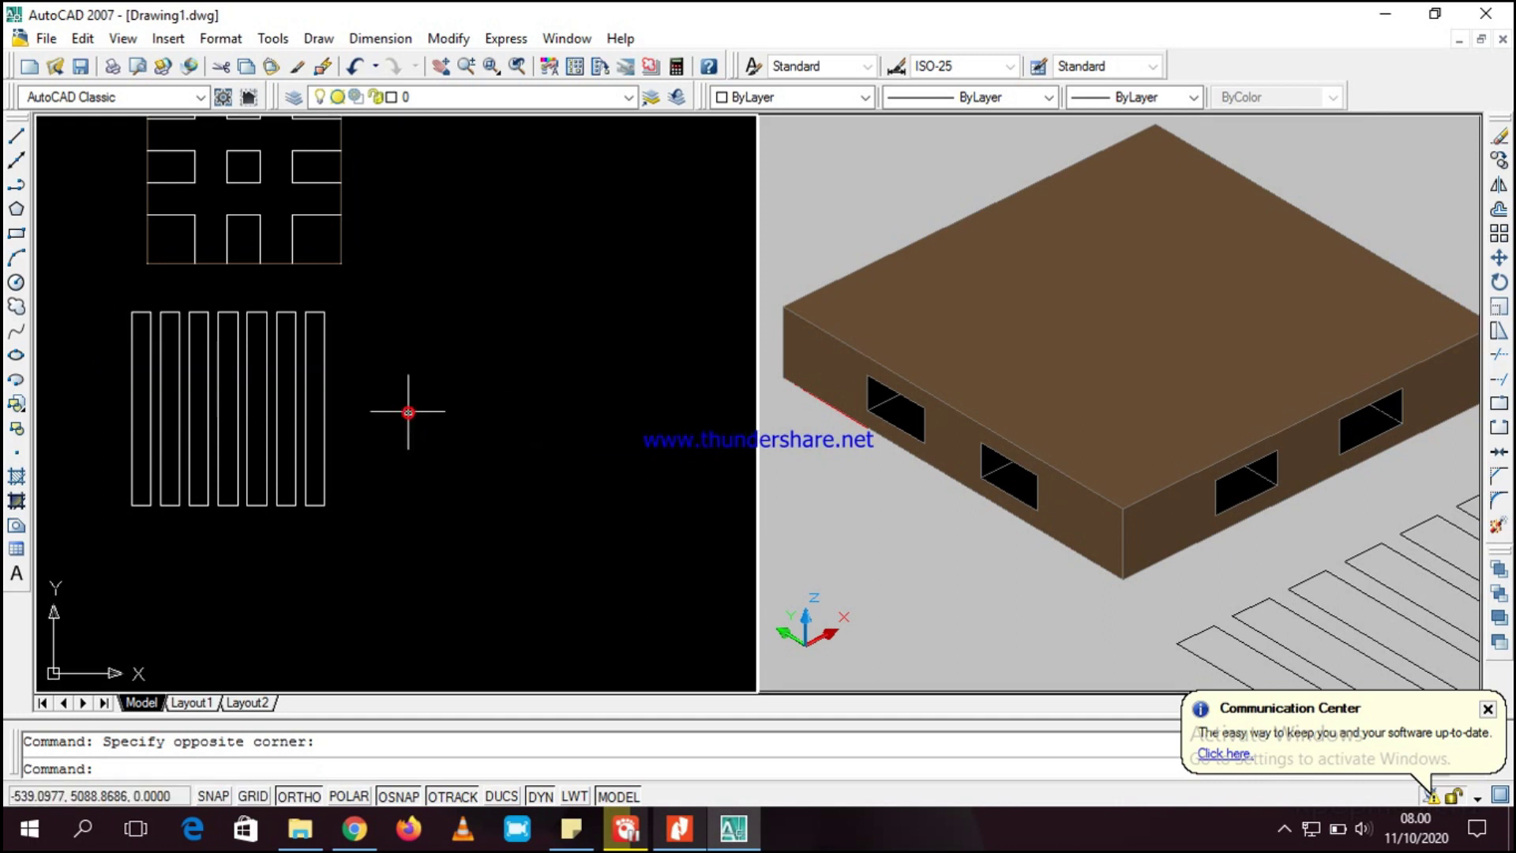
click(105, 294)
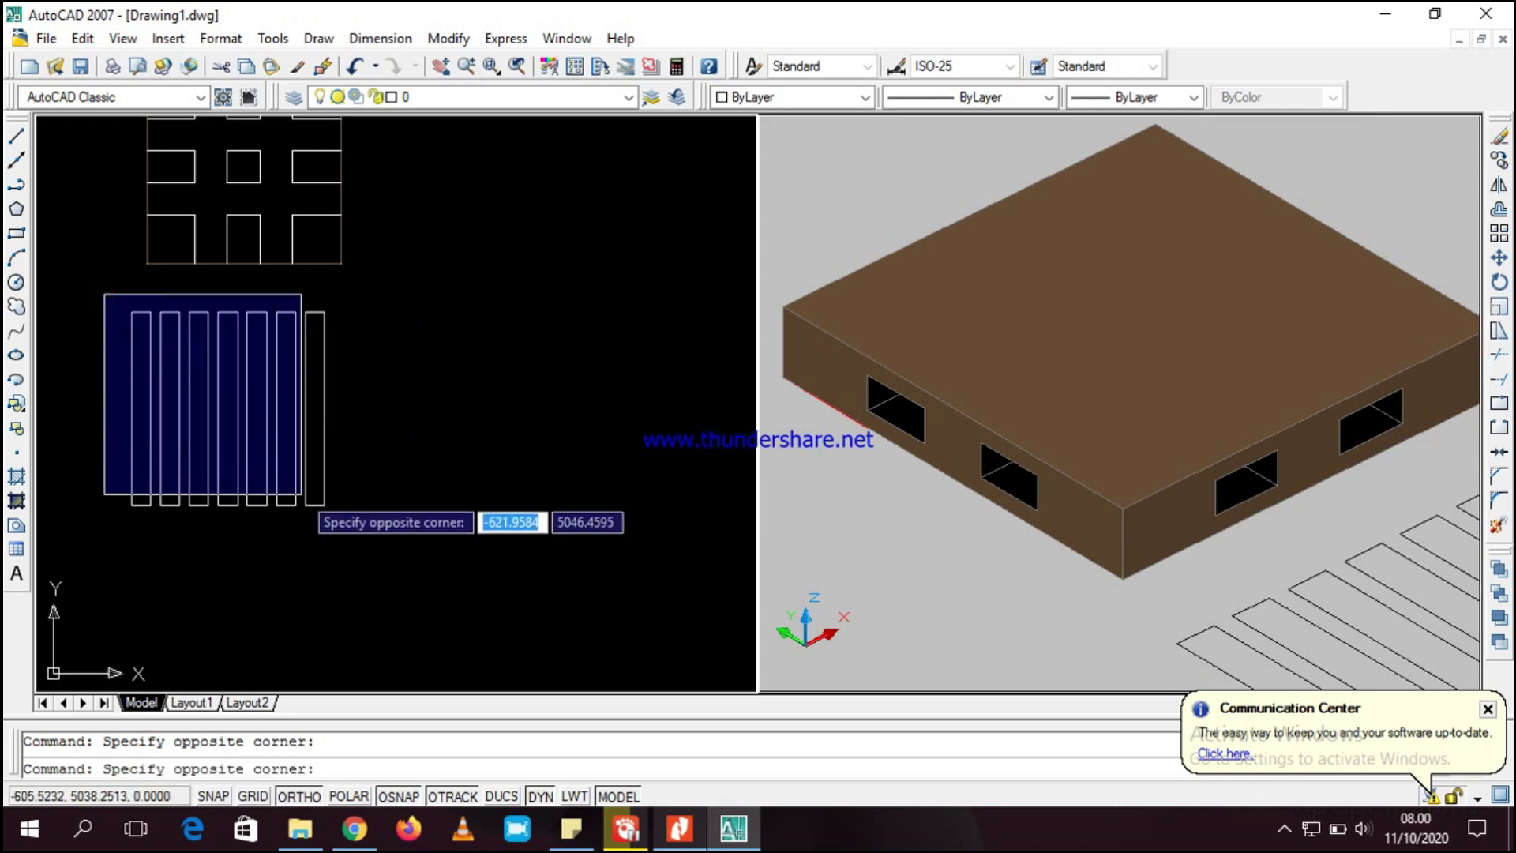
click(392, 530)
key(Escape)
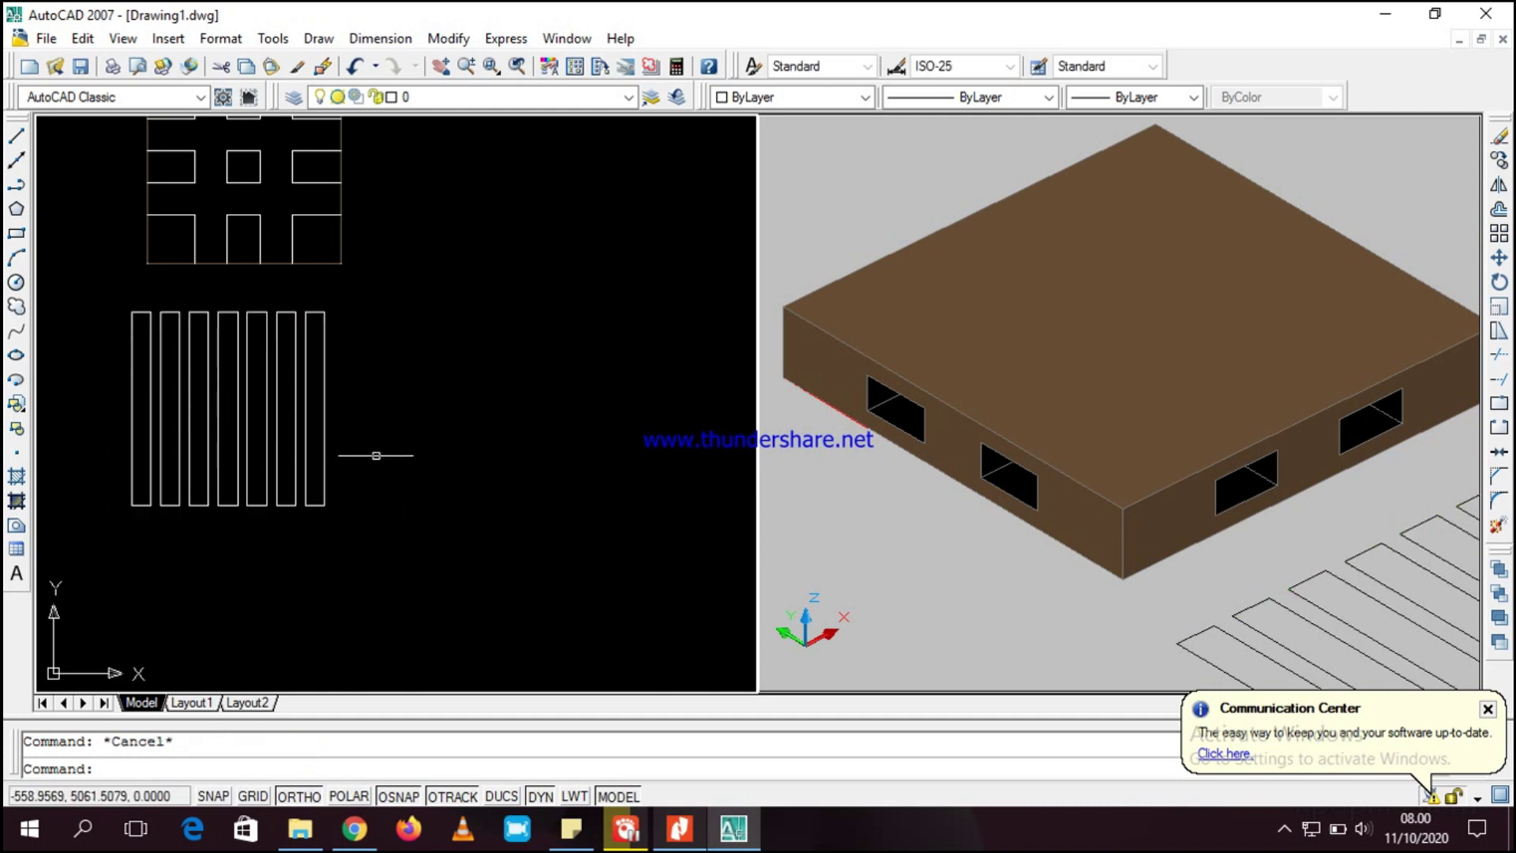
- Extrude all seven board rectangles to a height of 2
scroll(174, 447, up, 3)
middle_drag(201, 432, 291, 609)
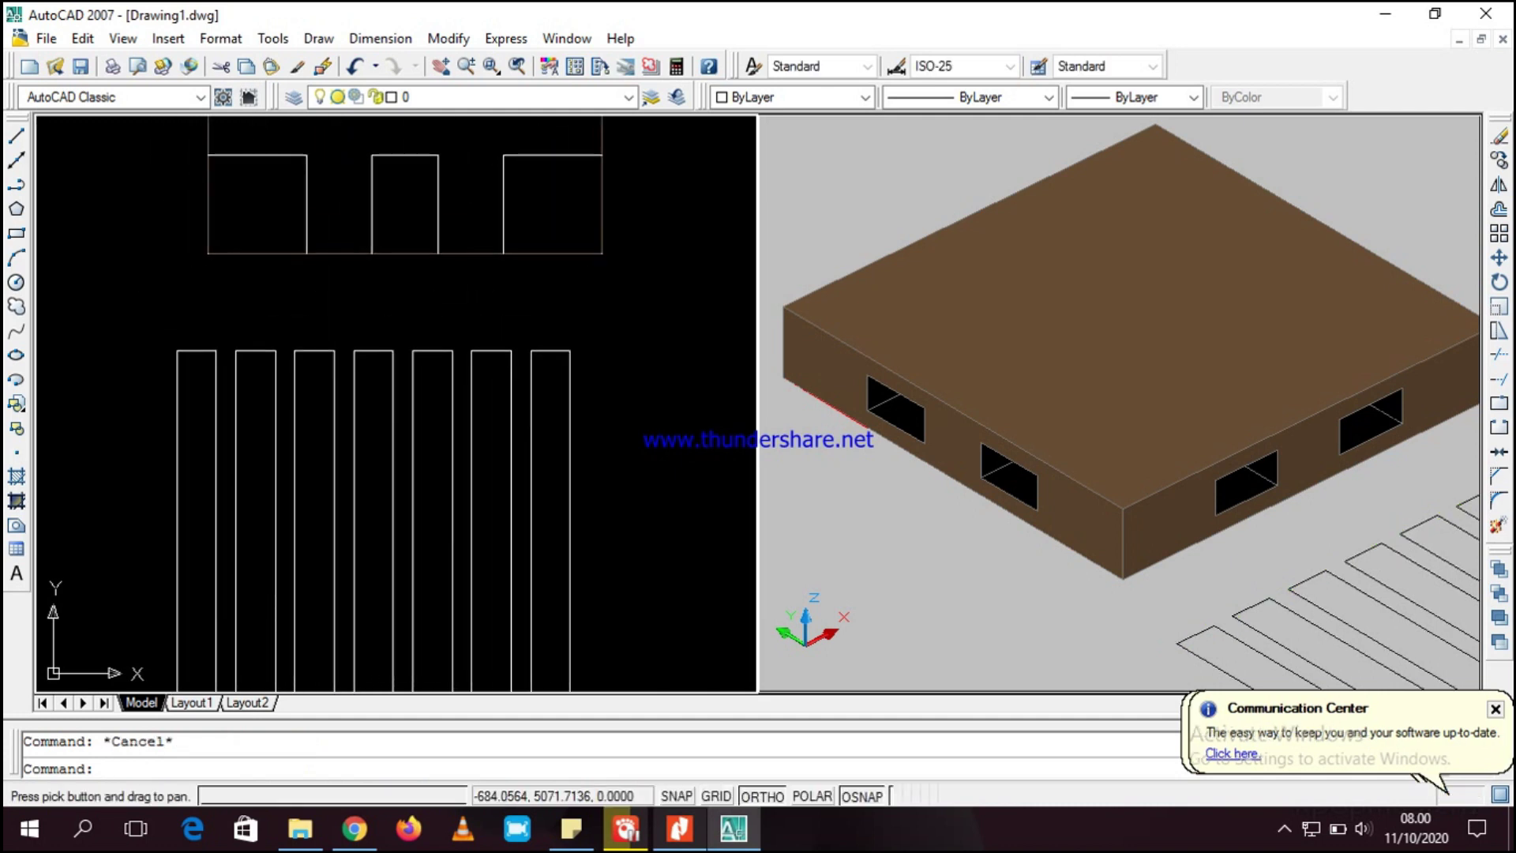
click(652, 433)
click(109, 452)
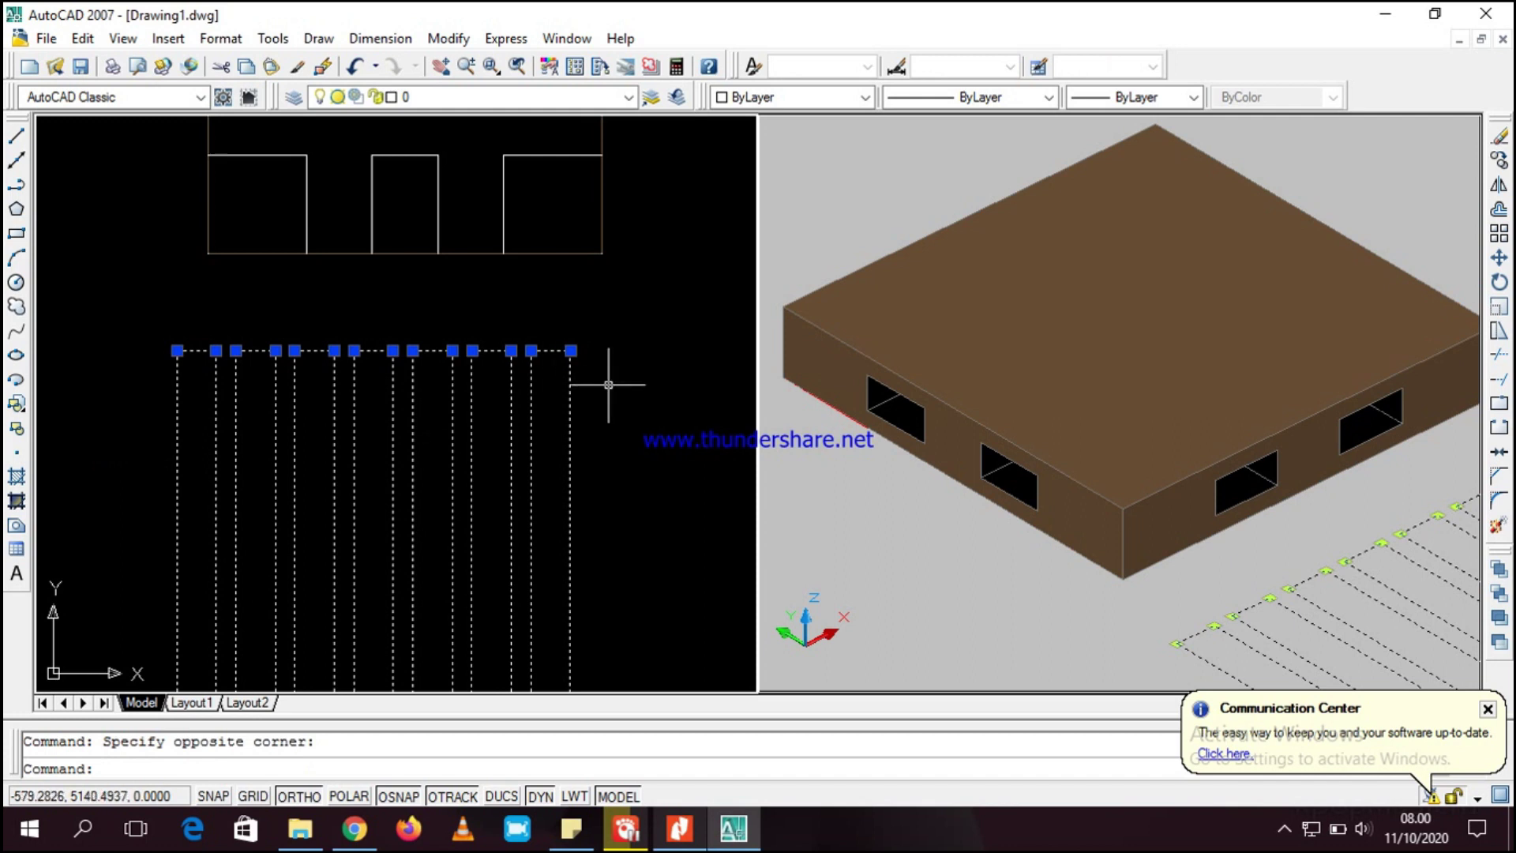
text(ex)
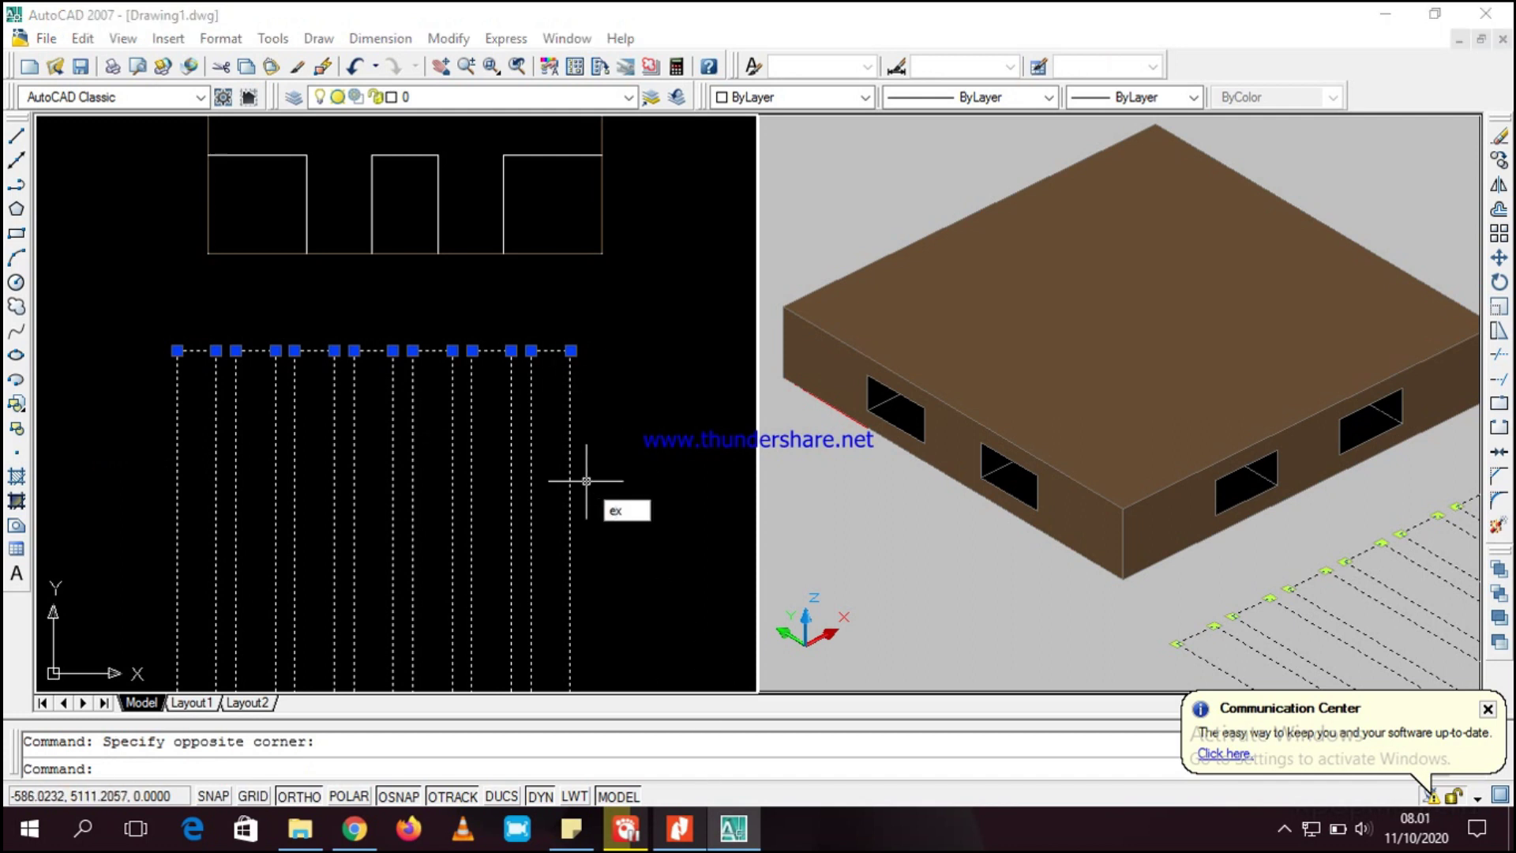
text(t)
key(Return)
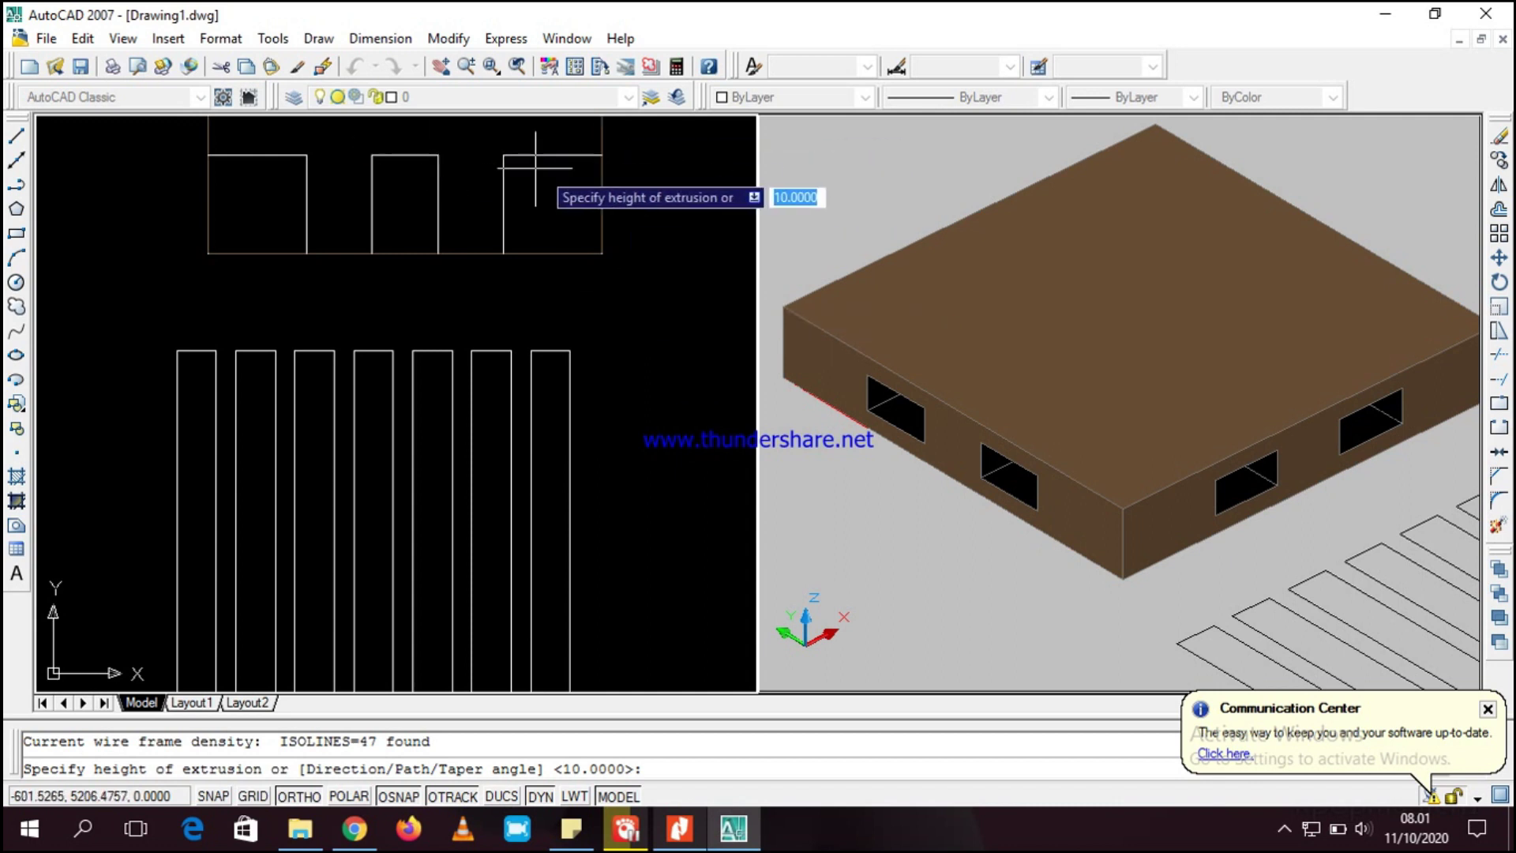
text(2)
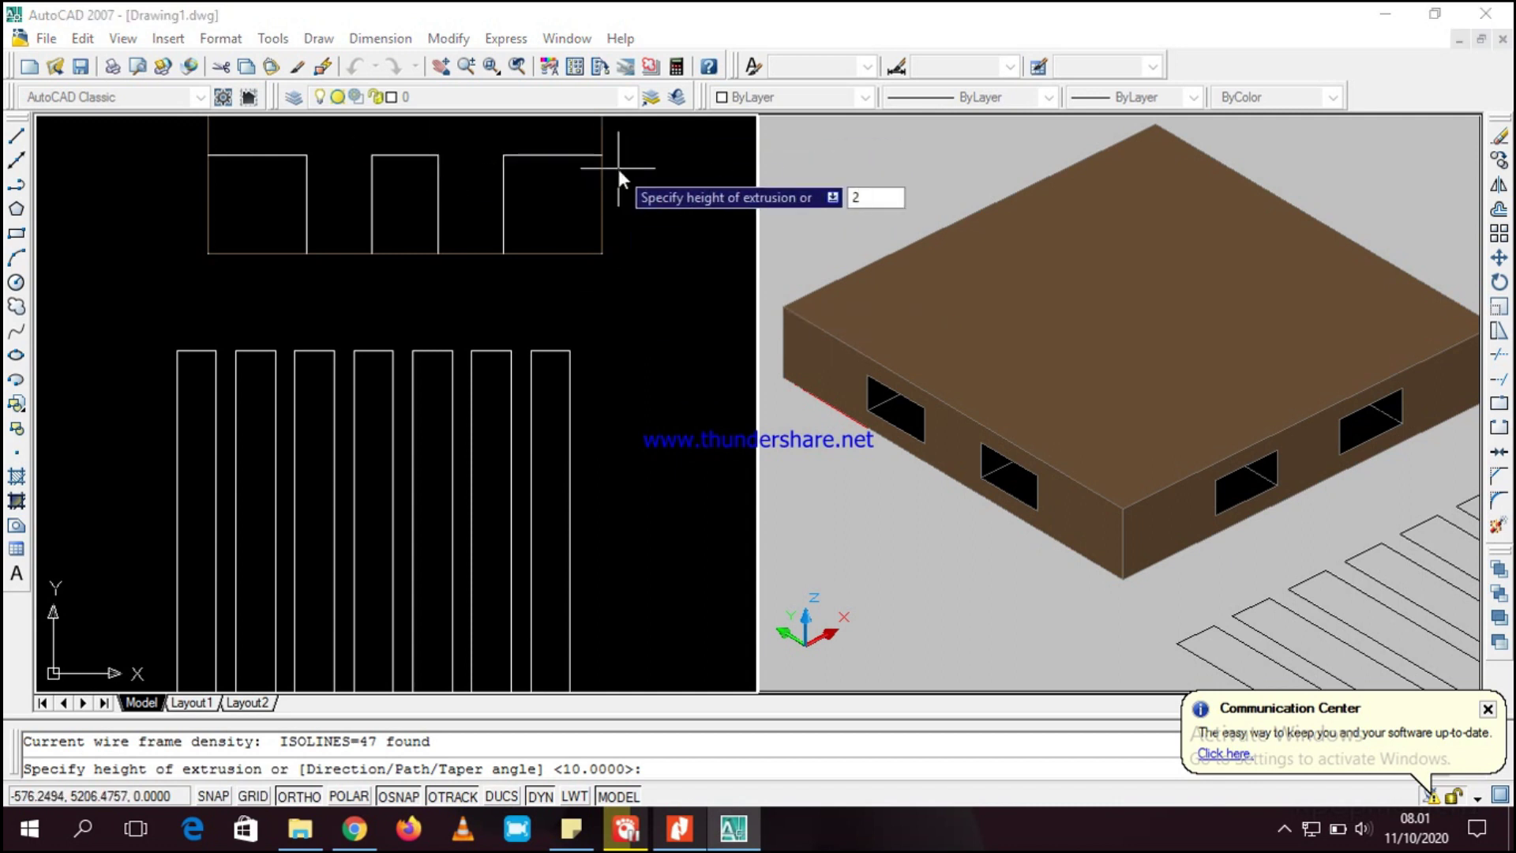
key(Return)
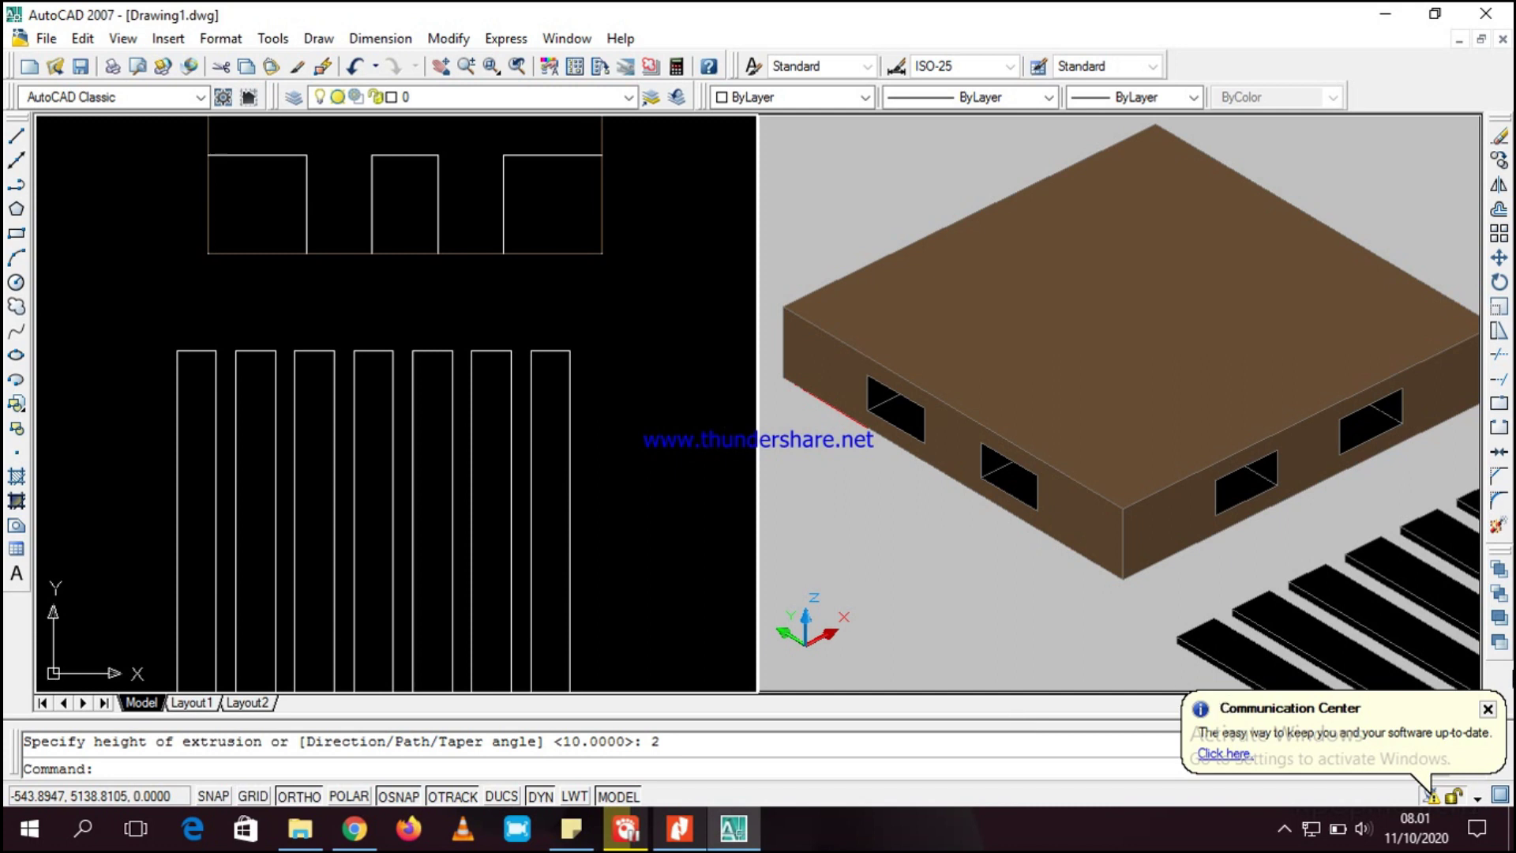
- Change the color of all seven extruded boards to index color 39
click(706, 495)
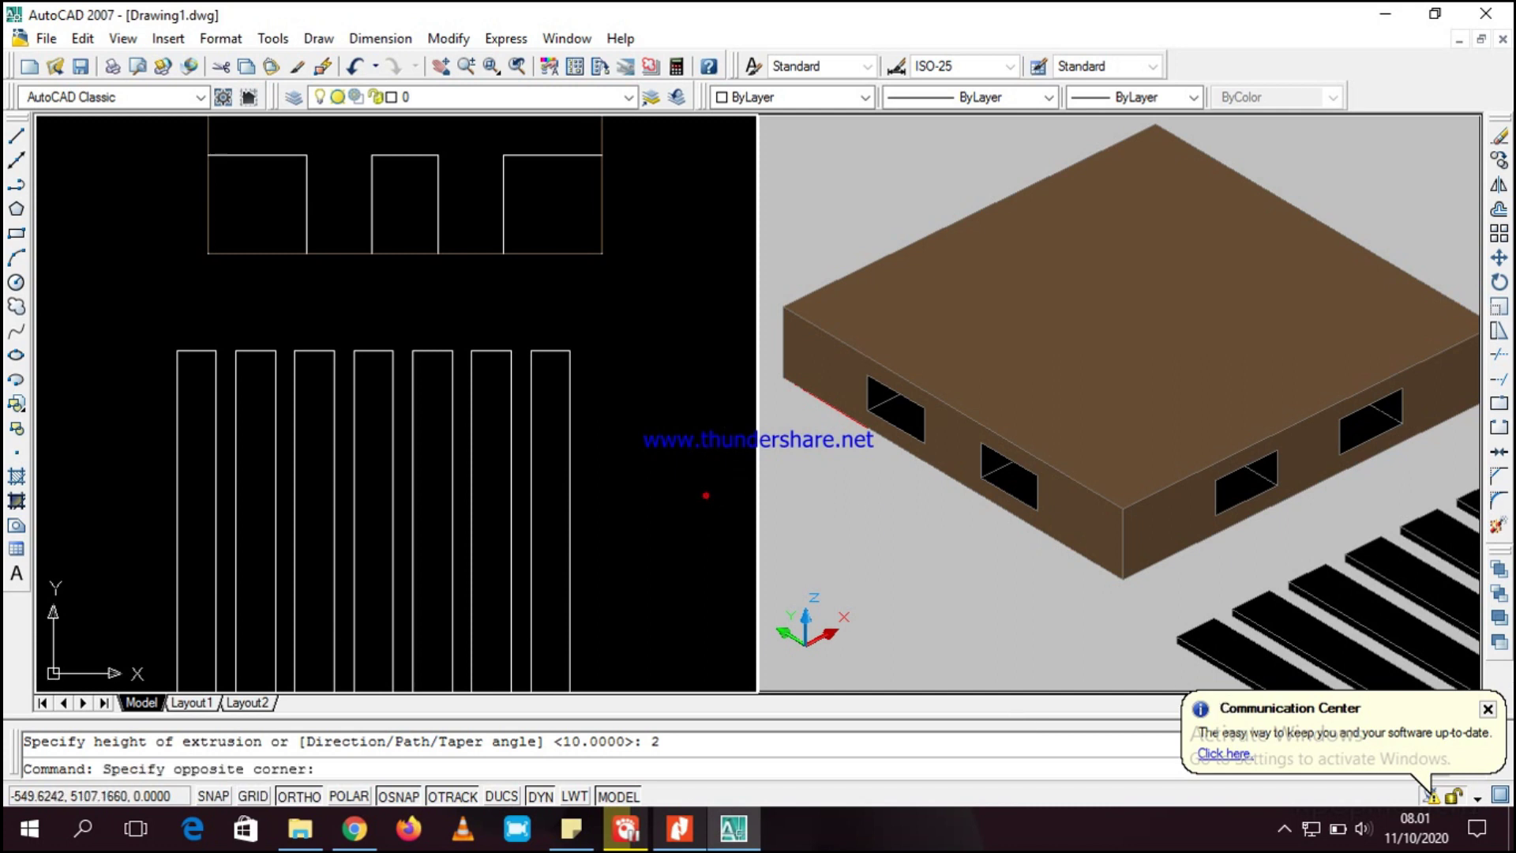
click(705, 494)
click(624, 428)
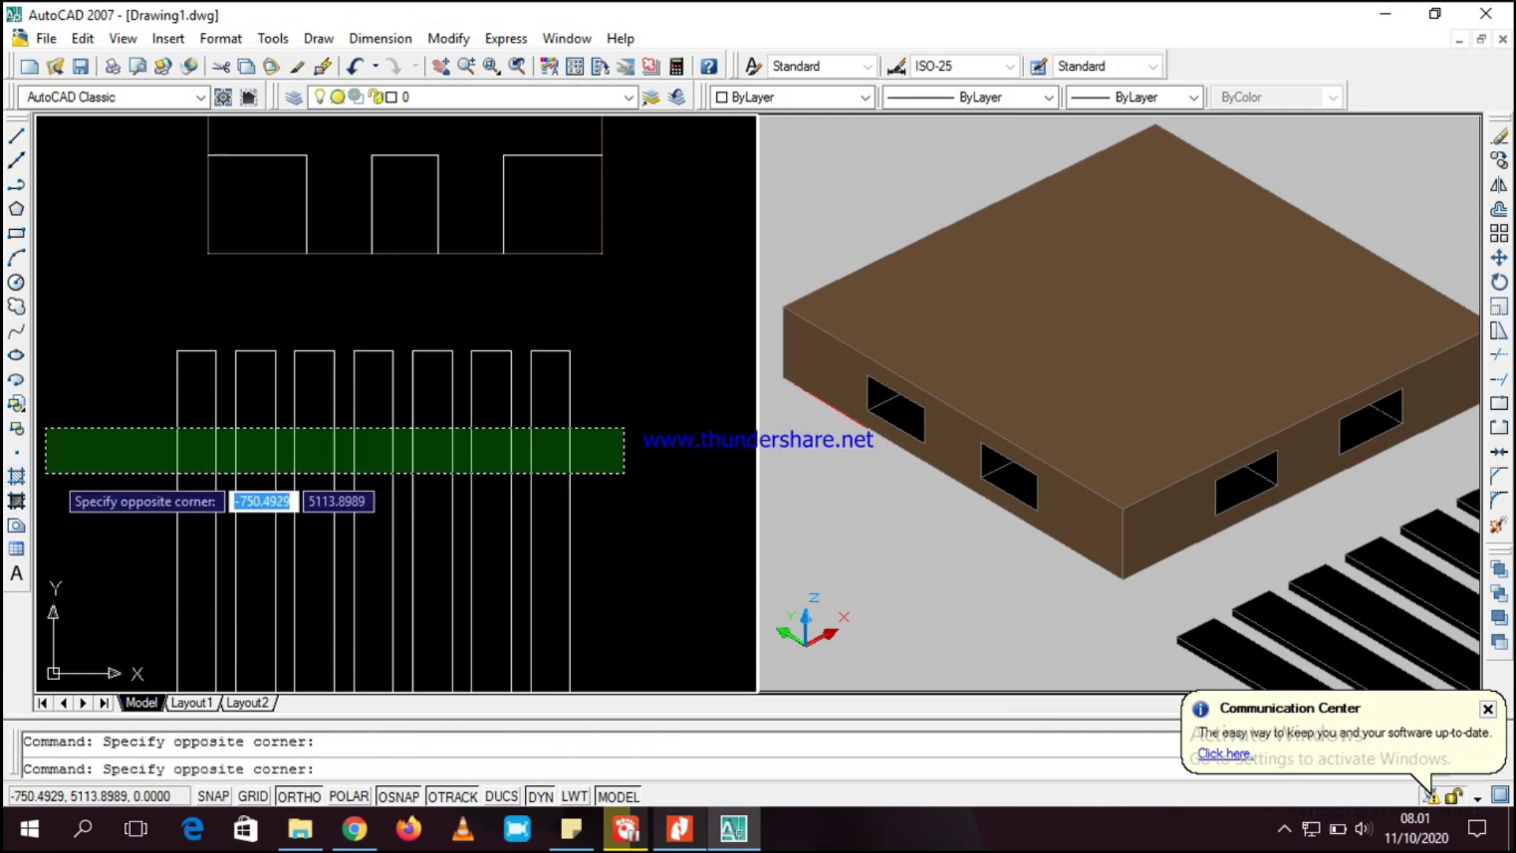
click(54, 474)
click(829, 98)
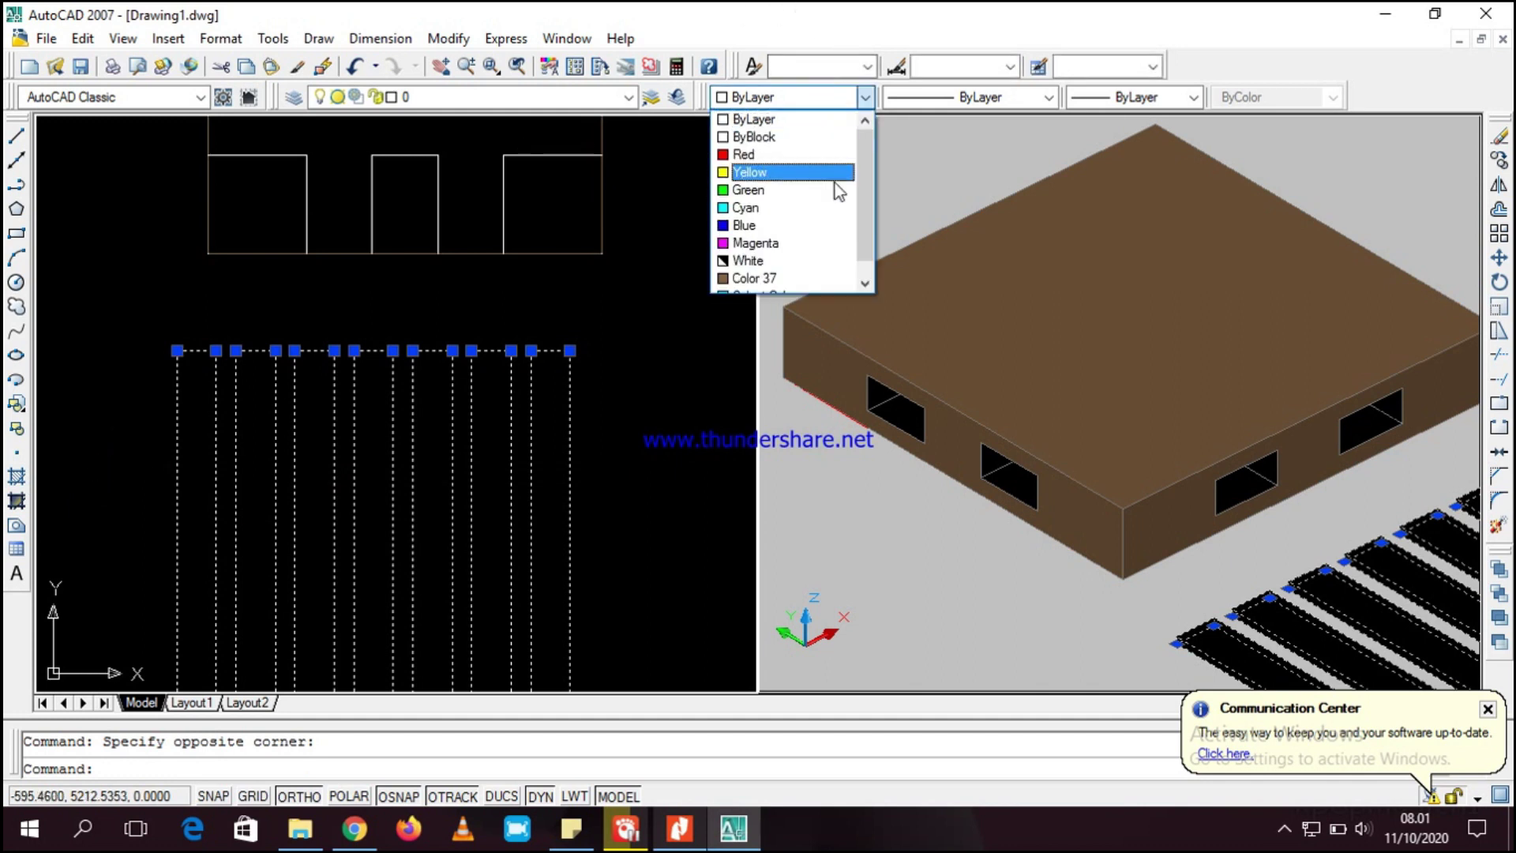
click(829, 279)
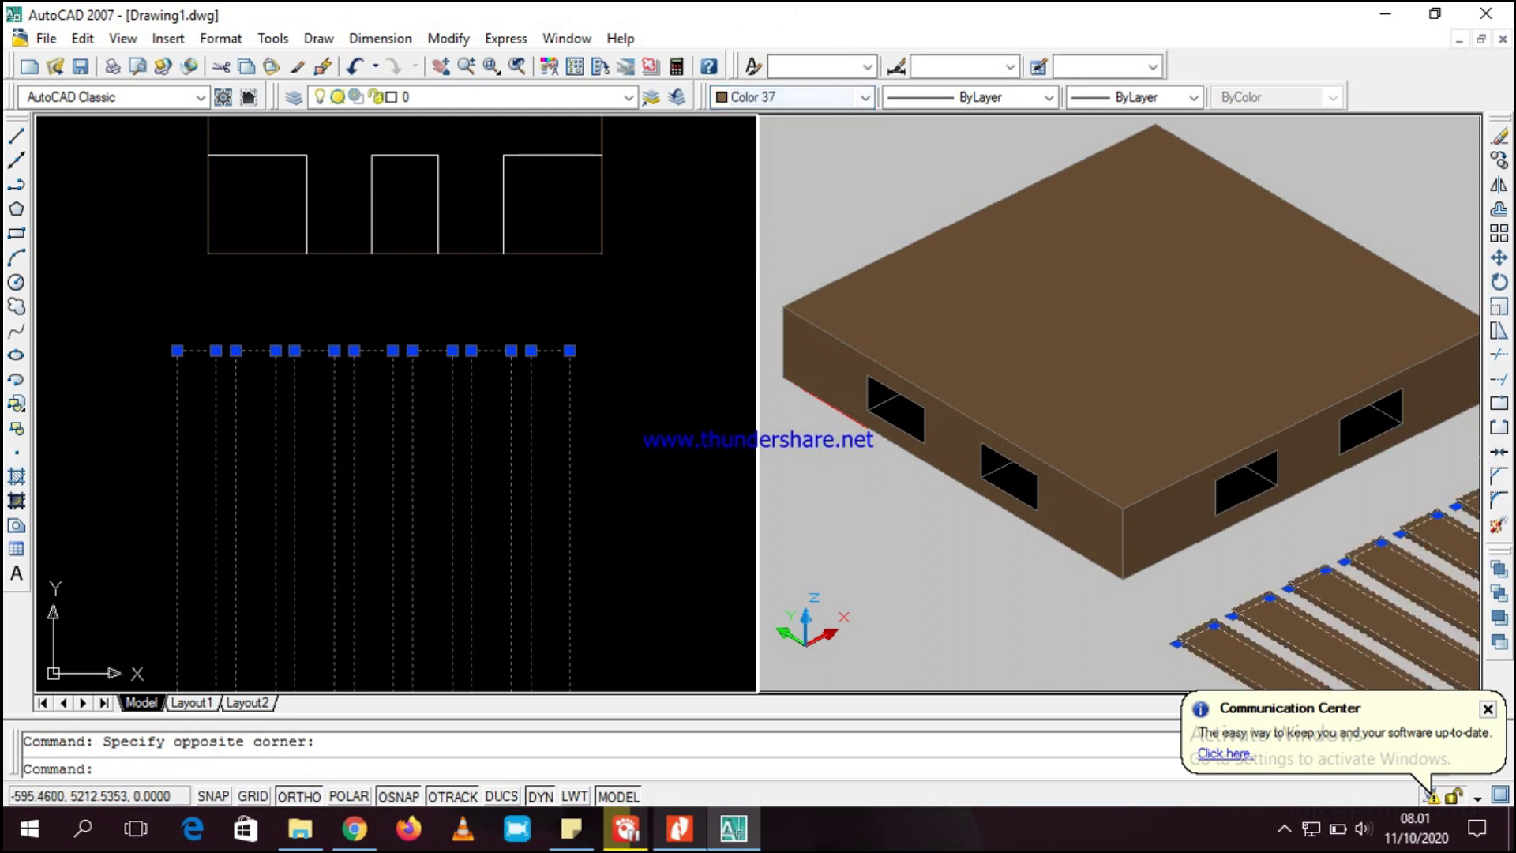
click(830, 97)
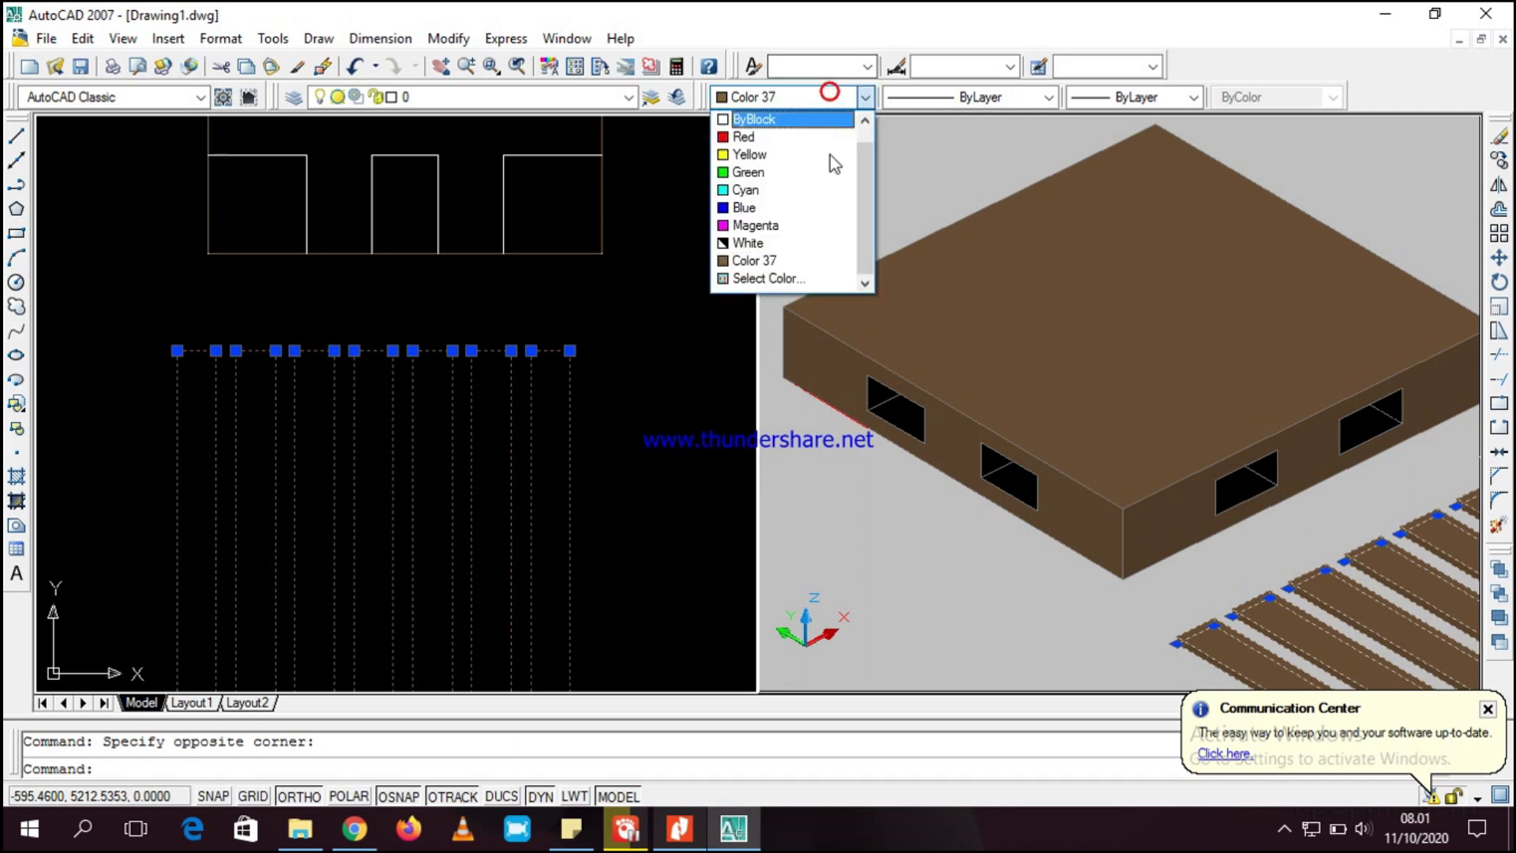
click(826, 277)
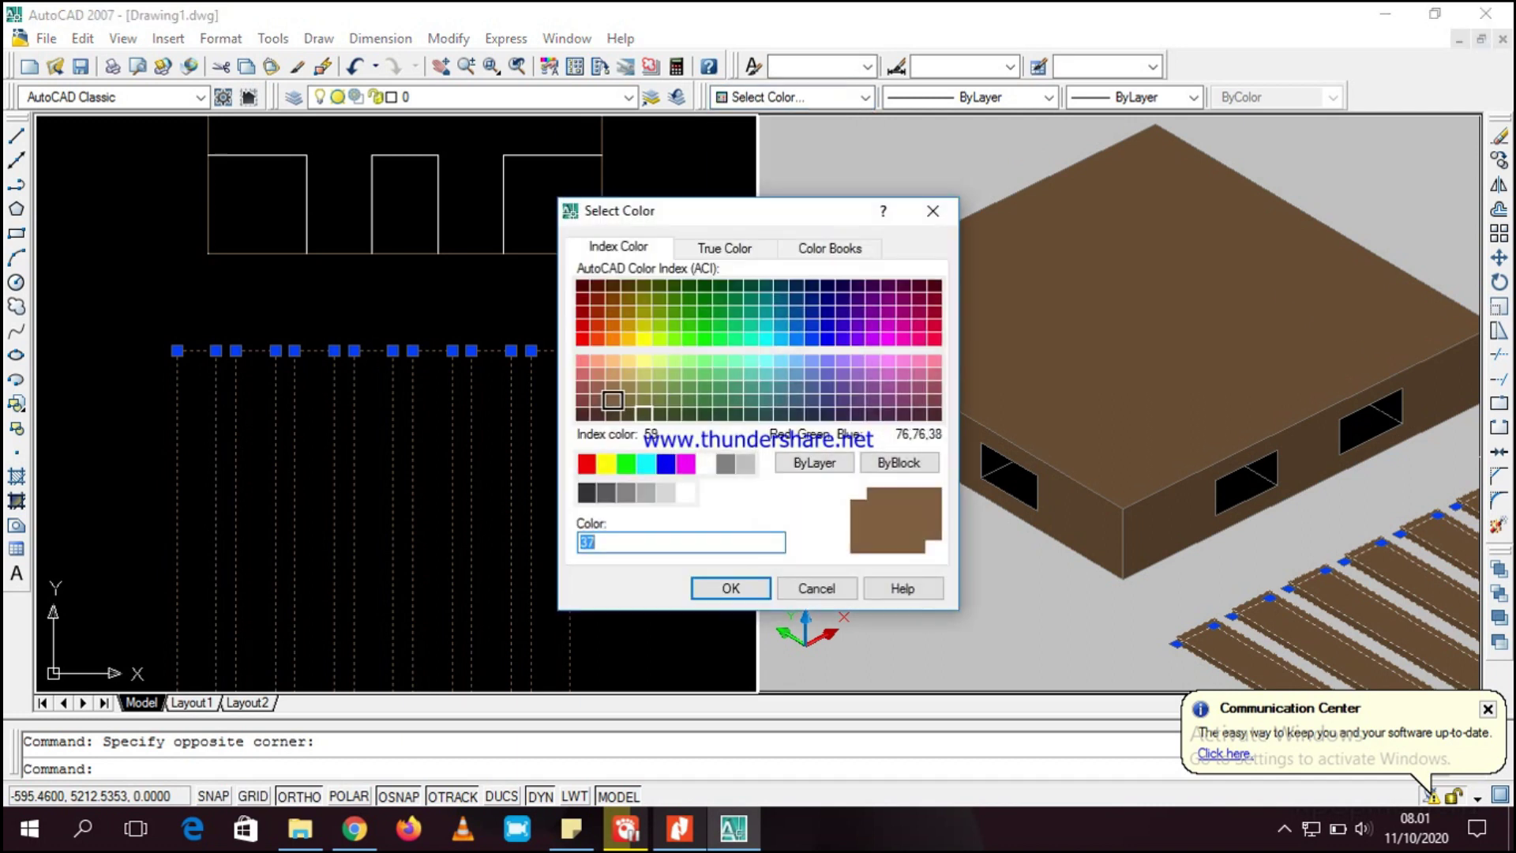
click(612, 401)
click(730, 588)
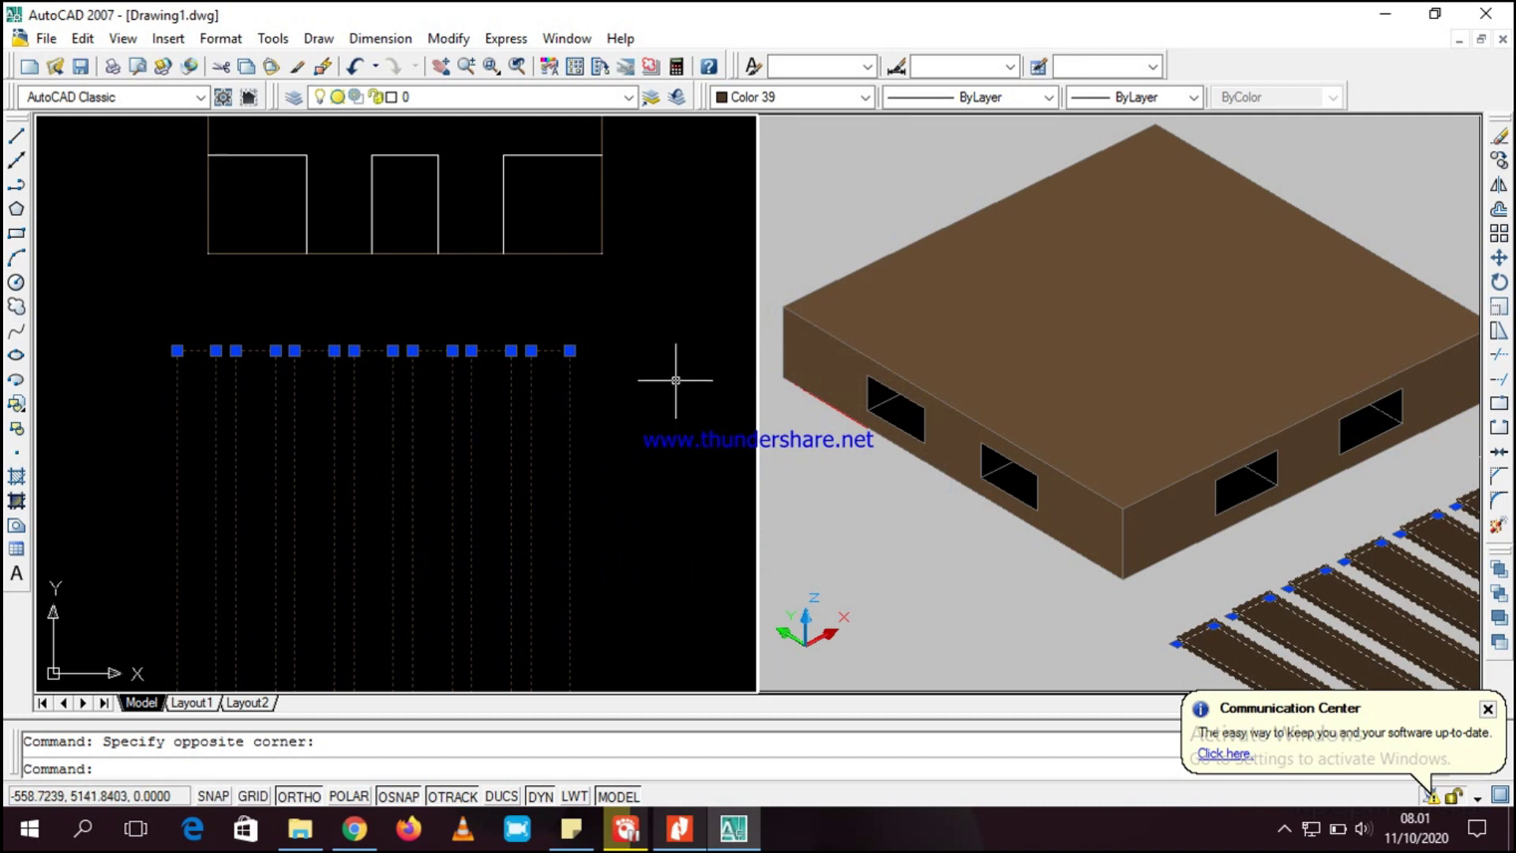
key(Escape)
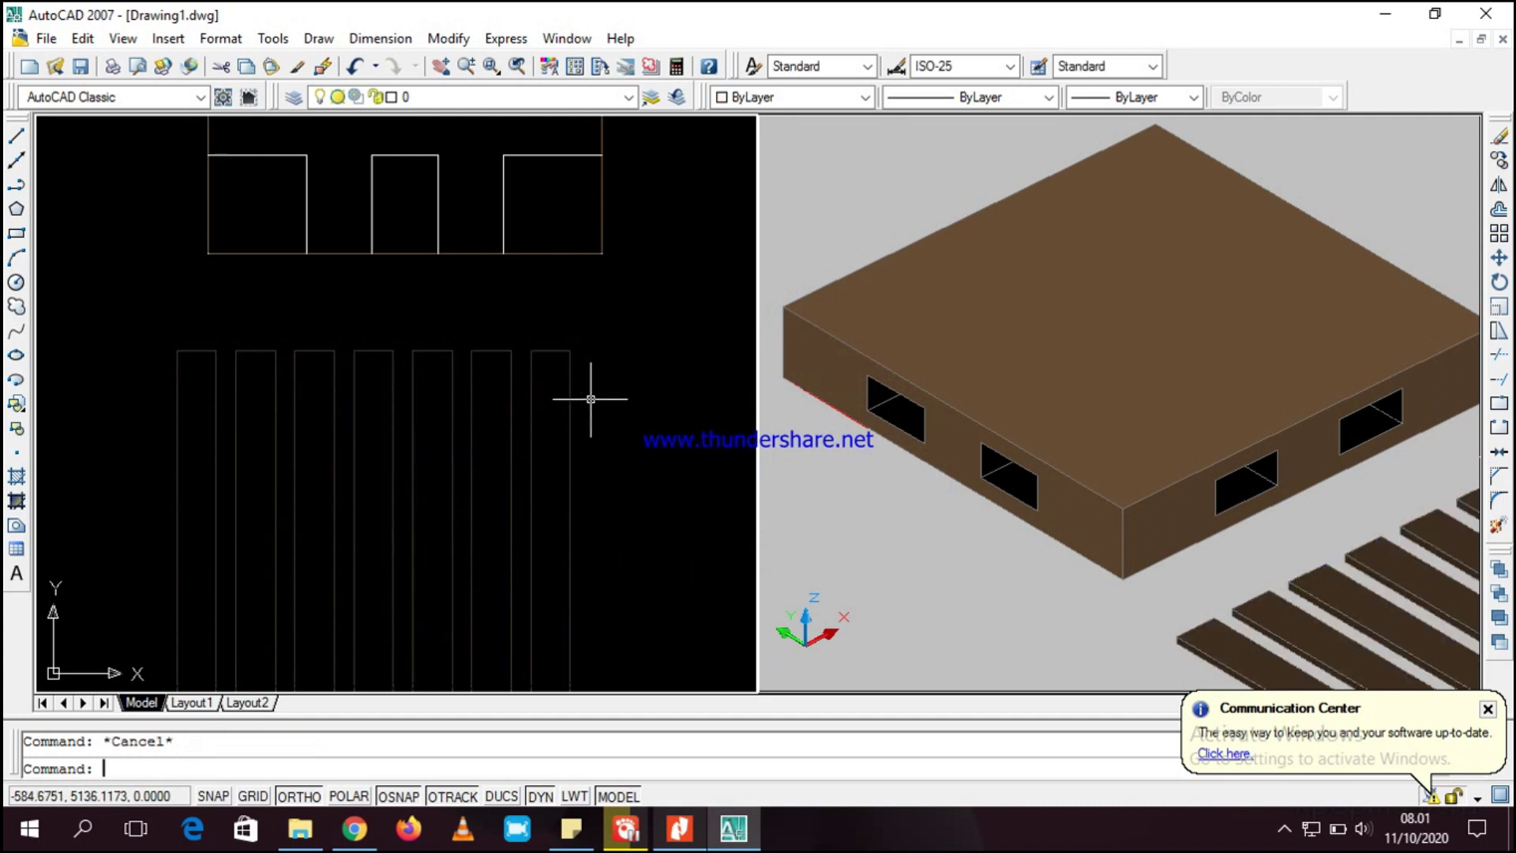
- With Ortho off, move all seven boards from the outer board's lower front corner to the upper front corner of the brown block
click(592, 397)
click(120, 420)
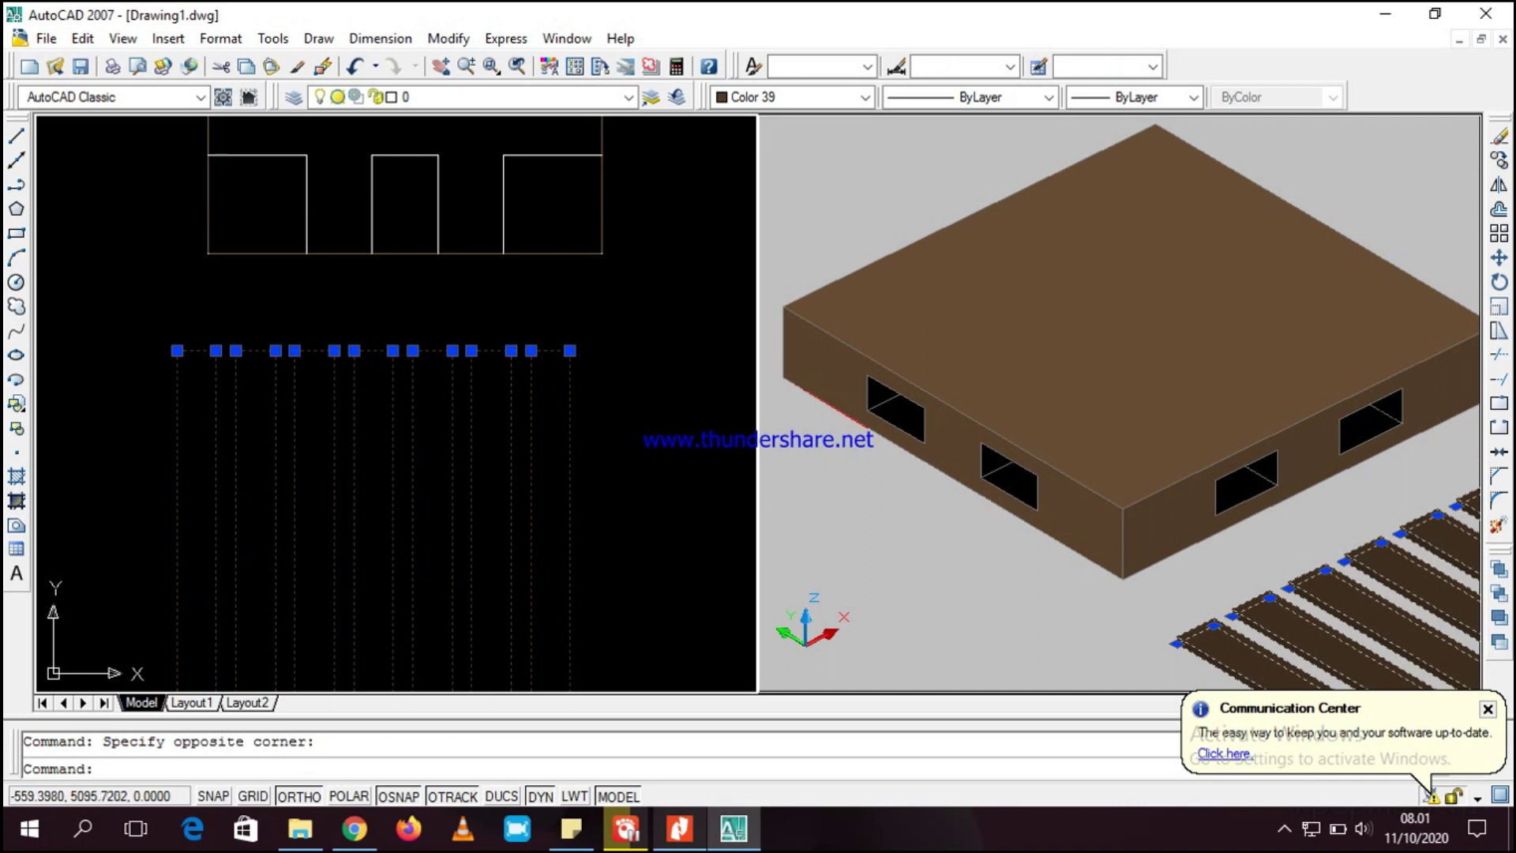
click(821, 512)
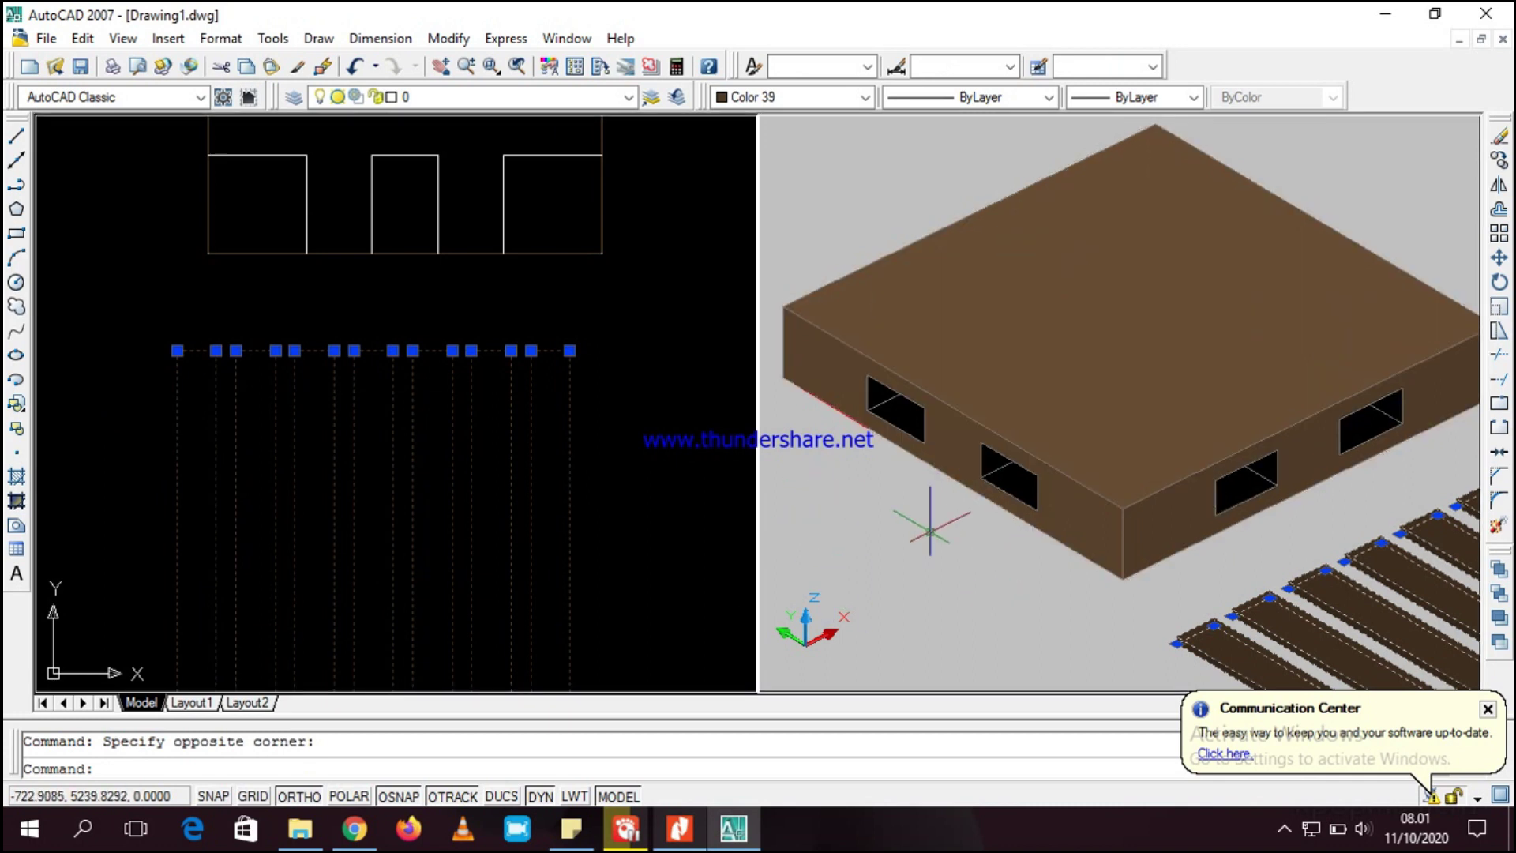
middle_drag(961, 575, 792, 375)
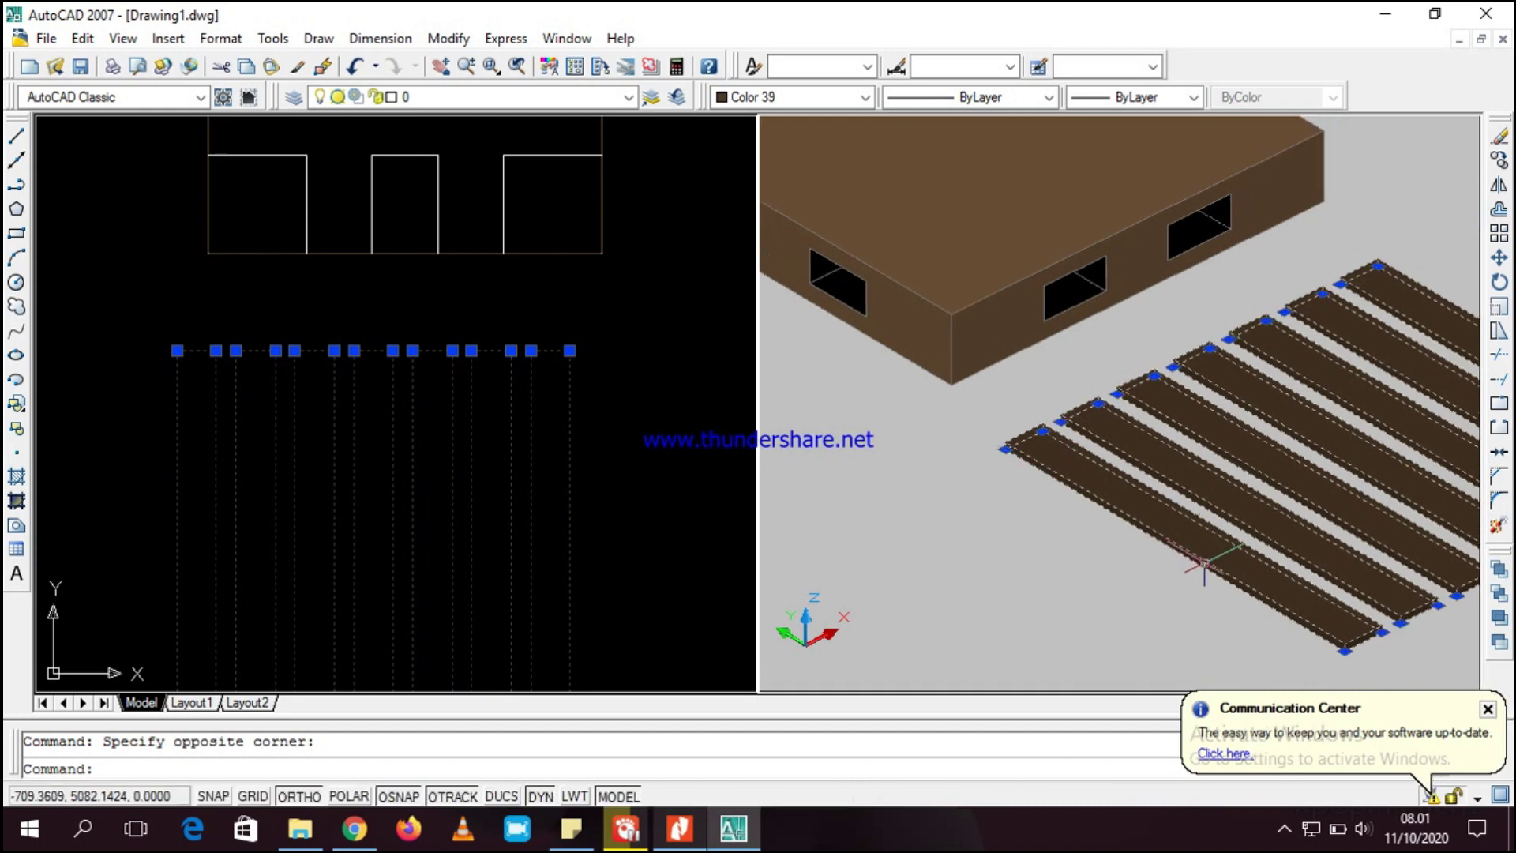
scroll(1204, 562, up, 3)
middle_drag(1164, 603, 930, 321)
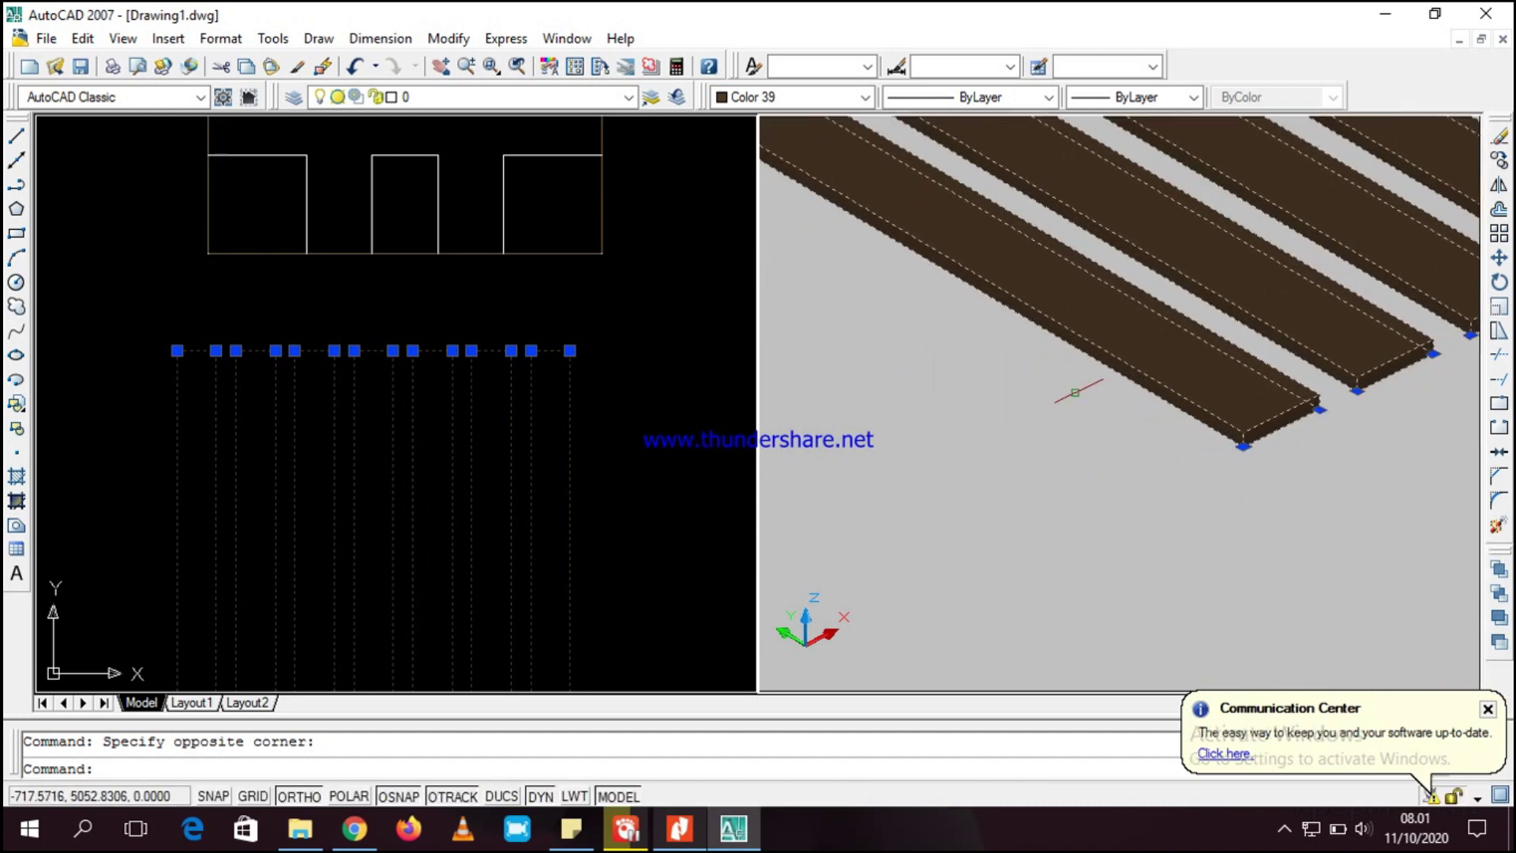
scroll(1181, 440, up, 3)
scroll(1211, 459, down, 2)
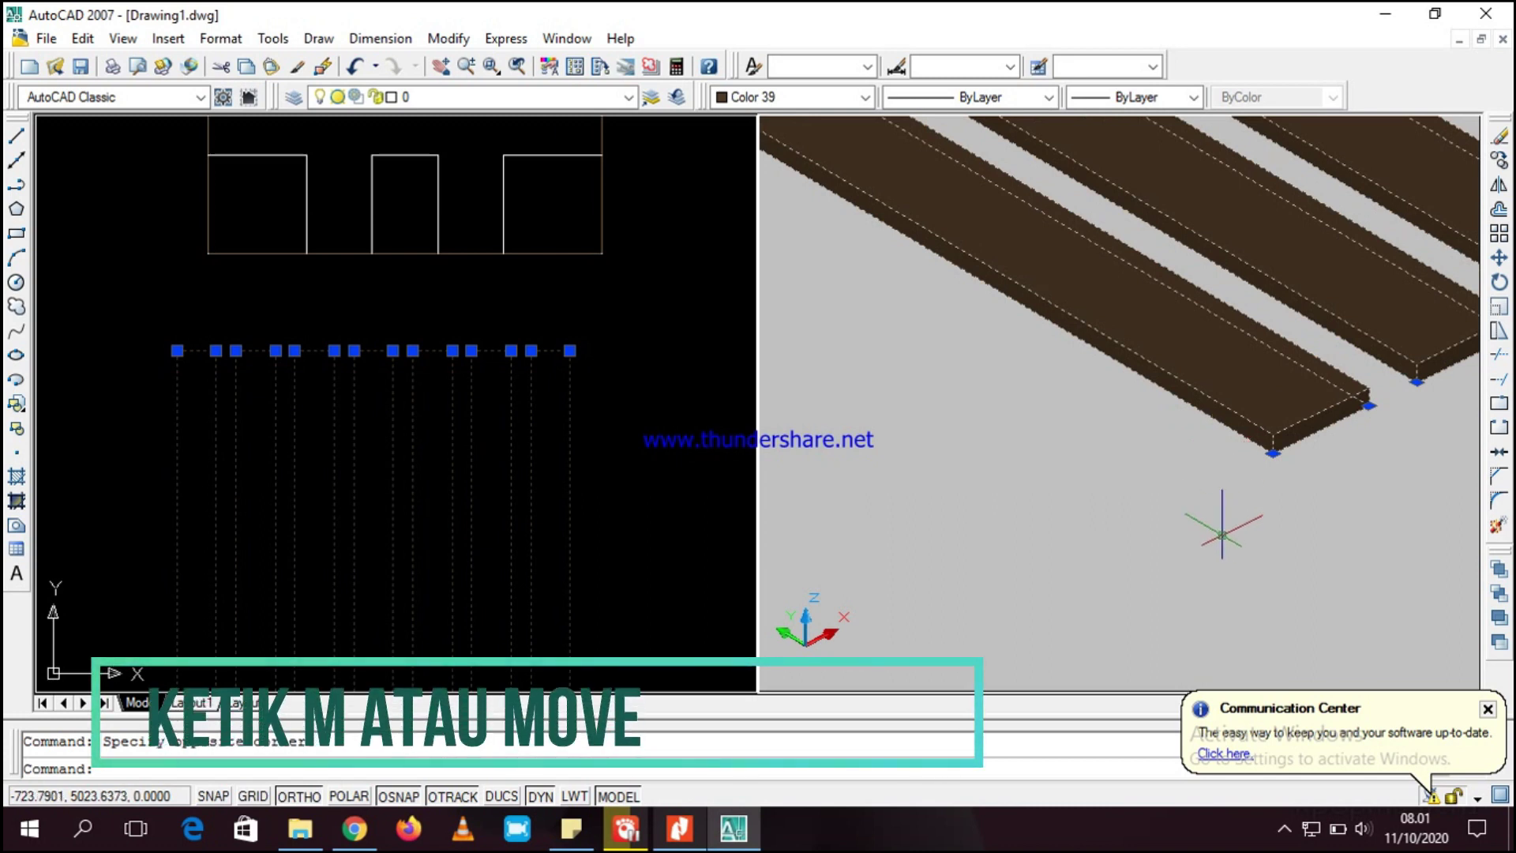
text(m)
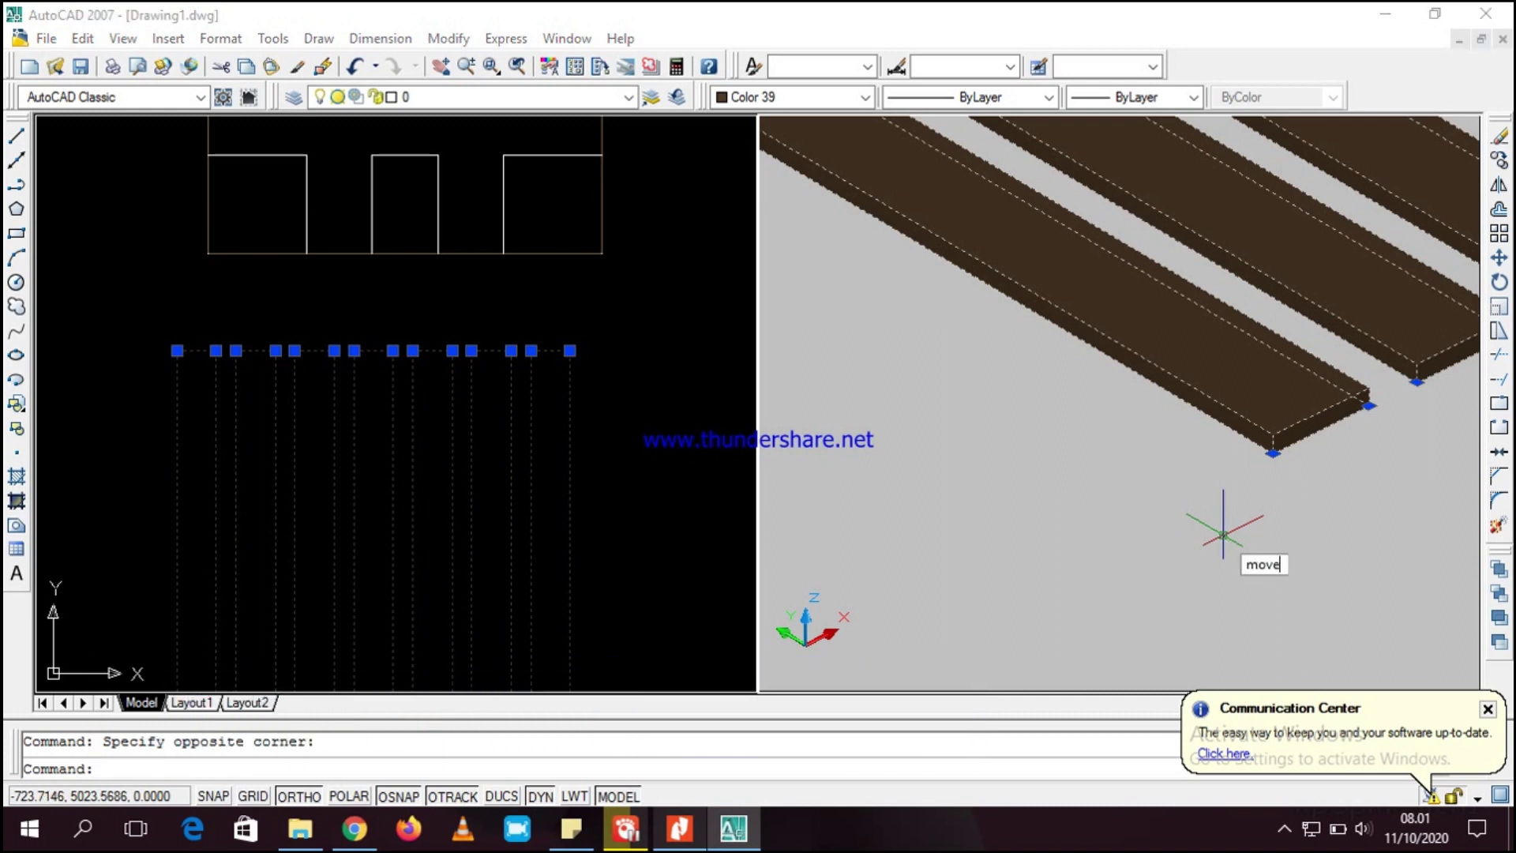
key(Return)
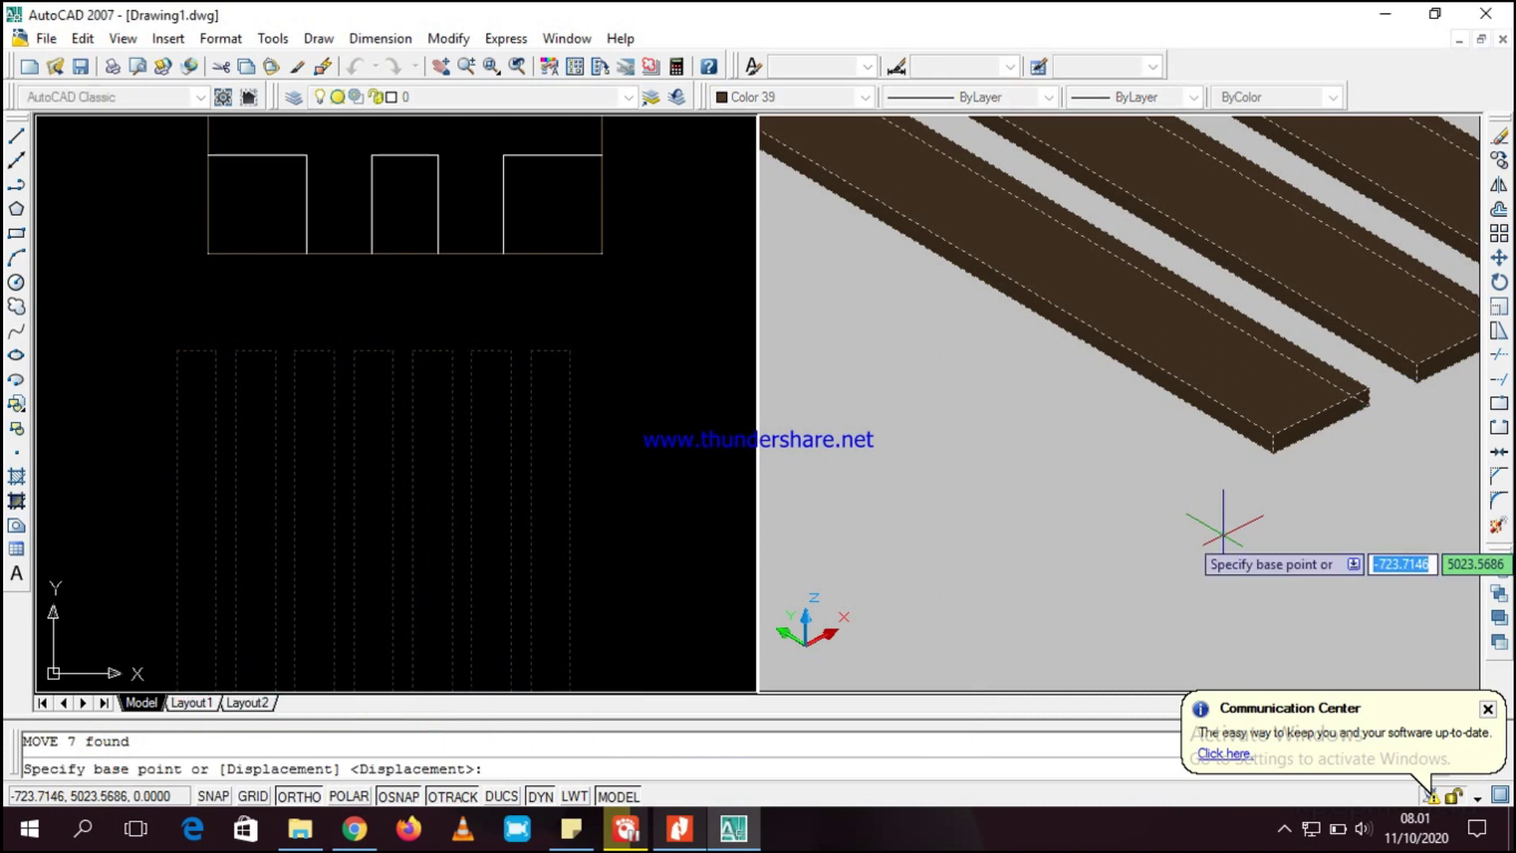
scroll(1275, 454, up, 2)
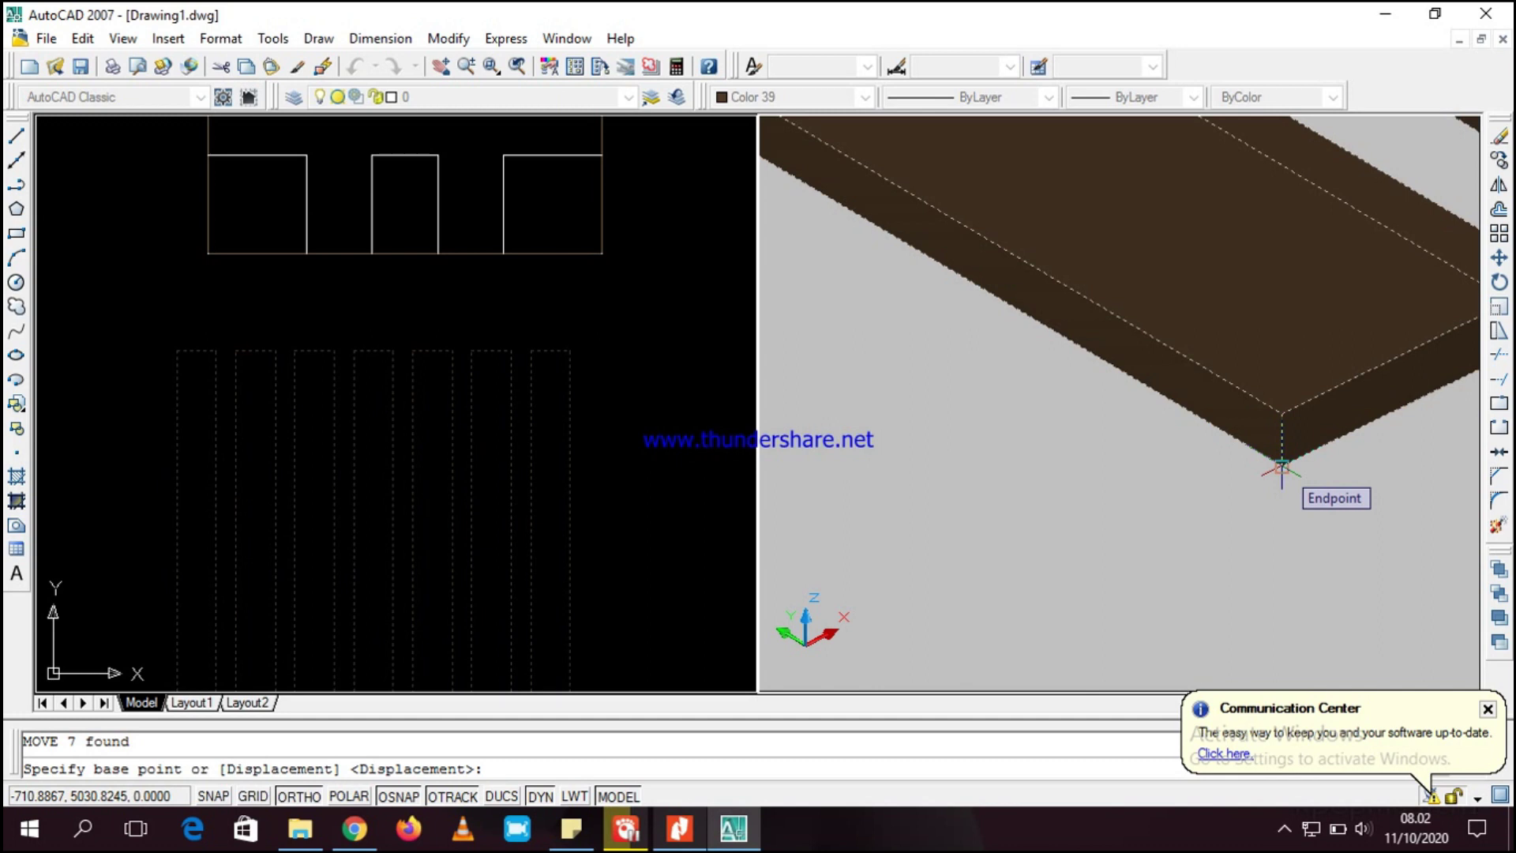
click(1281, 468)
scroll(1258, 513, down, 6)
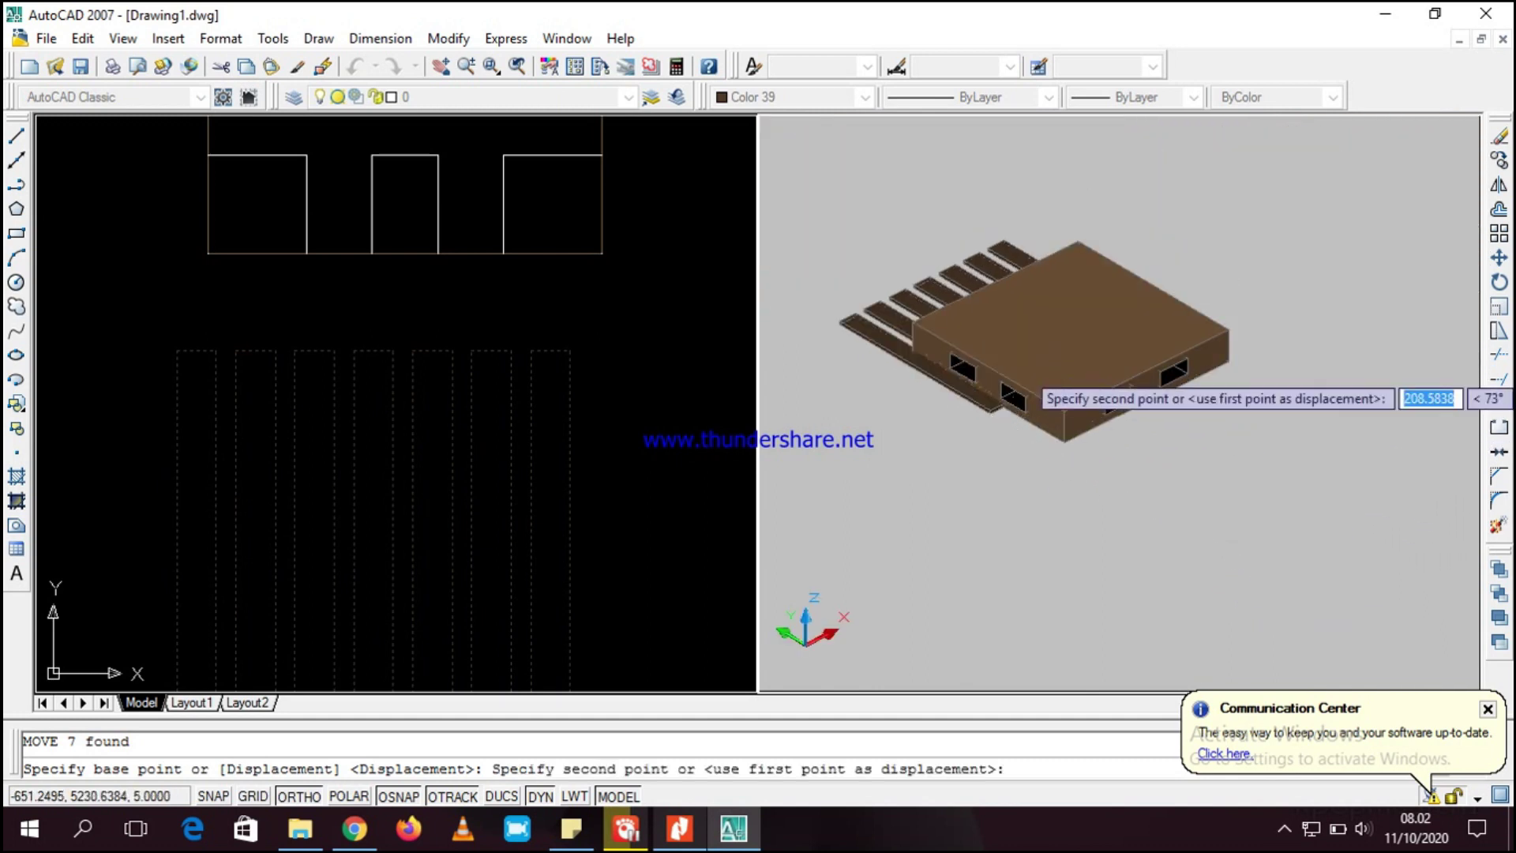
scroll(1079, 371, up, 5)
scroll(1079, 371, down, 6)
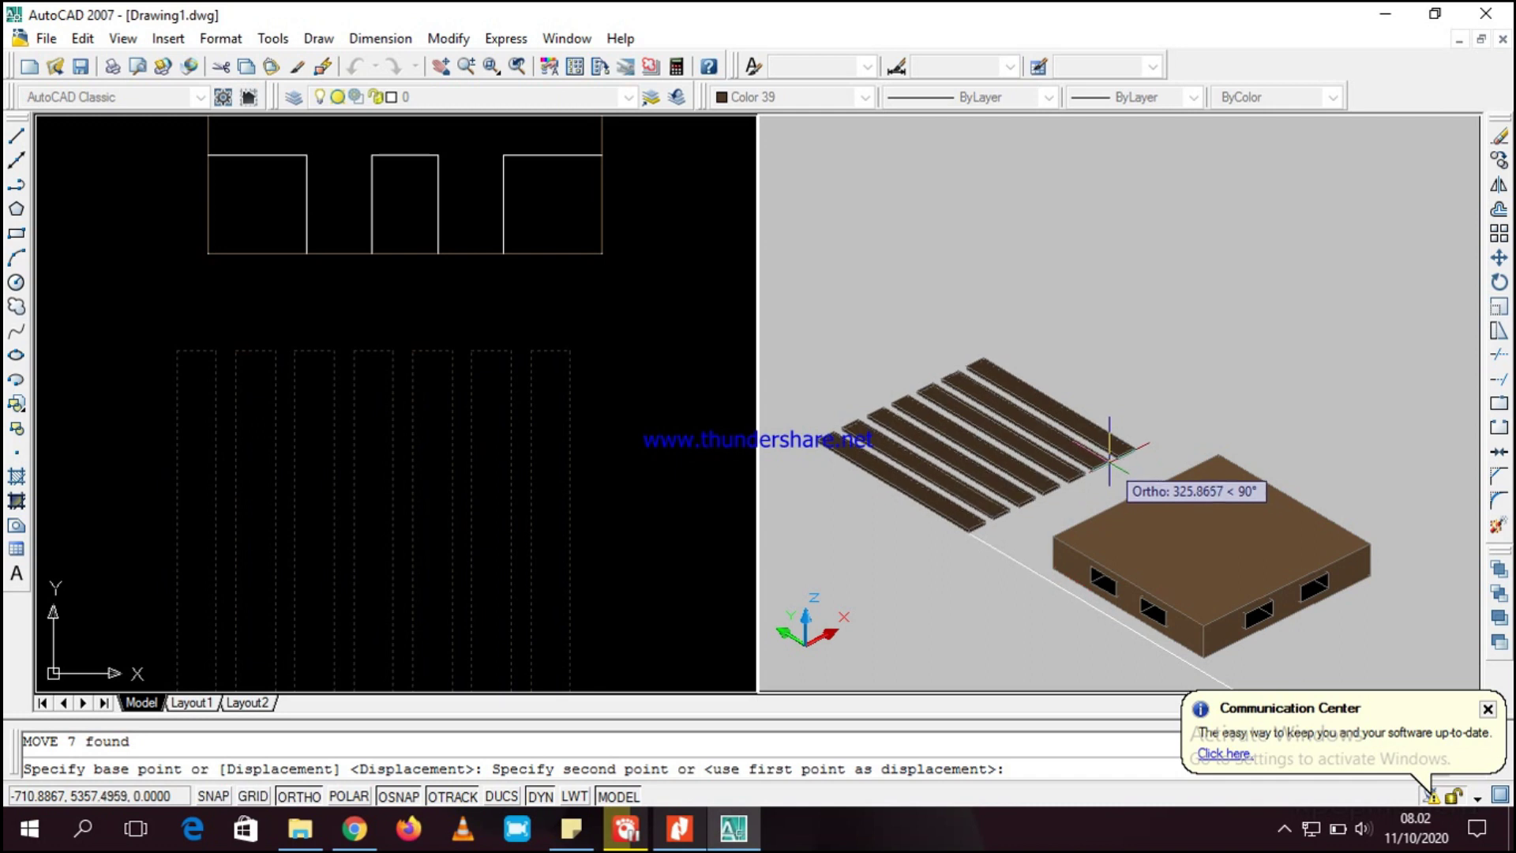
key(F8)
scroll(1200, 552, down, 5)
scroll(1200, 553, up, 8)
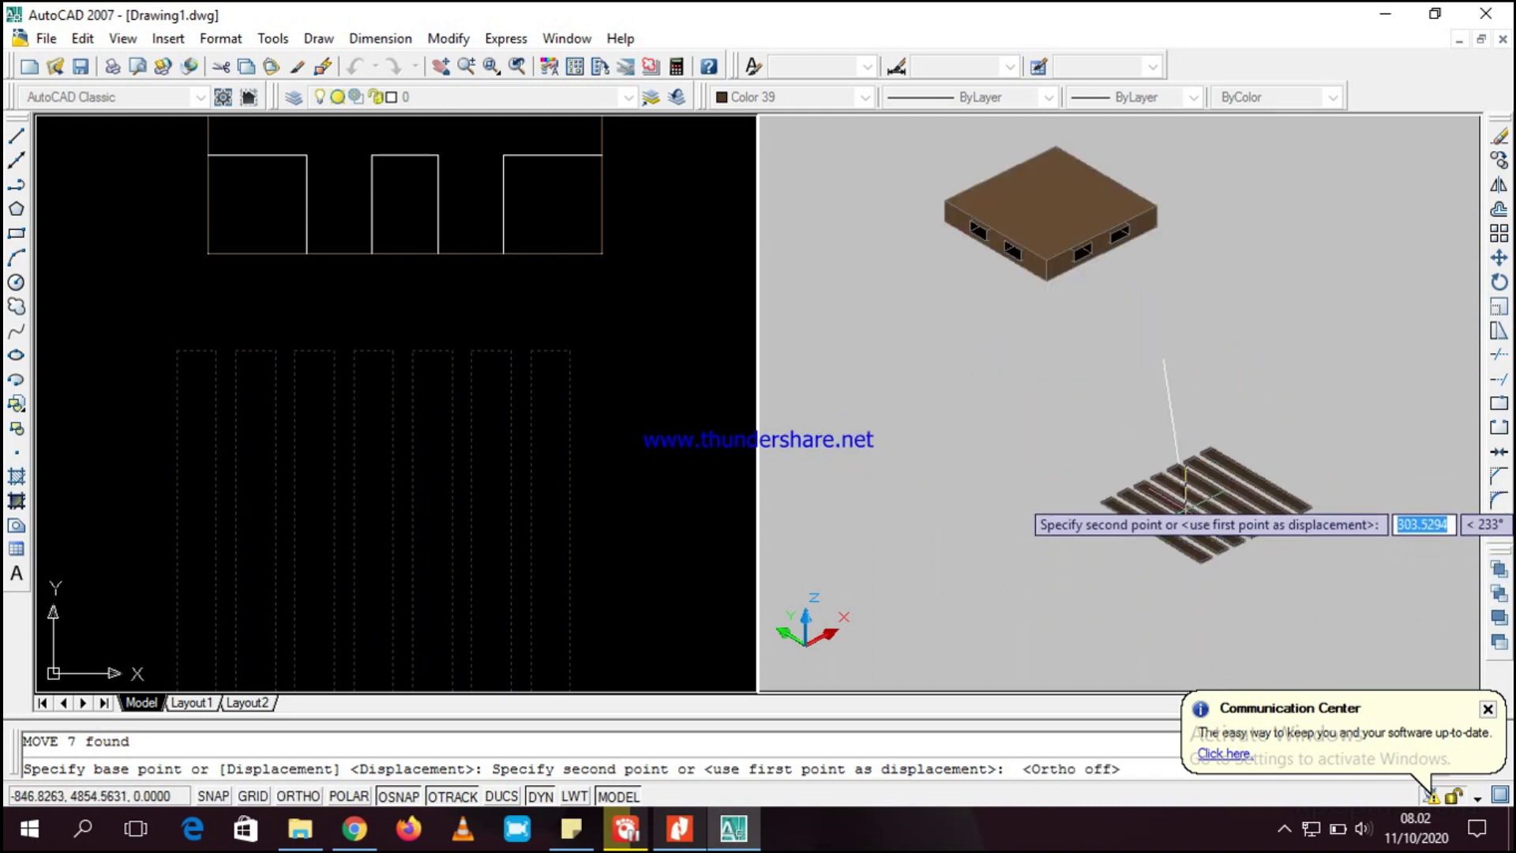
scroll(1053, 458, up, 6)
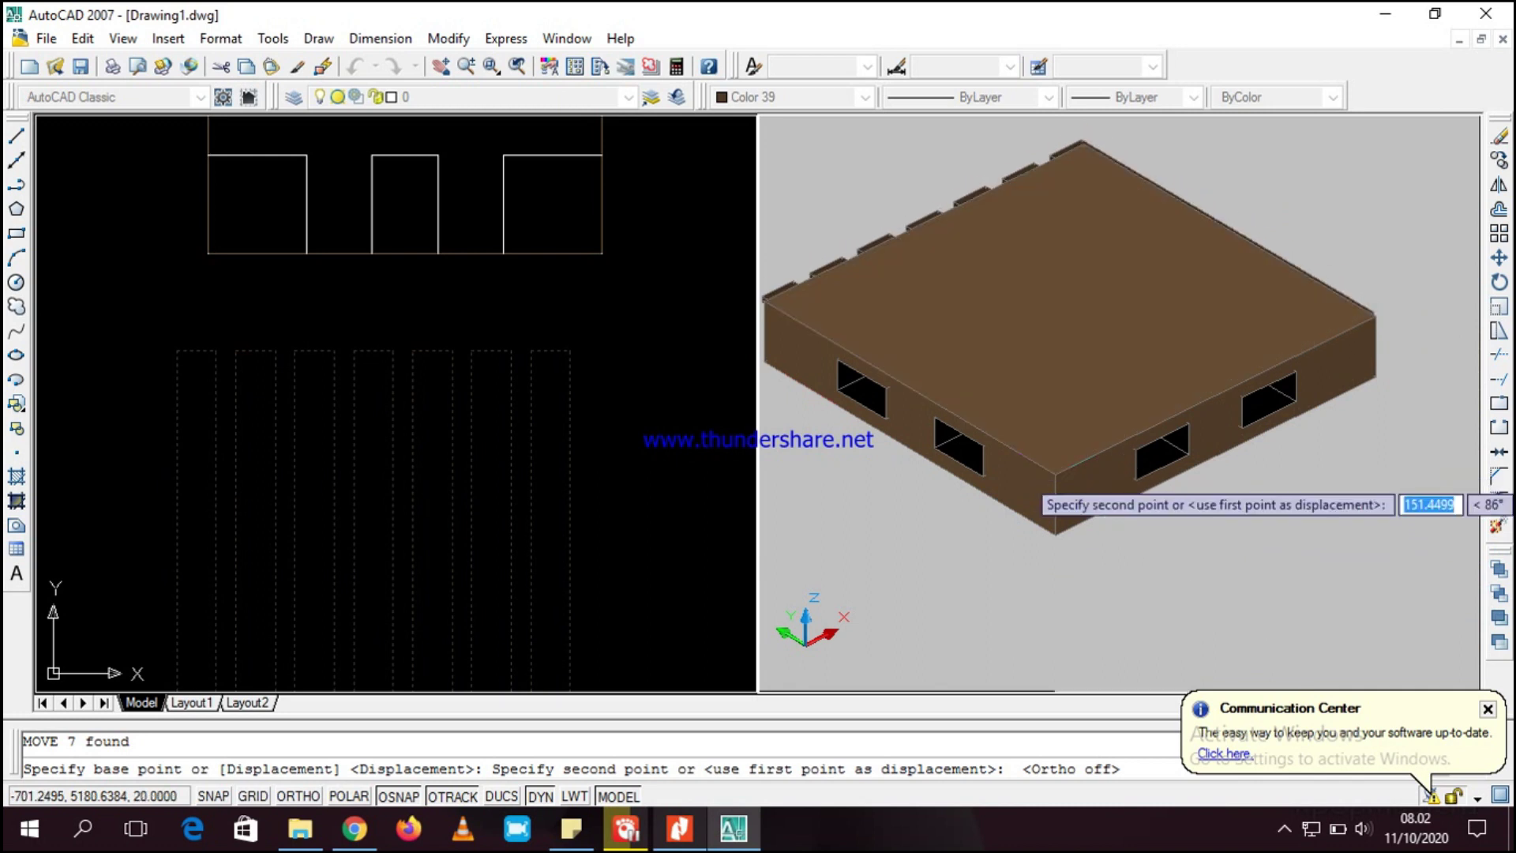
click(1055, 474)
- Group the block and all seven top boards as one selectable group named Pallet
scroll(1185, 505, down, 3)
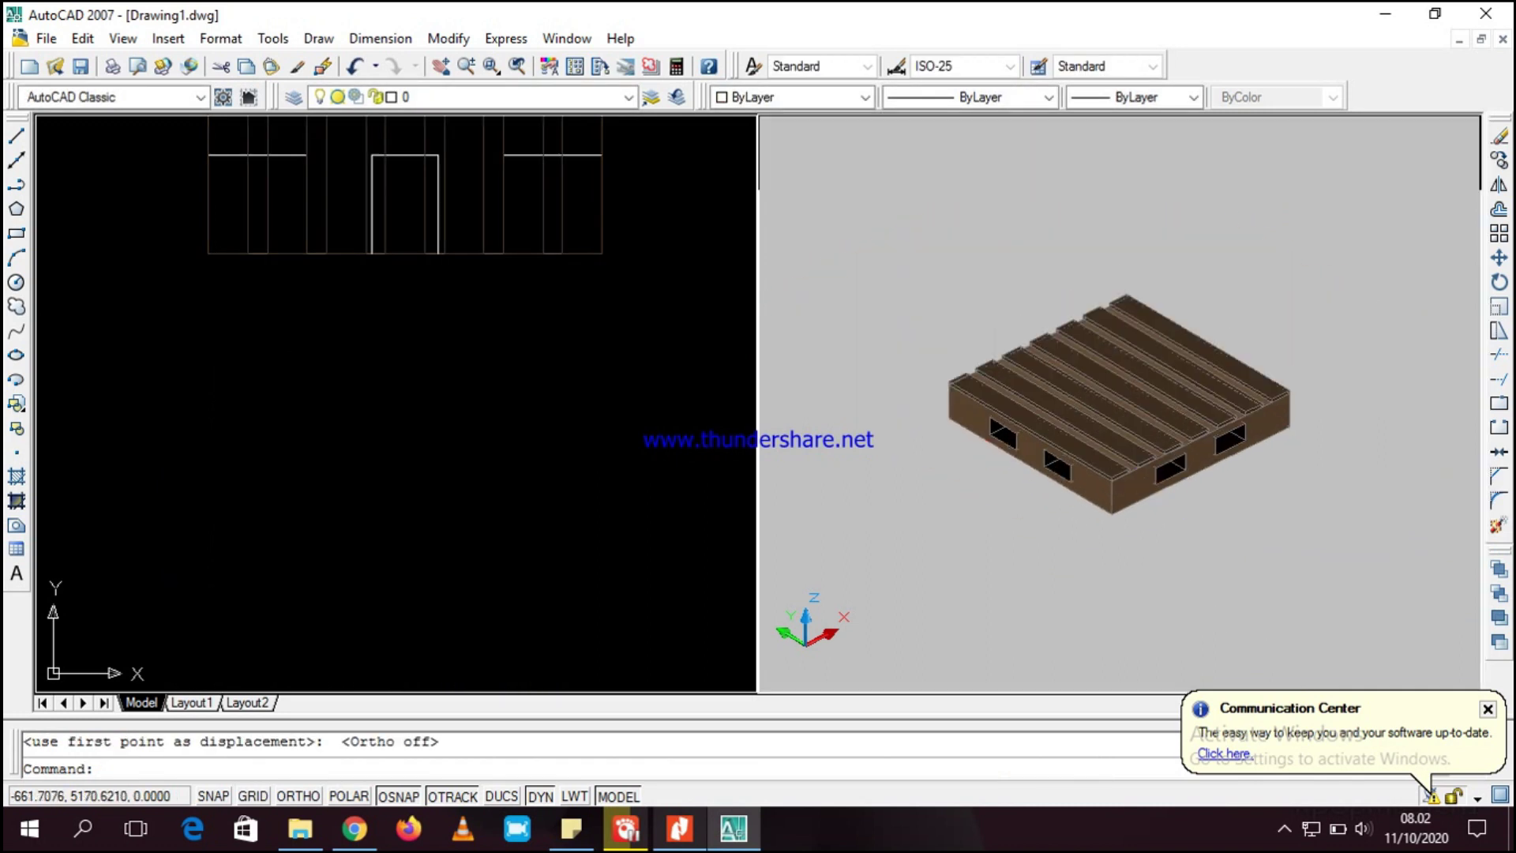
middle_drag(1185, 505, 1239, 521)
scroll(1239, 519, up, 3)
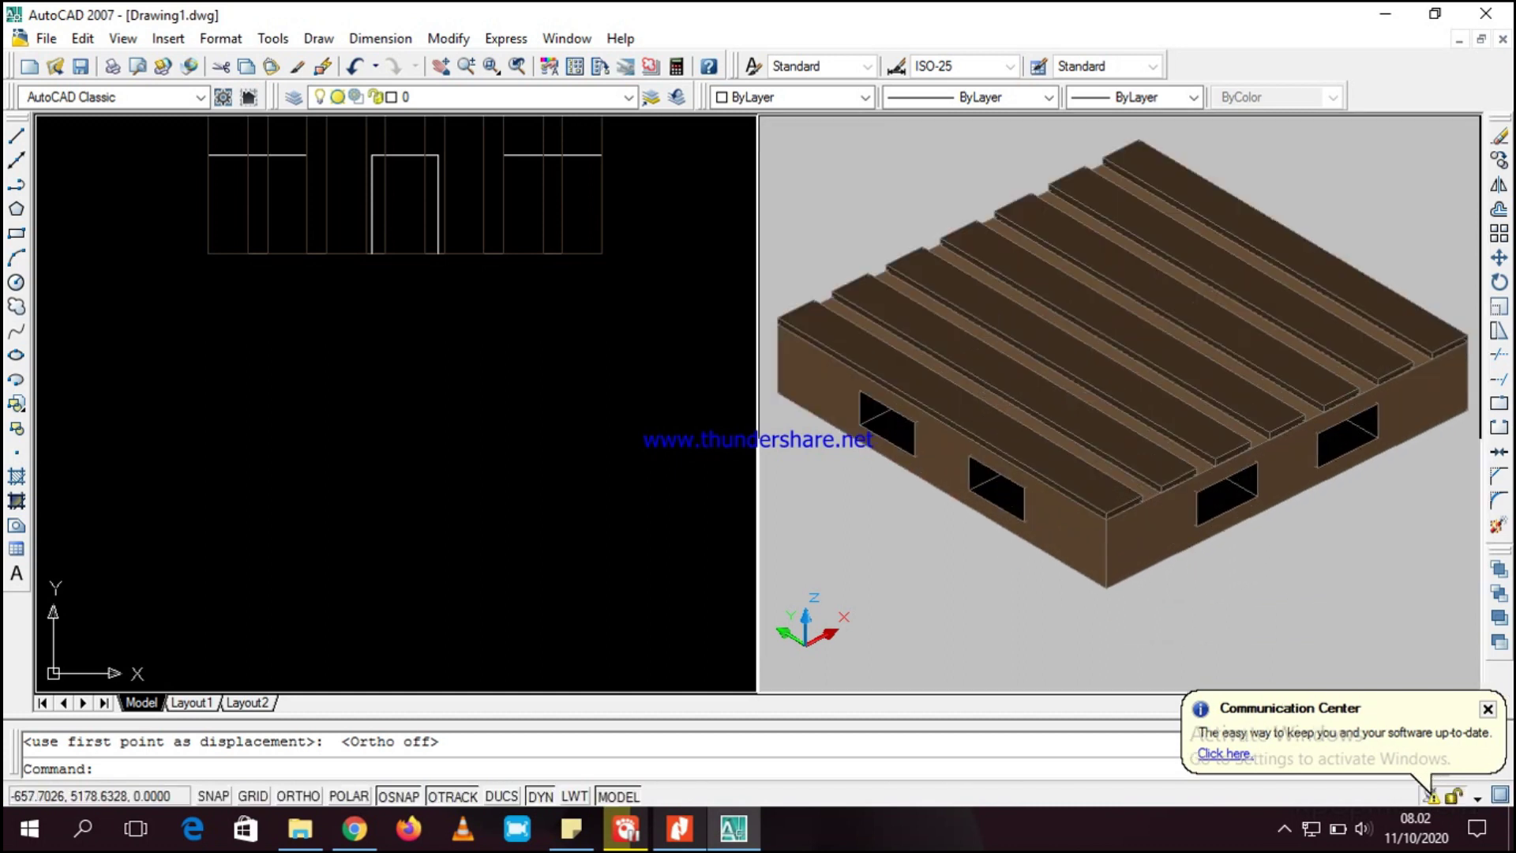
click(1387, 357)
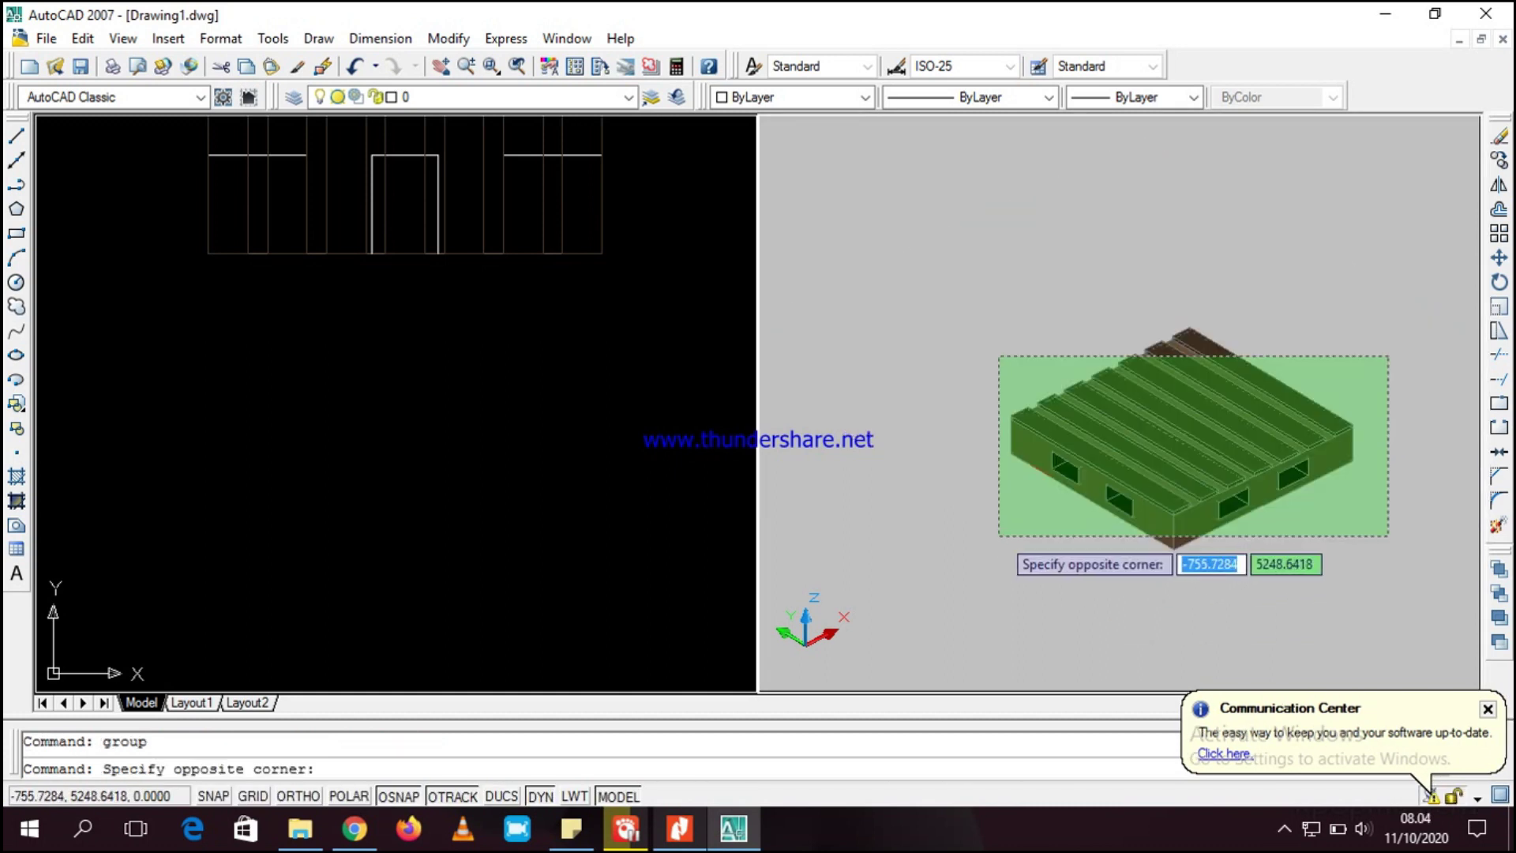
click(983, 537)
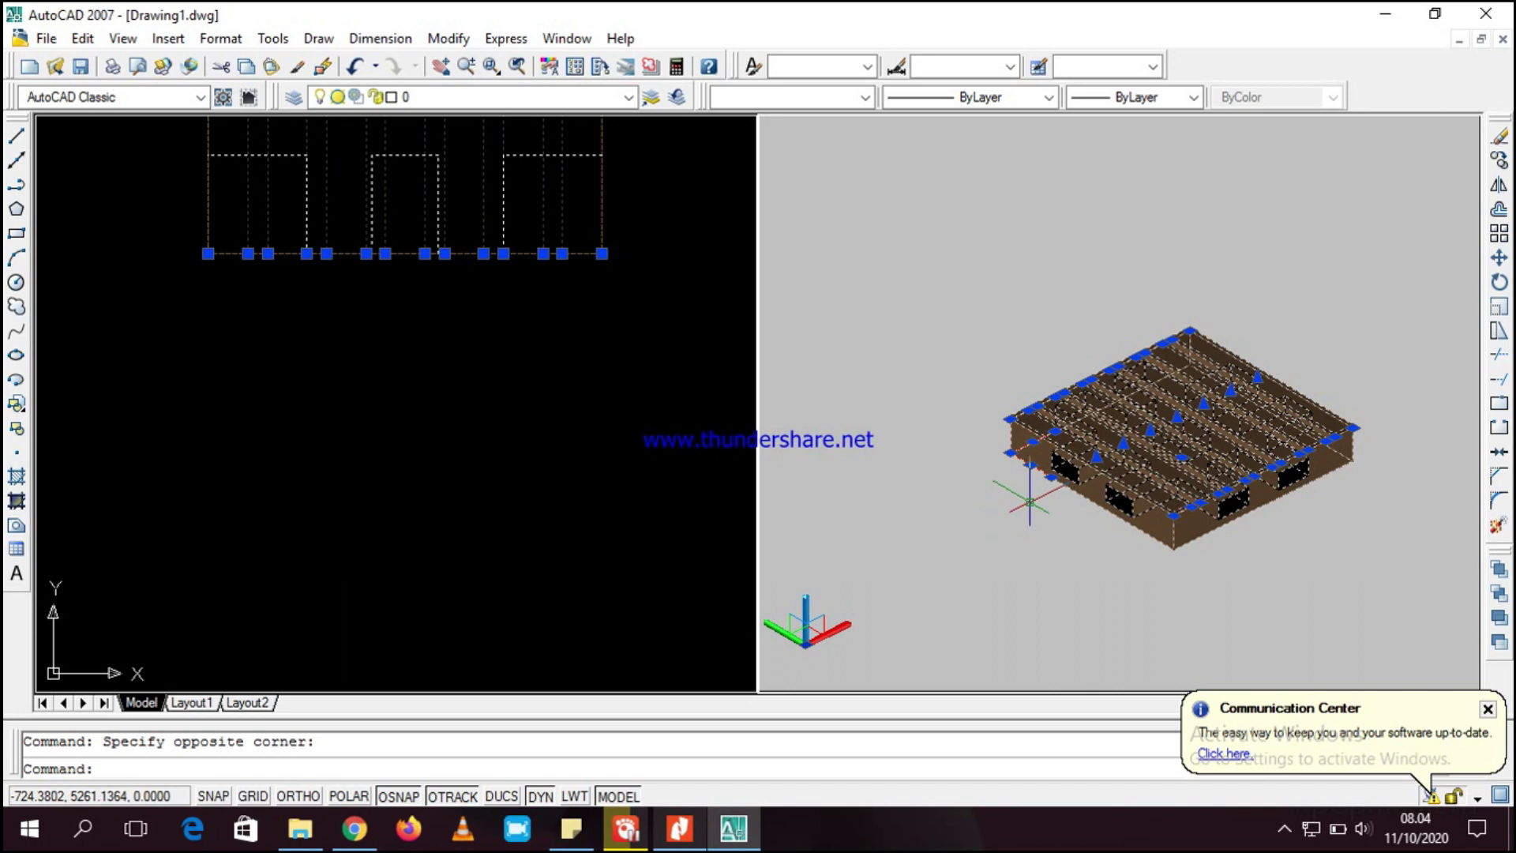
text(group)
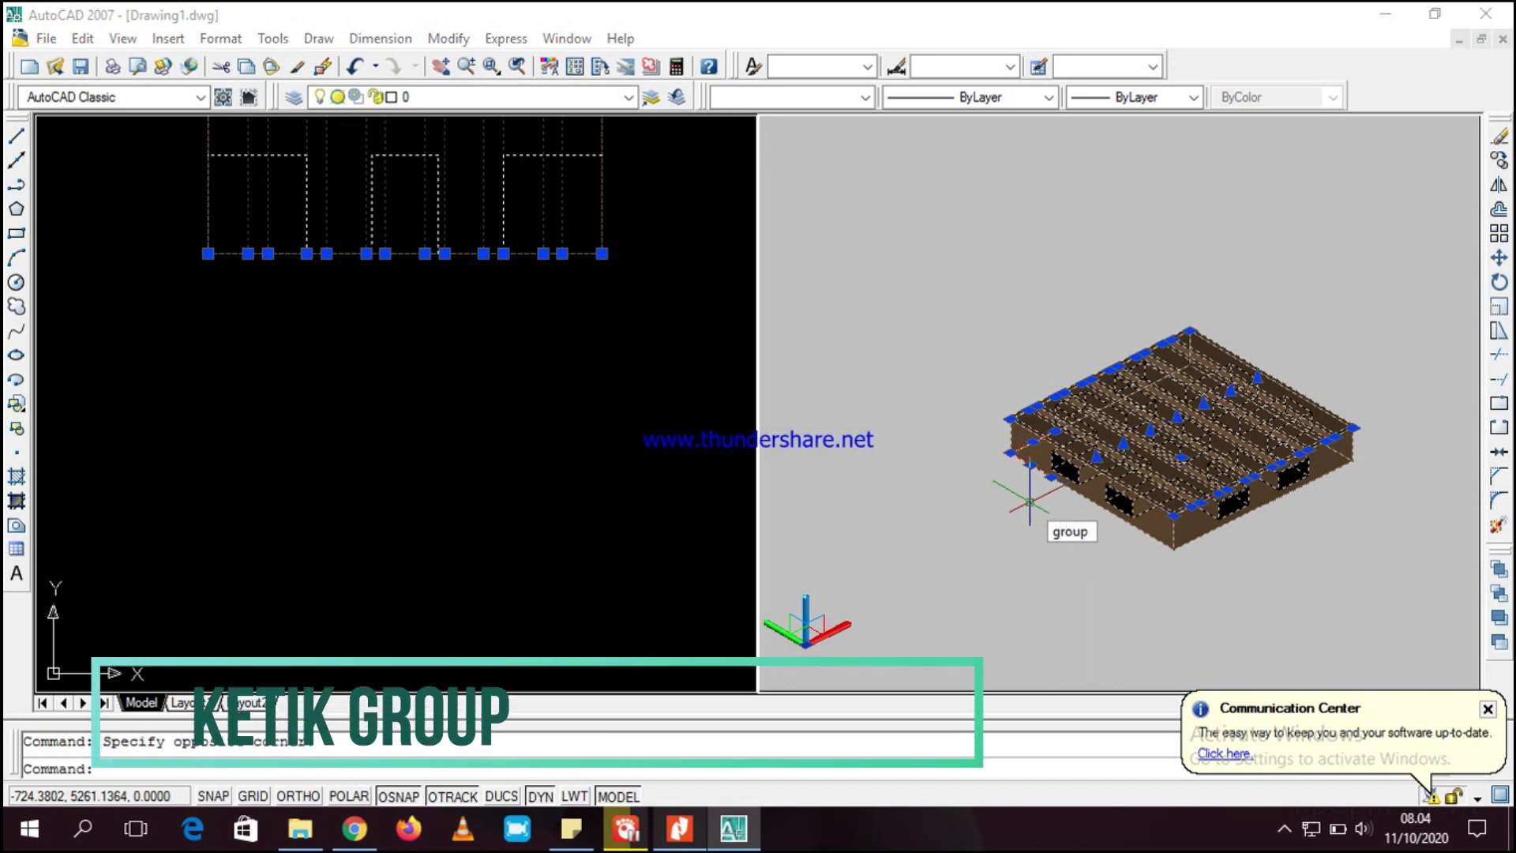
key(Return)
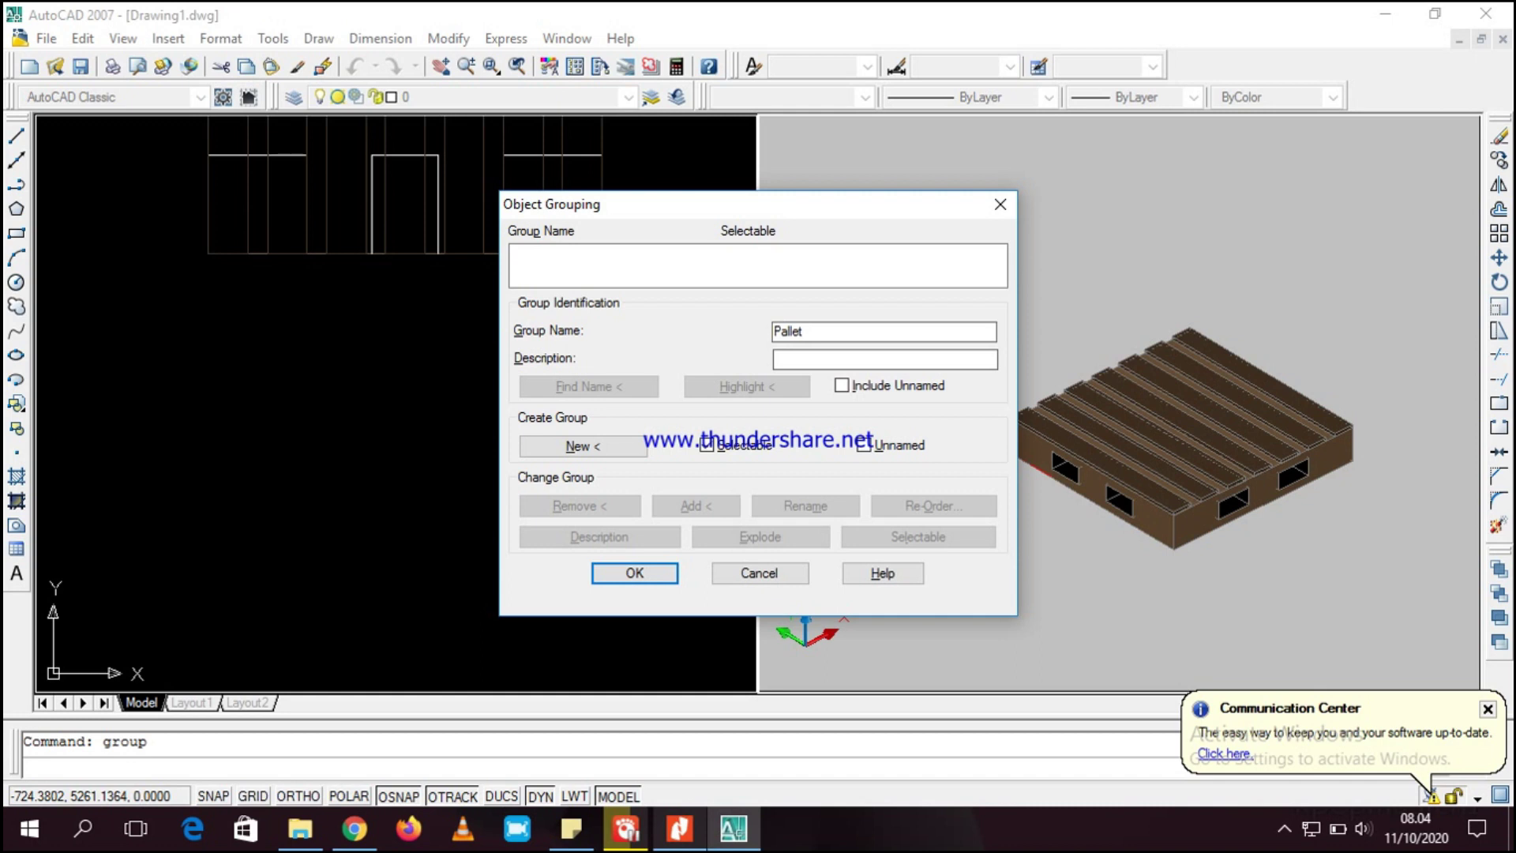
click(618, 449)
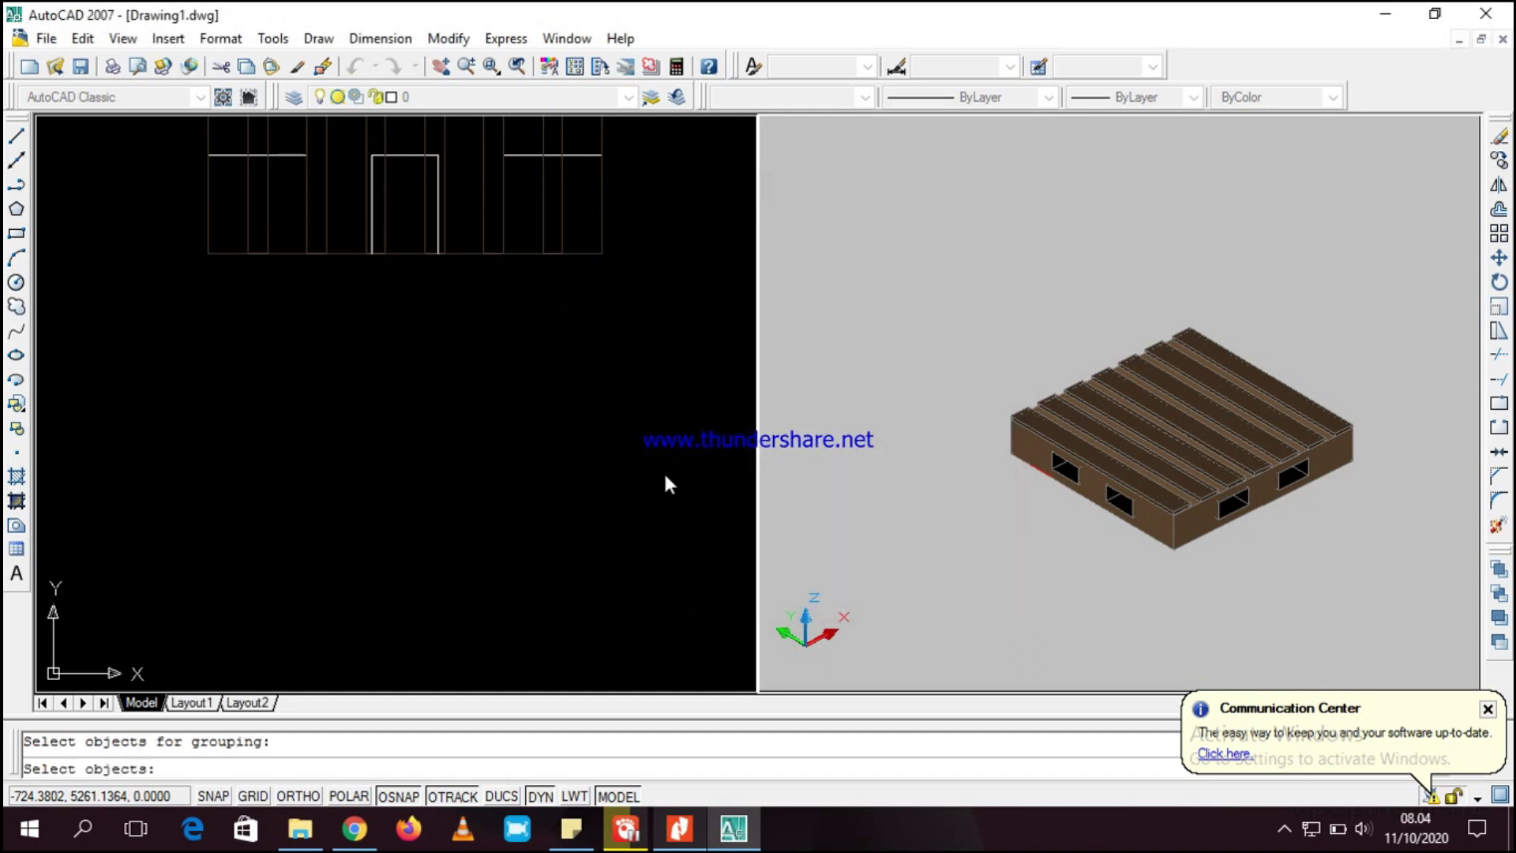
click(1406, 312)
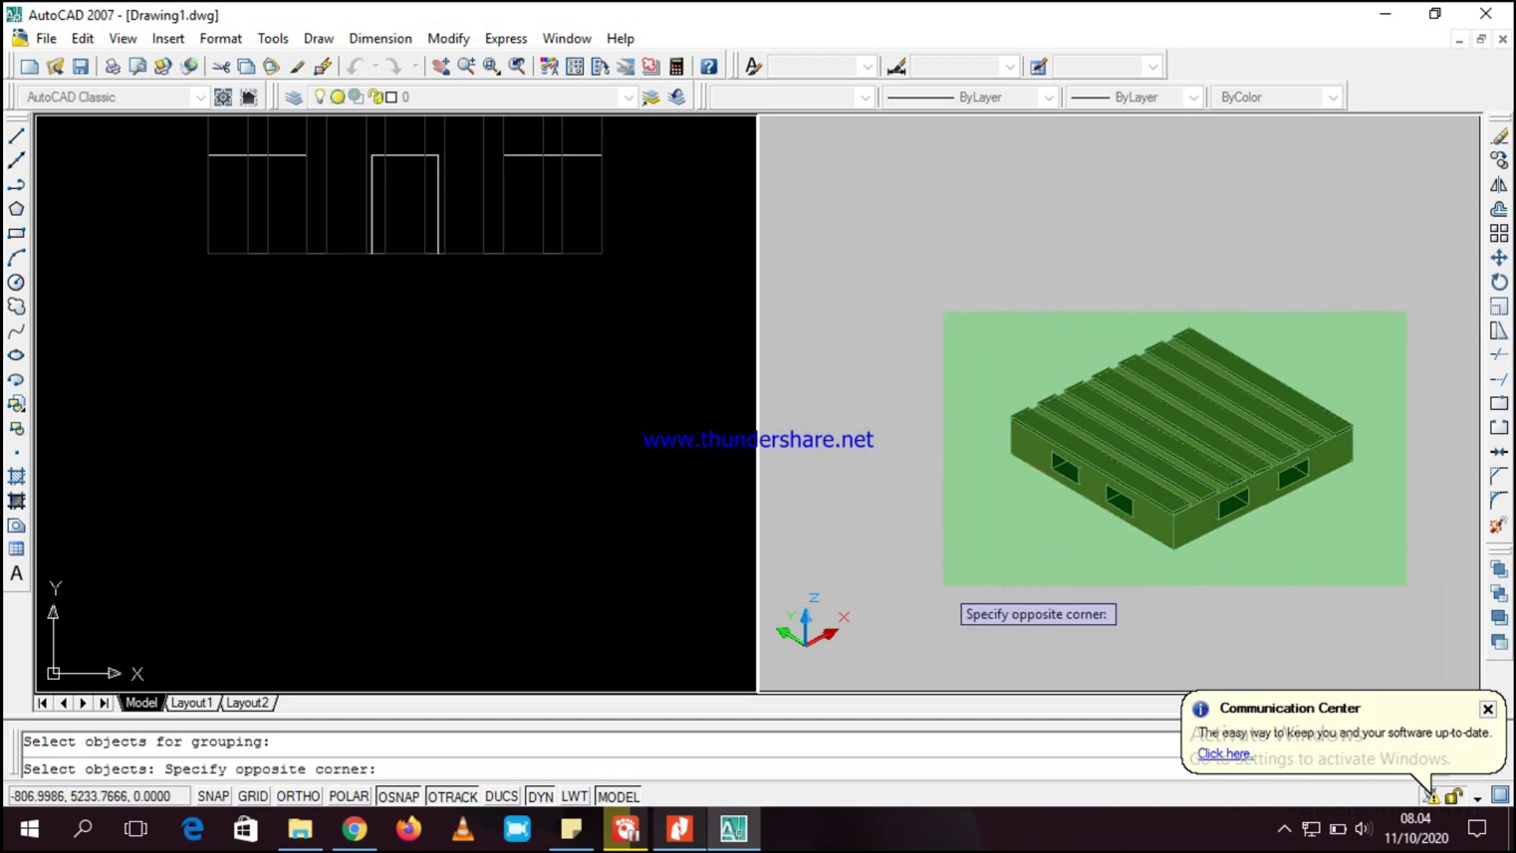
click(944, 583)
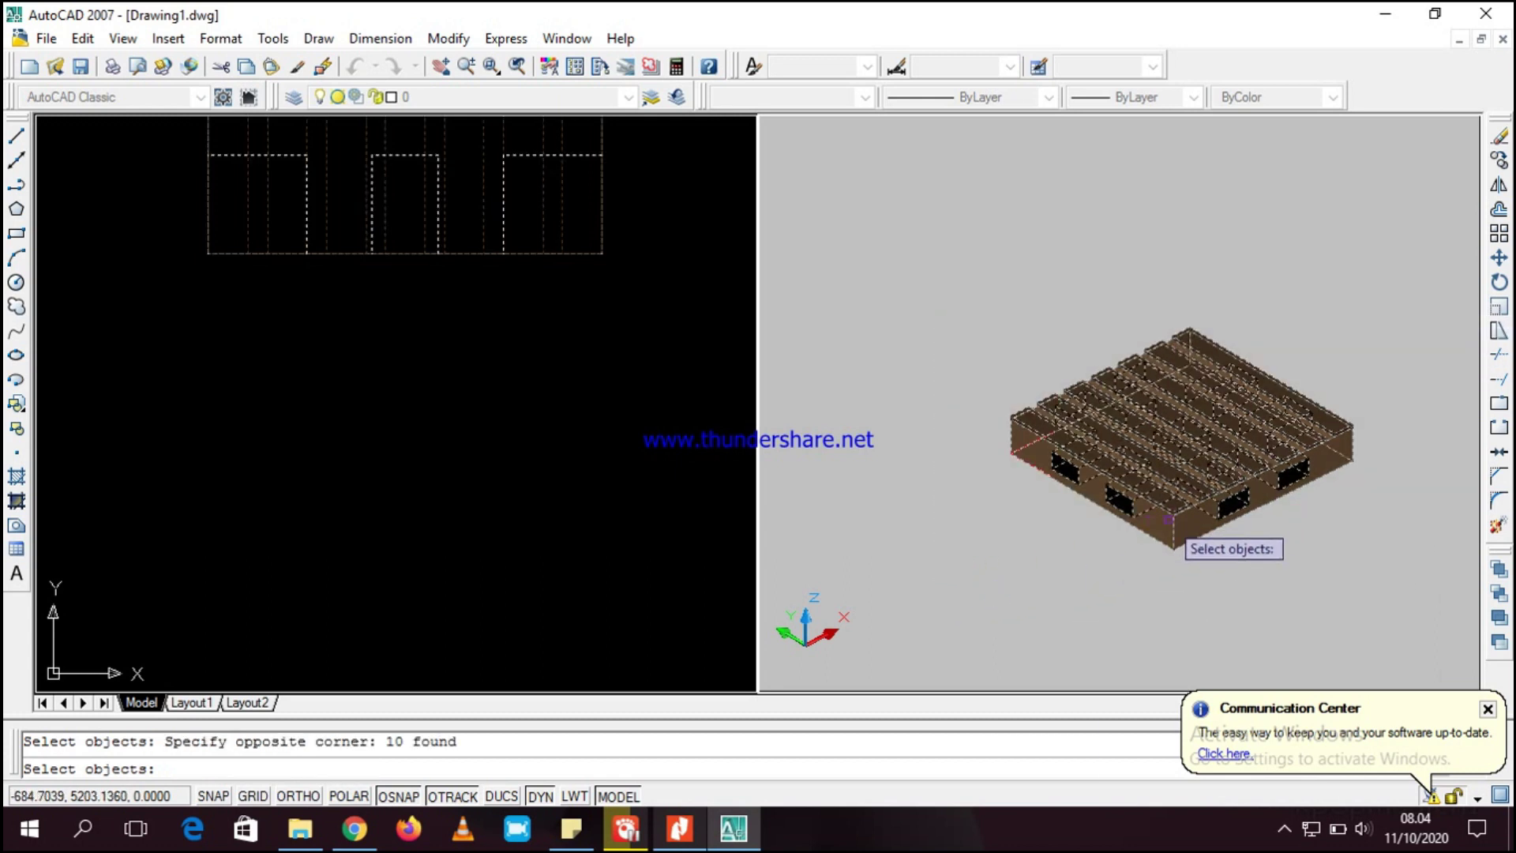
key(Return)
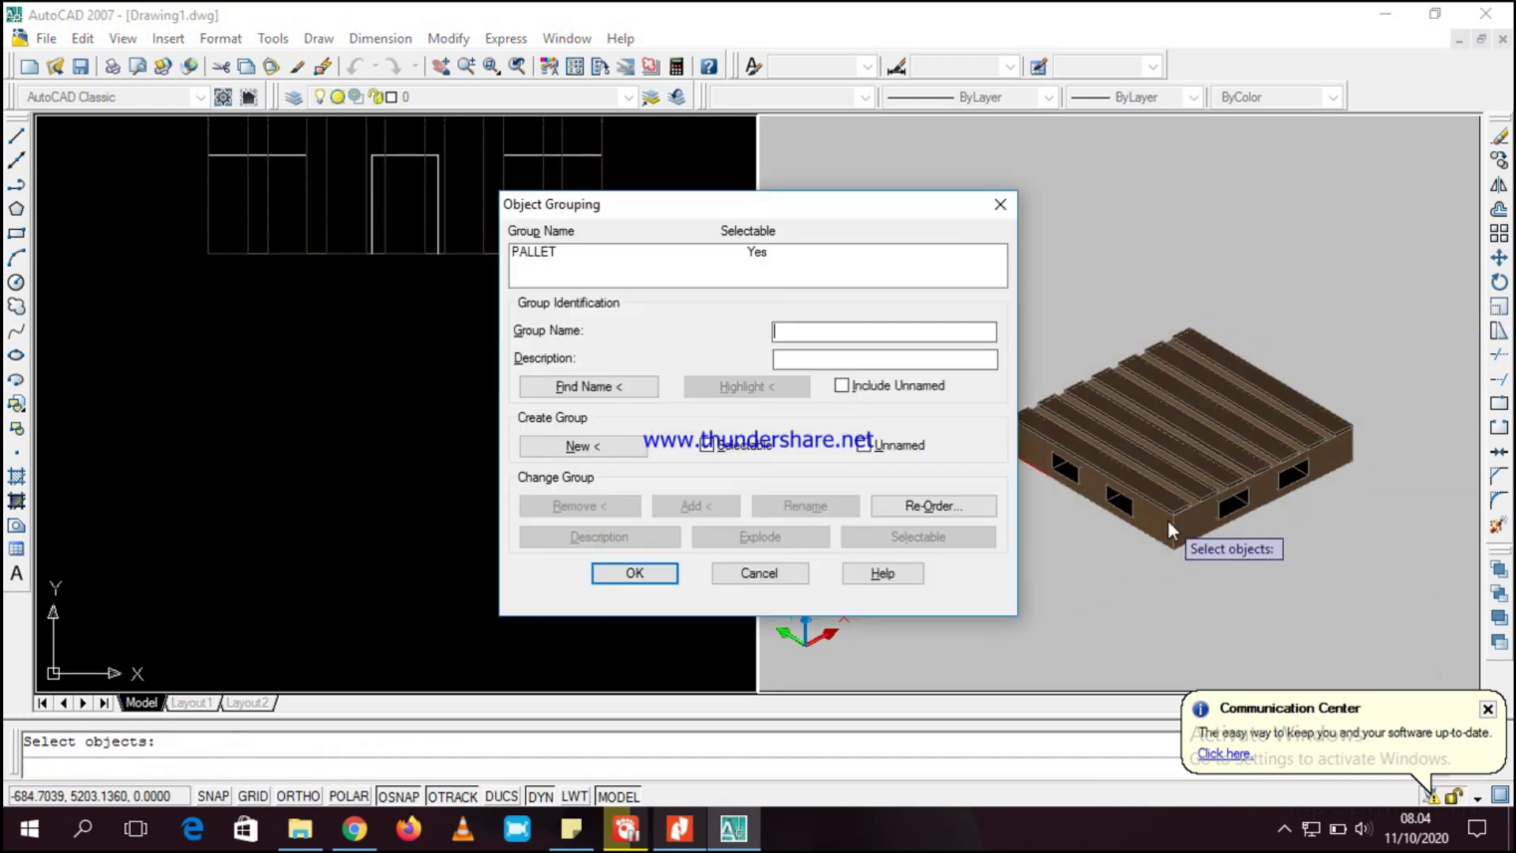
click(657, 572)
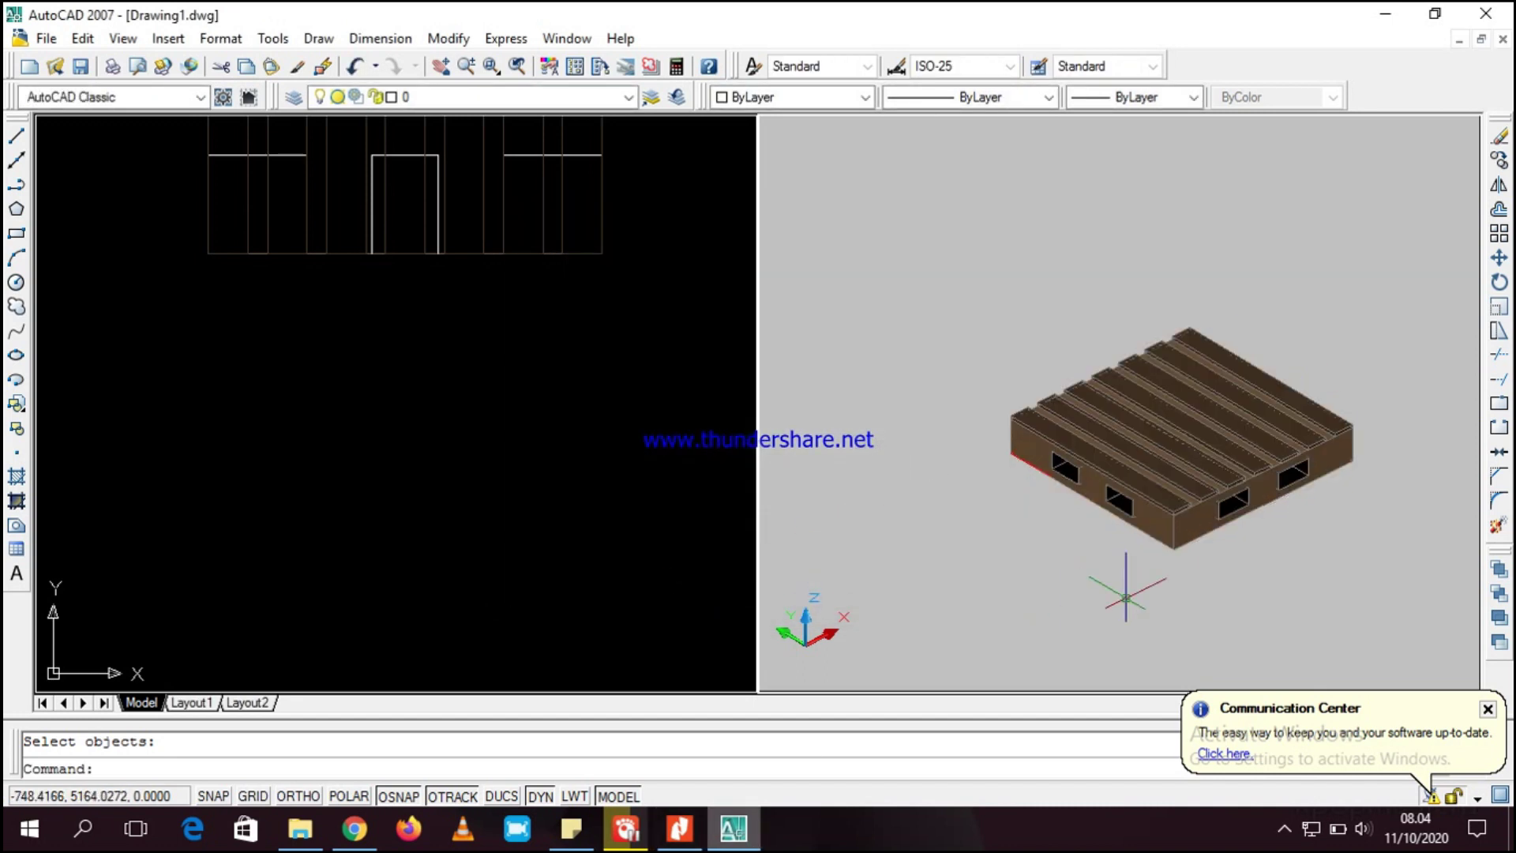
scroll(1113, 624, up, 5)
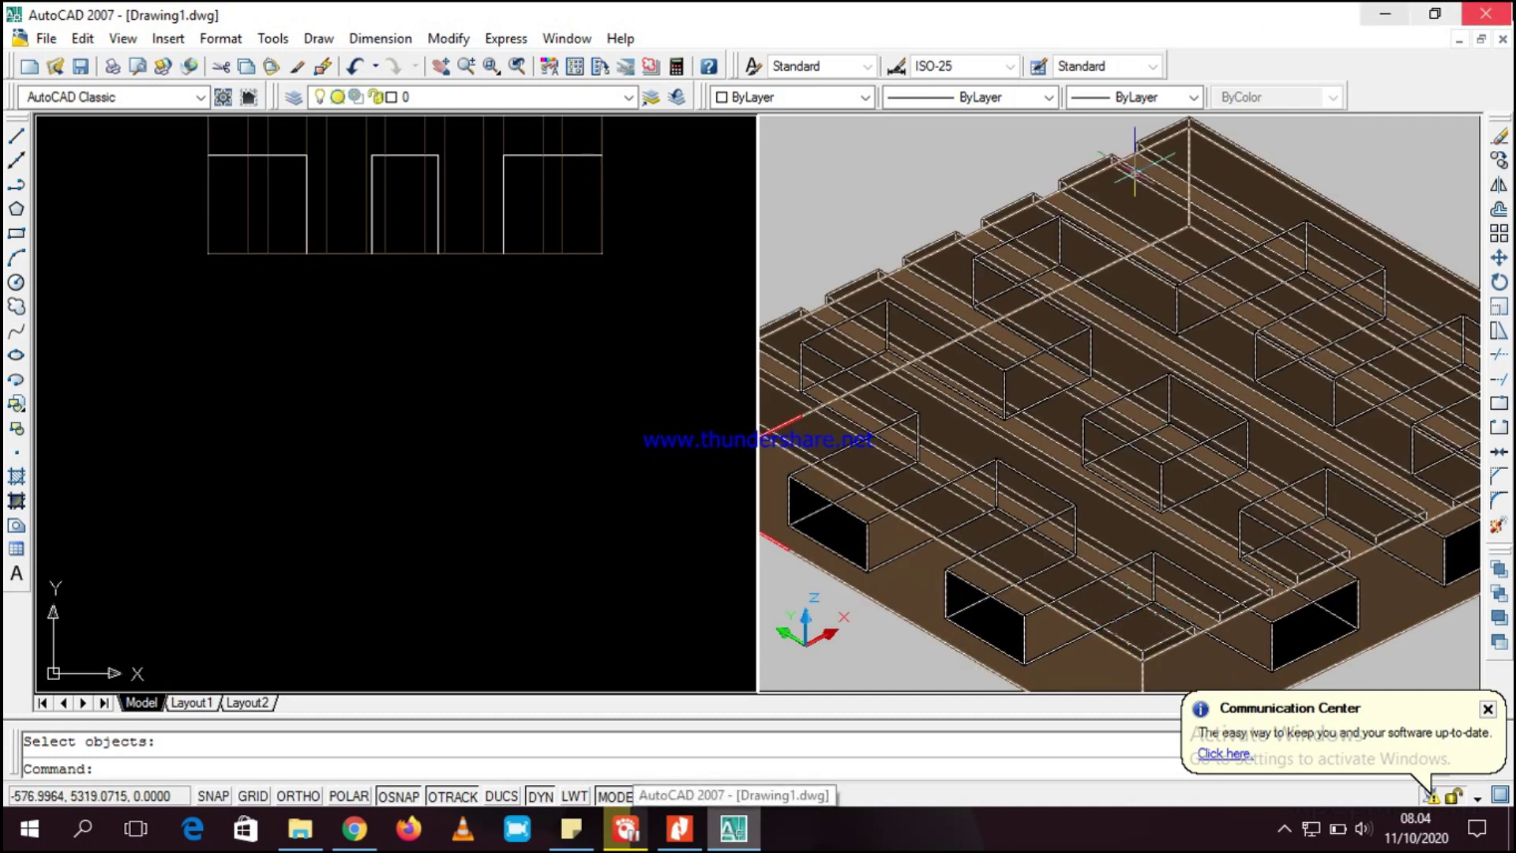
scroll(1271, 359, down, 6)
scroll(1265, 474, up, 7)
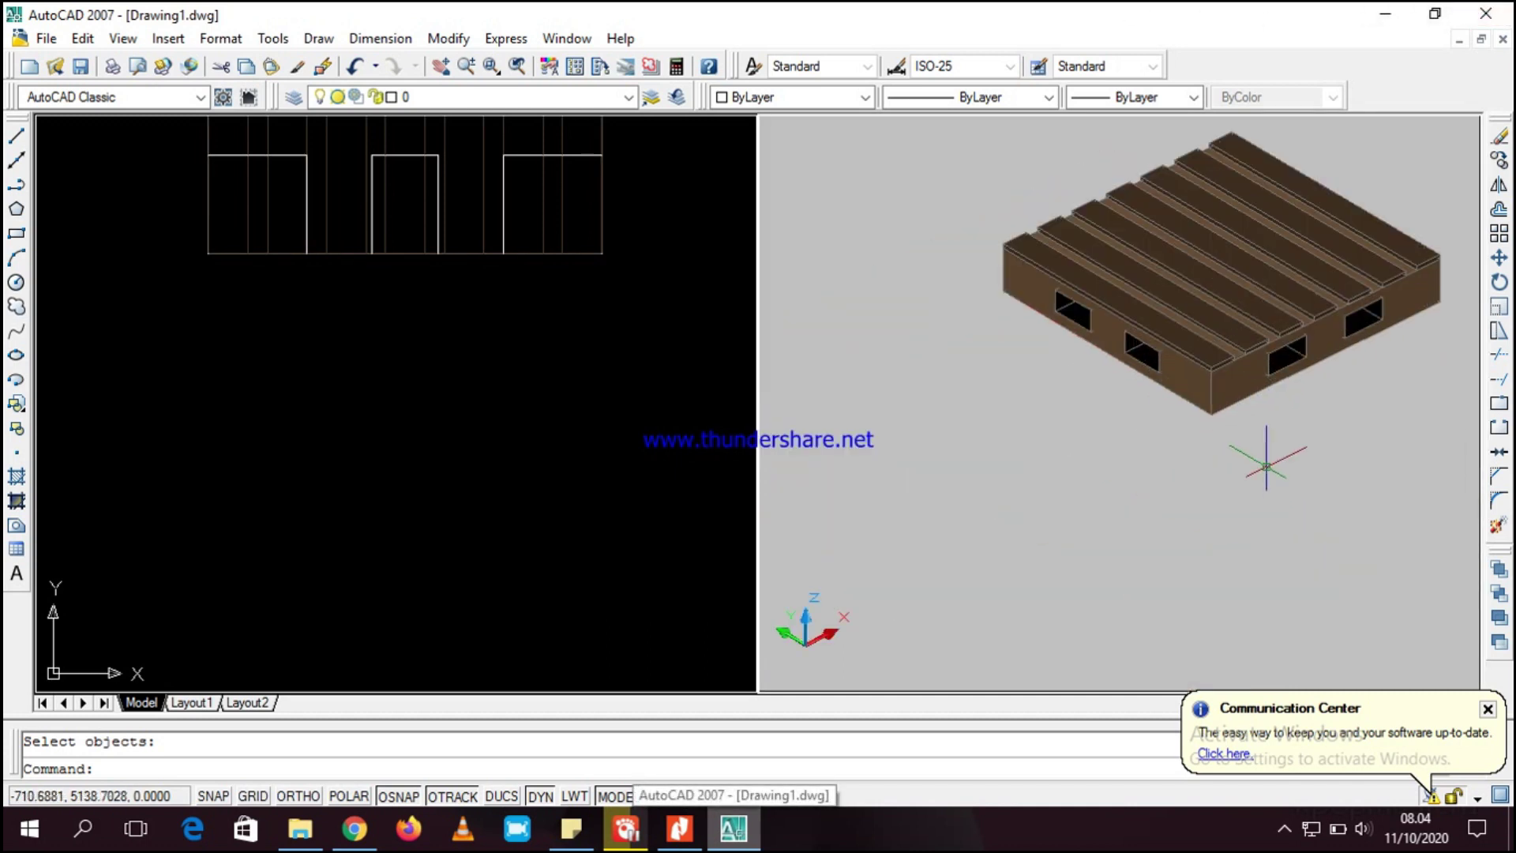
scroll(1192, 401, down, 5)
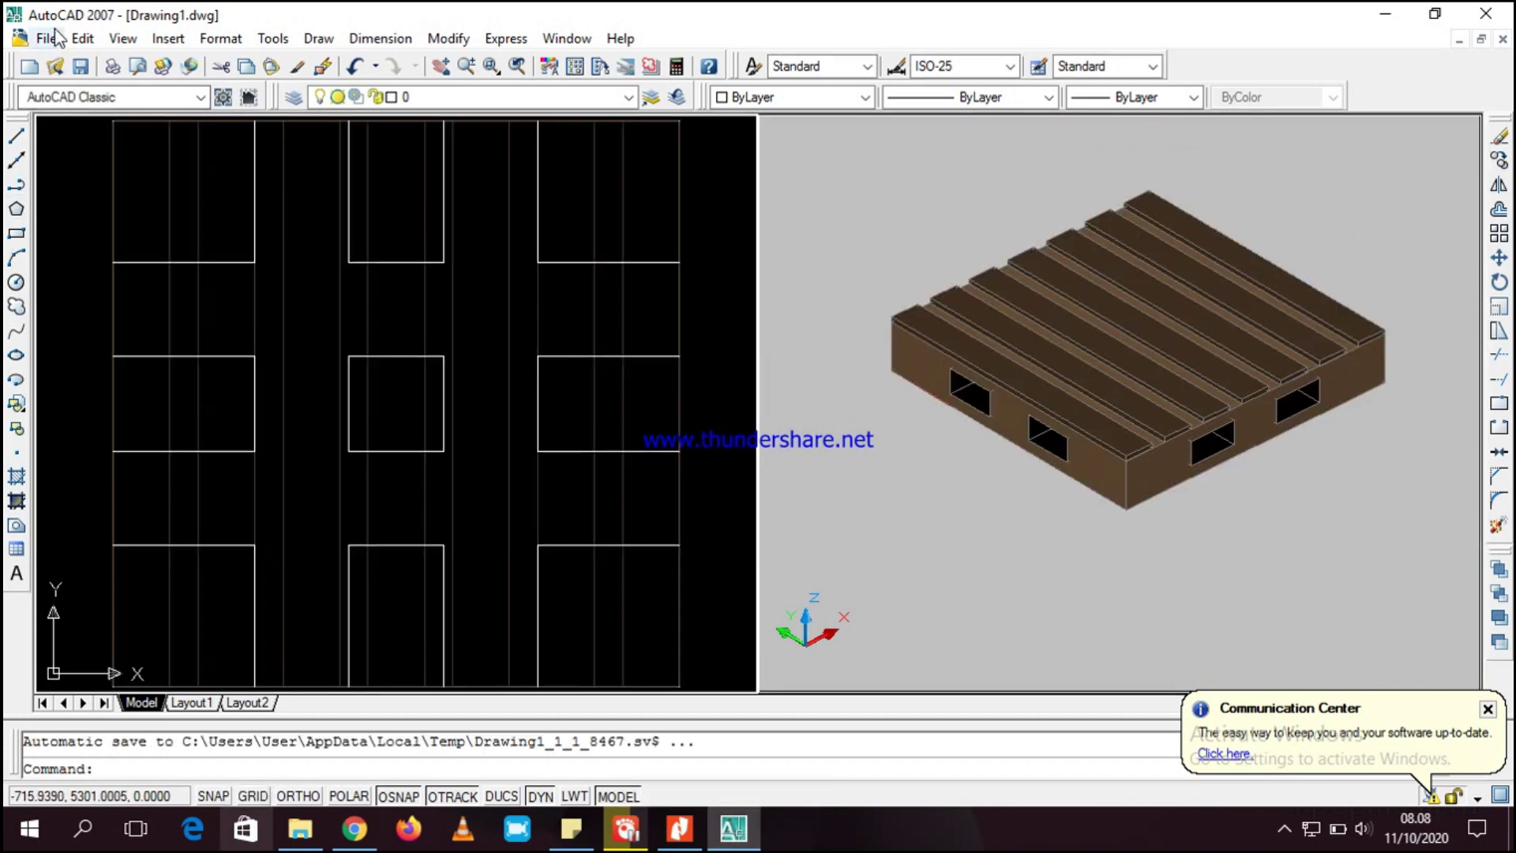
- Save the drawing in the Documents folder under a new file name beginning with P4_
click(57, 41)
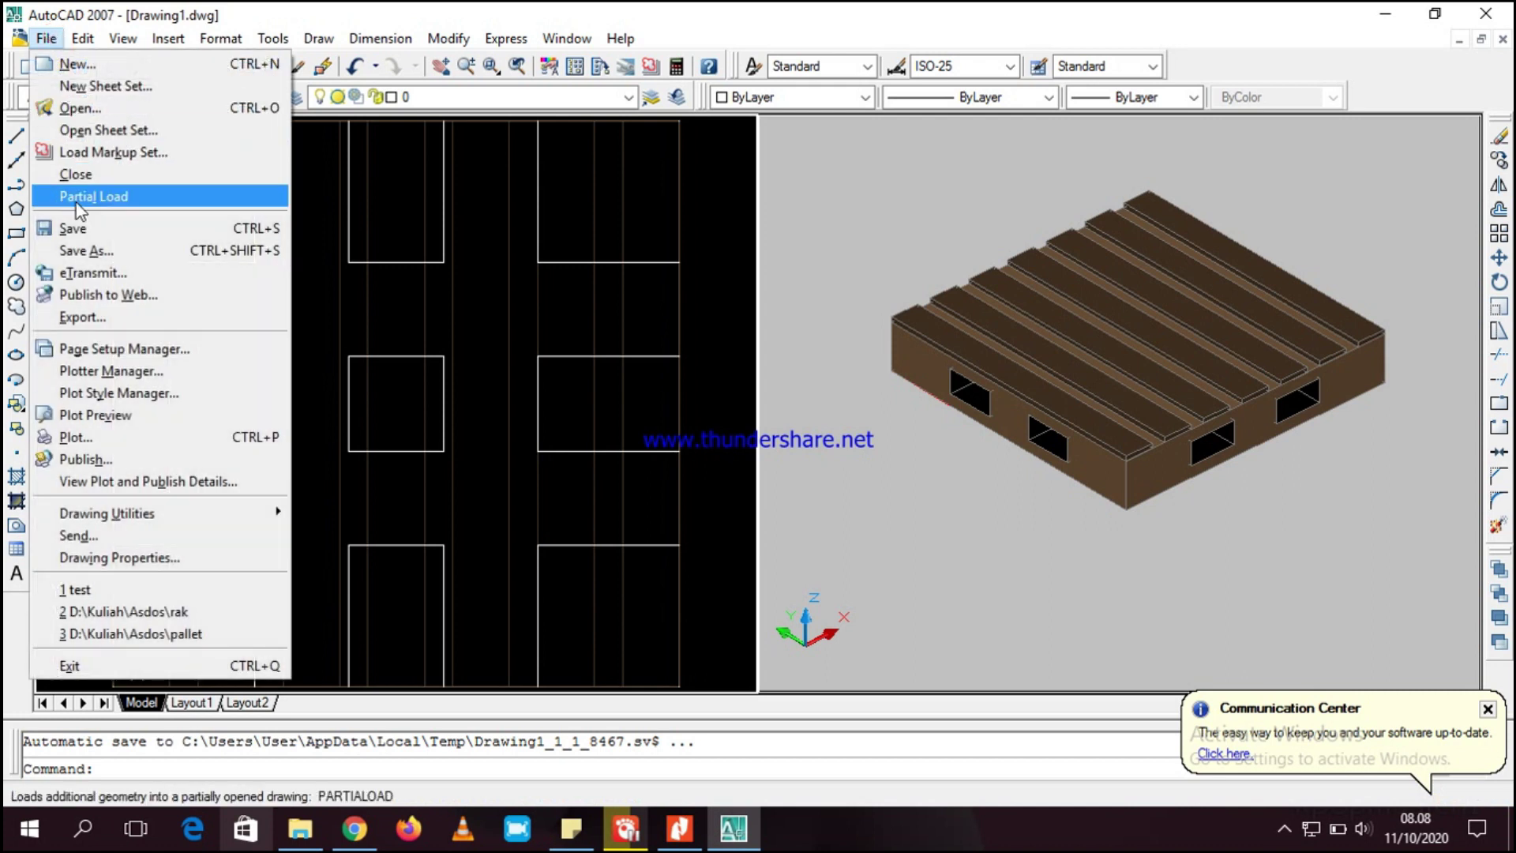
click(86, 253)
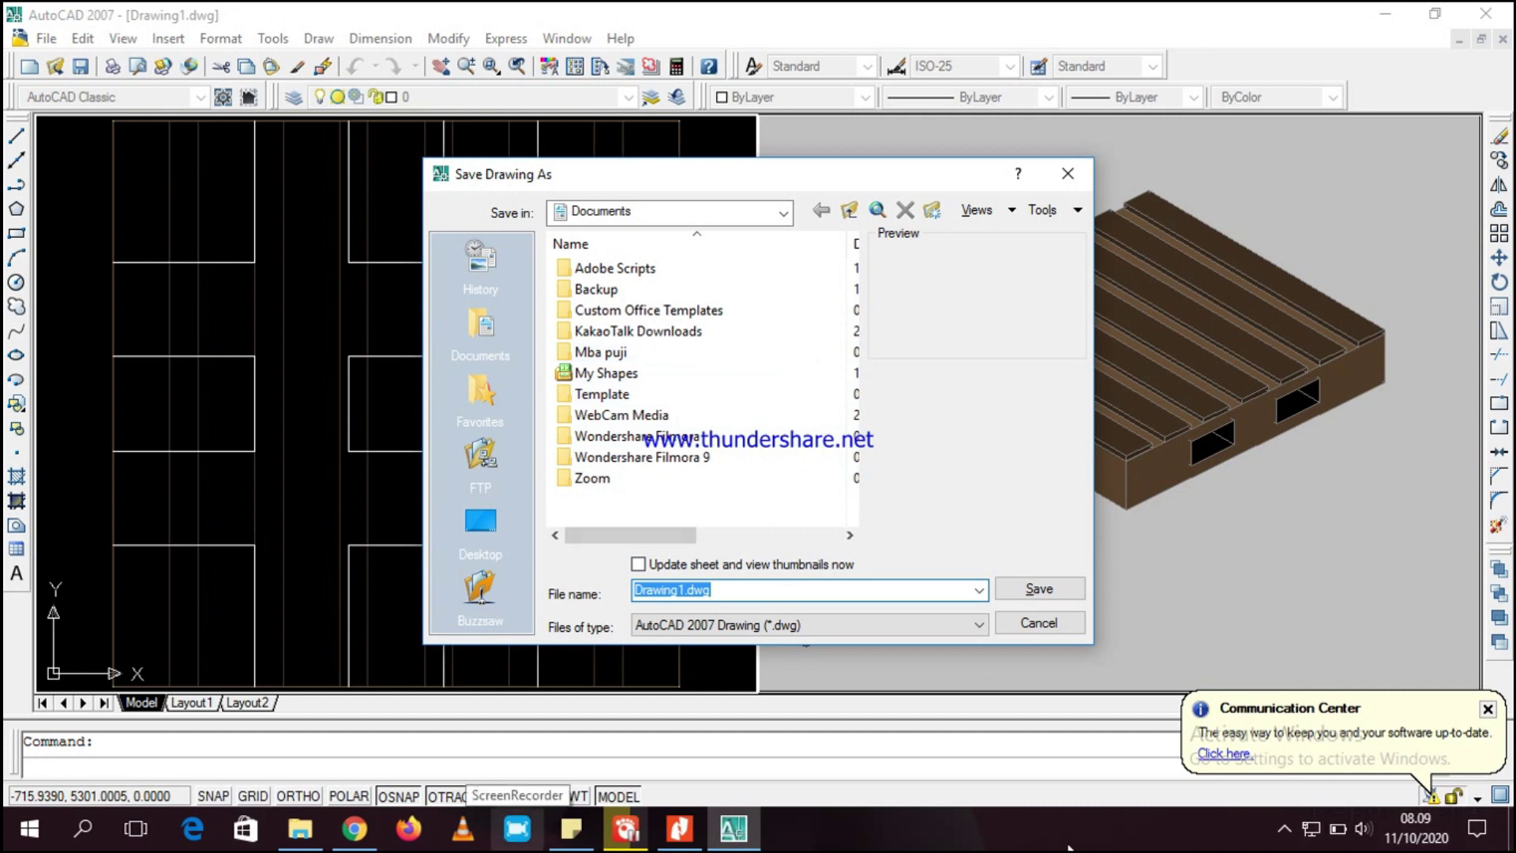
text(P4_)
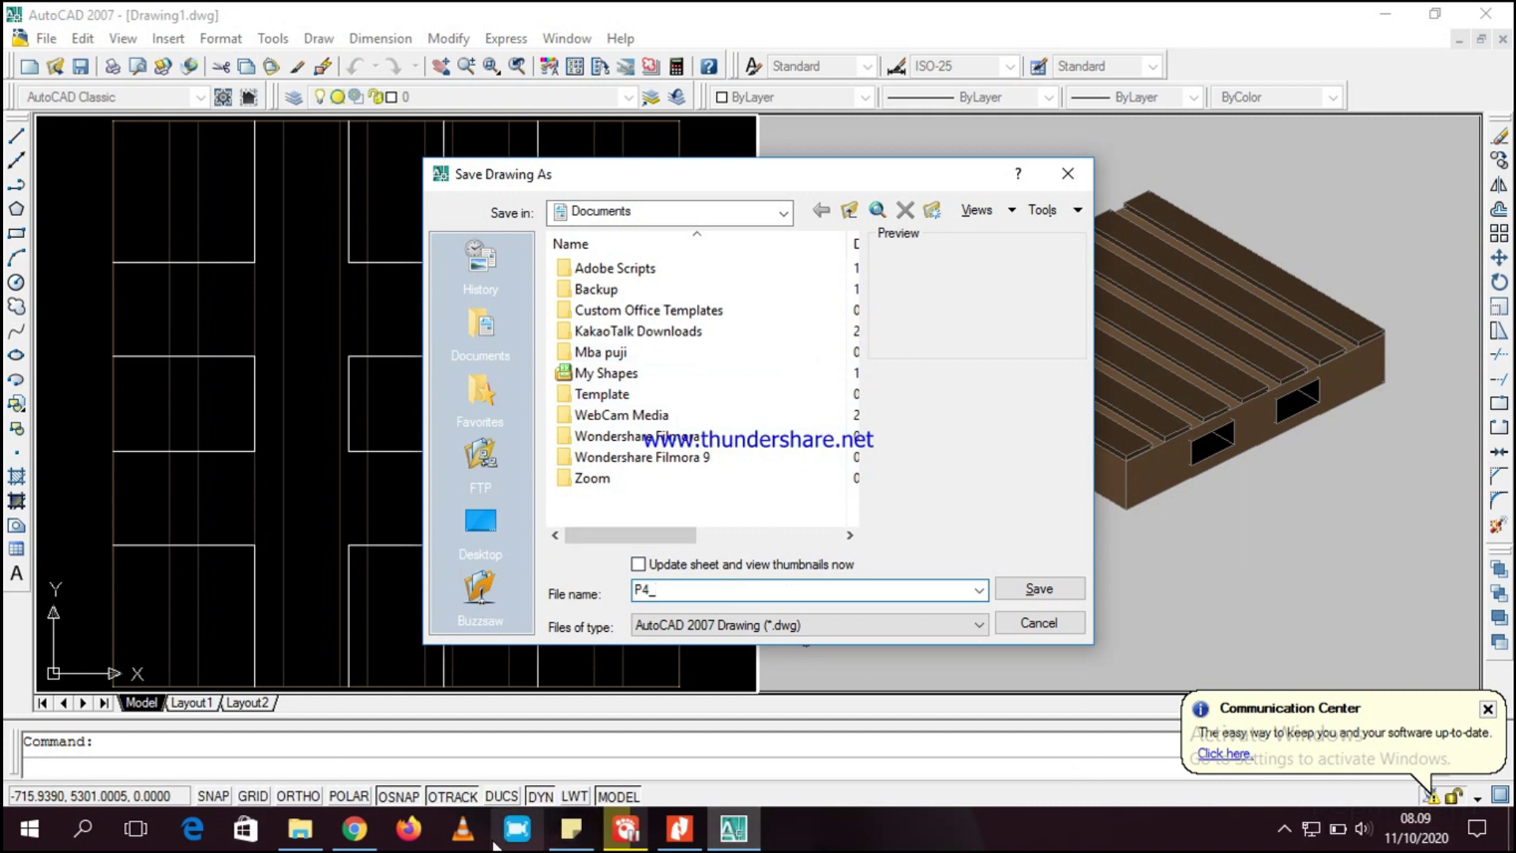
click(521, 847)
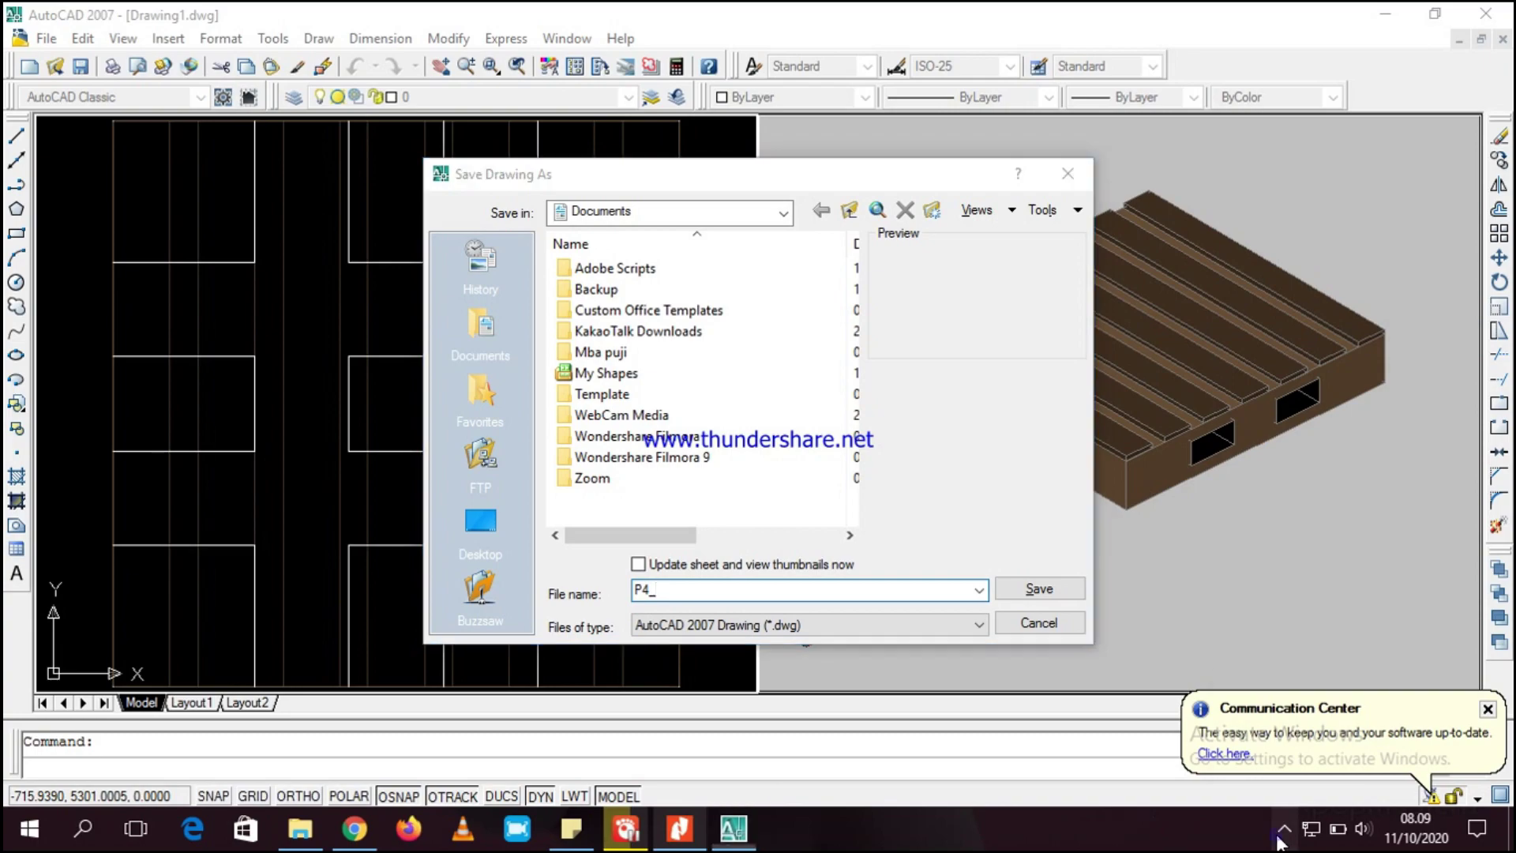